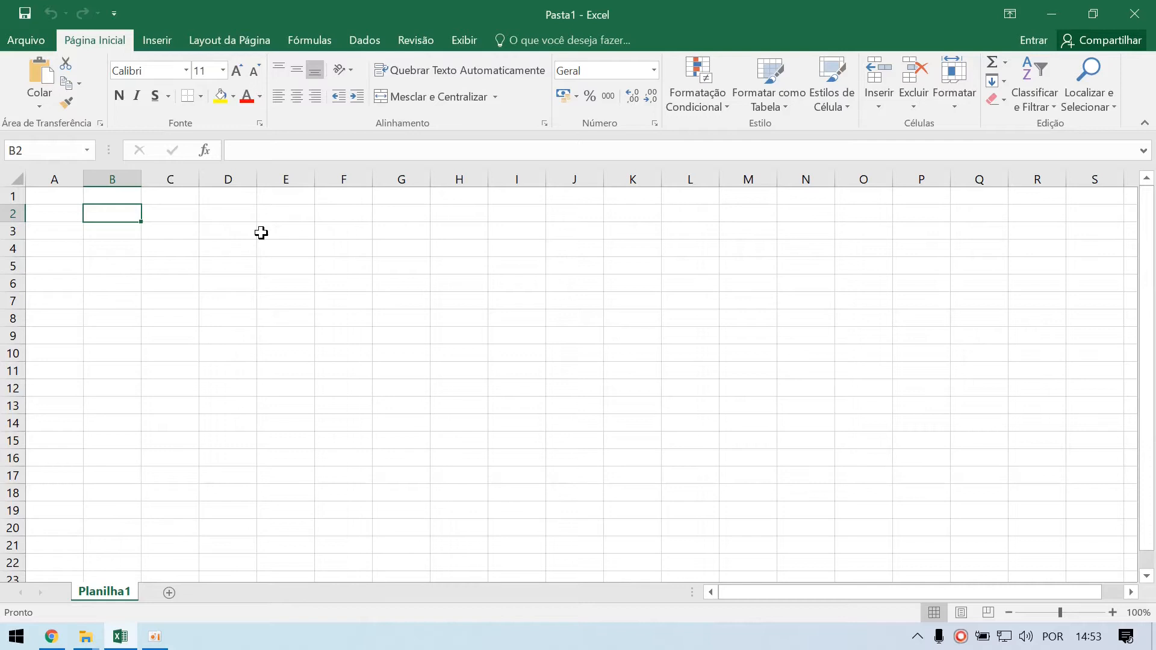
Step: Enter the student's first name in cell B2
left_click(114, 244)
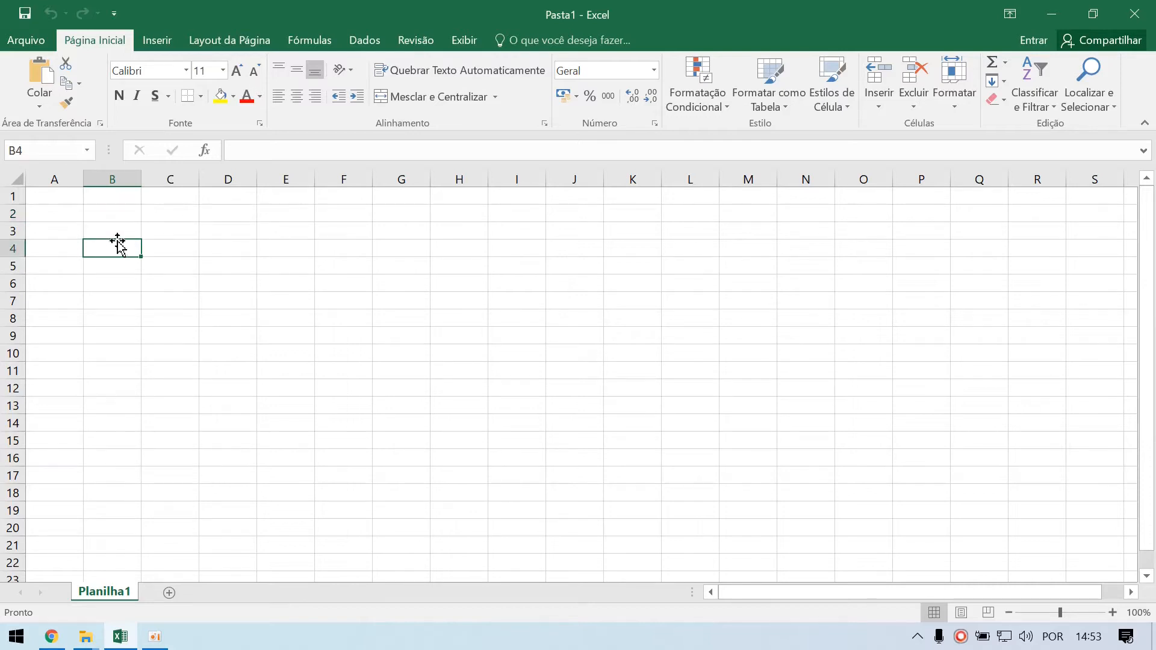
left_click(130, 216)
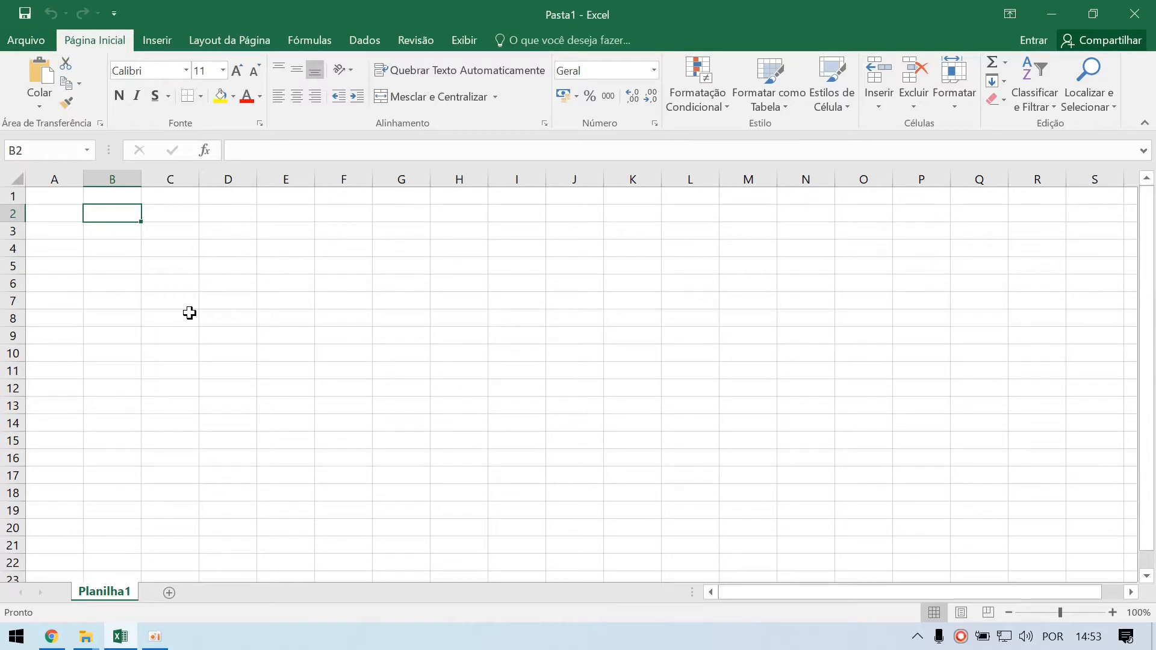
type("Marcos")
key("Return")
Step: List the subjects Informática, Português and Matemática in cells B4 to B6
key("Up")
key("Down")
key("Down")
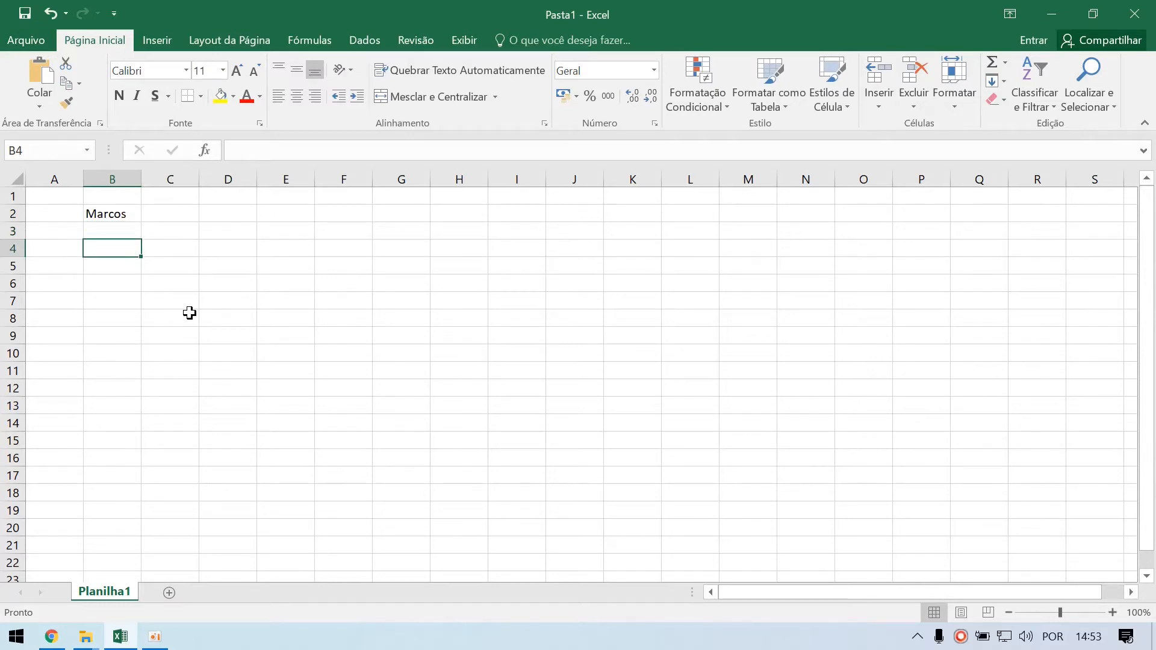
type("Informática")
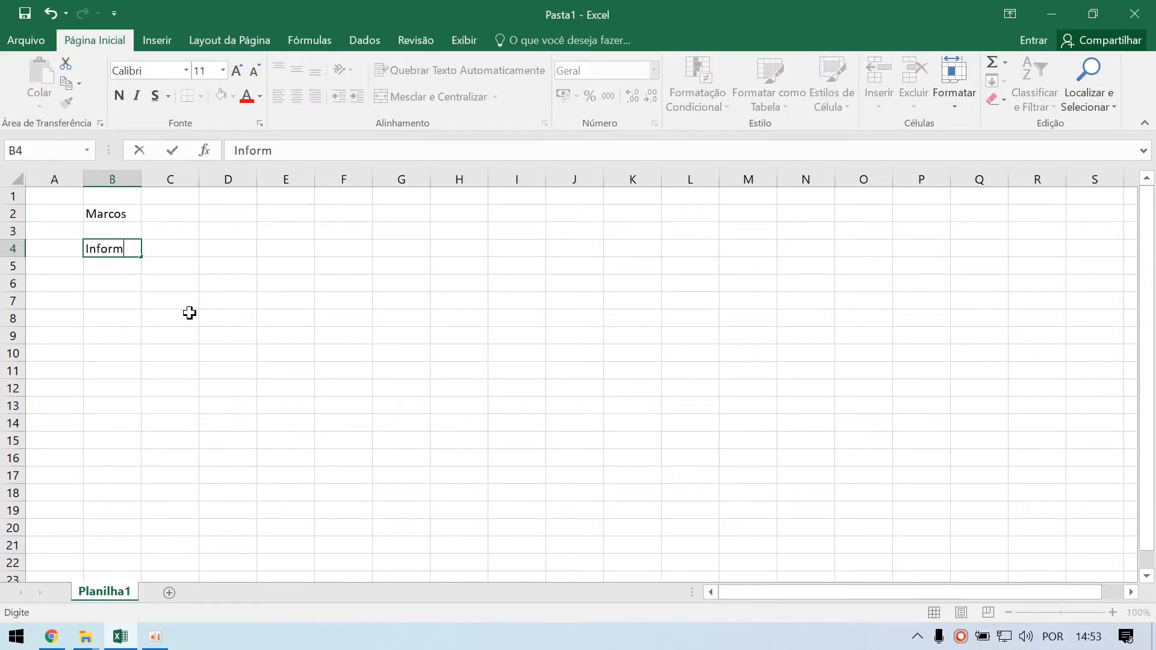
key("Return")
type("Port")
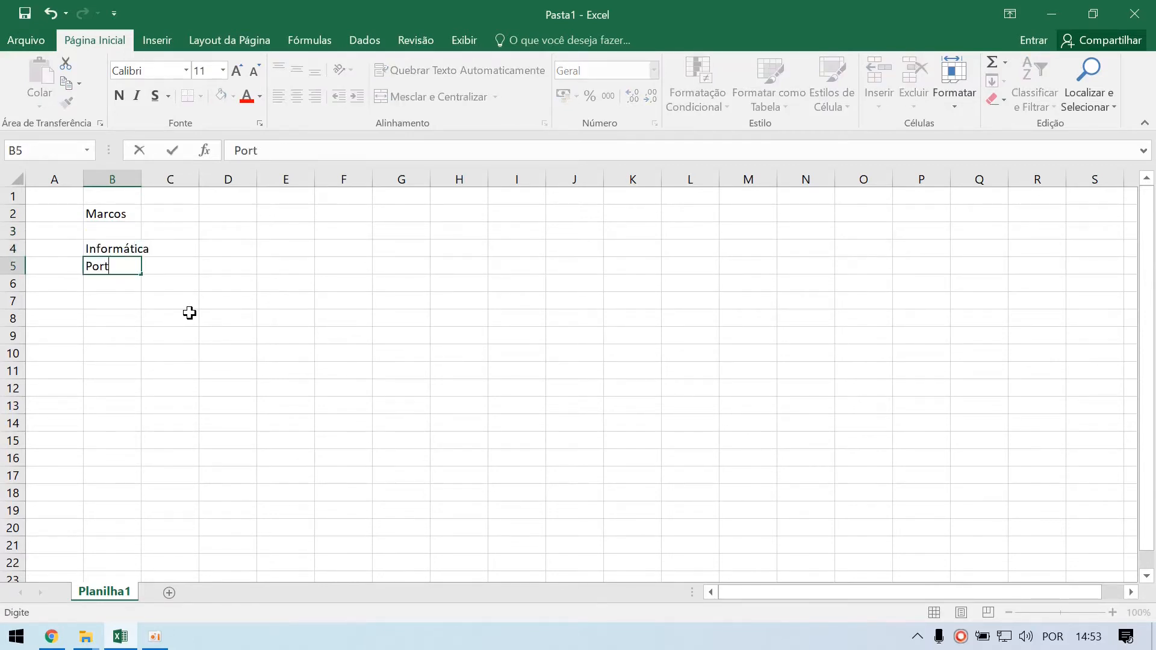
type("uguês")
key("Return")
type("Matemática")
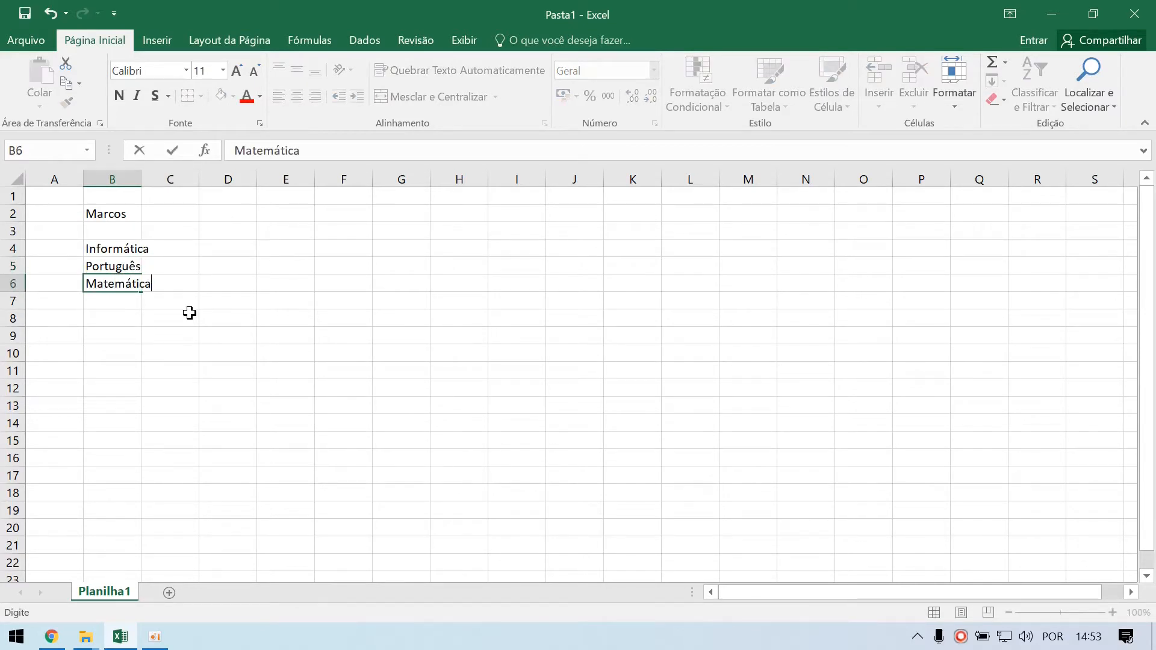
key("Return")
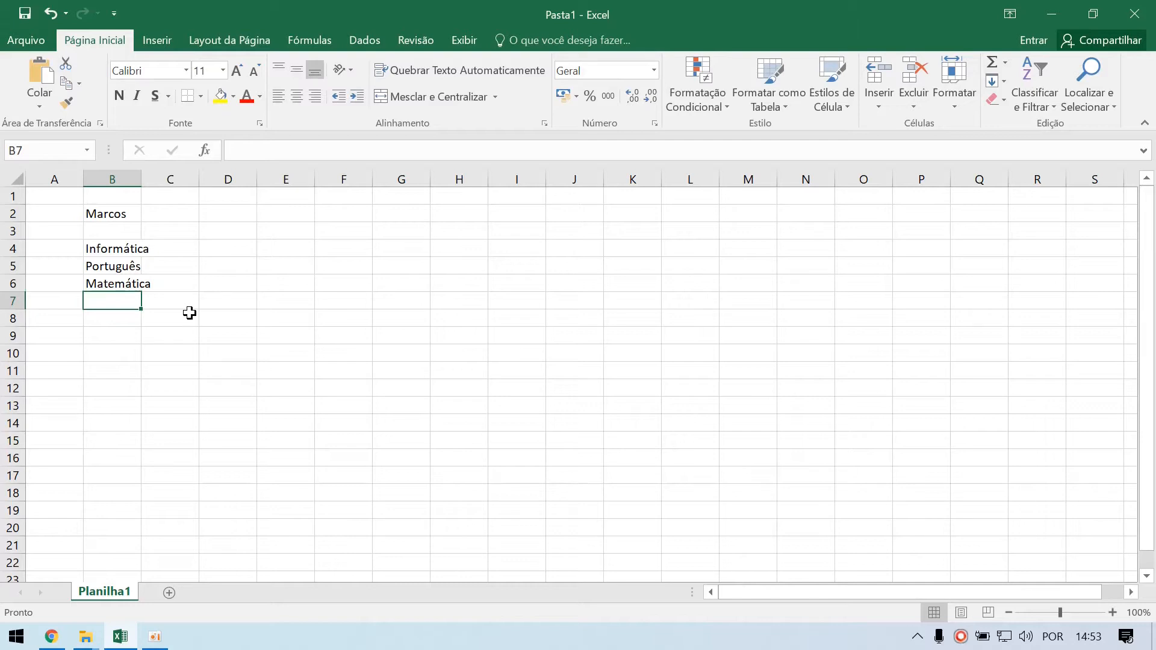
Step: Enter the headers N1, N2, Média and Status in cells C3 to F3, and autofit column B to its contents
left_click(163, 227)
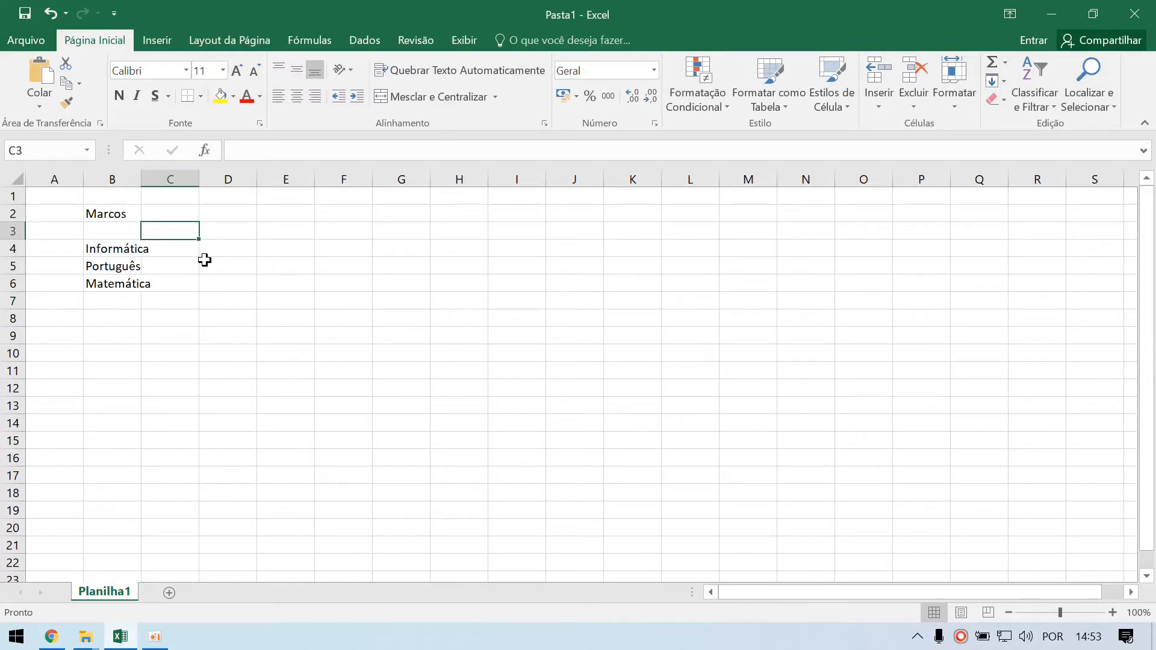
type("N1")
key("Tab")
type("N2")
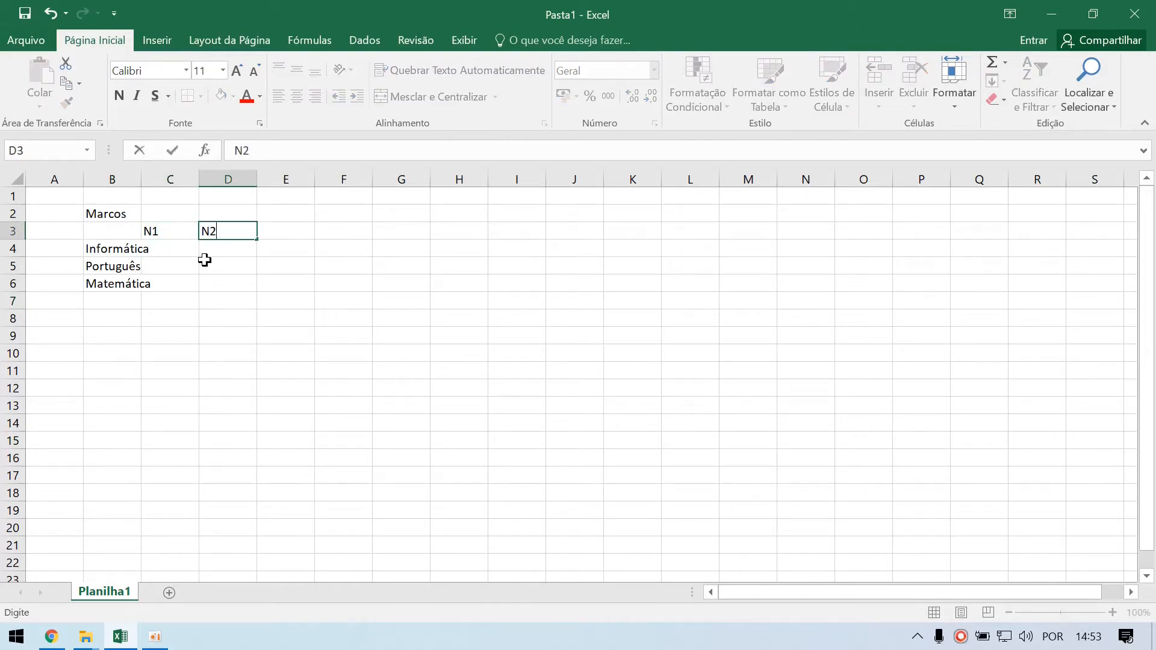
key("Tab")
type("Média")
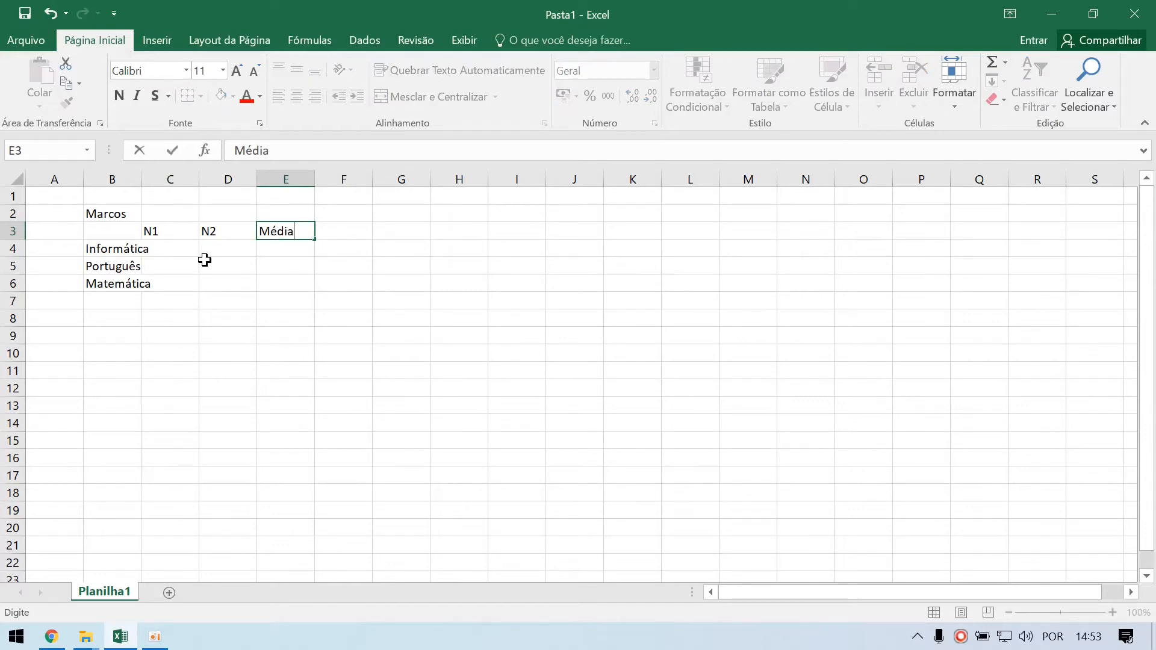
key("Return")
key("Up")
key("Right")
type("Status")
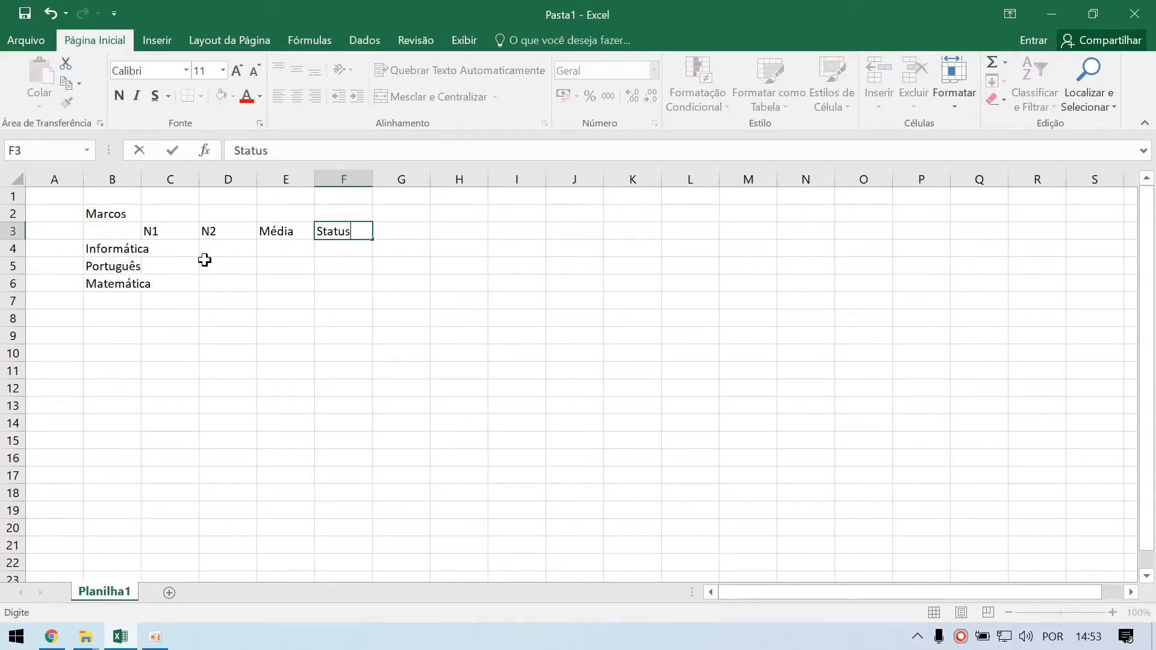
key("Return")
double_click(142, 180)
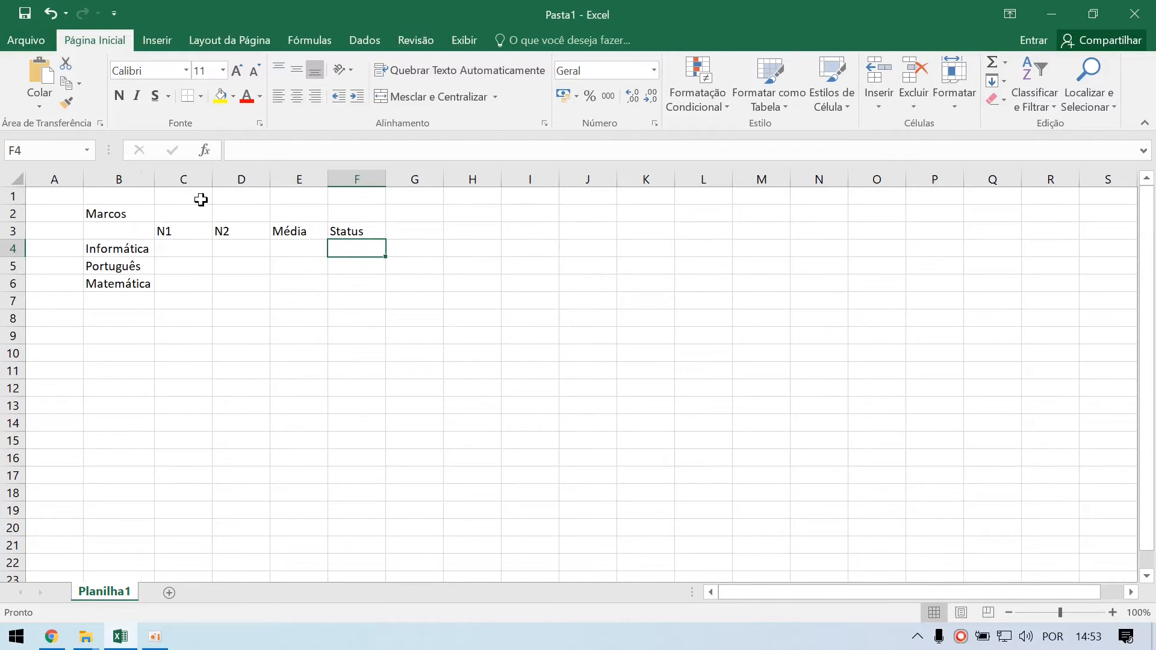
Step: Try to increase the decimal places of the empty grade range C4:E6
mouse_move(190, 257)
left_mouse_down()
mouse_move(181, 250)
mouse_move(269, 250)
mouse_move(291, 278)
left_mouse_up()
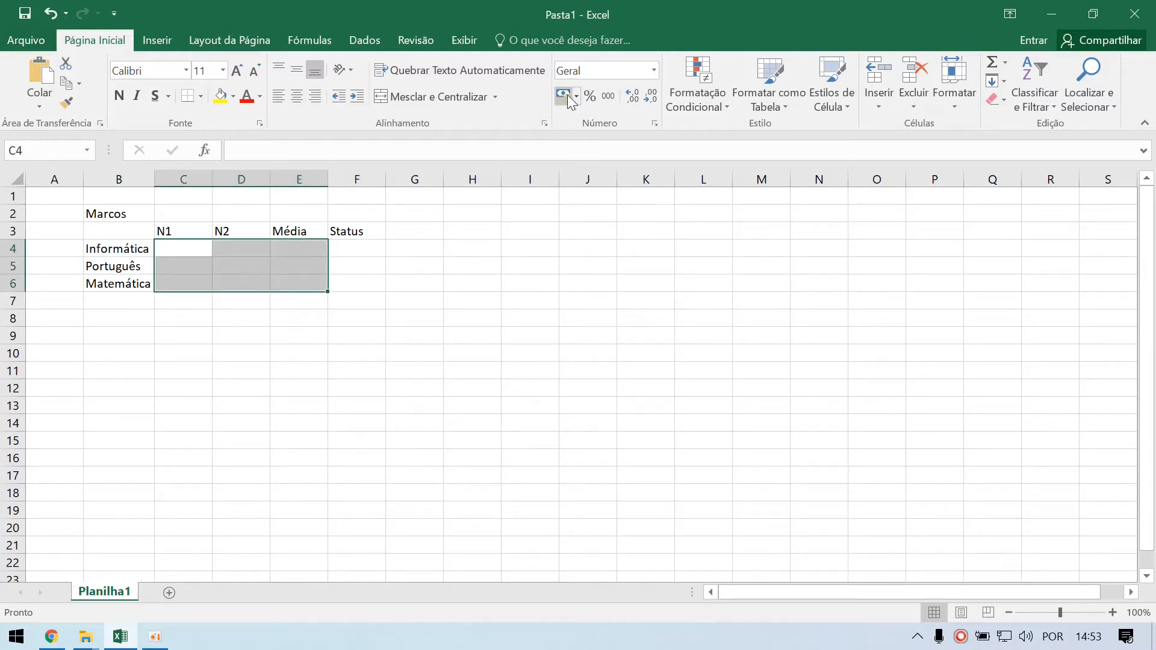
left_click(631, 100)
left_click(193, 251)
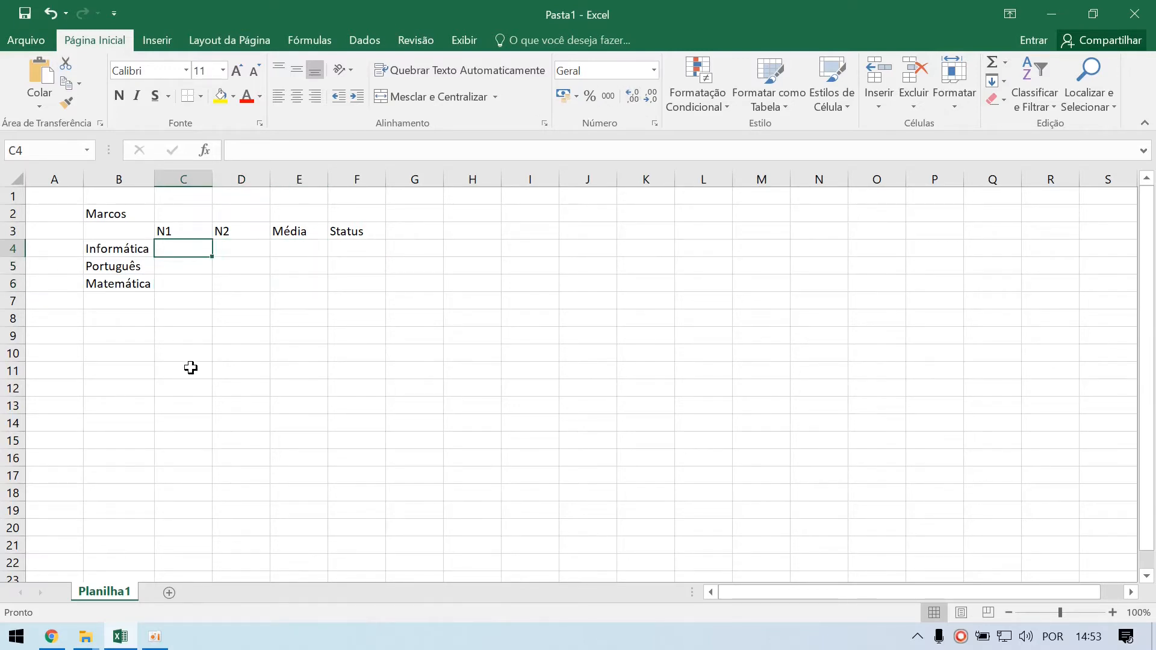
Step: Enter 10 as the N1 grade for Informática in C4, and format C4:E6 with two decimal places
type("10")
key("Return")
key("Up")
key("shift+Down")
key("shift+Right")
key("shift+Right")
key("shift+Down")
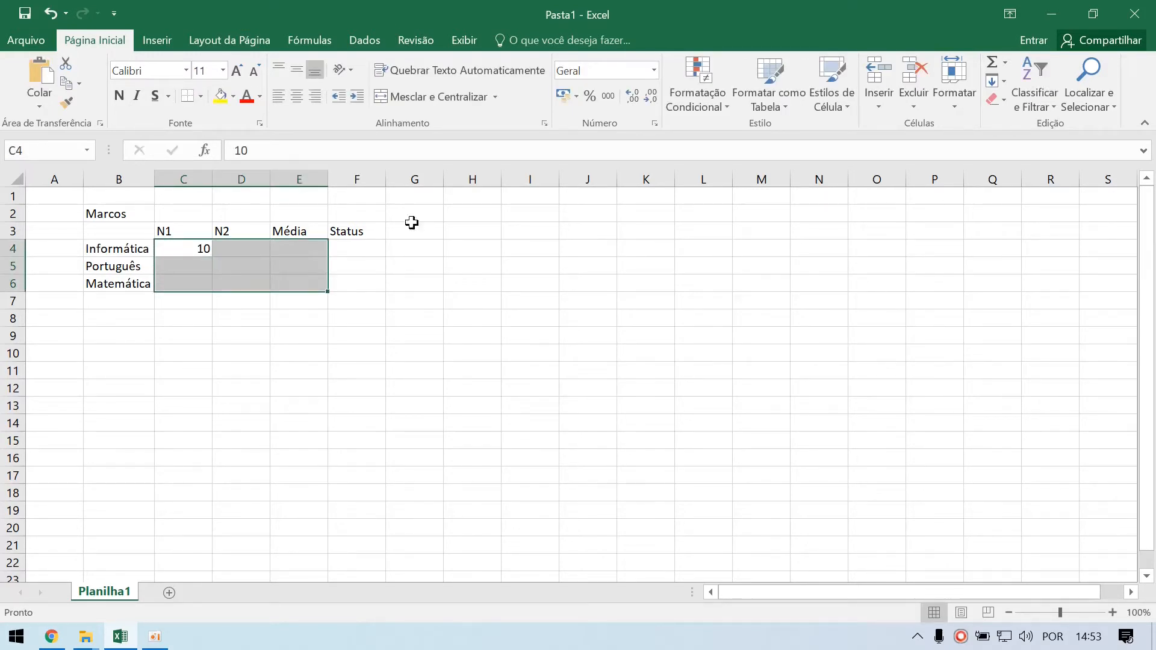
left_click(632, 97)
left_click(632, 97)
Step: Enter the remaining N1 grades: 8 for Português in C5 and 2 for Matemática in C6
left_click(190, 265)
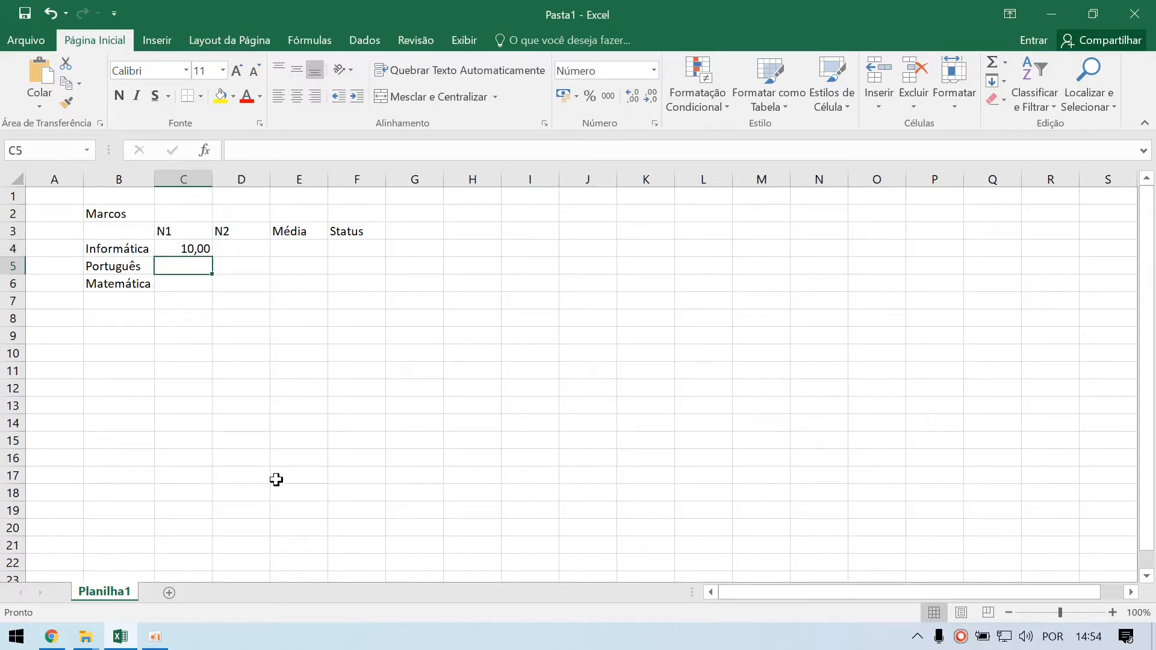
type("8")
key("Return")
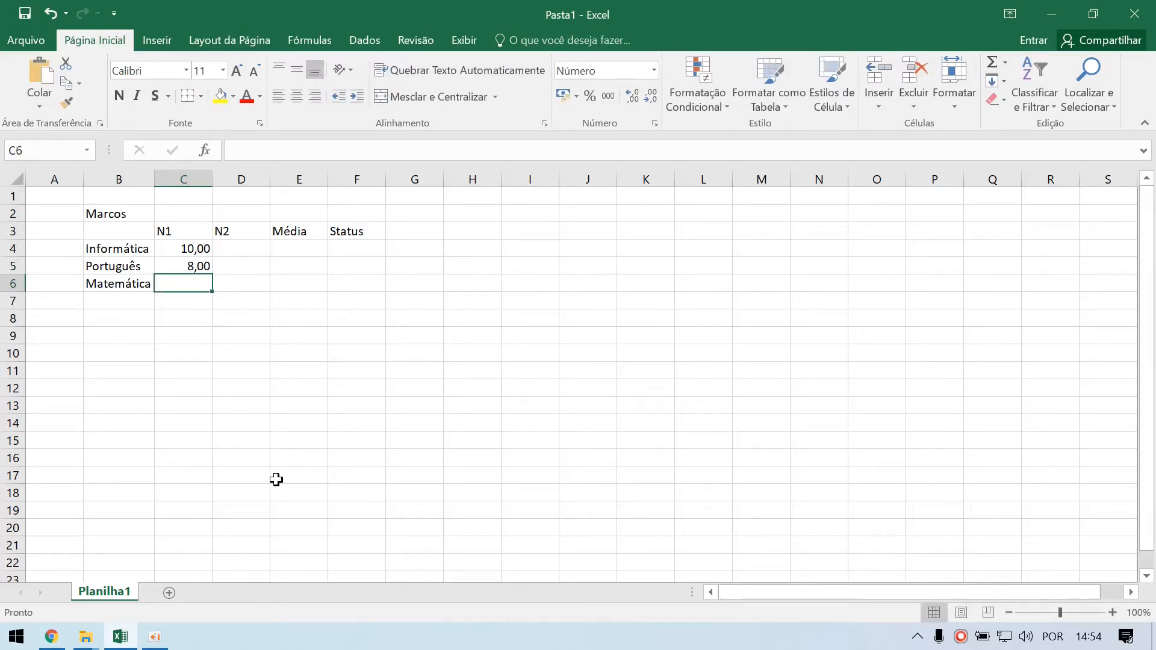
type("2")
key("Return")
Step: Enter the N2 grades 10, 5 and 3 in cells D4 to D6
key("Up")
key("Up")
key("Up")
key("Right")
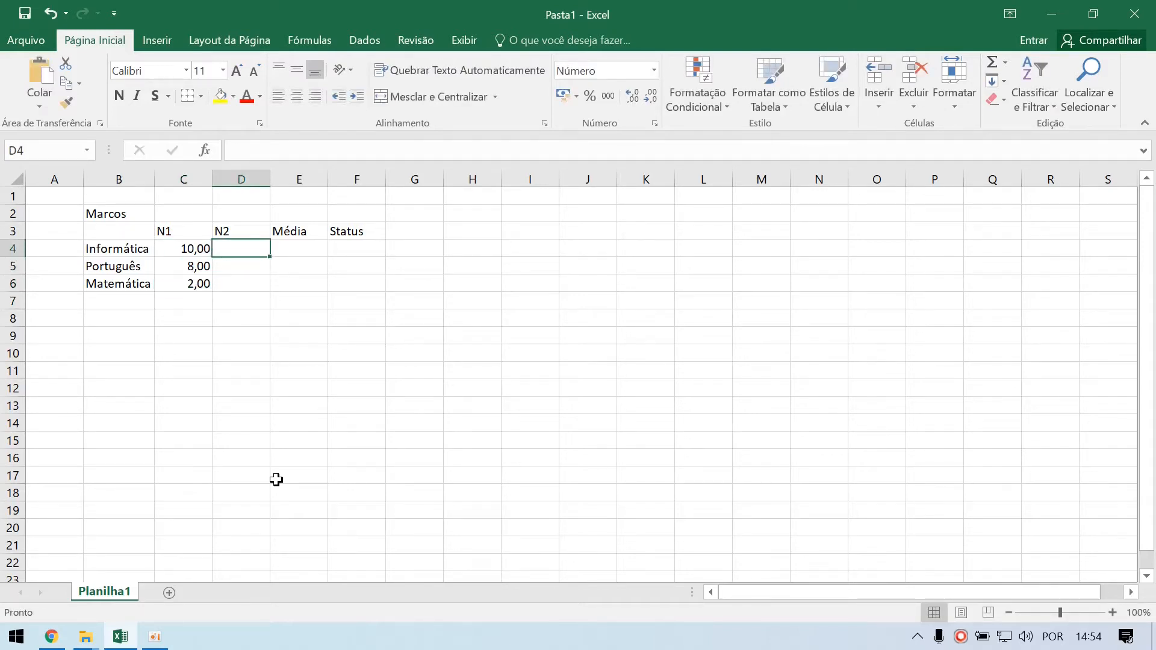
type("10")
key("Return")
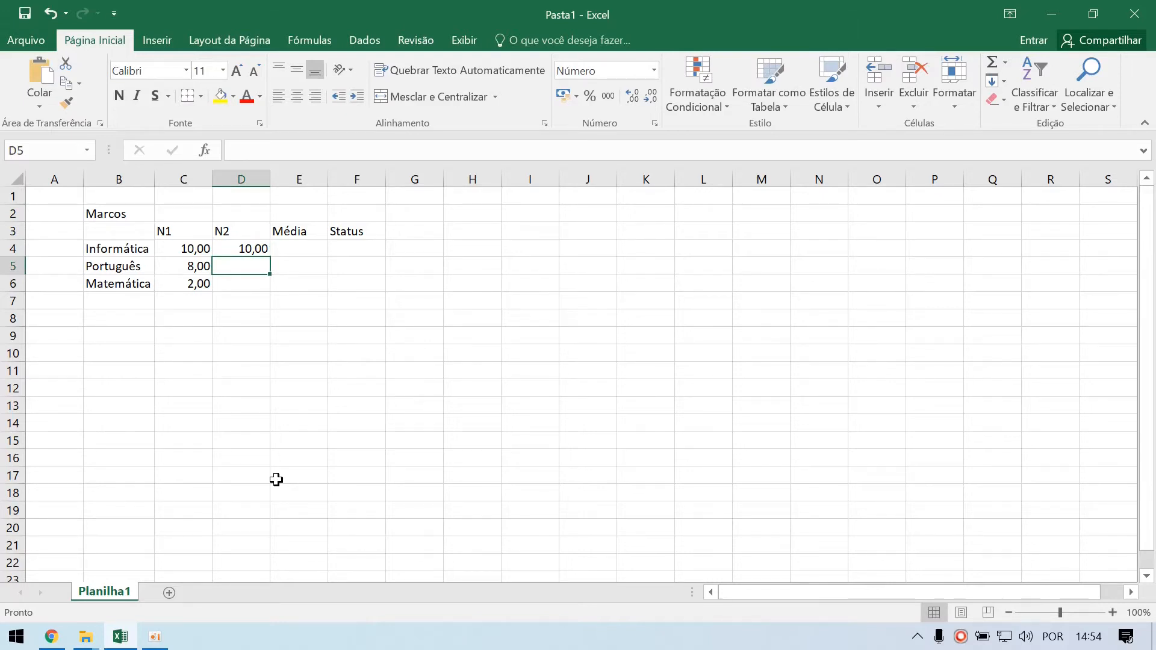
type("5")
key("Return")
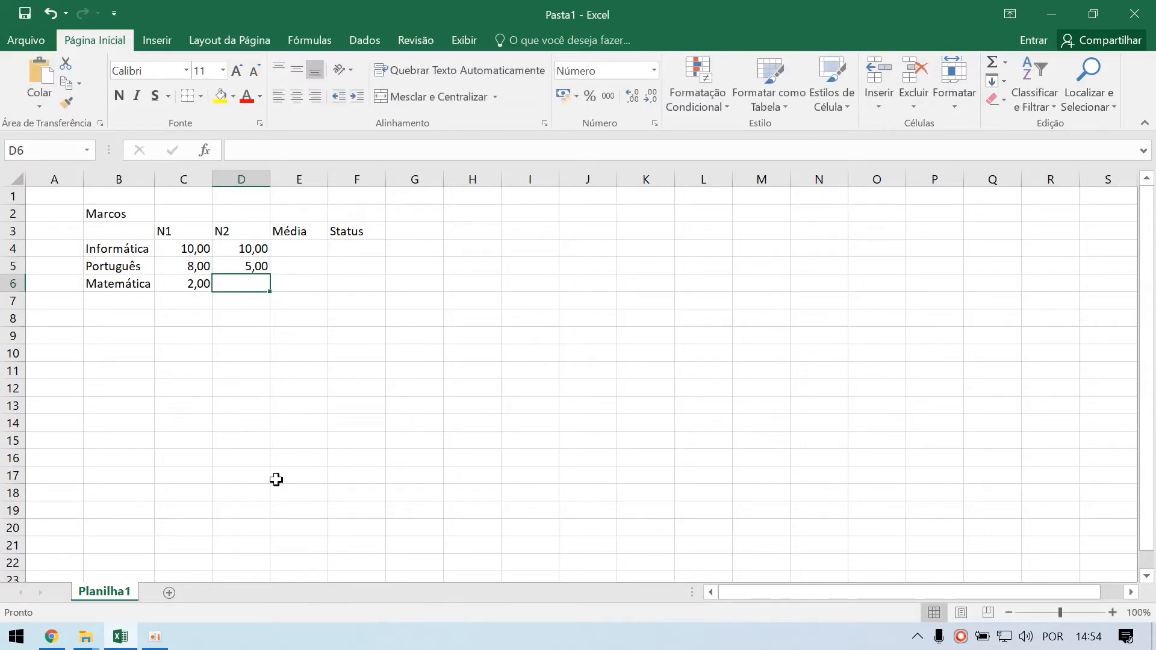
type("3")
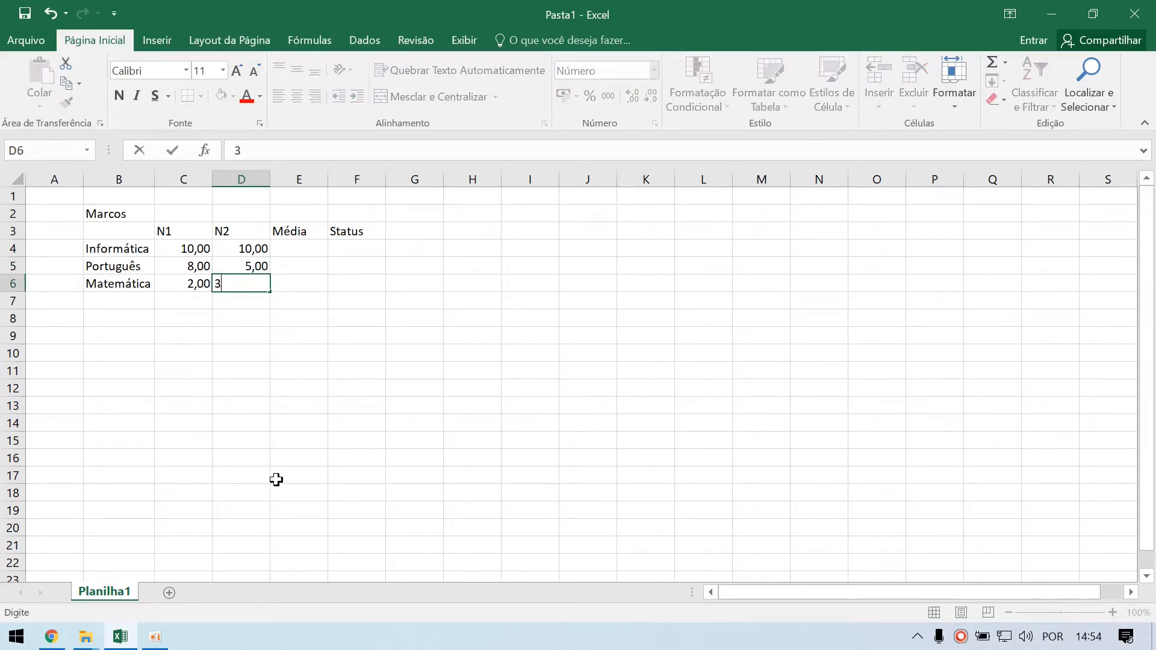
key("Return")
Step: Calculate the Informática average in E4 with the formula =MÉDIA(C4:D4)
key("Up")
key("Up")
key("Up")
key("Right")
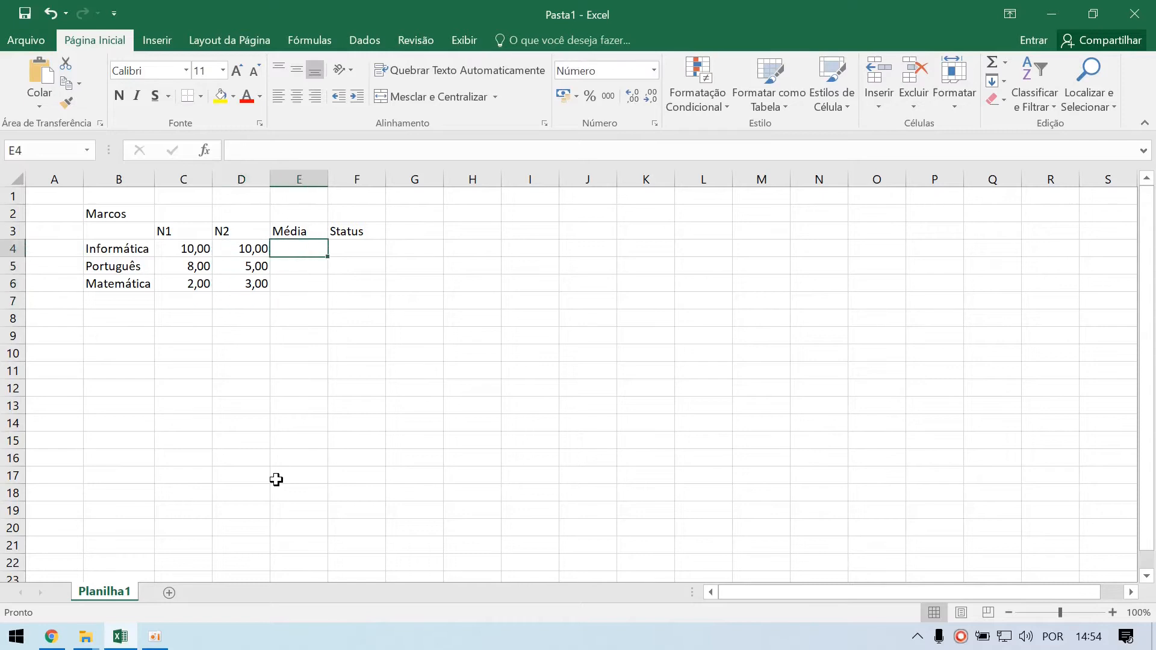
type("=M")
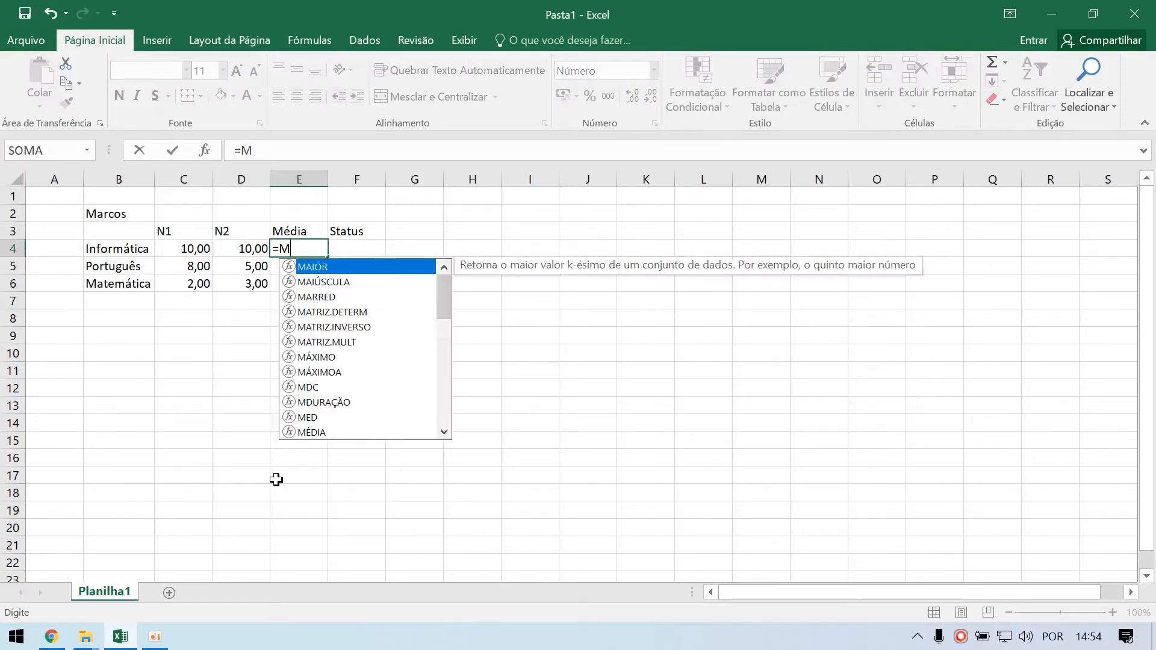
type("É")
key("Tab")
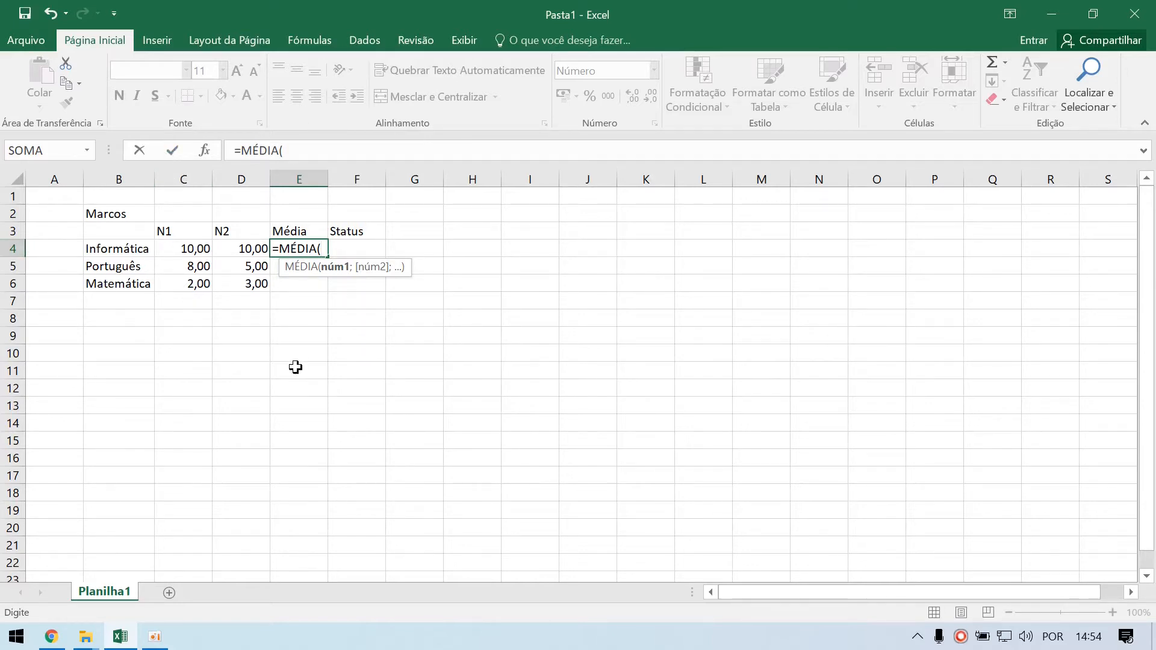
type("C4")
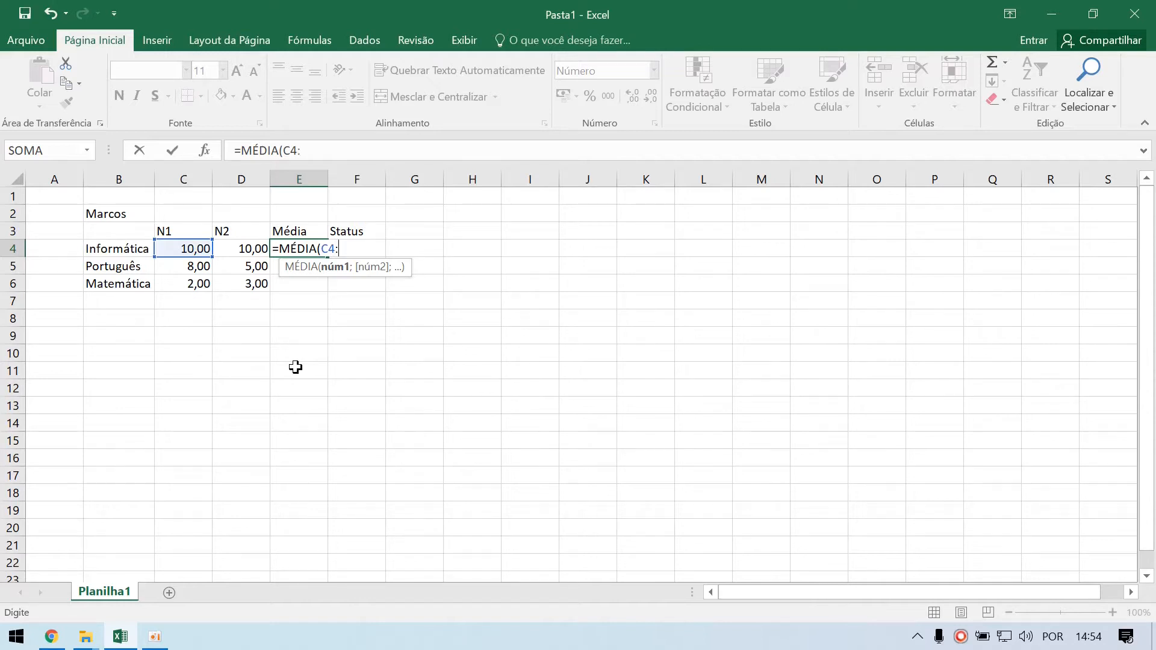
type(":D4")
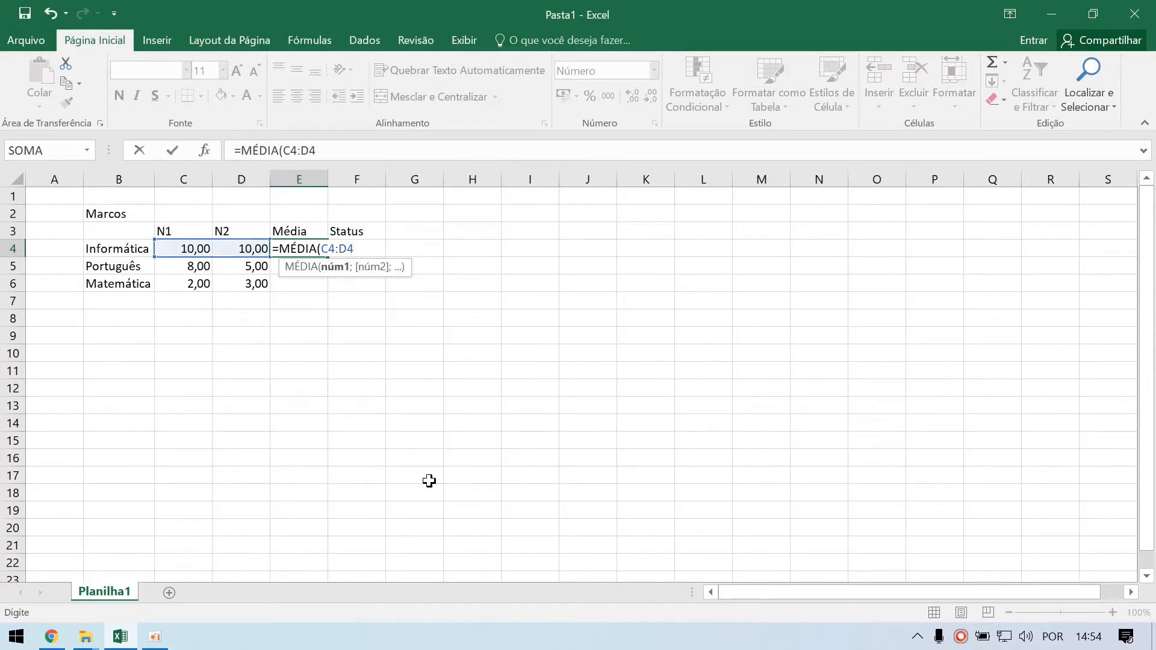
type(")")
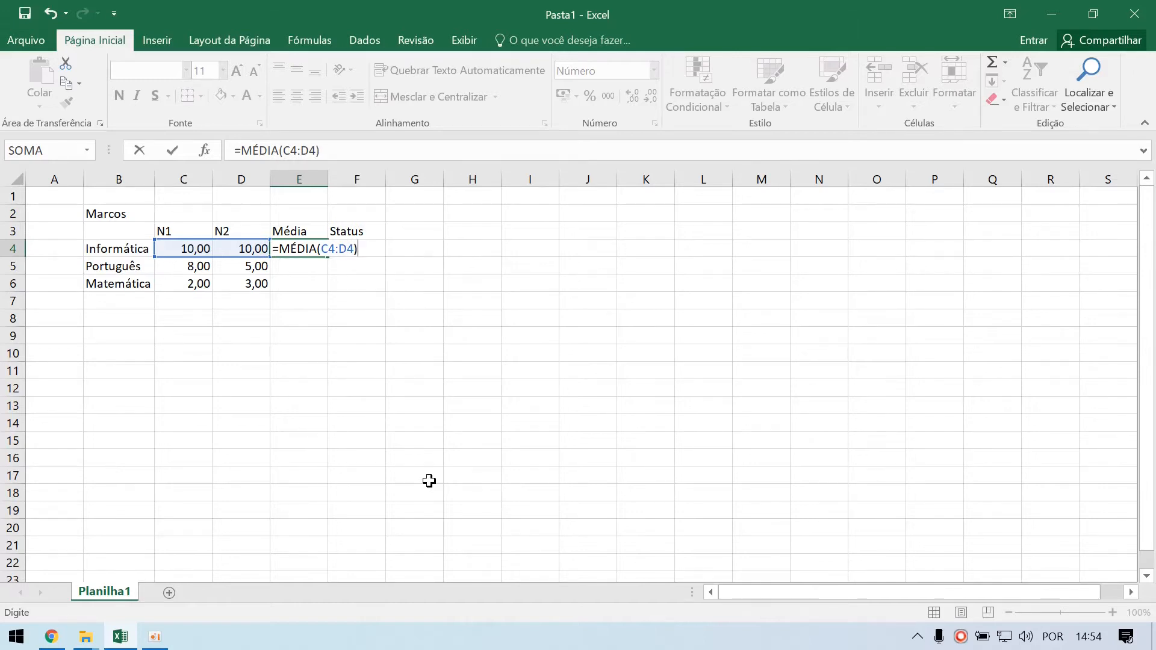
key("Return")
Step: Fill the average formula from E4 down to E6 and check the copied formulas
key("Up")
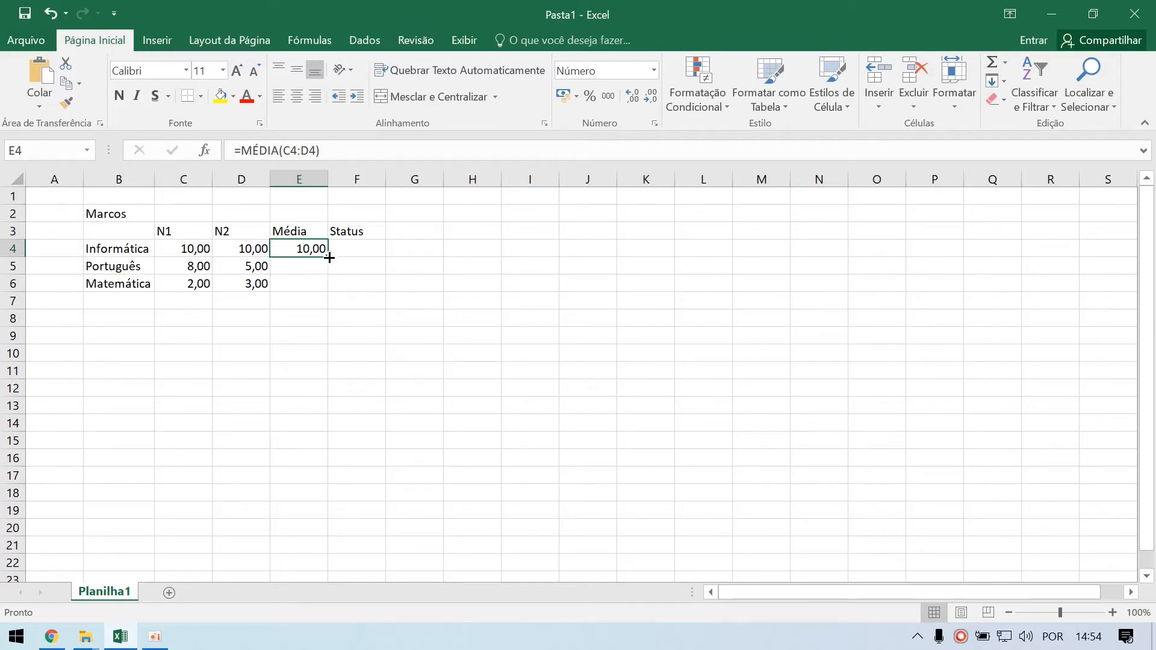
left_click_drag(329, 256, 327, 291)
left_click(304, 336)
left_click(309, 265)
left_click(306, 248)
left_click(310, 283)
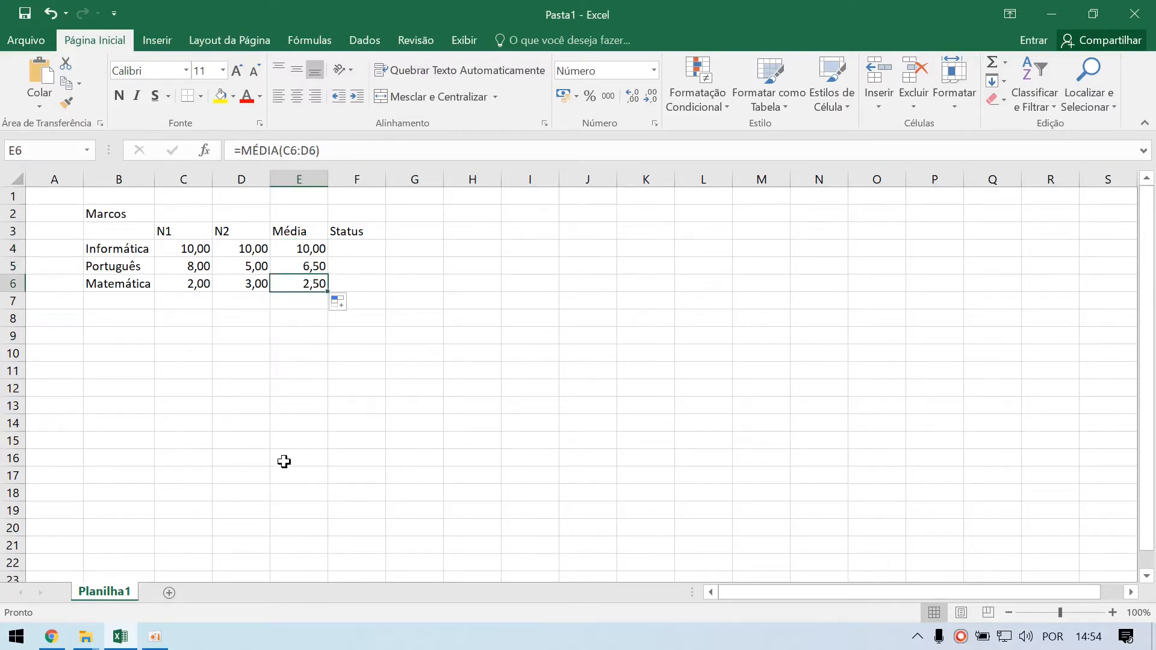
Step: Make the averages in E4:E6 bold
left_click(305, 249)
left_click_drag(298, 256, 307, 284)
left_click(119, 95)
left_click(265, 357)
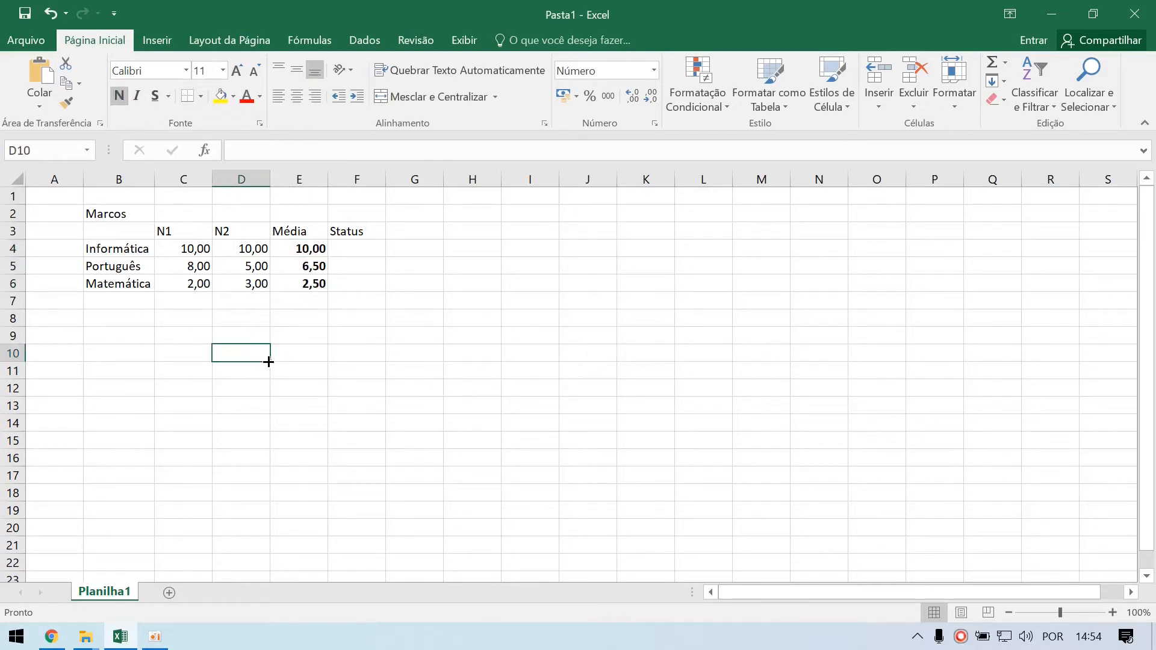
Step: Widen the Status column F to about two and a half times its current width
left_click(355, 237)
left_click(356, 243)
left_click_drag(386, 179, 483, 179)
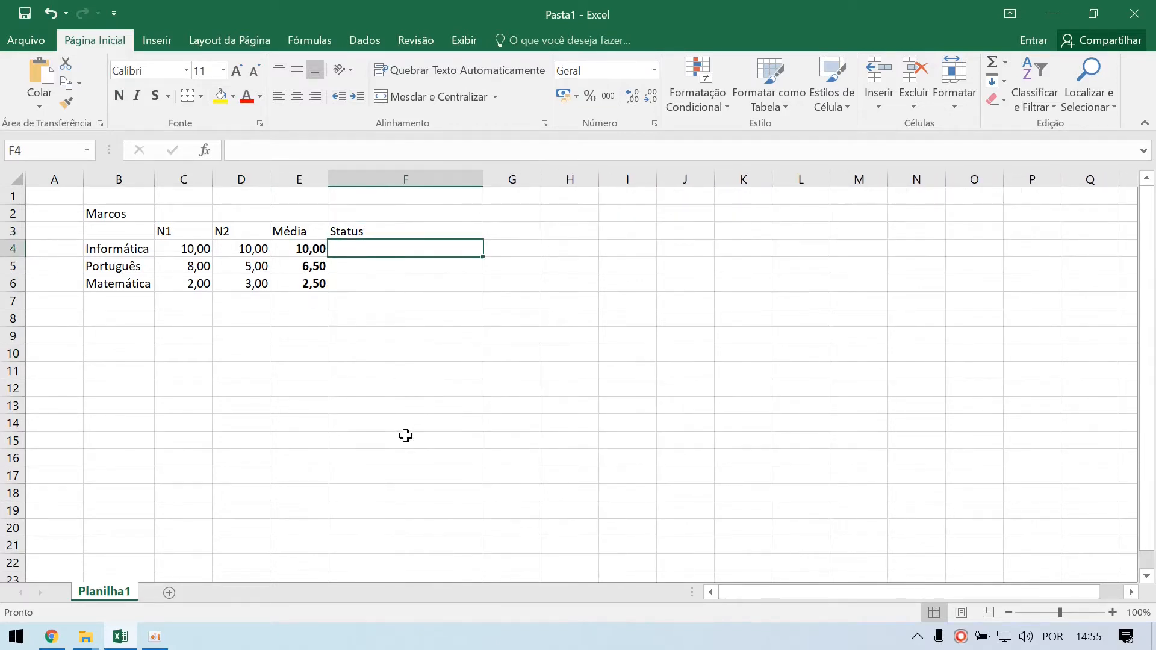
Step: Enter the formula =SE(E4>=7;"APROVADO") in F4 as the Informática status
type("=SE")
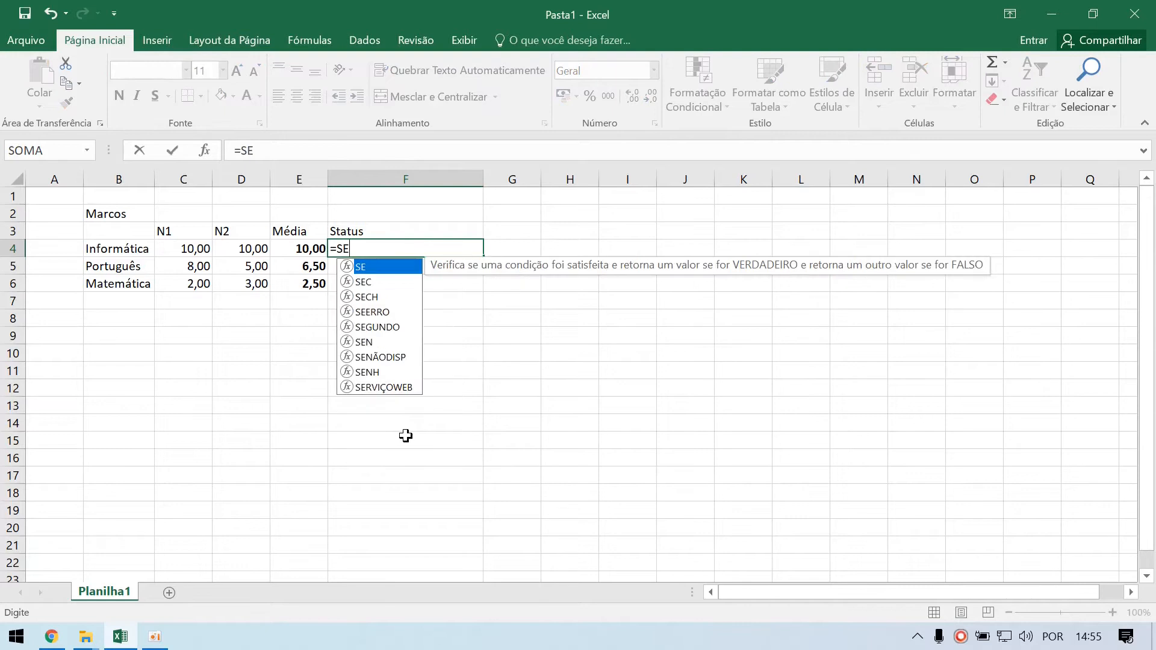
type("(")
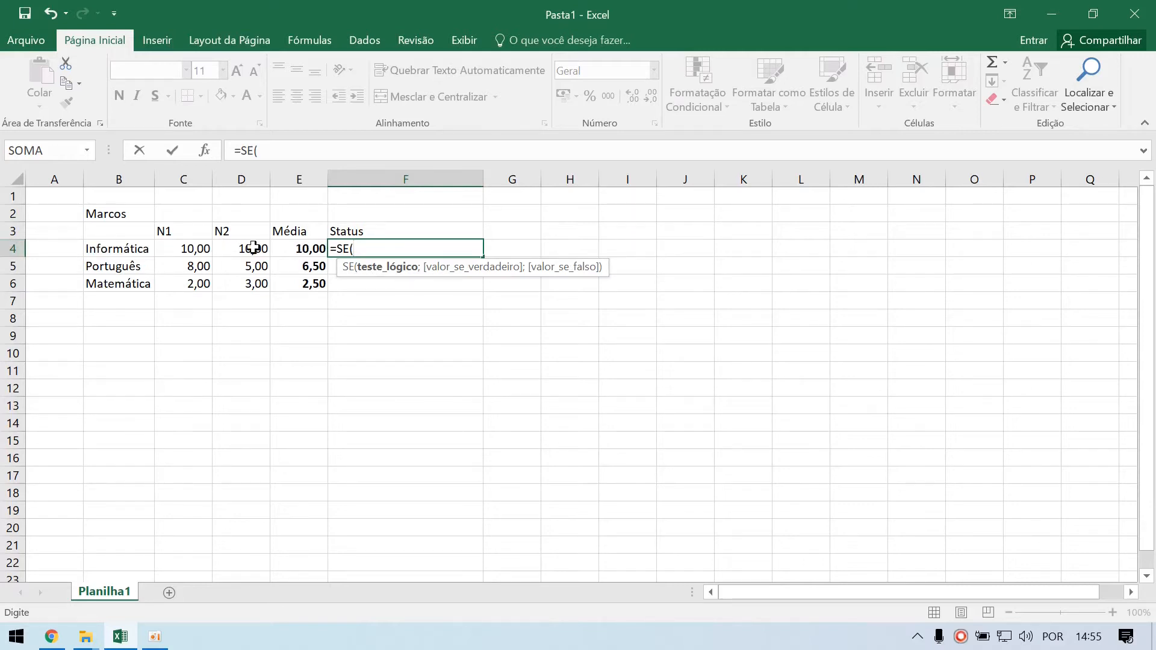
left_click(300, 248)
type(">=7;\"APROVADO")
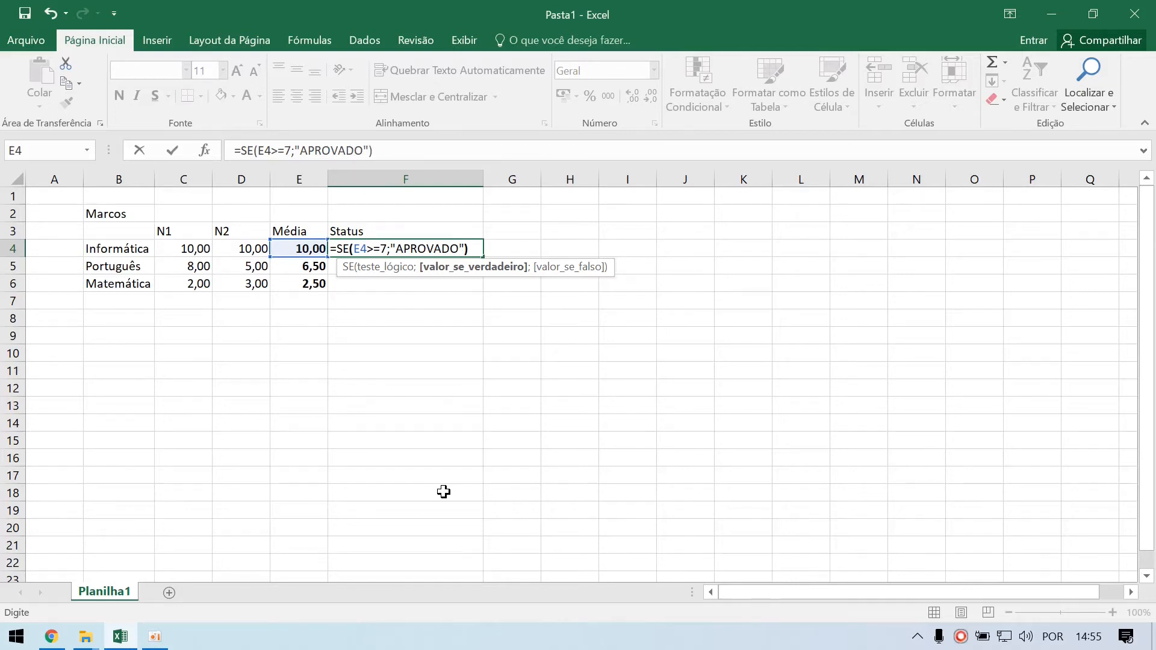
key("Return")
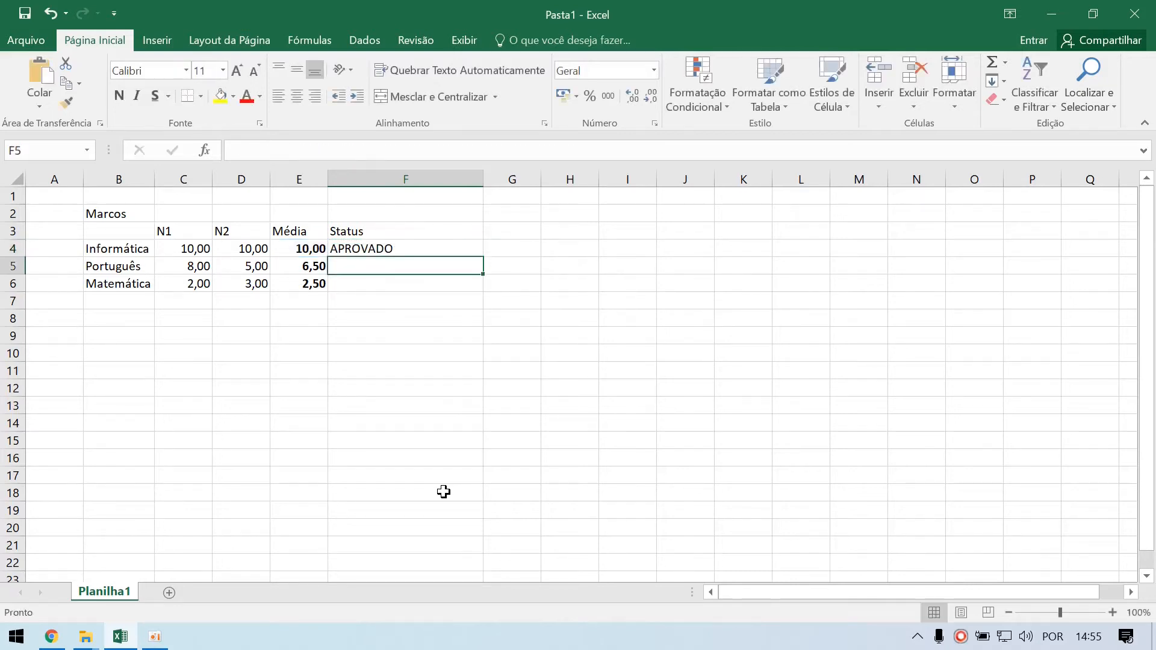
Step: Fill the status formula from F4 down to F6 and check the copied formulas
left_click(428, 248)
left_click_drag(481, 258, 472, 295)
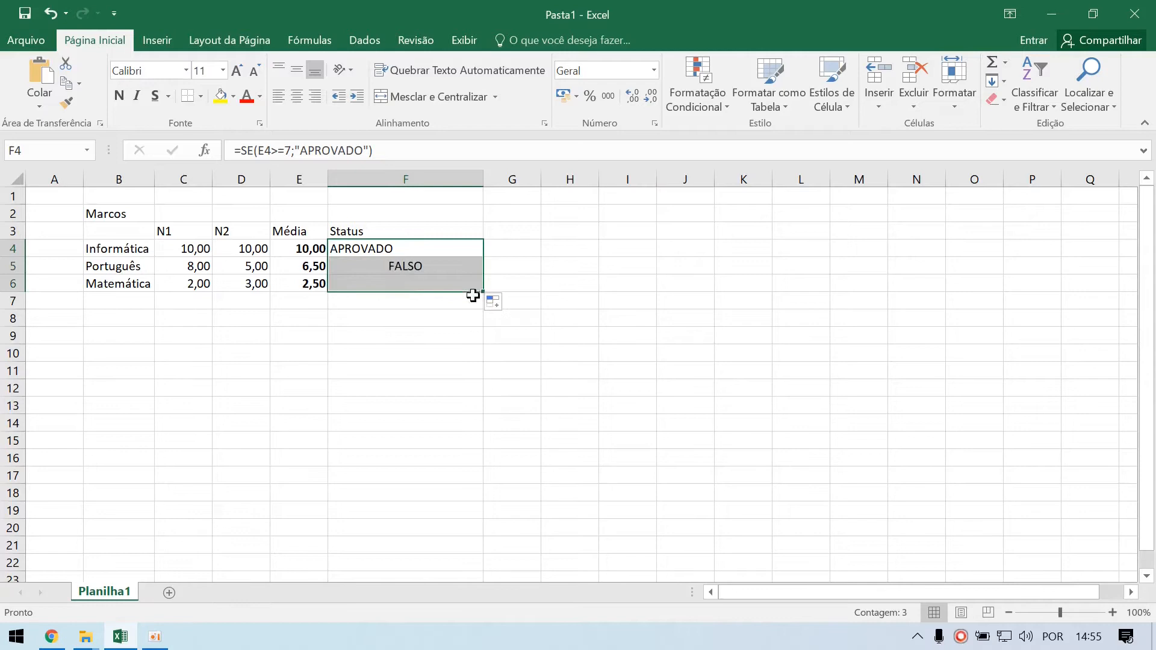
left_click(400, 269)
left_click(403, 285)
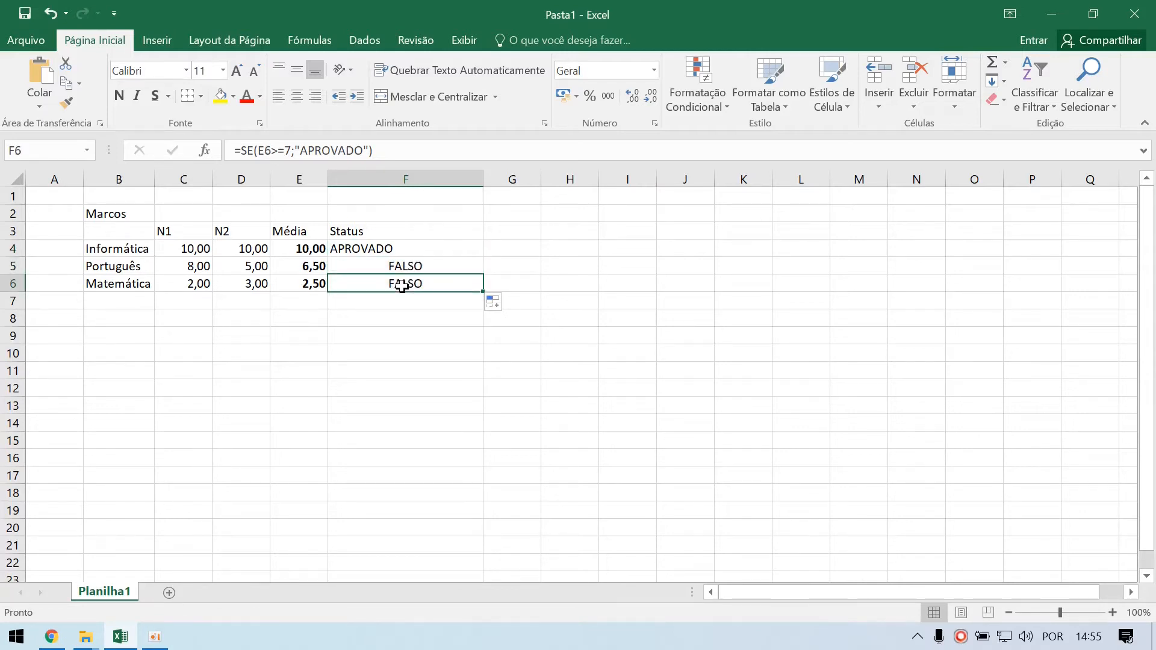
Step: Review the arguments of the SE formula in F4 without changing it
left_click(405, 249)
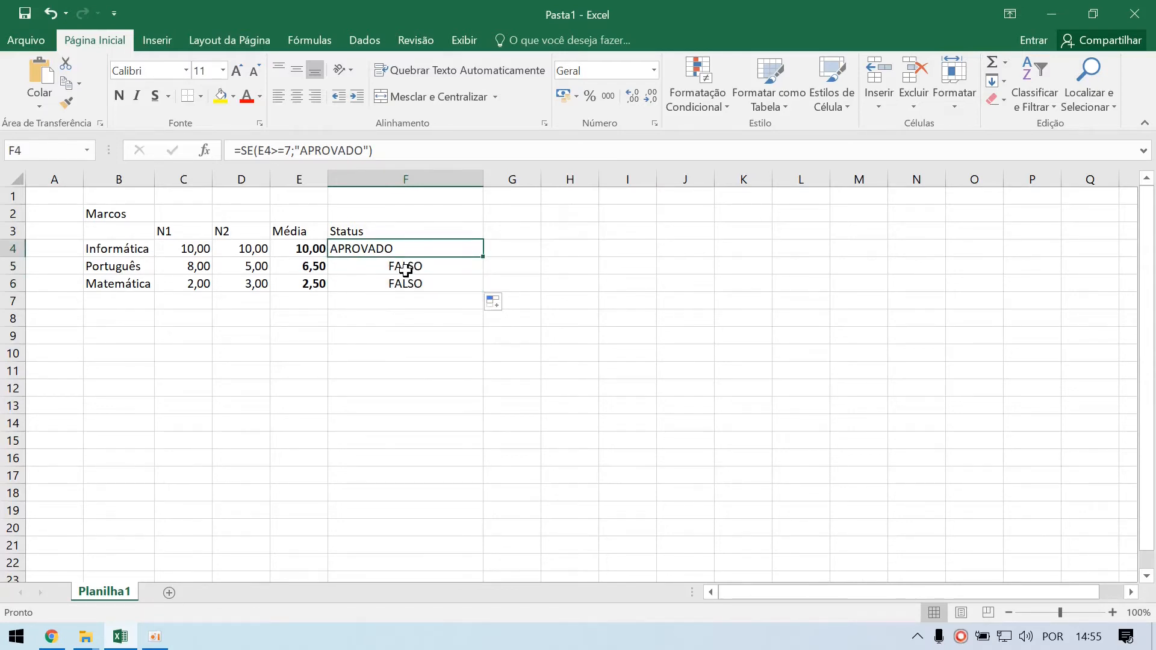
key("F2")
left_click(442, 249)
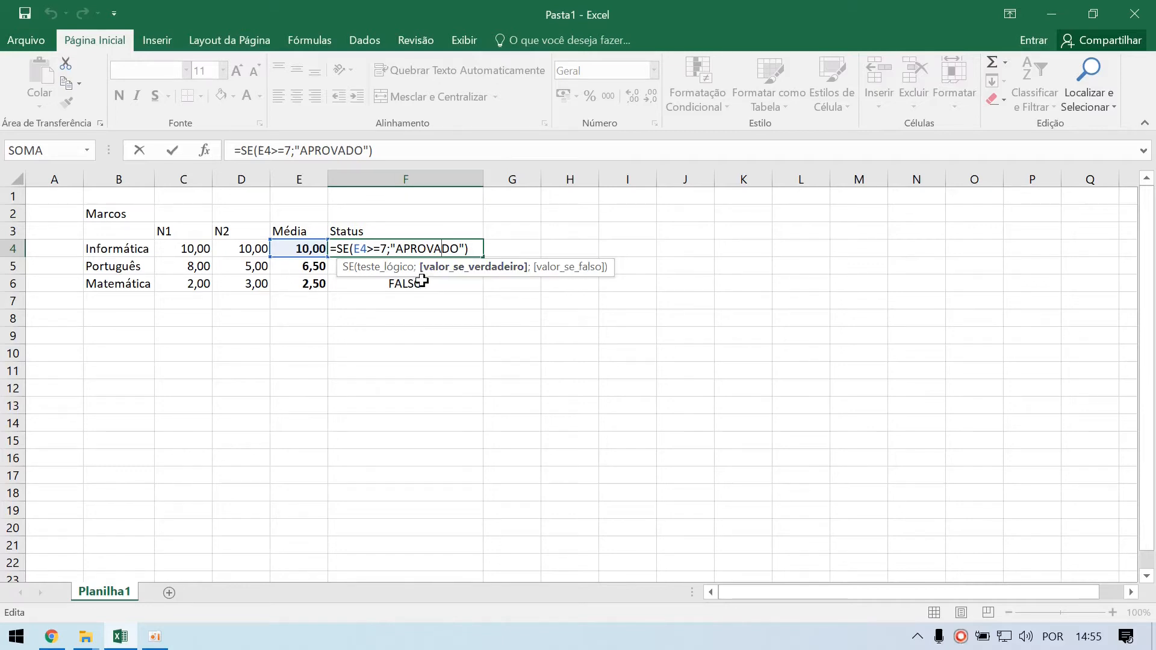
key("ctrl+Return")
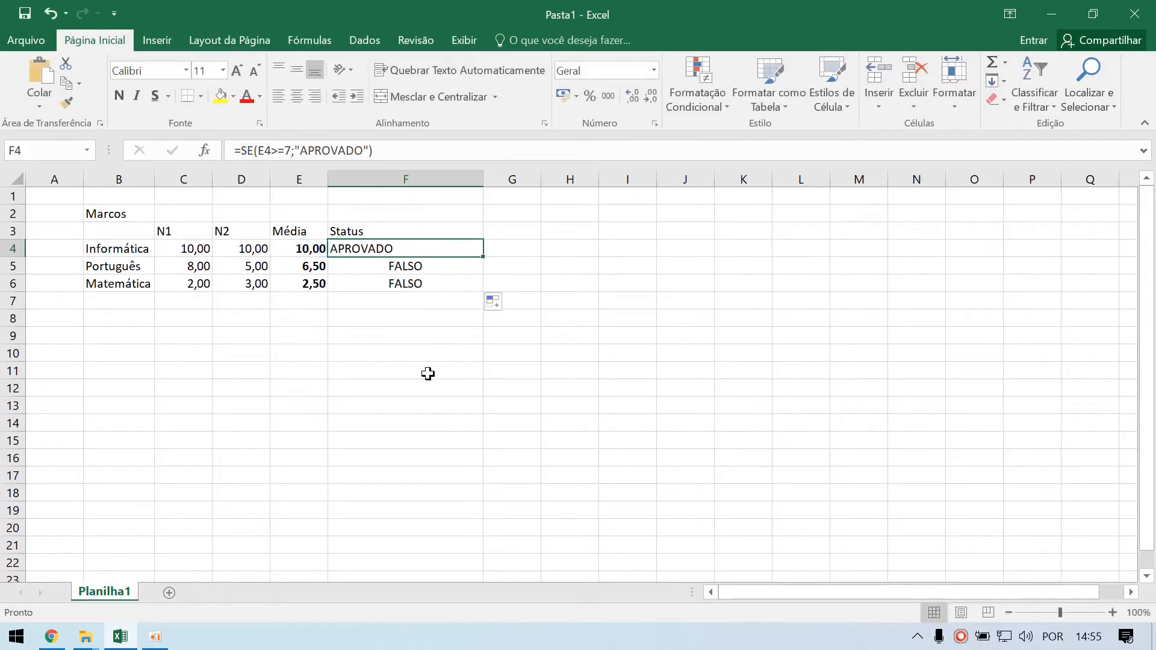
left_click(411, 359)
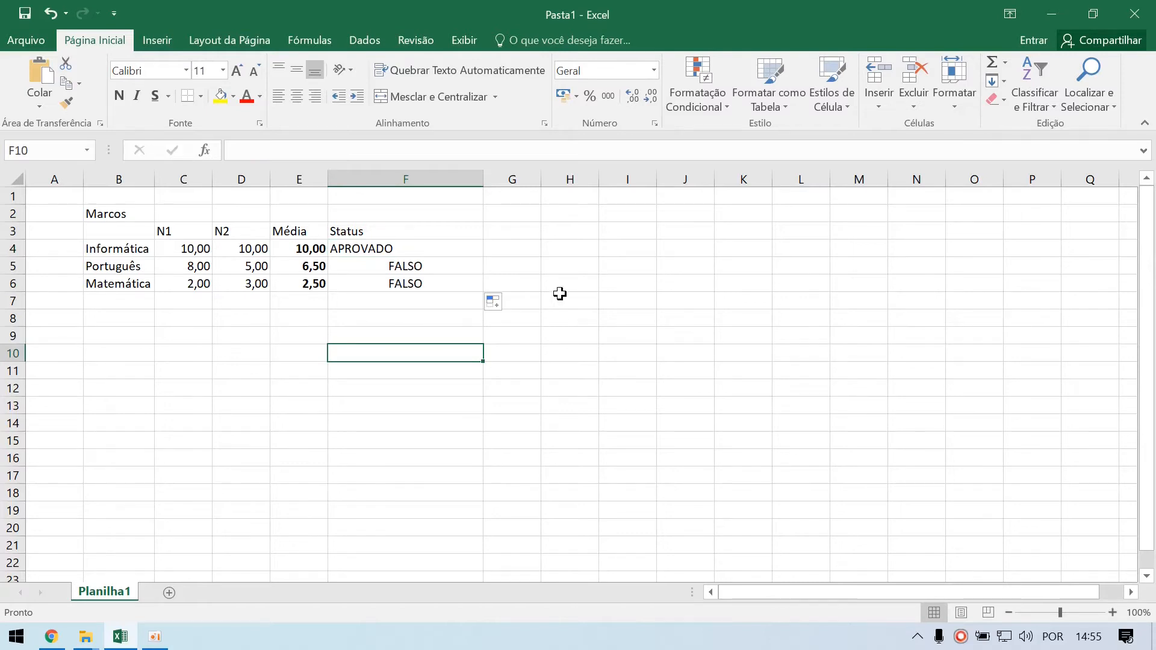
Step: Enter the heading Prova Final in G3 and fit column G to its text
left_click(511, 231)
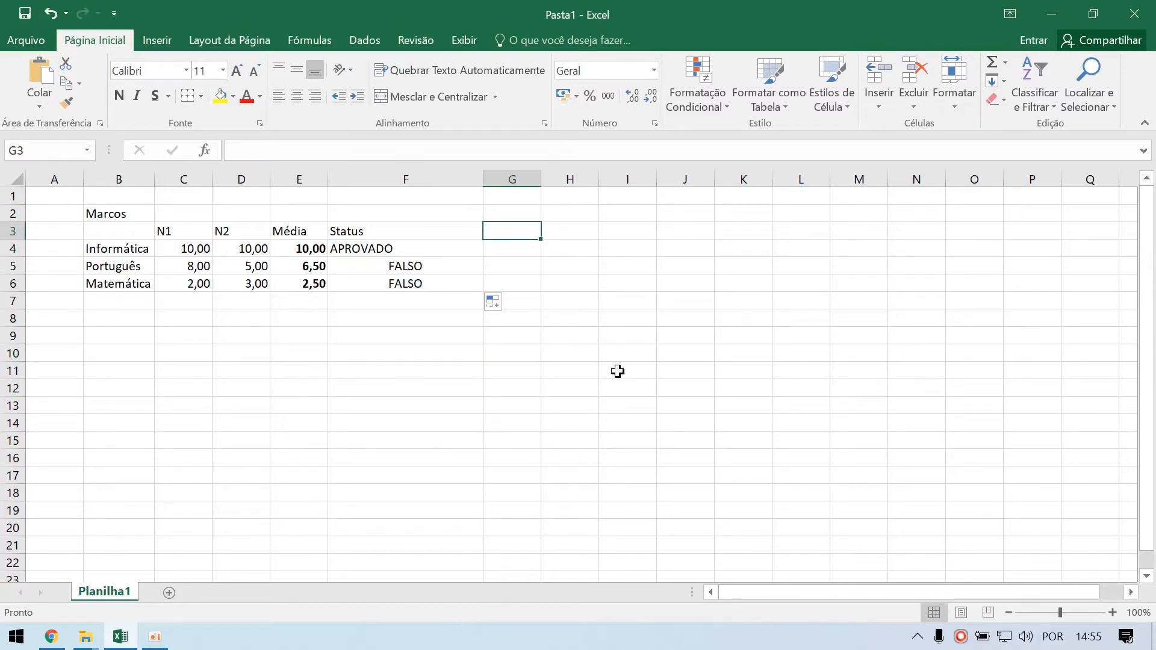
type("Prova Fina")
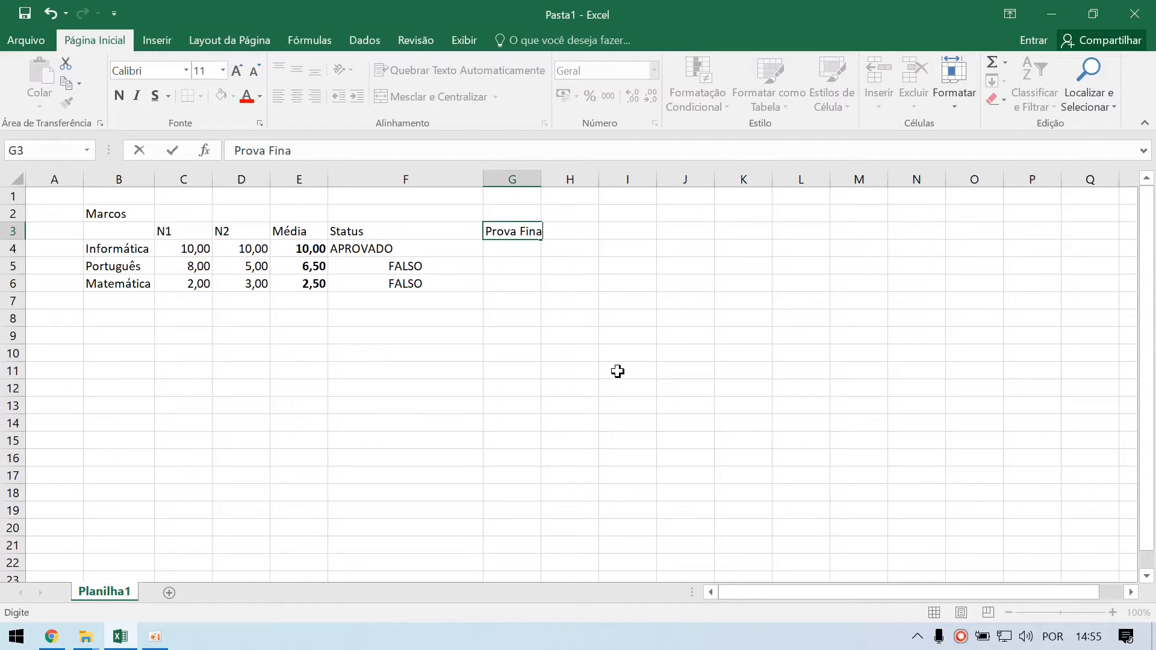
key("Return")
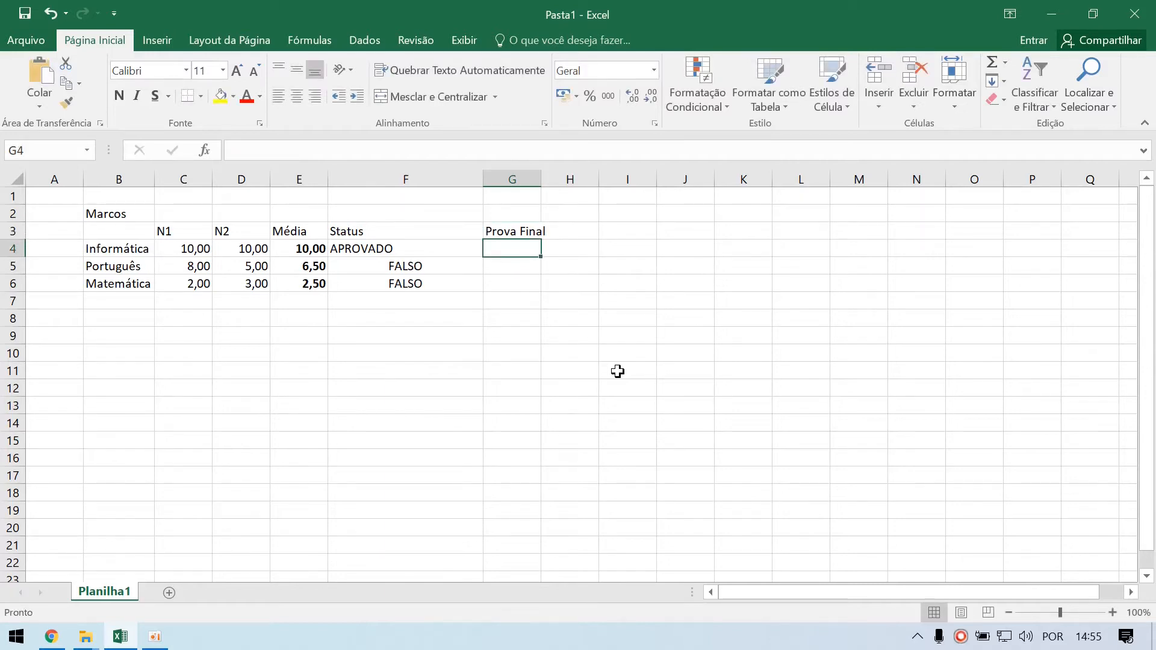
left_click(543, 193)
double_click(540, 178)
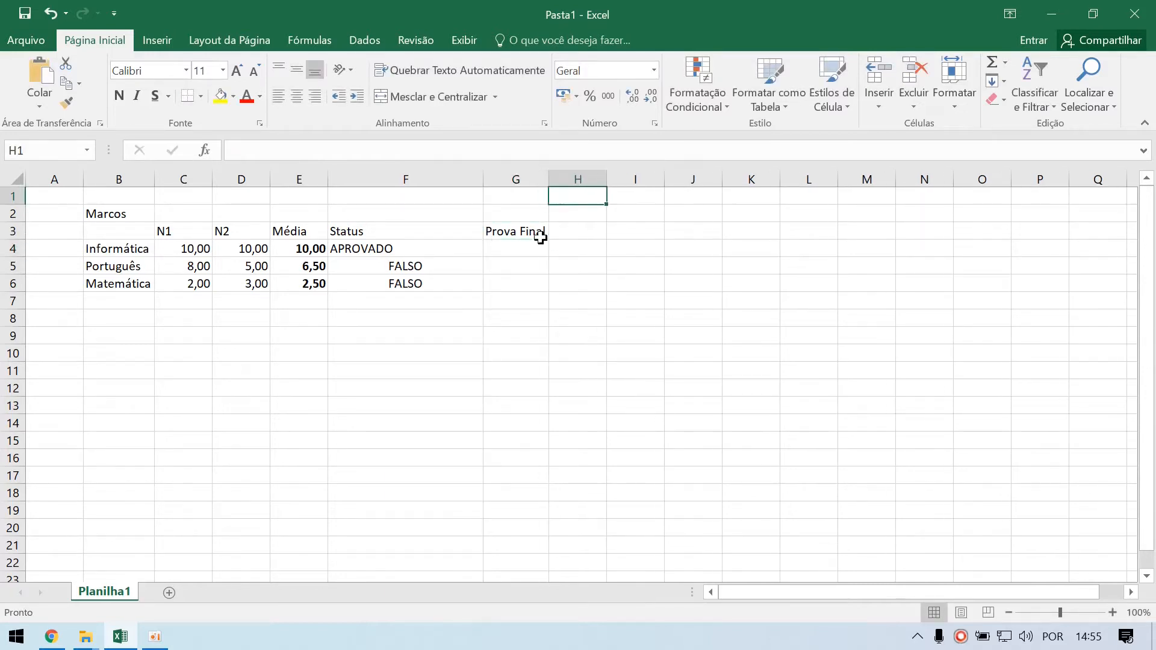
Step: Enter 10 in G6 as the Matemática final exam grade
left_click(513, 281)
type("10")
key("Return")
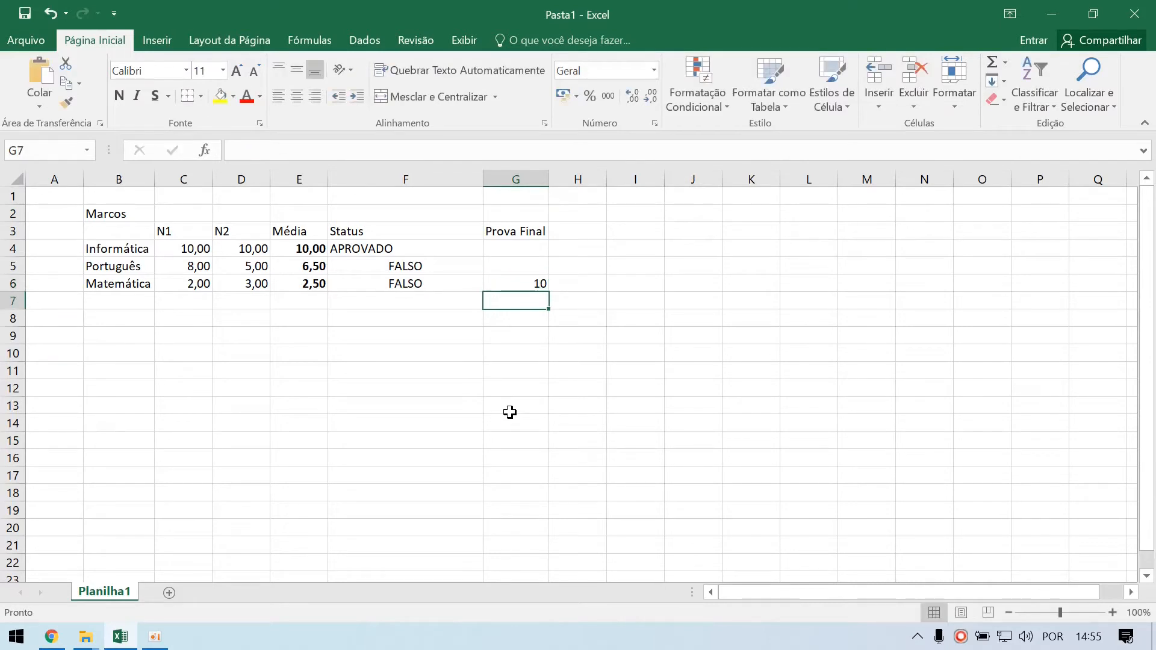
left_click(310, 283)
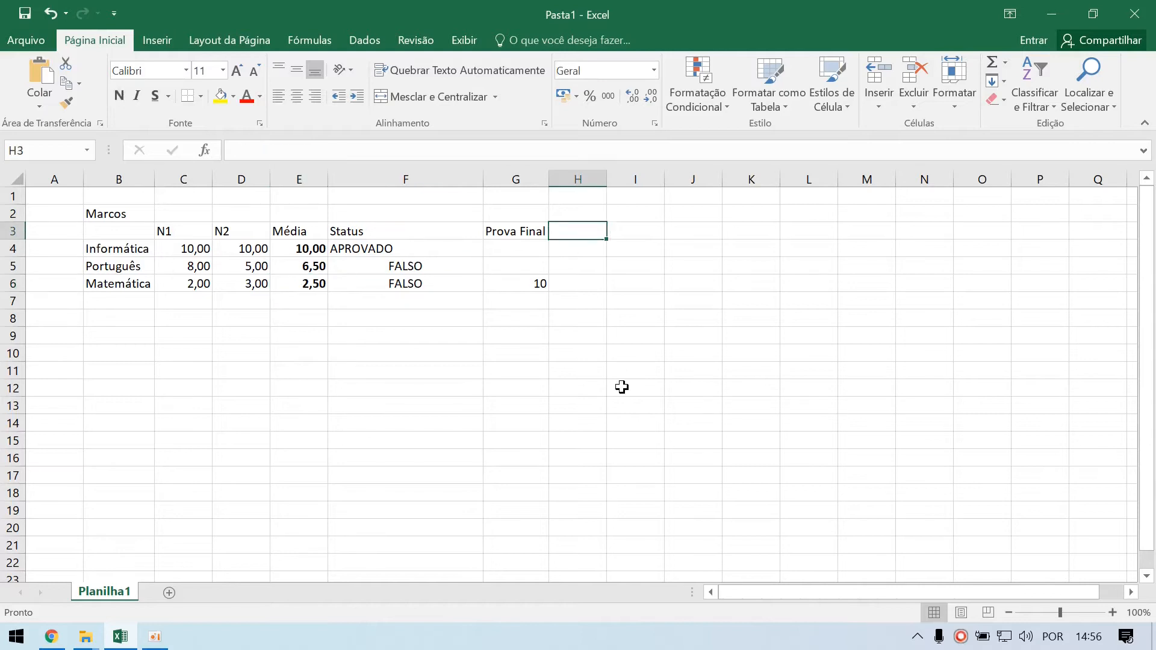
Step: Enter the heading Média Final in H3 and fit column H to its text
type("Média Final")
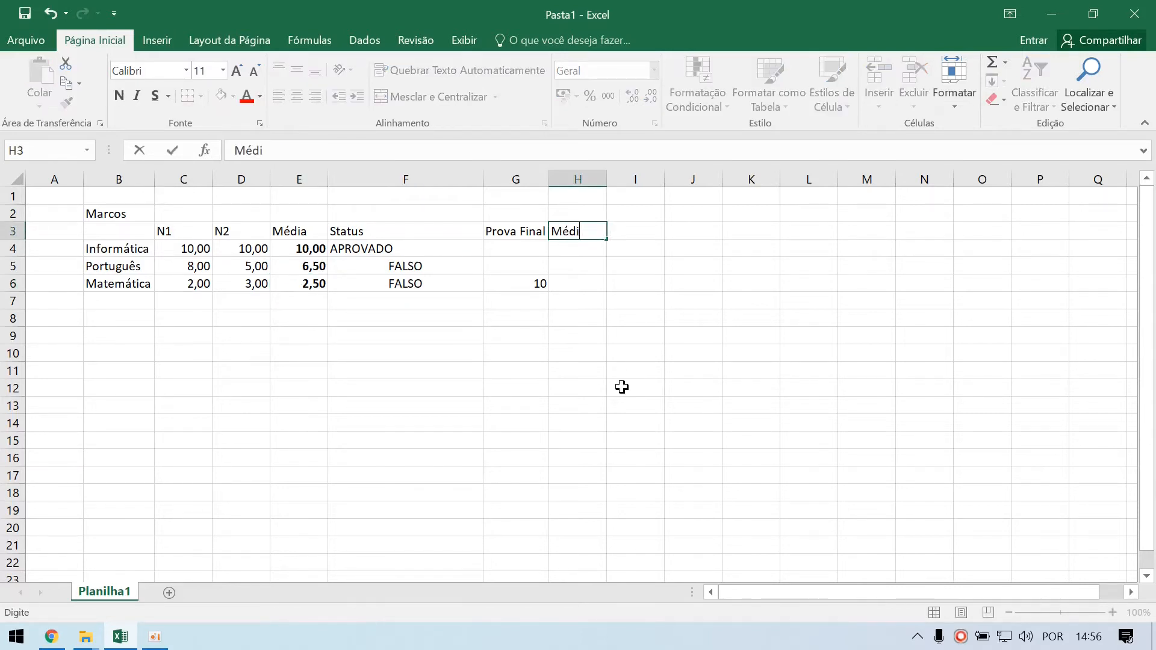
key("Return")
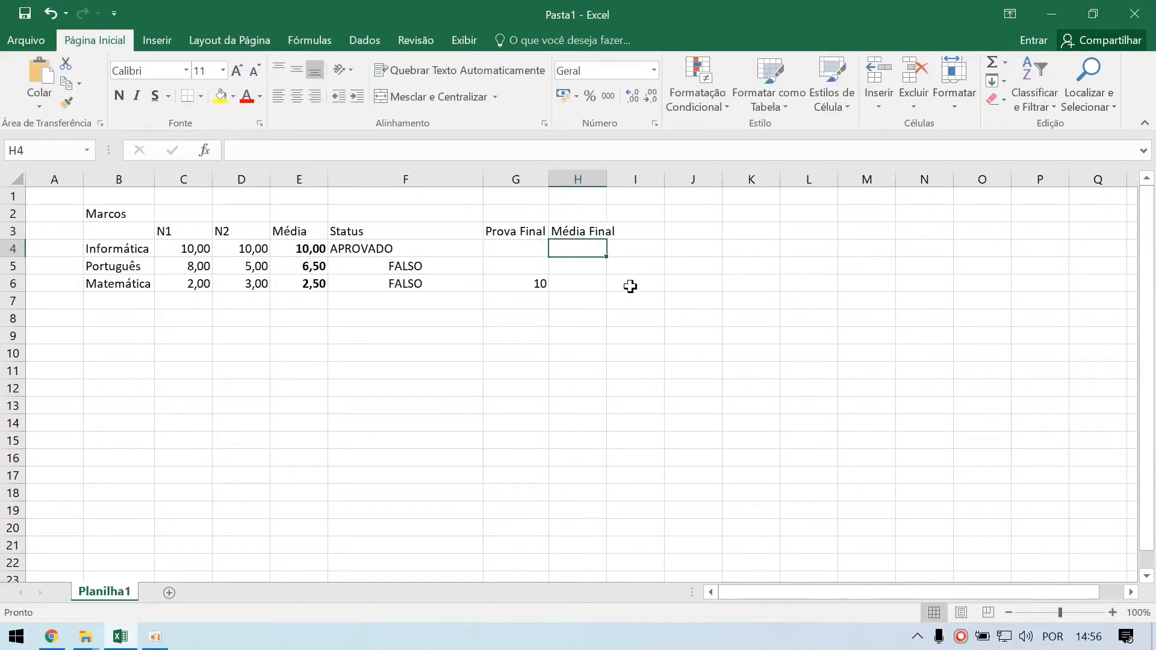
double_click(607, 179)
Step: Enter the formula =G6+E6 in H6 to add the Matemática final exam grade and average
left_click(589, 287)
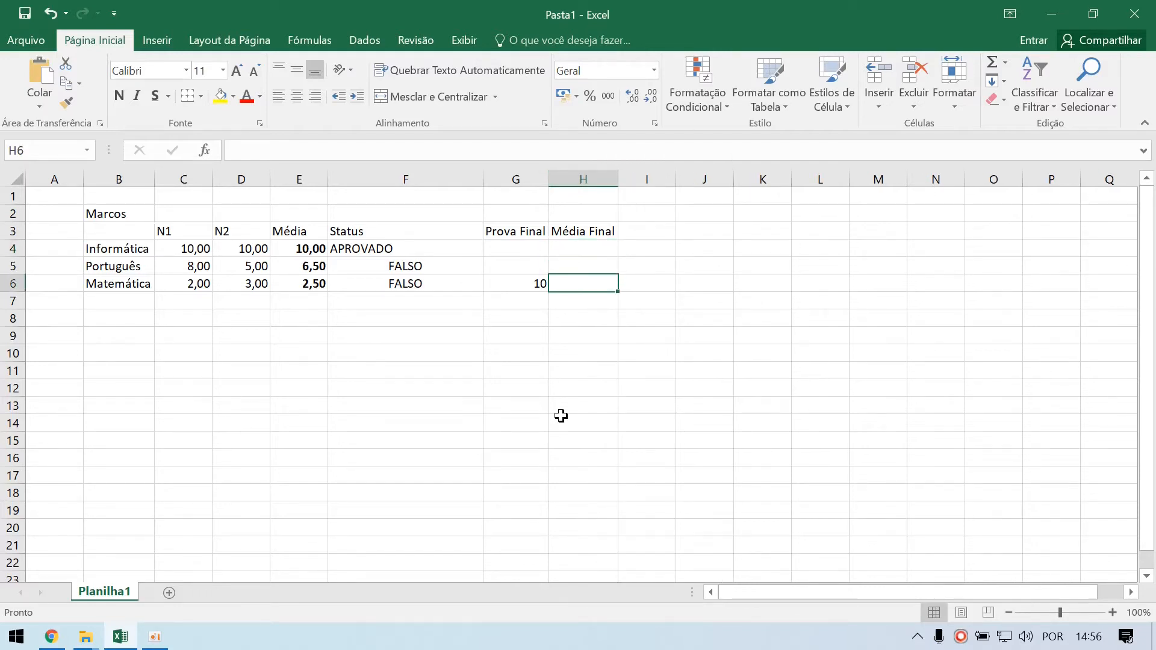
type("=")
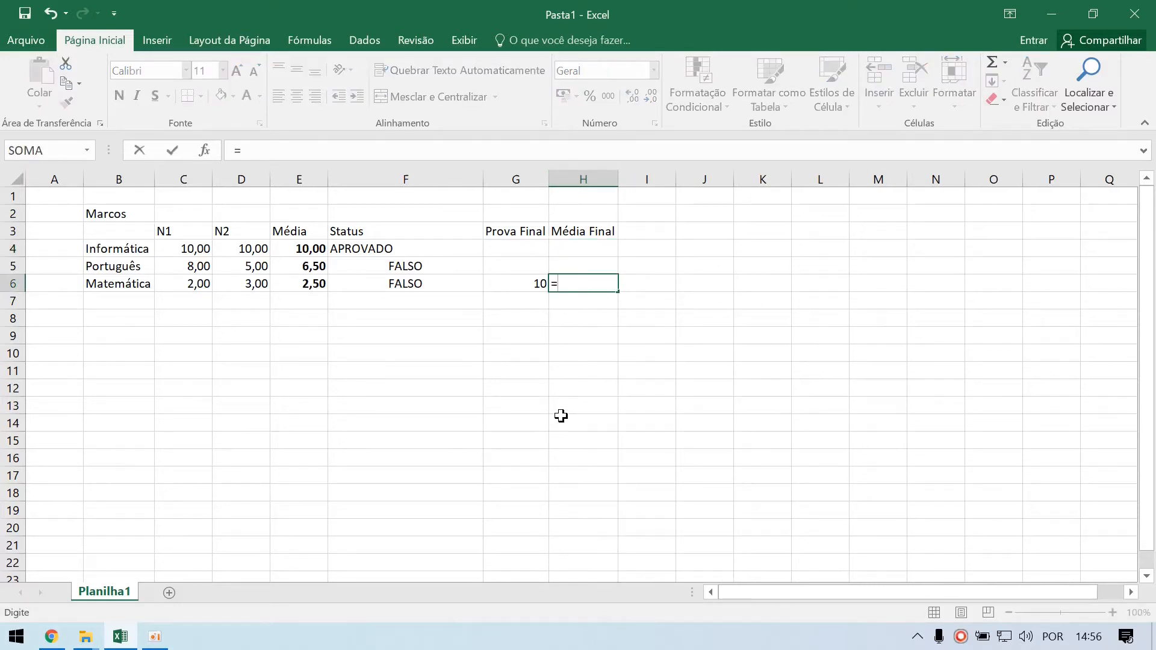
left_click(523, 283)
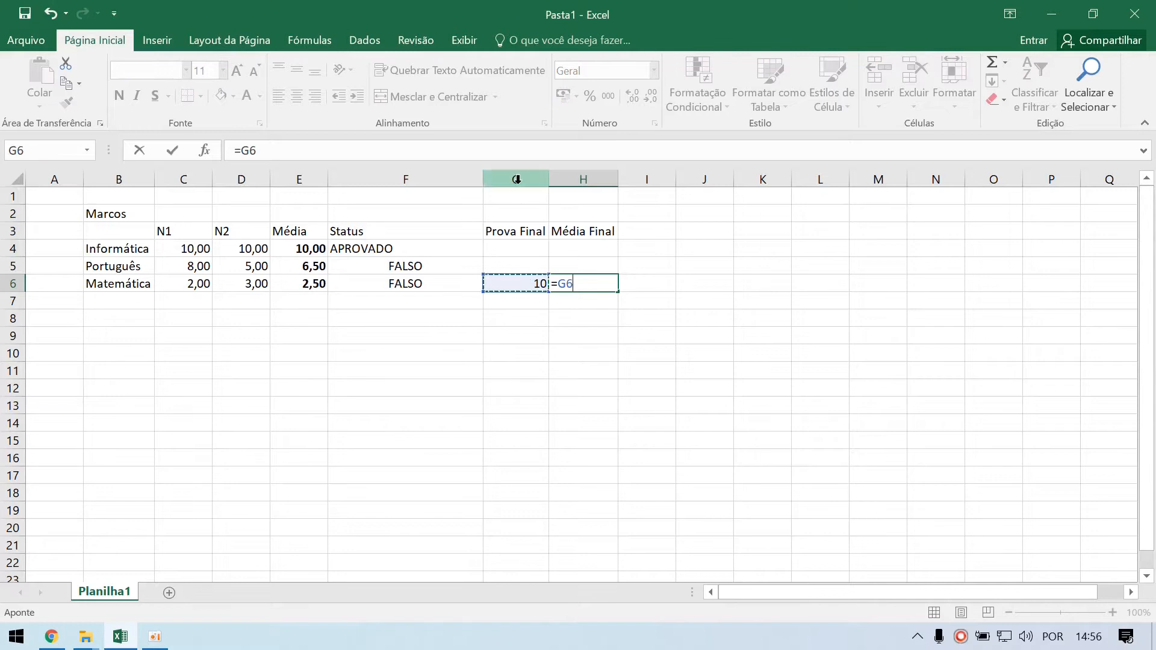
type("/")
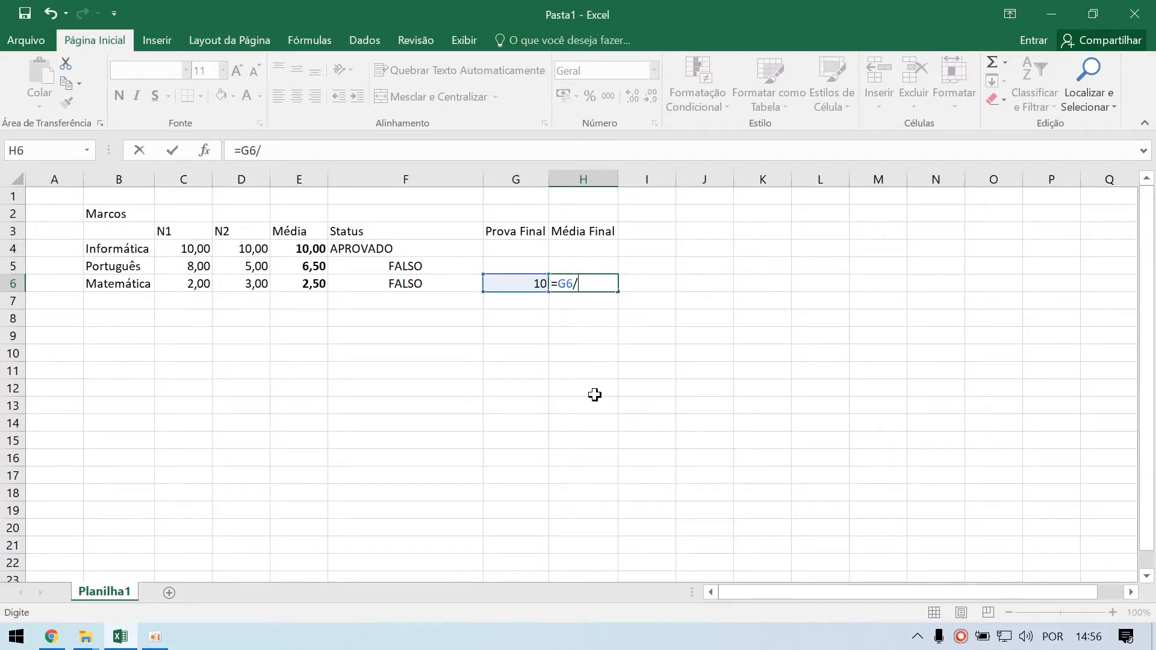
key("BackSpace")
type("+")
left_click(300, 283)
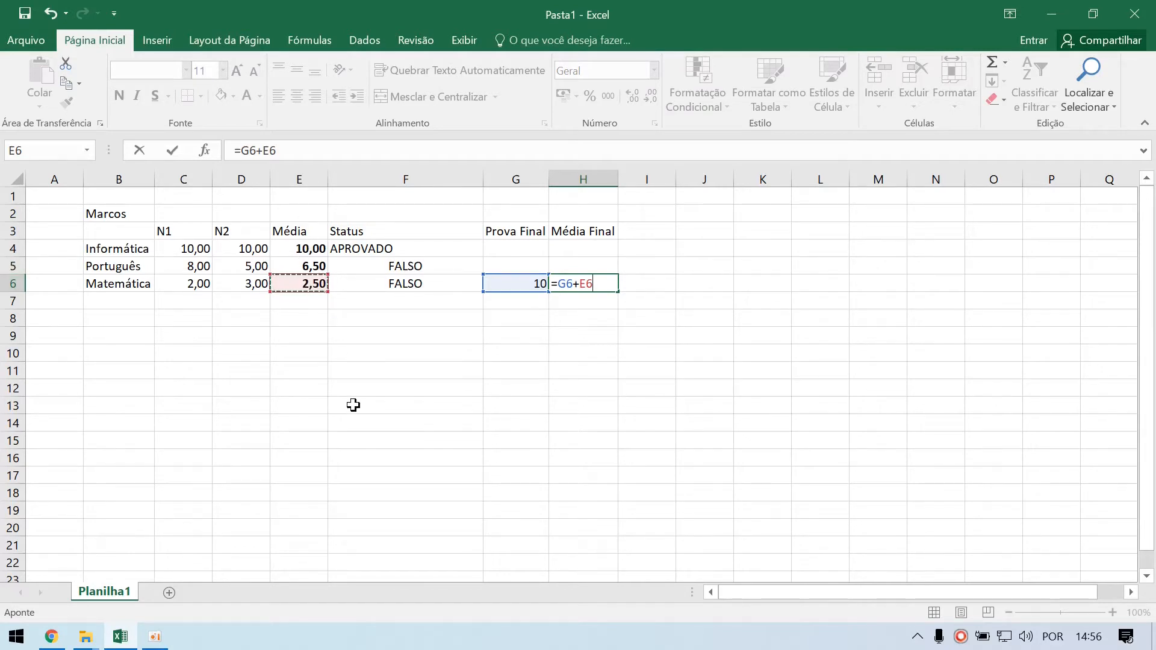
key("Return")
key("Up")
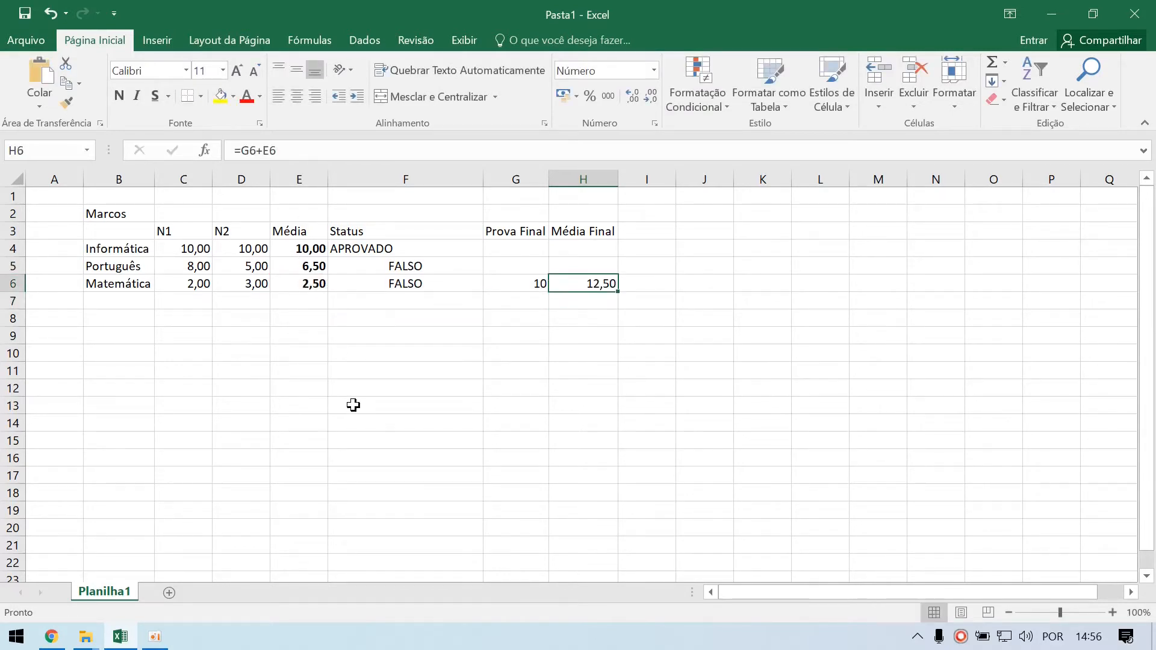
Step: Change the H6 formula to =(G6+E6)/2 so it calculates the final average
key("F2")
type("/2")
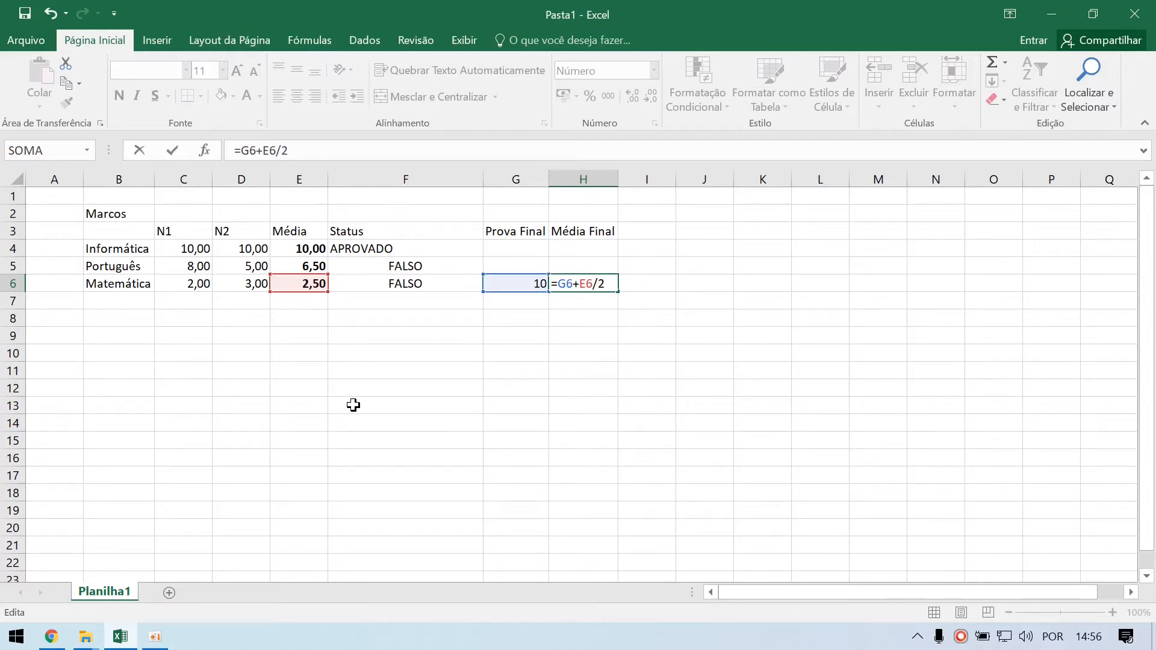
type("(")
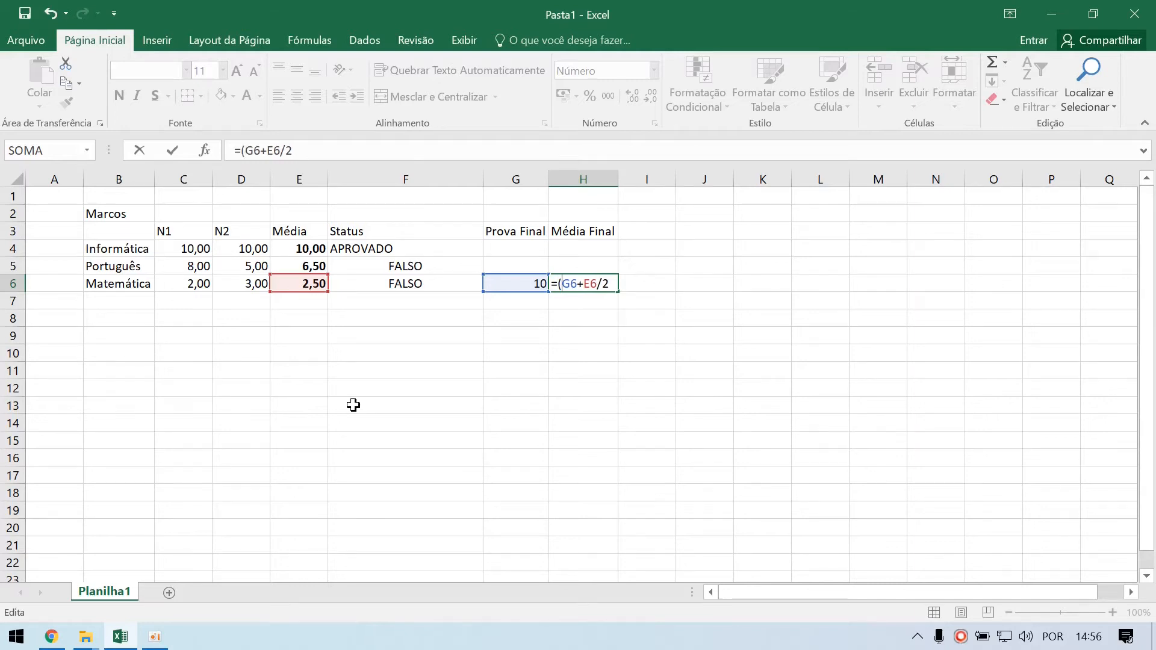
type(")")
key("Return")
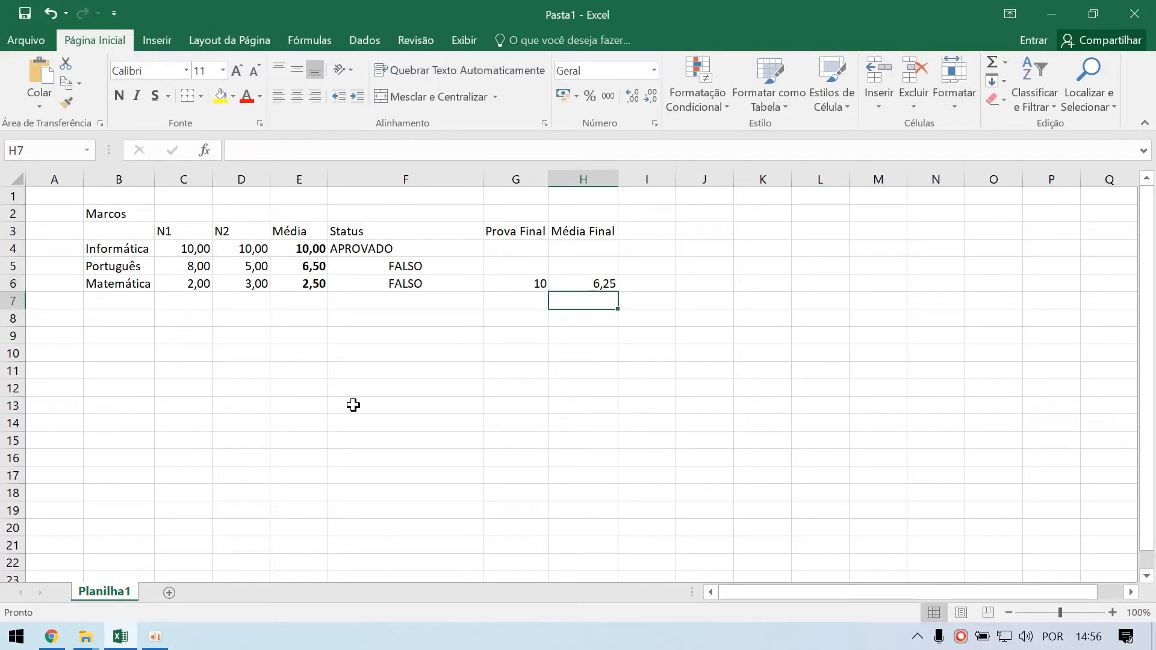
Step: Set the Matemática N1 grade in C6 to 3
key("Up")
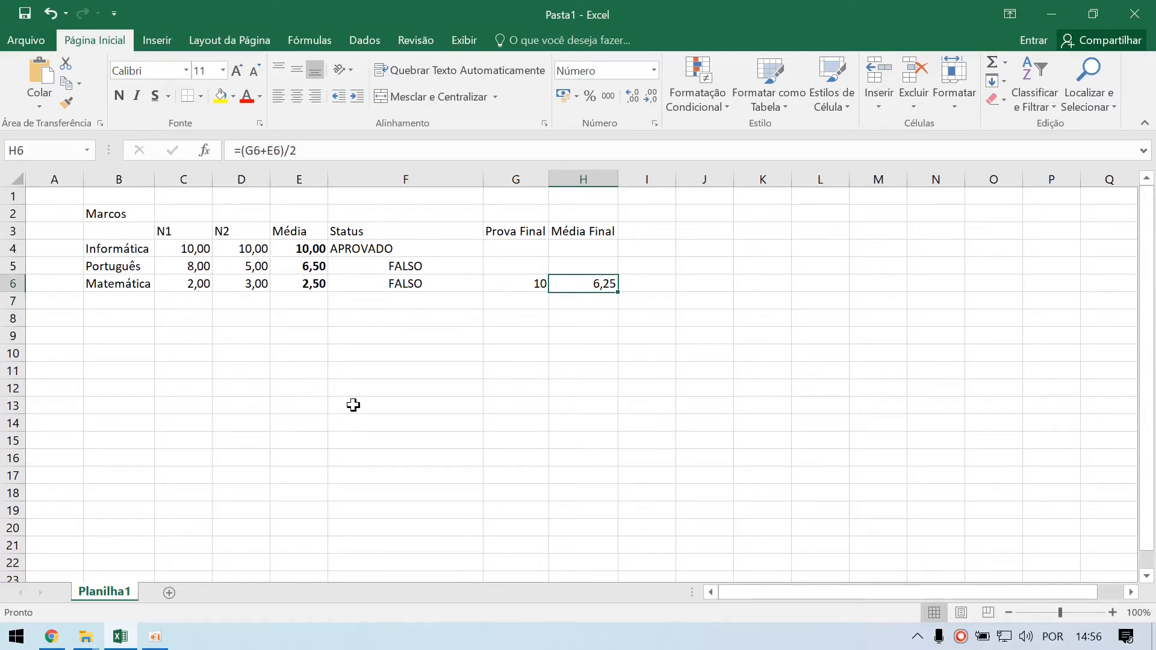
key("Left")
key("Left")
key("Left")
key("Left")
key("Left")
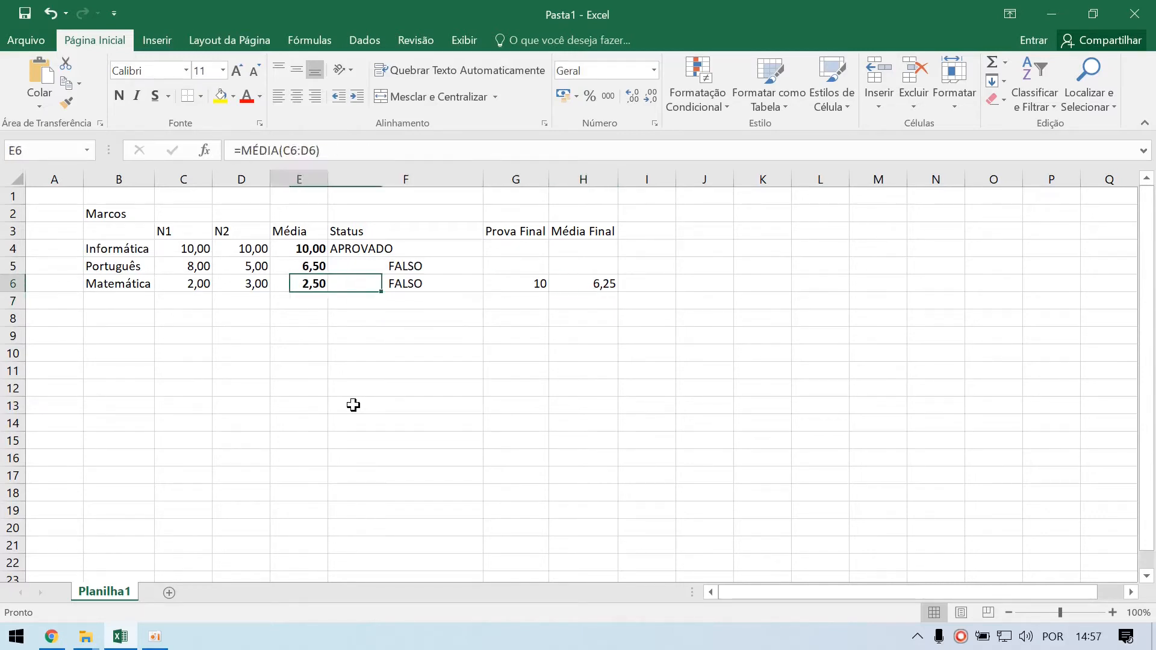
type("3")
key("Return")
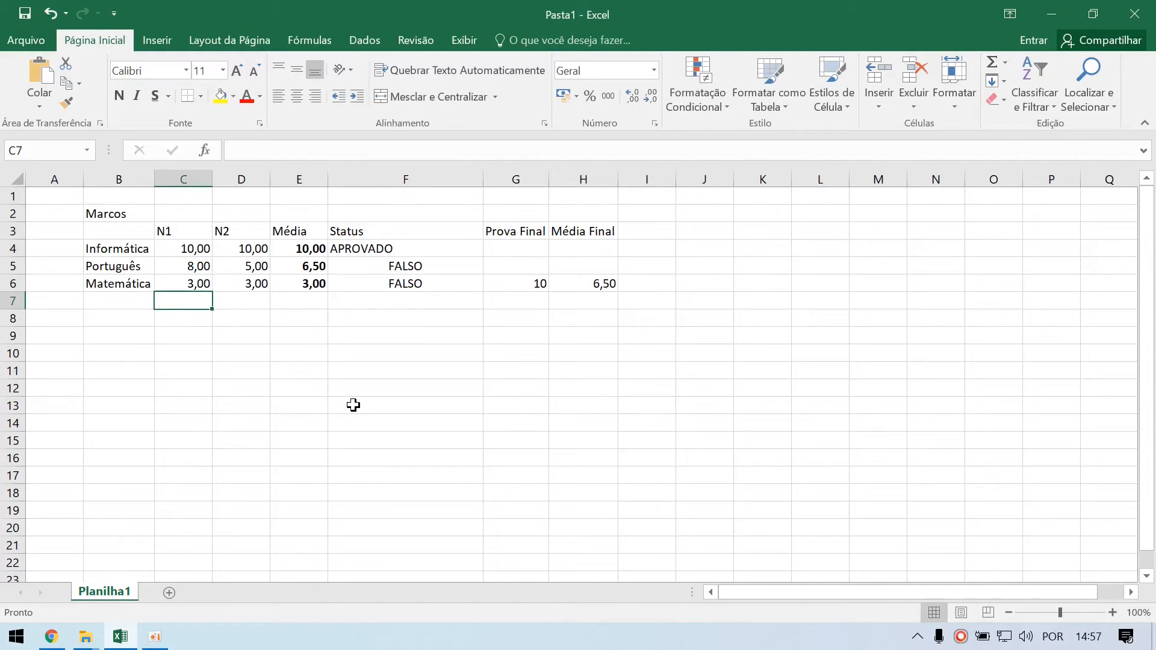
Step: Set both Matemática grades, N1 in C6 and N2 in D6, to 4
key("Up")
type("4")
key("Return")
key("Up")
key("Right")
type("4")
key("Return")
key("Up")
key("Right")
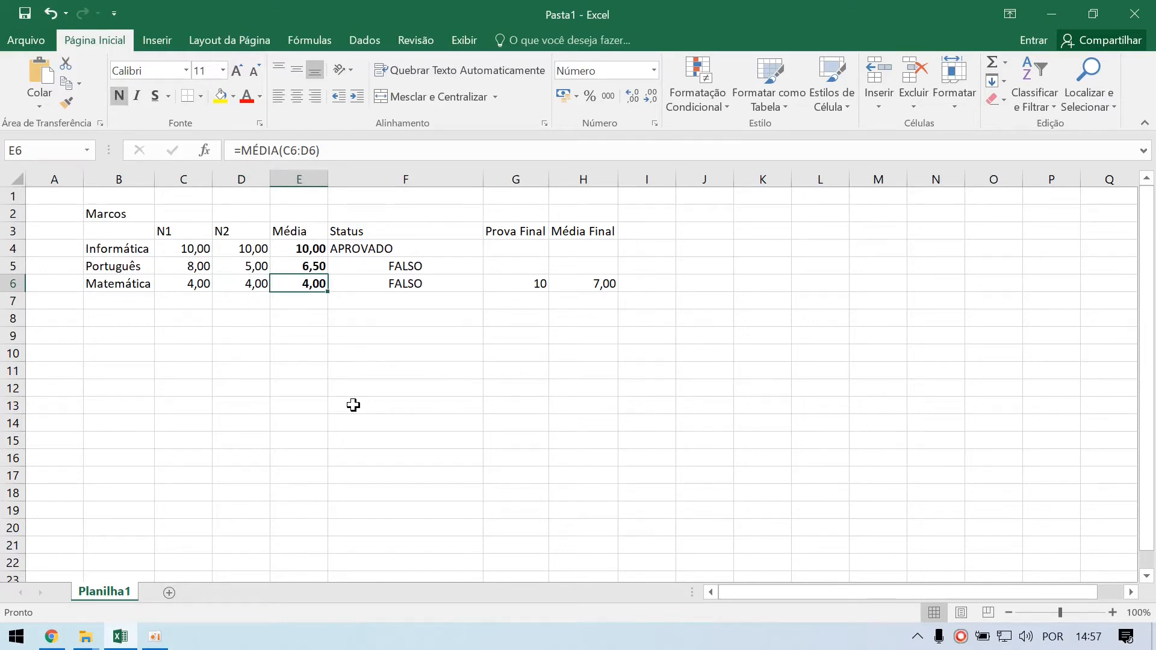
Step: Enter the approval criterion "Média >= 7" as text in D10, below the grade table
key("Up")
key("Up")
key("Up")
key("Down")
key("Down")
key("Down")
key("Down")
key("Down")
key("Down")
key("Down")
key("Down")
key("Left")
key("Up")
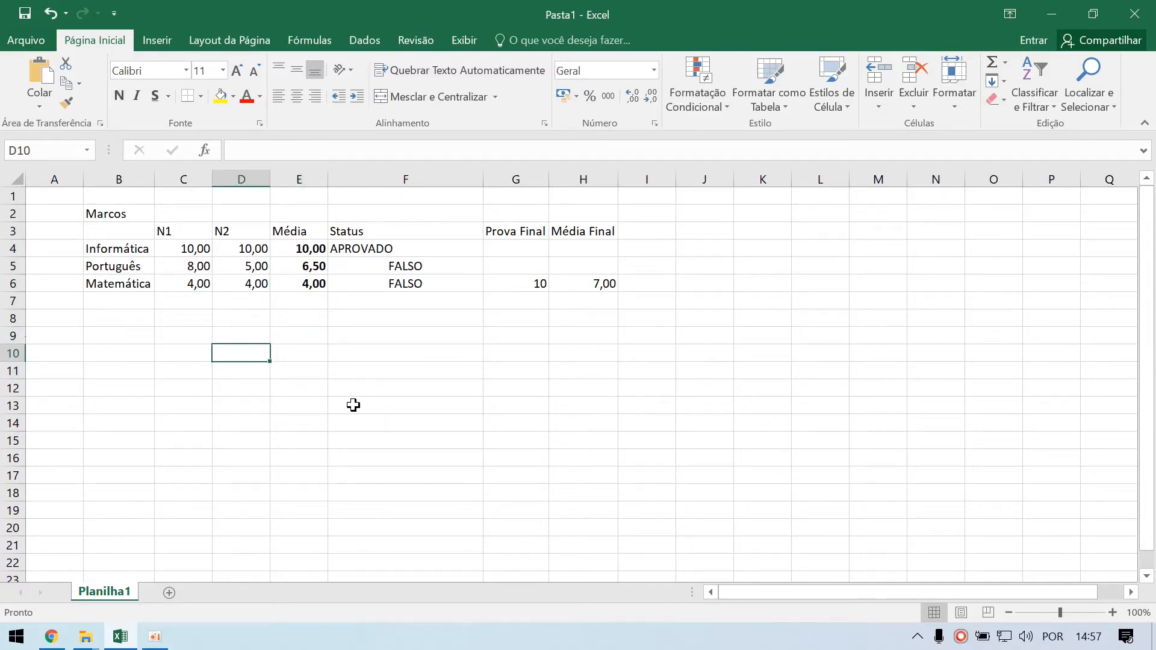
type("M")
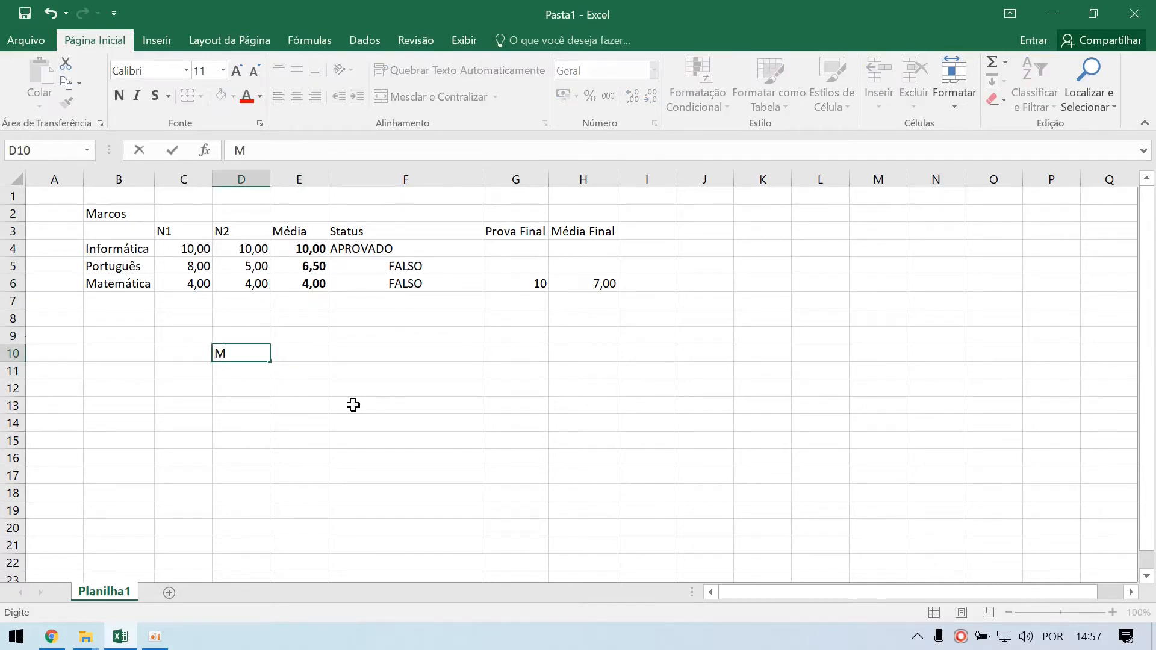
type("édia >= 7")
key("Return")
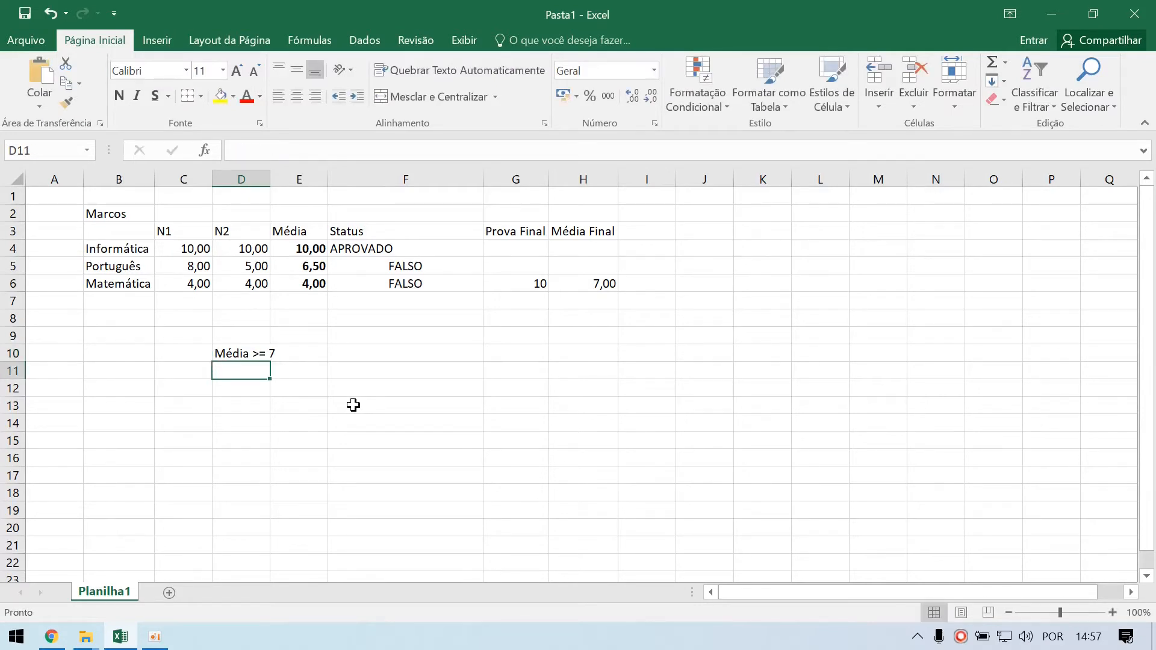
Step: Enter Aprovado in E10 beside the criterion and fit column D to its text
key("Up")
key("Right")
key("Right")
key("Left")
type("Aprovado")
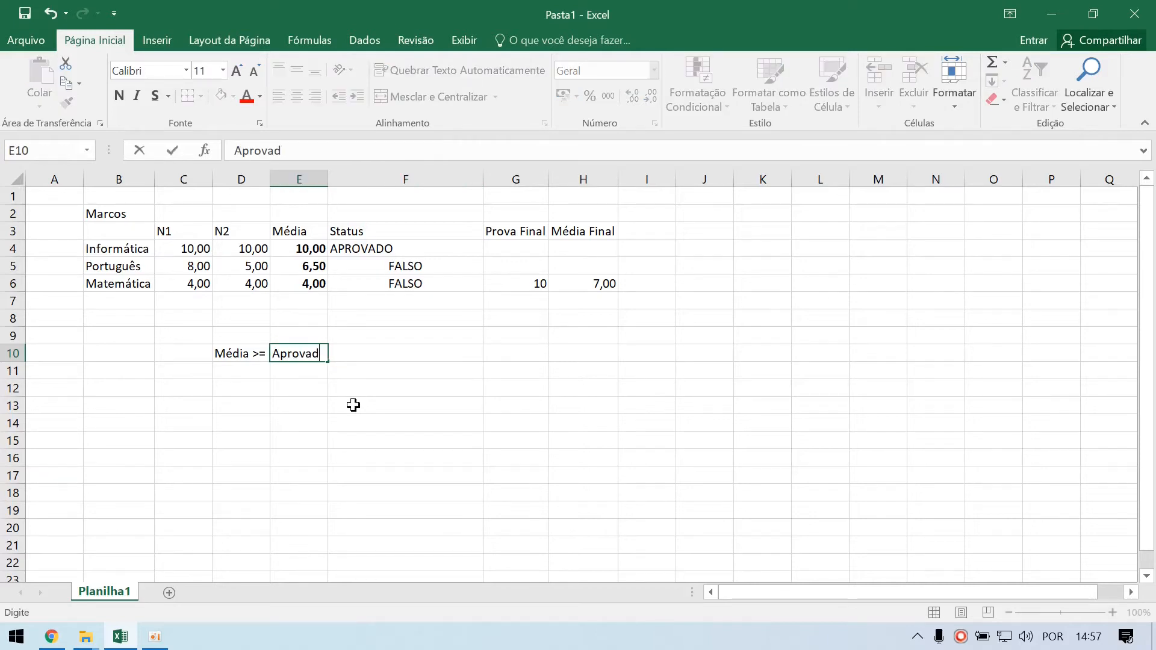
key("Return")
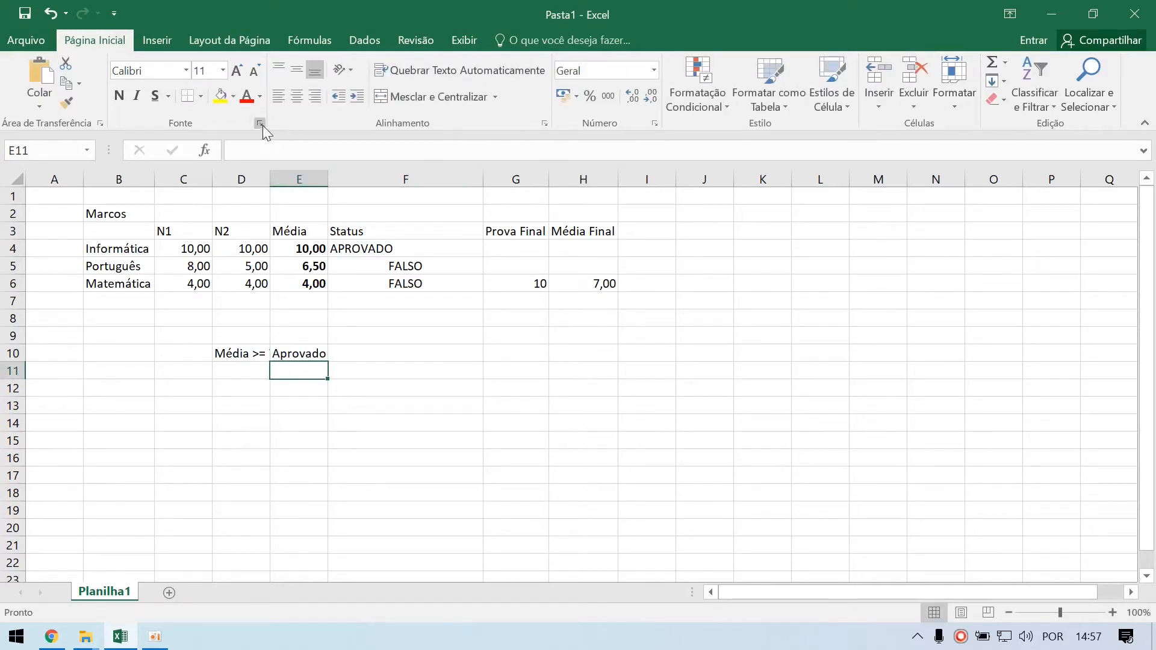
double_click(270, 178)
Step: Enter the second criterion "4 <= Média > 7" as text in D11
left_click(239, 374)
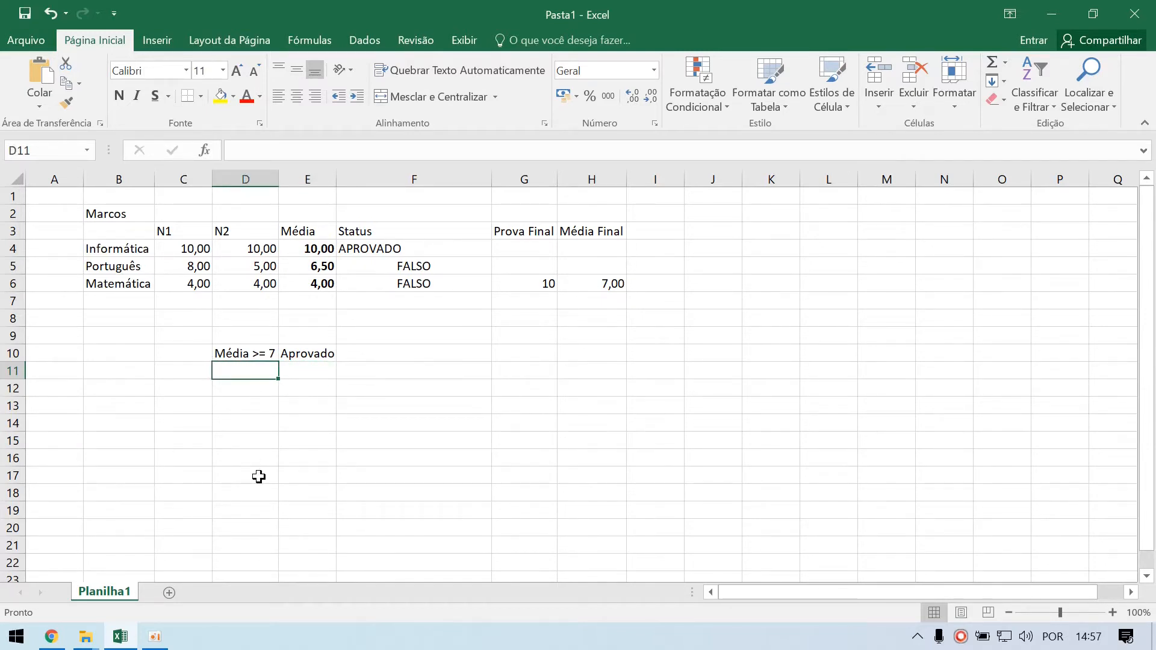
type("<")
key("BackSpace")
type("4 <")
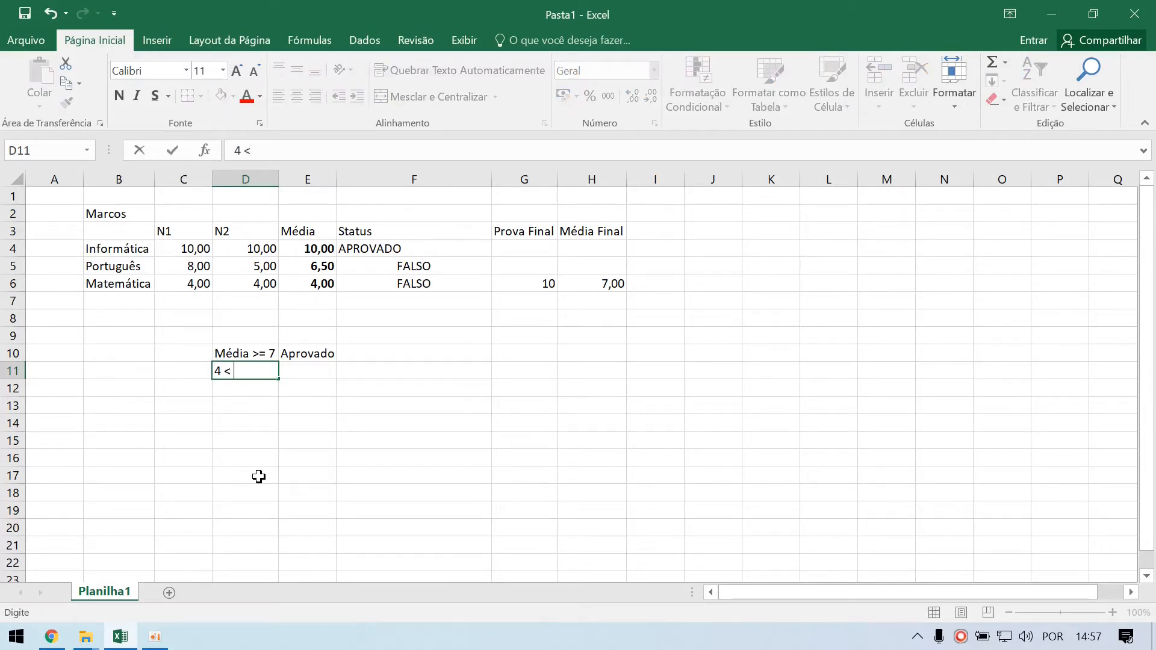
type("= Média > 7")
key("Return")
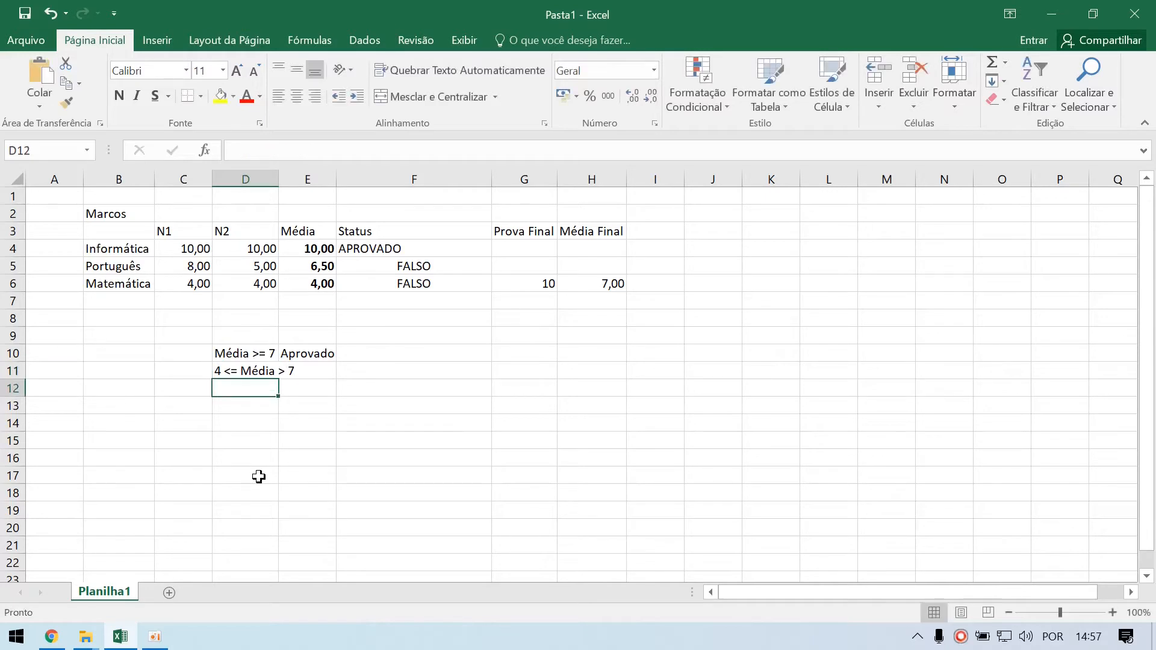
Step: Enter Recuperação in E11 beside the second criterion
key("Up")
key("Right")
type("Rec")
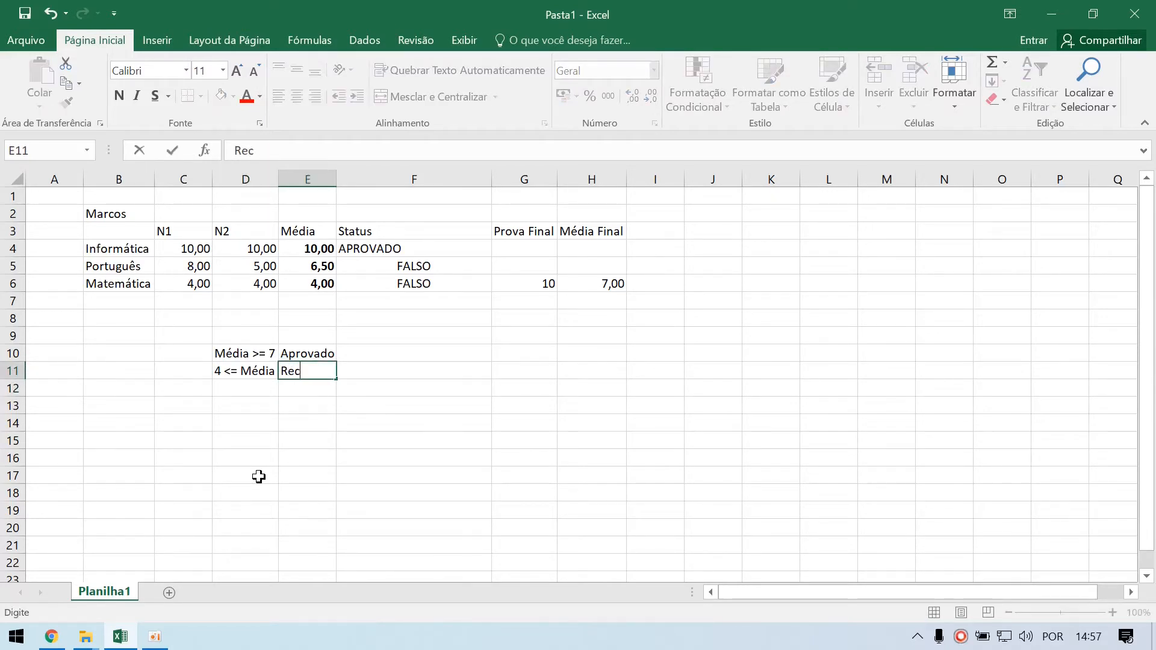
type("uperação")
key("Return")
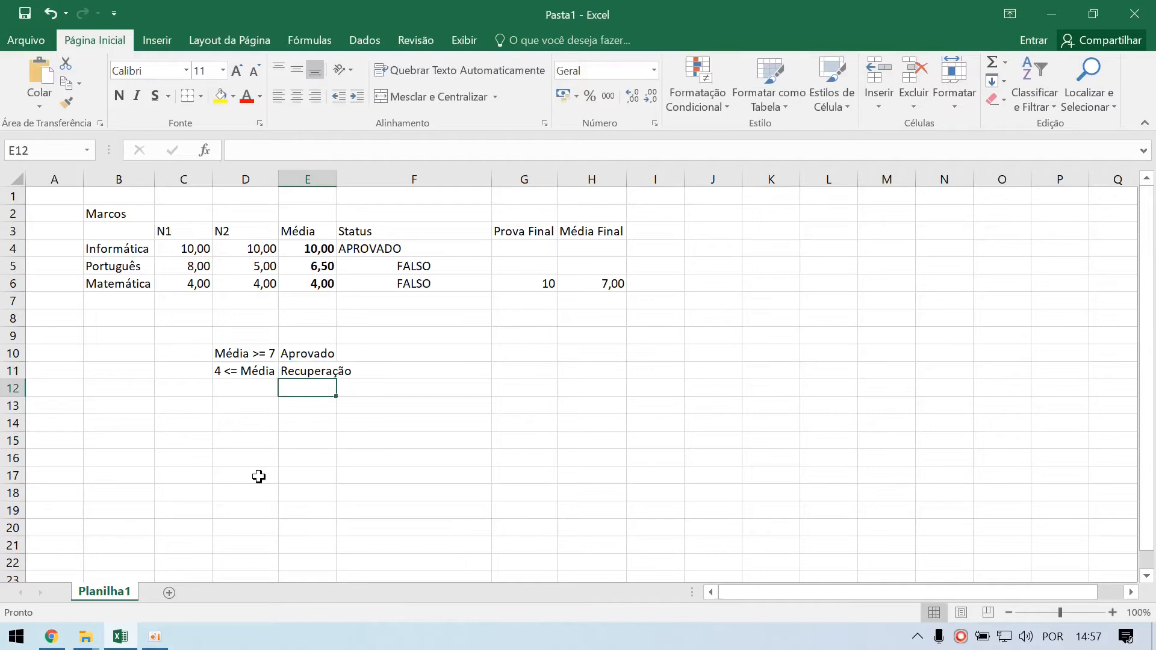
Step: Enter the third criterion "Média < 4" as text in D12, below the other two
key("Left")
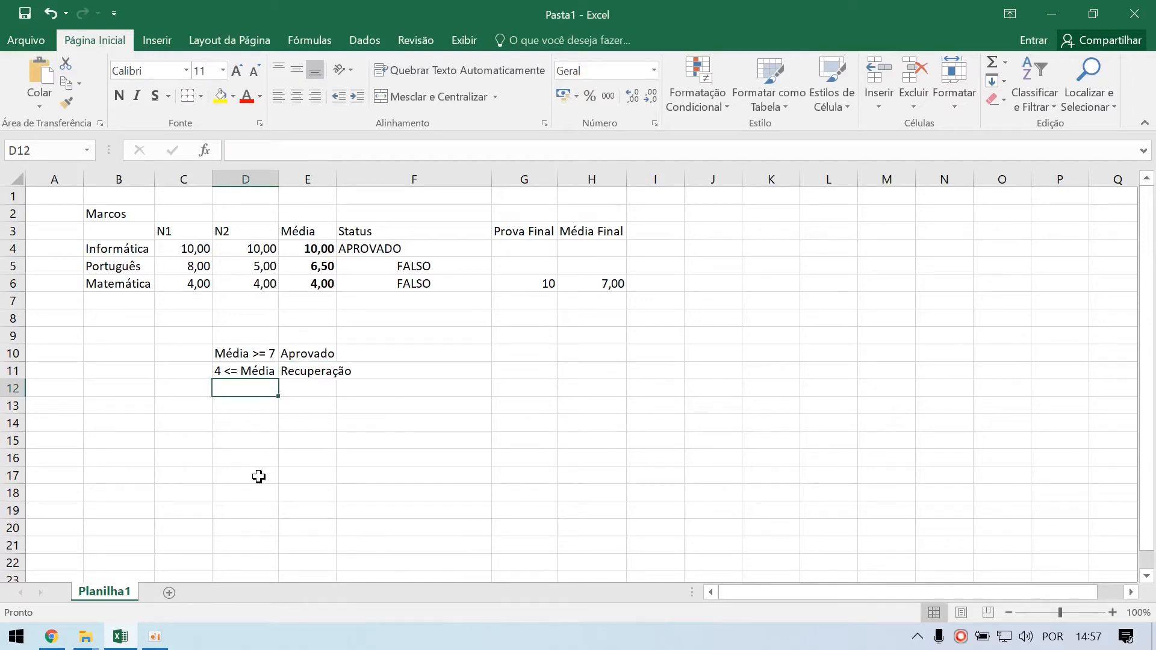
type("Média >= 7")
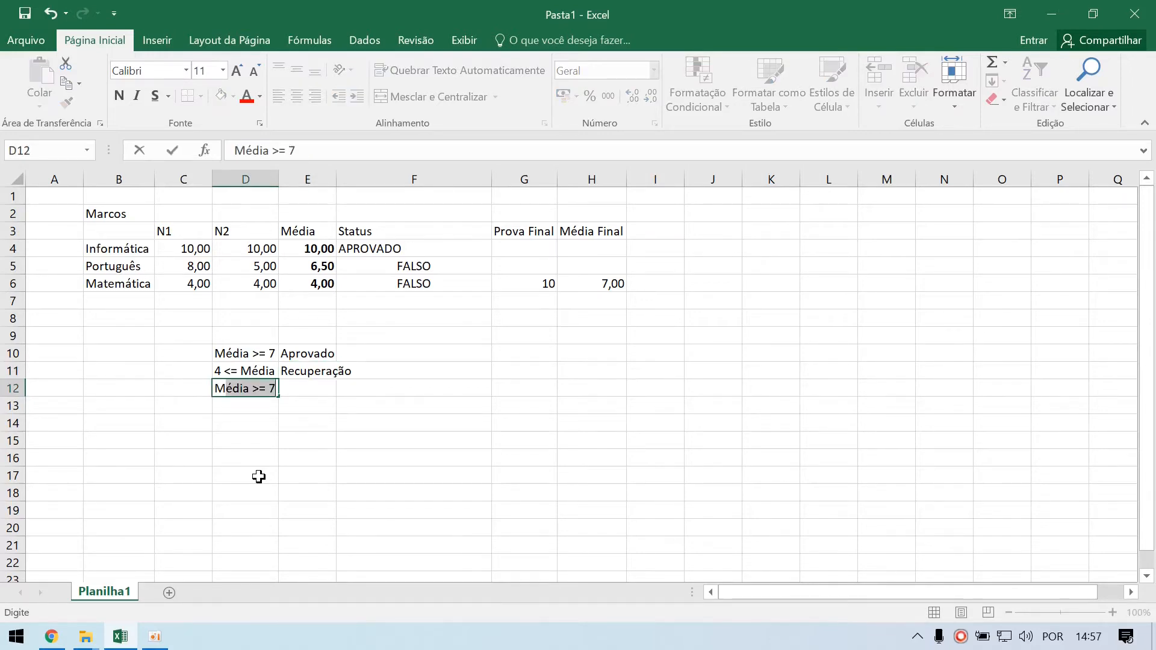
key("F2")
key("BackSpace")
type("4")
key("BackSpace")
key("BackSpace")
type("<")
key("ctrl+Return")
Step: Enter Reprovado in E12 beside the third criterion and fit column D to its text
key("Right")
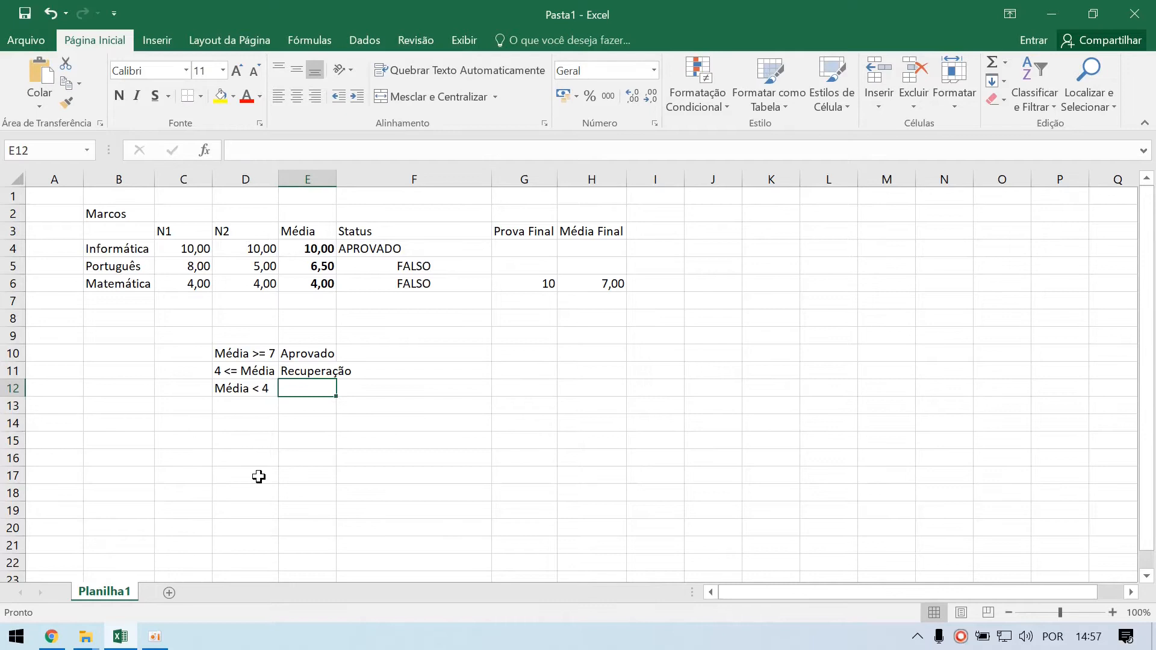
type("Reprovado")
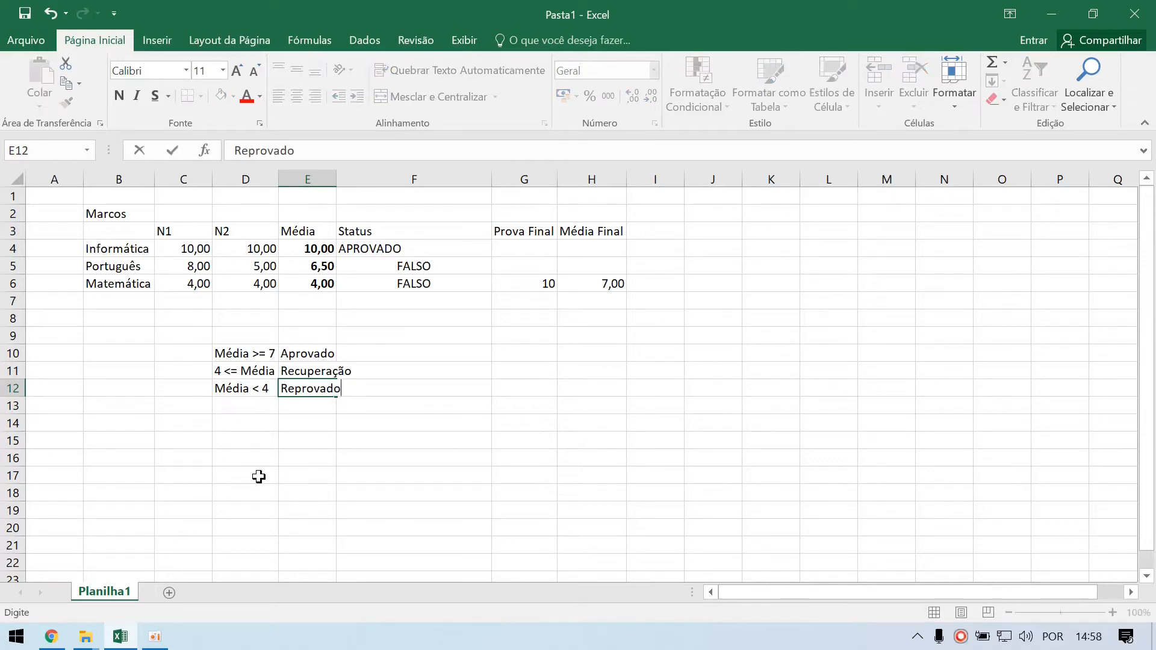
key("Return")
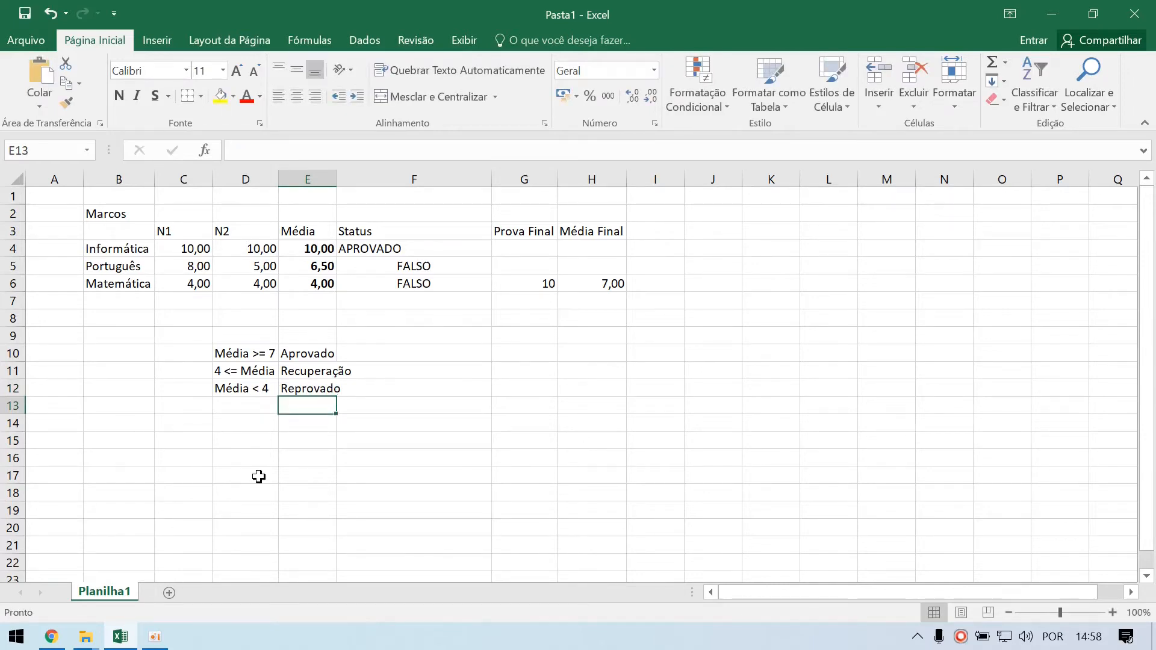
double_click(278, 178)
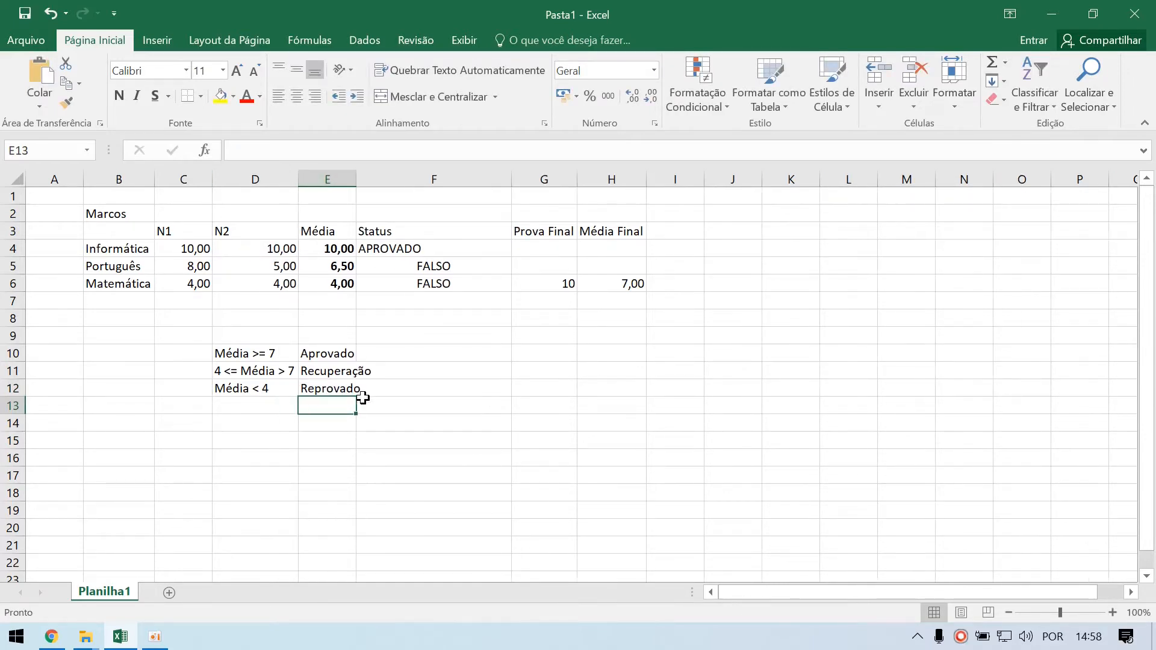
left_click(241, 353)
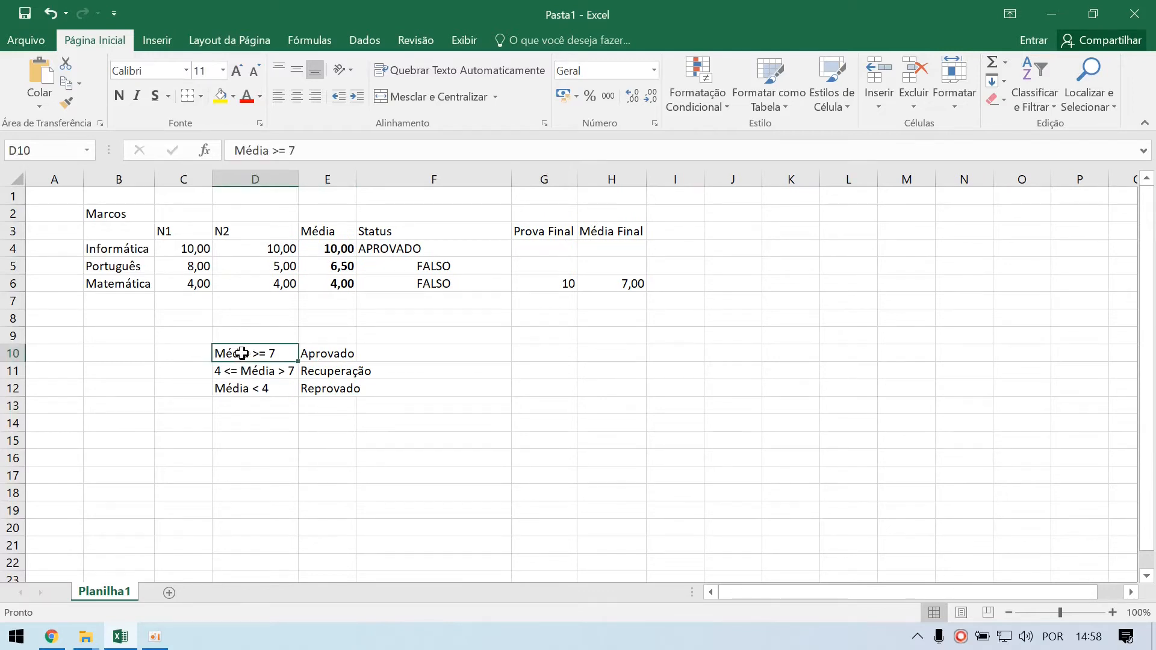
left_click(320, 353)
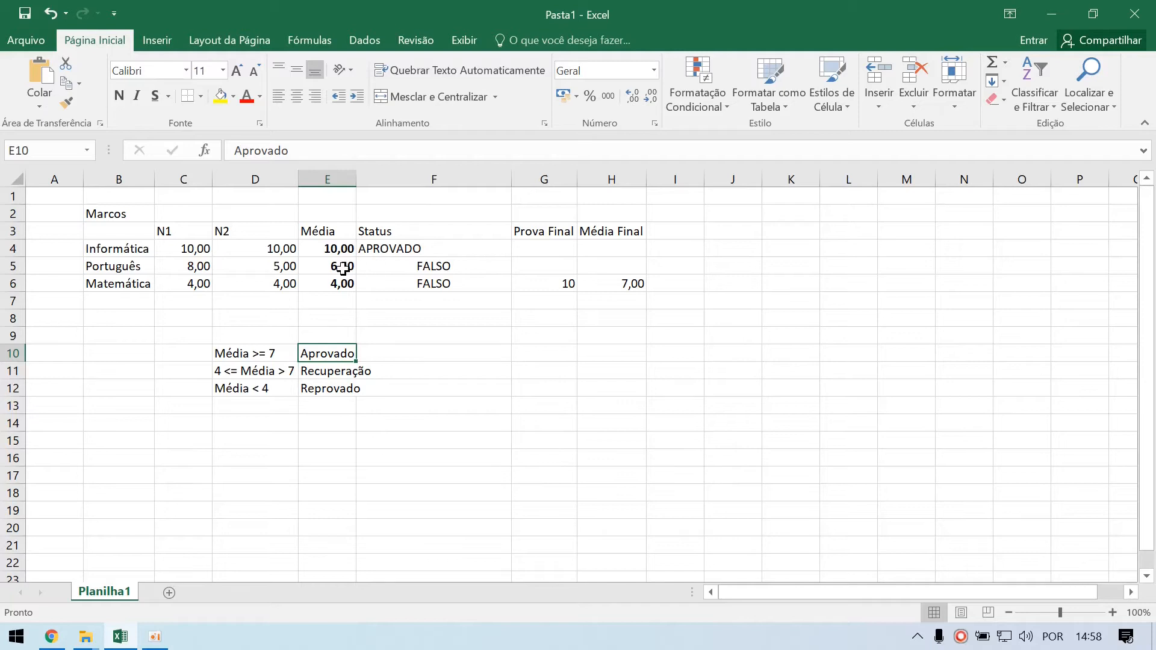
left_click(326, 366)
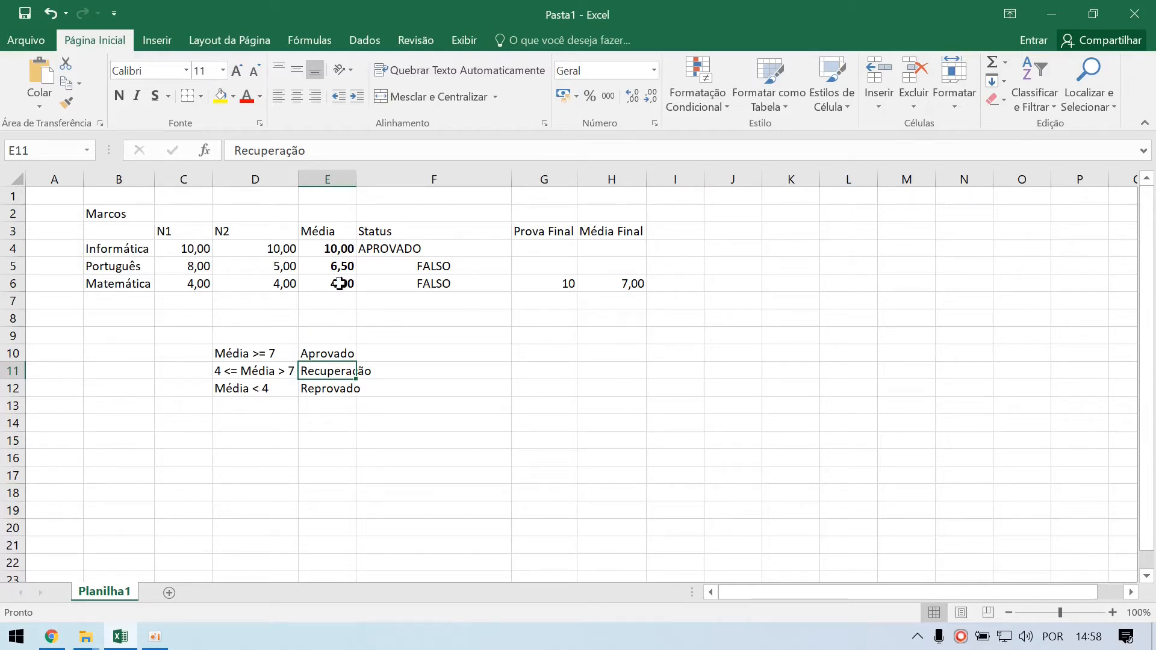
Step: Set the Matemática grades to 3 for N1 in C6 and 3,5 for N2 in D6
left_click(194, 286)
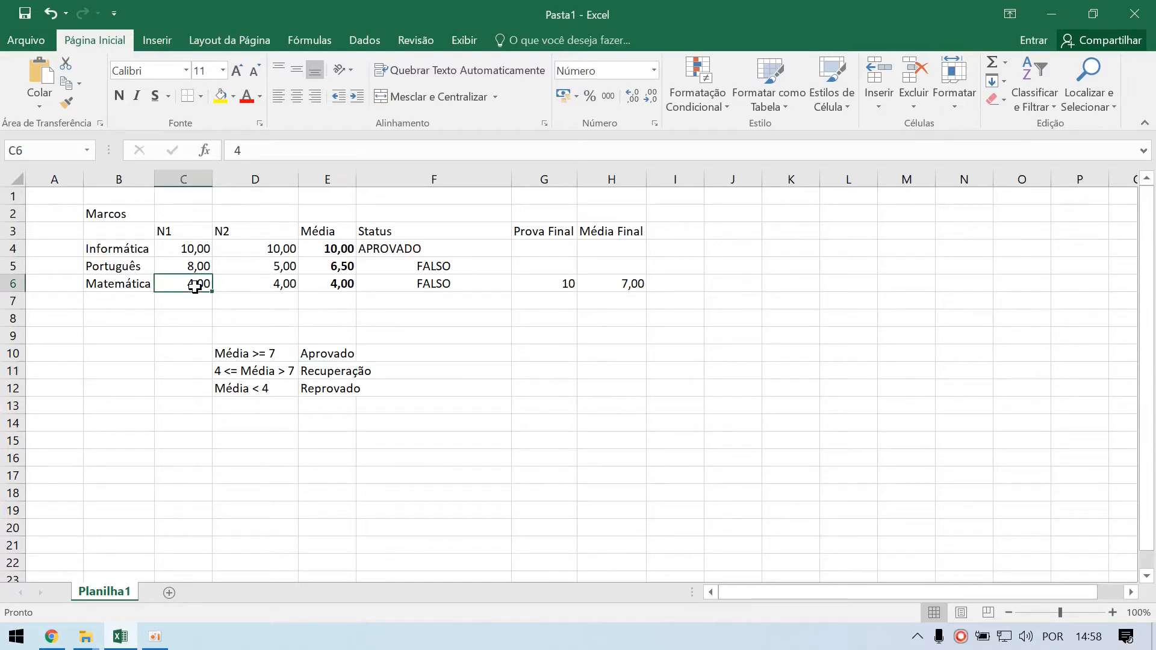
type("3")
left_click(283, 283)
type("2,5")
key("BackSpace")
key("BackSpace")
key("BackSpace")
type("3,5")
key("Return")
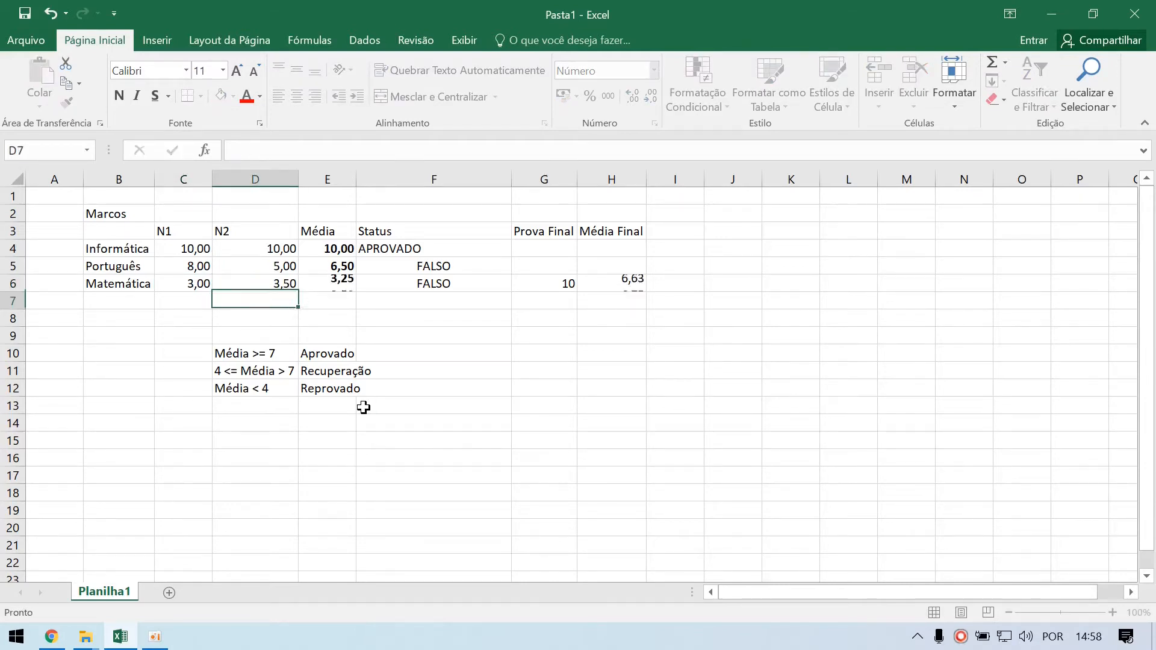
Step: Clear the Prova Final and Média Final headings and values from G2:H8
left_click(620, 283)
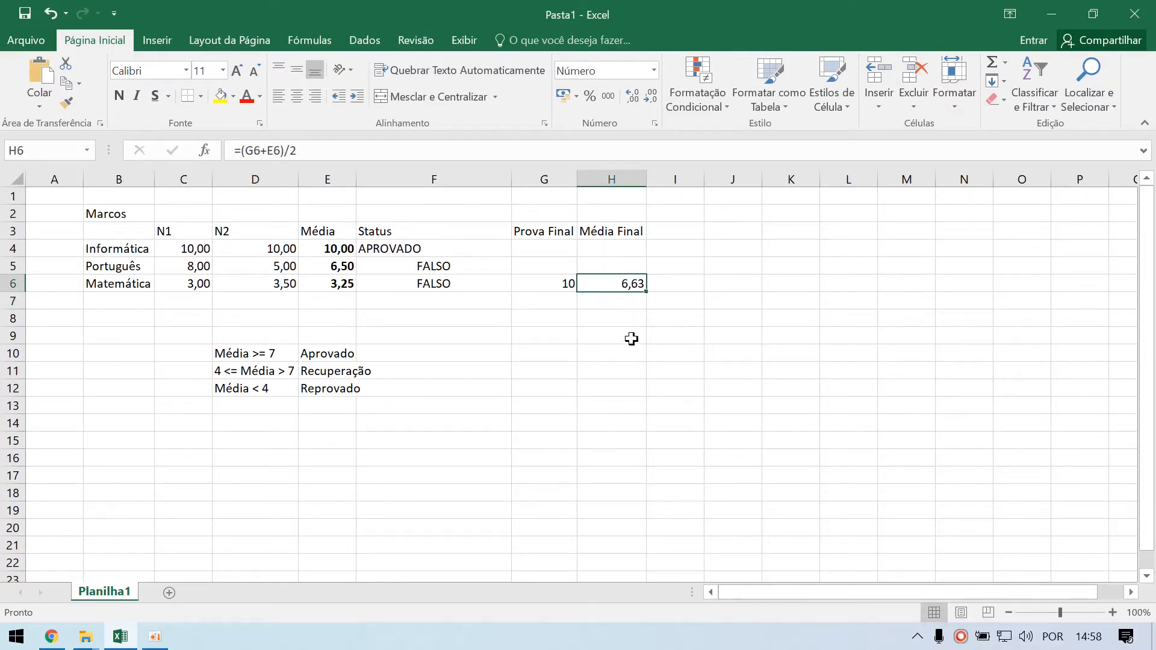
left_click_drag(523, 216, 637, 314)
key("Delete")
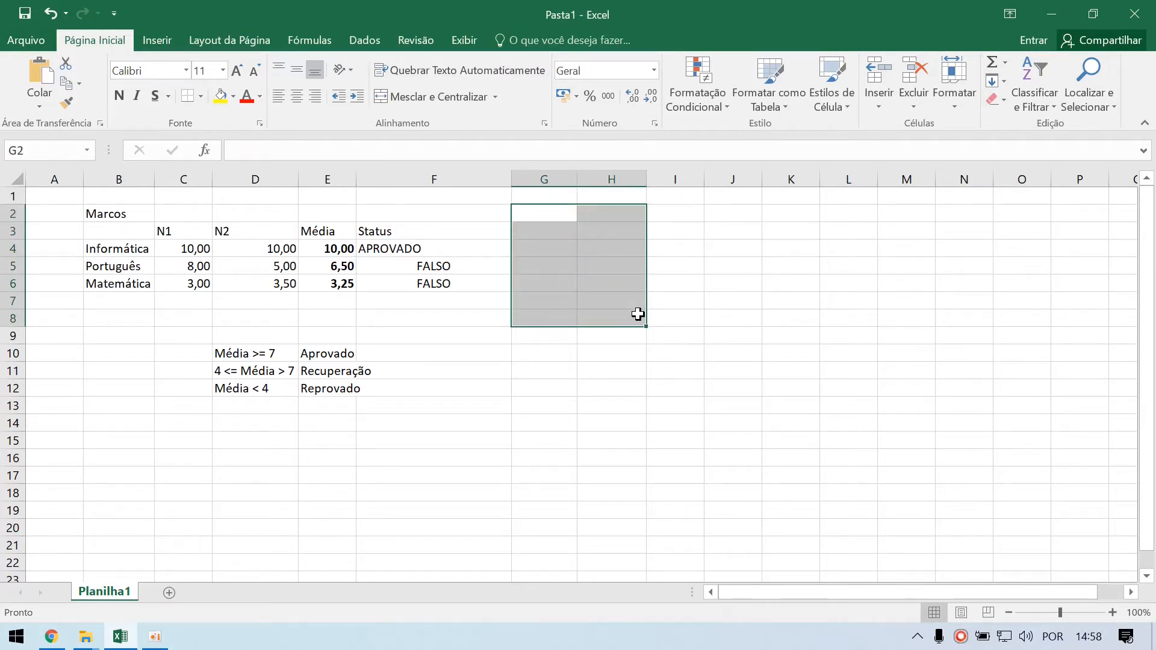
left_click(461, 338)
left_click(267, 388)
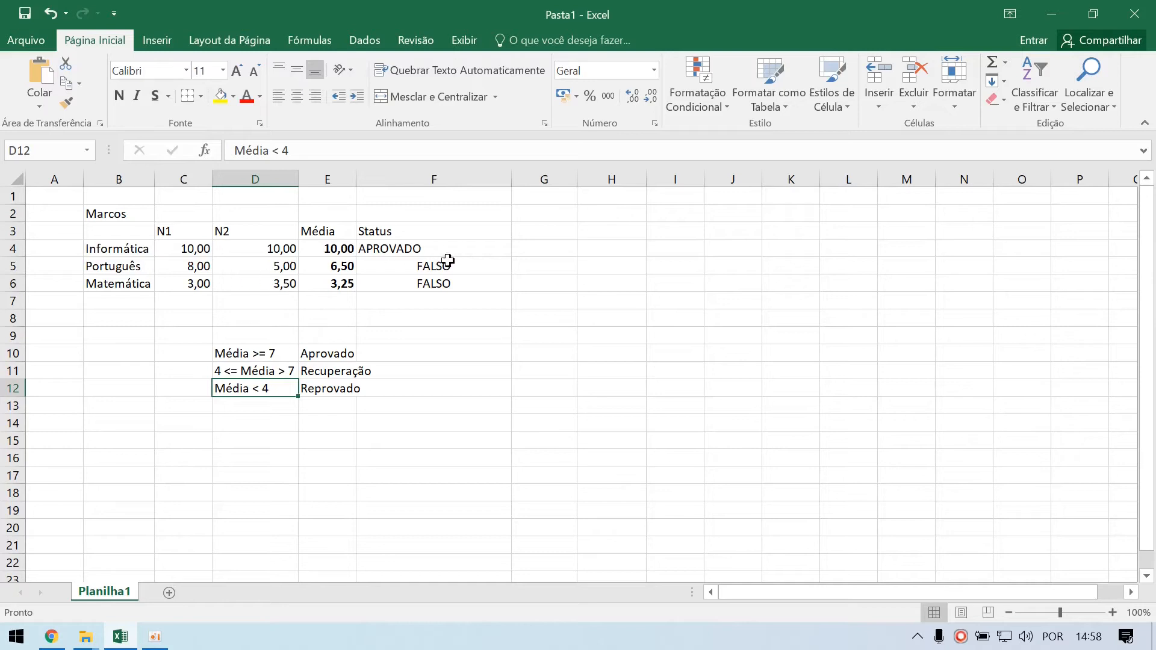
left_click(323, 394)
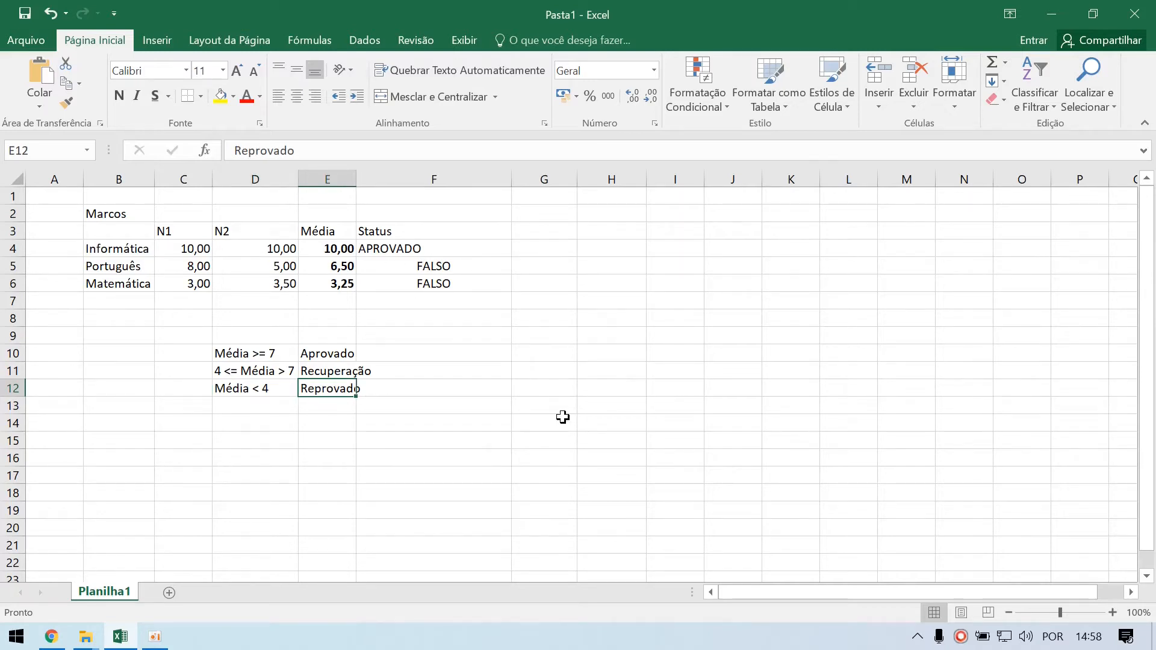
left_click(502, 372)
Step: Extend the status formula in F4 with a nested SE testing E4>=4 as the value if false
left_click(452, 254)
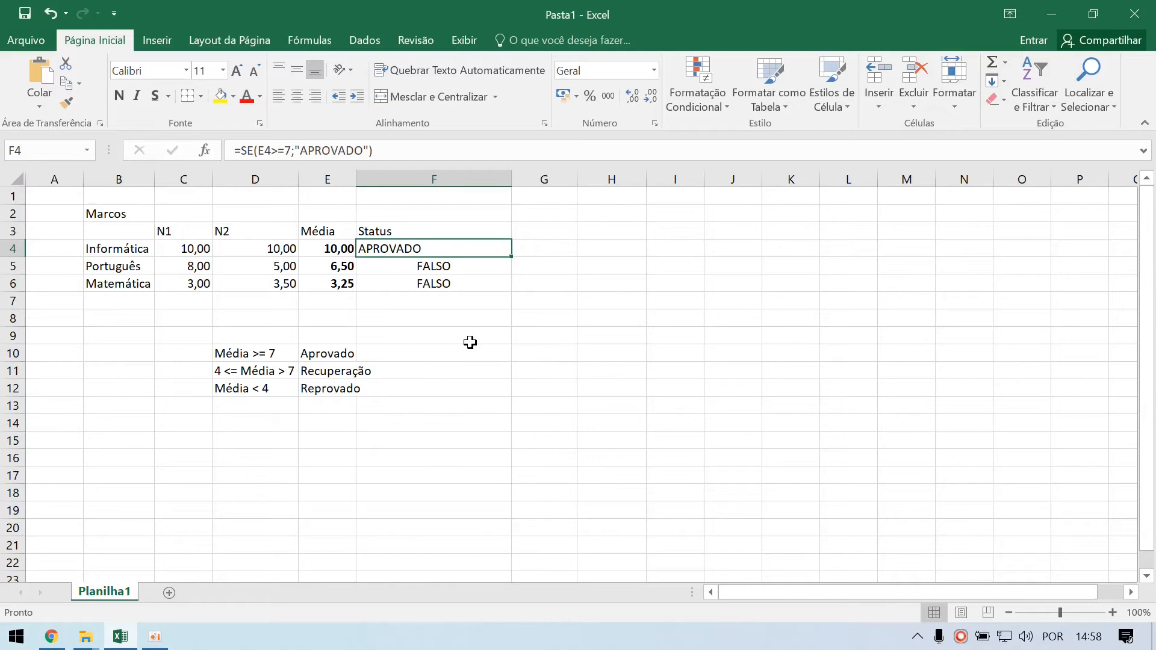
key("F2")
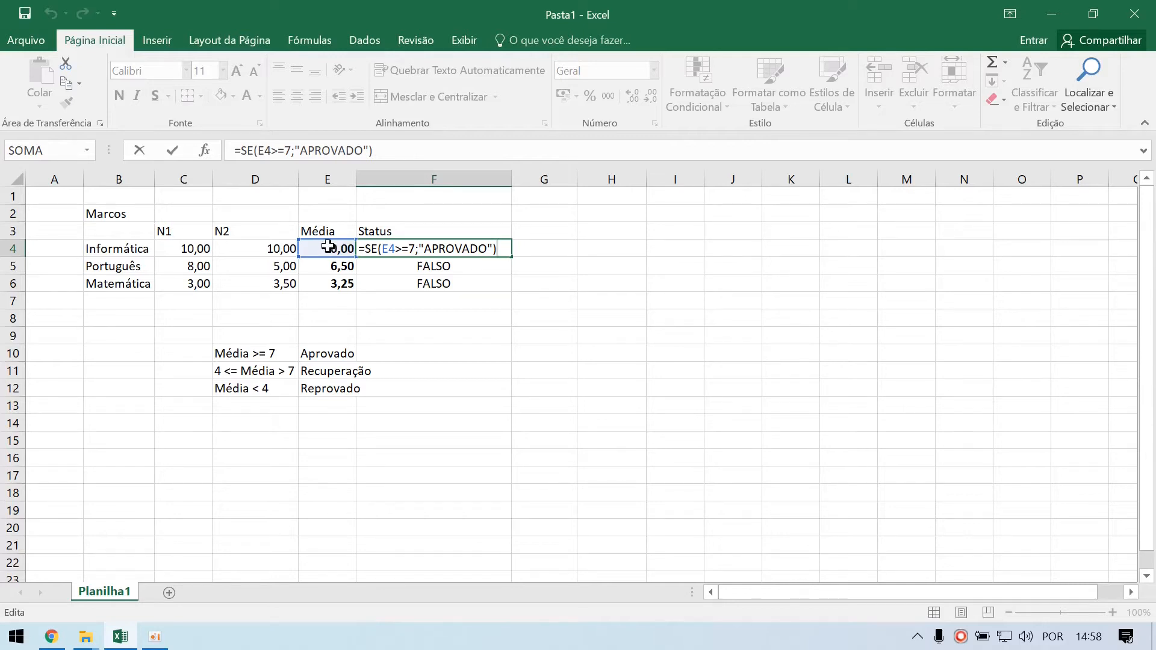
left_click(368, 151)
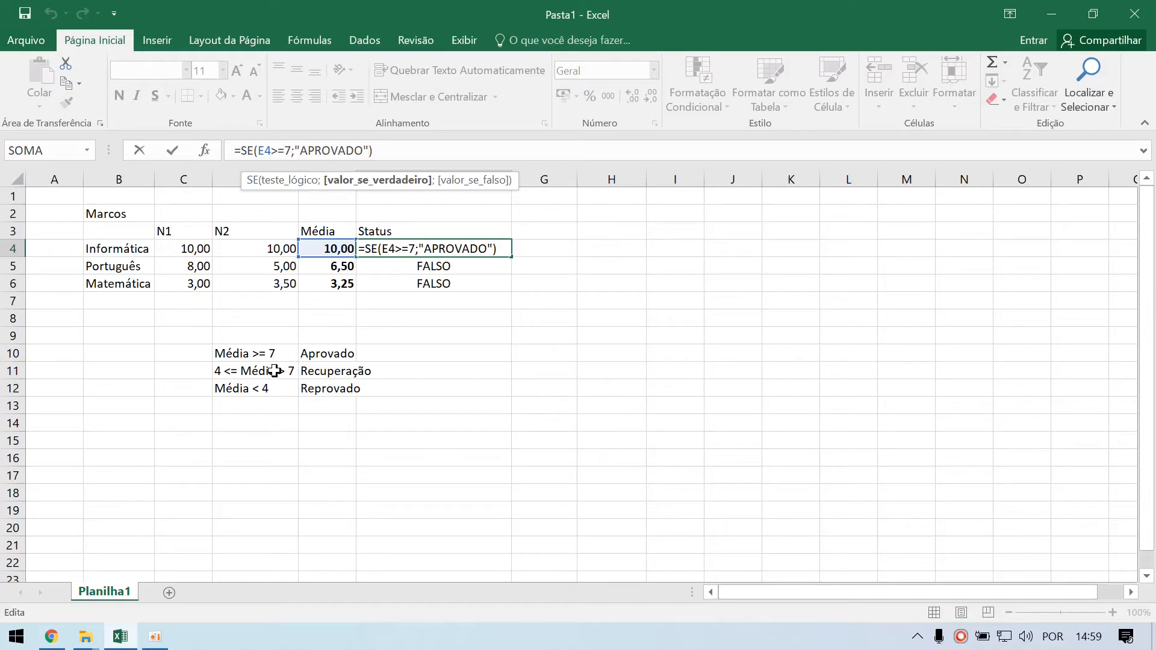
type(";")
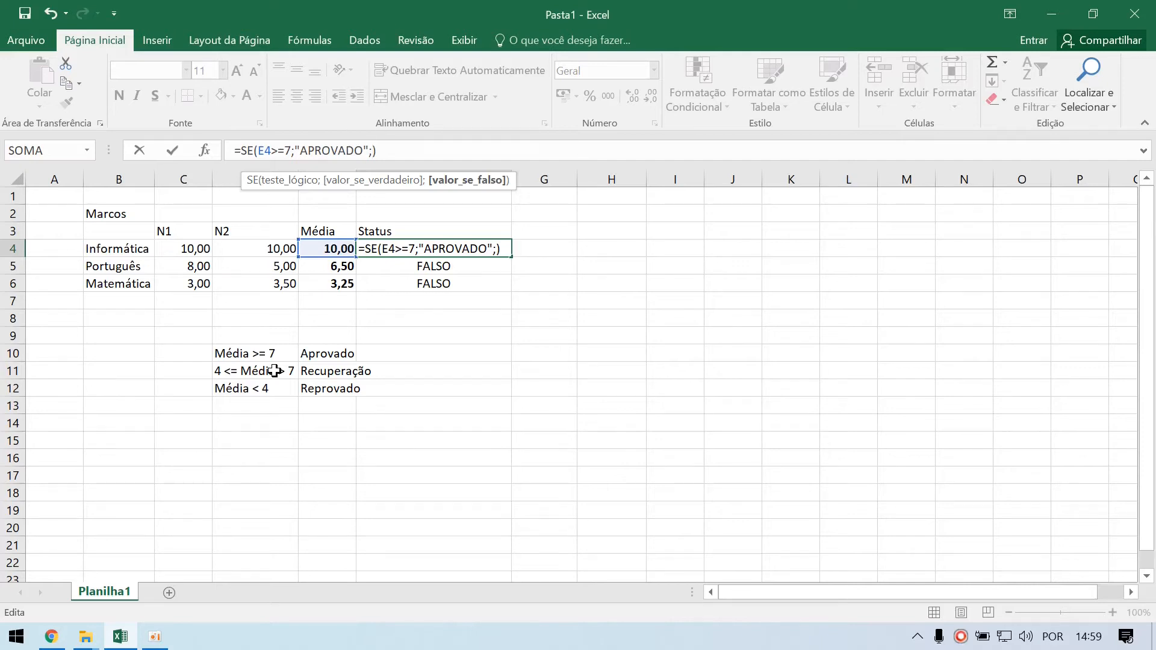
type("SE")
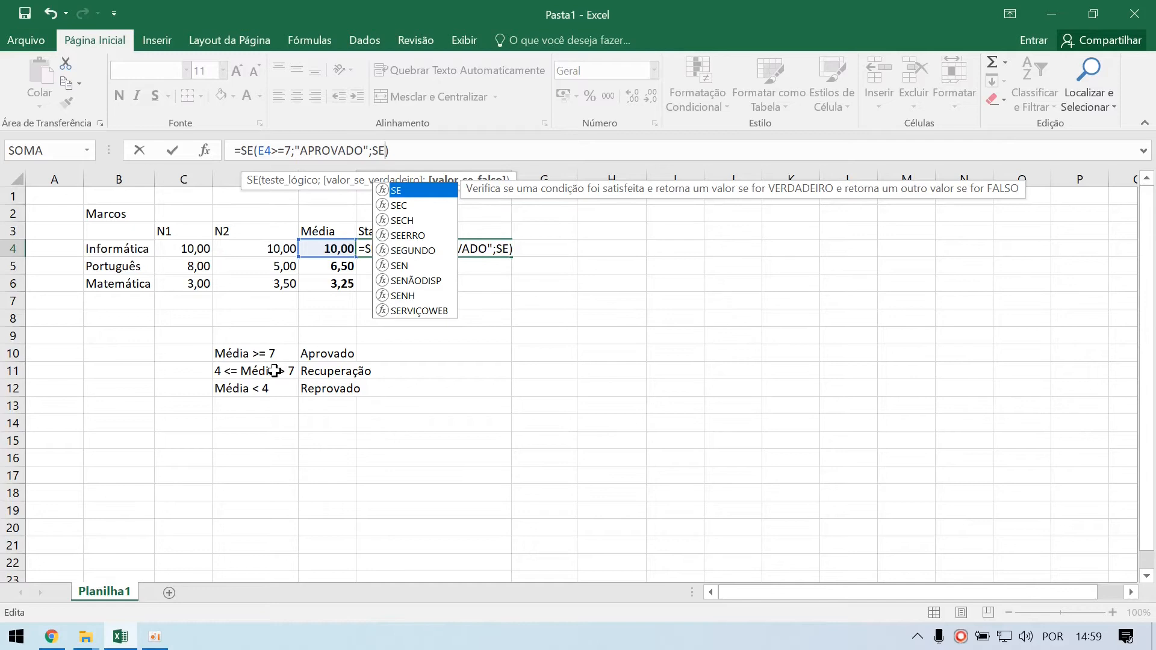
type("()")
key("Left")
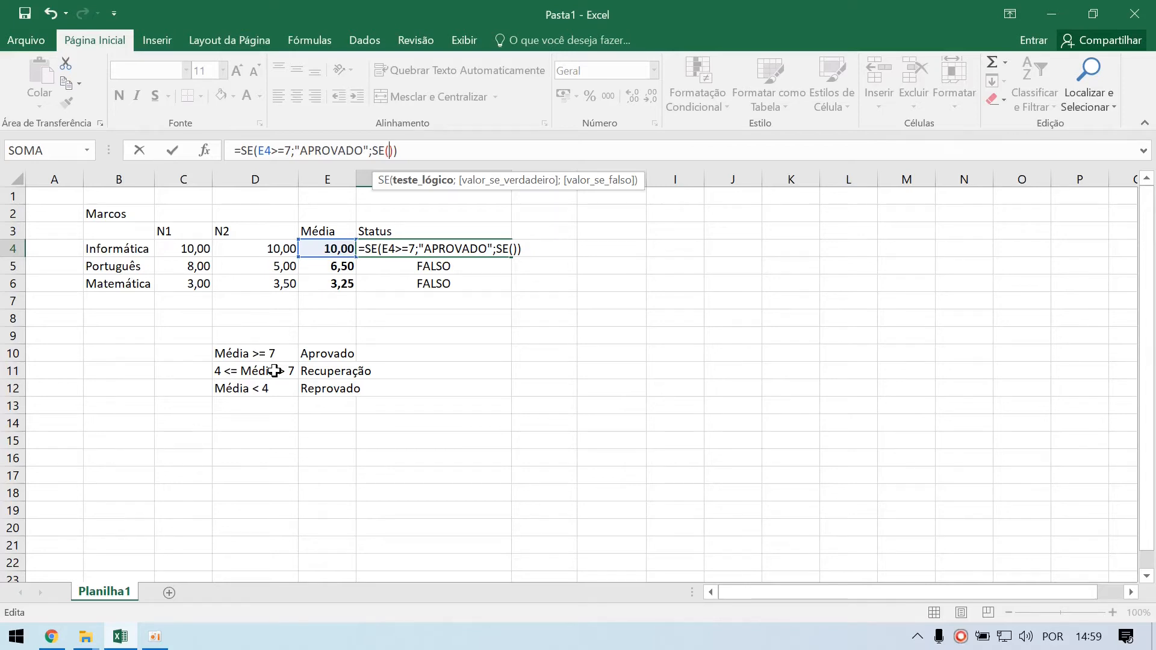
type("E4")
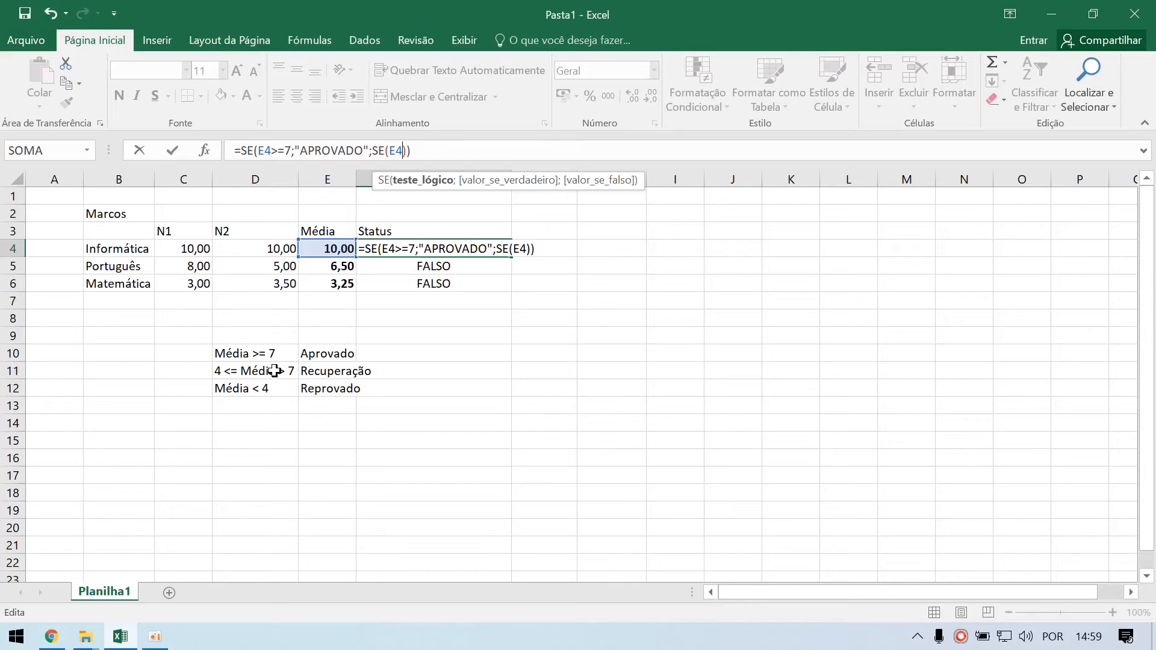
type(">=4")
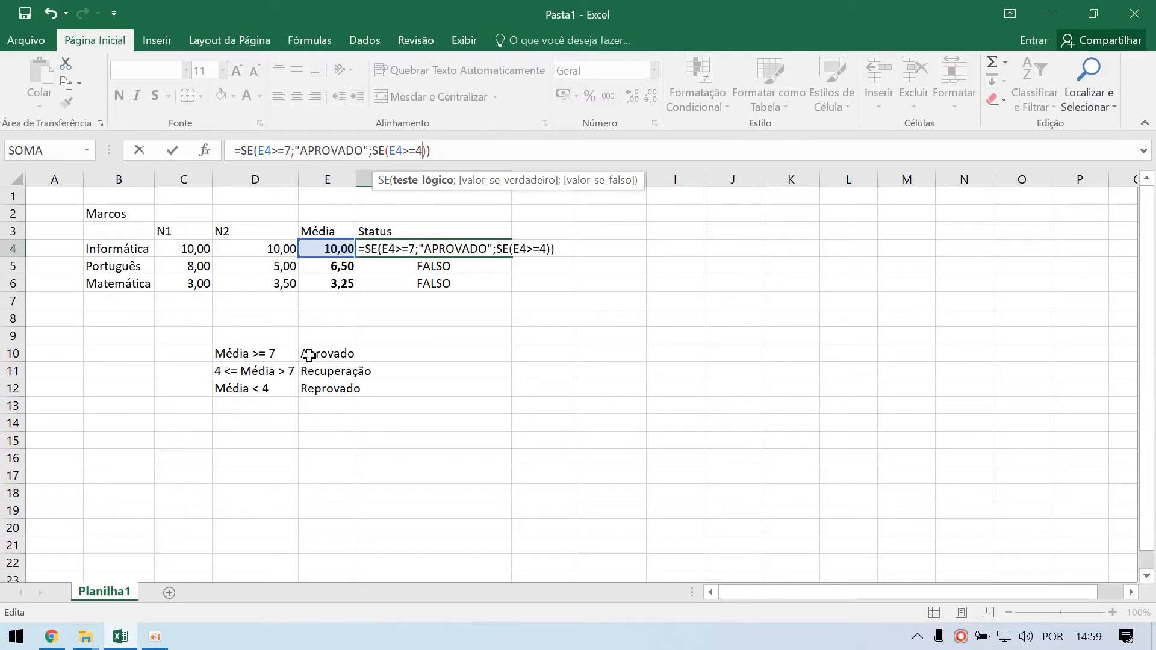
Step: Complete the nested SE in F4 with "RECUPERAÇÃO" if true and "REPROVADO" if false
type(";")
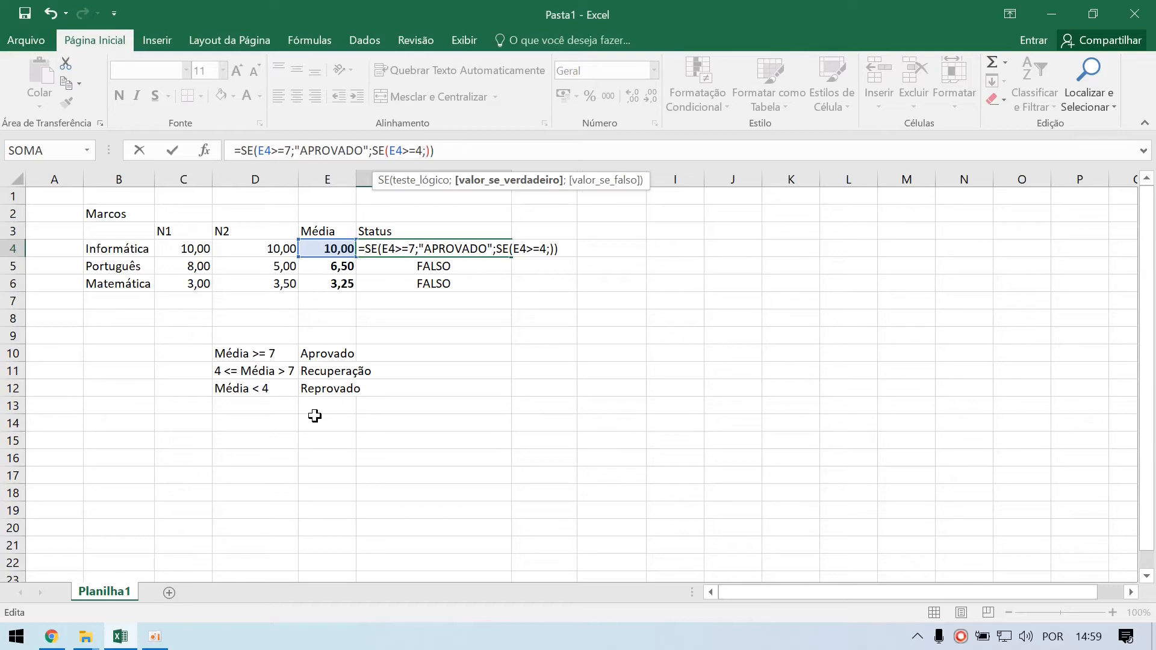
type("\"\"RECUPERA")
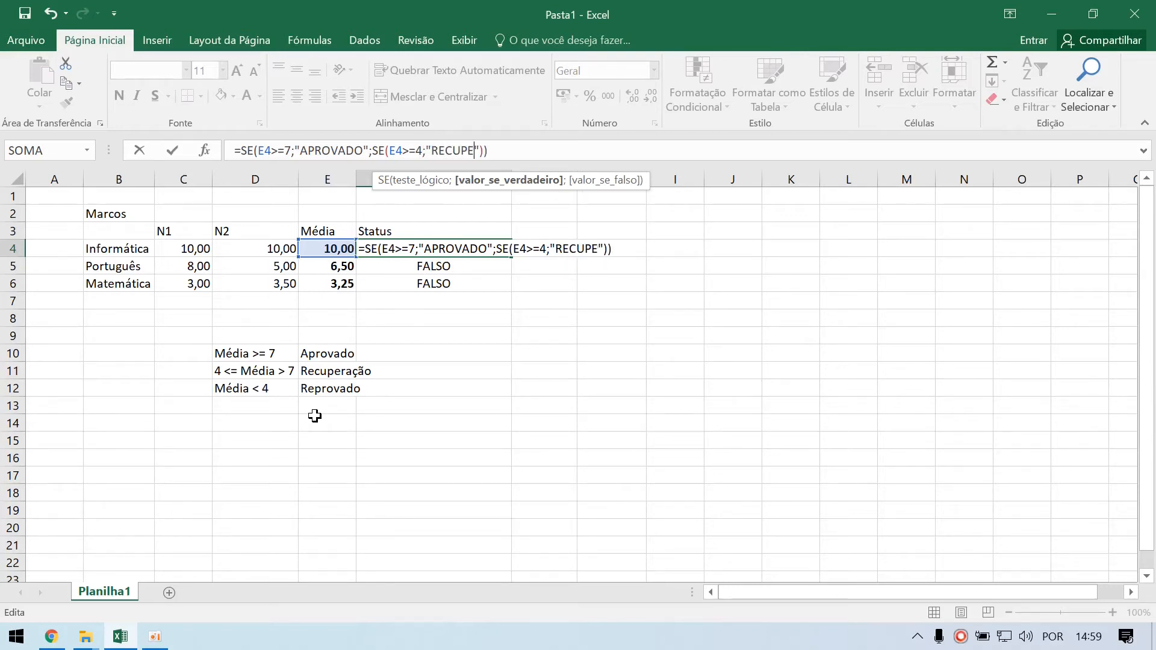
type("ÇÃO")
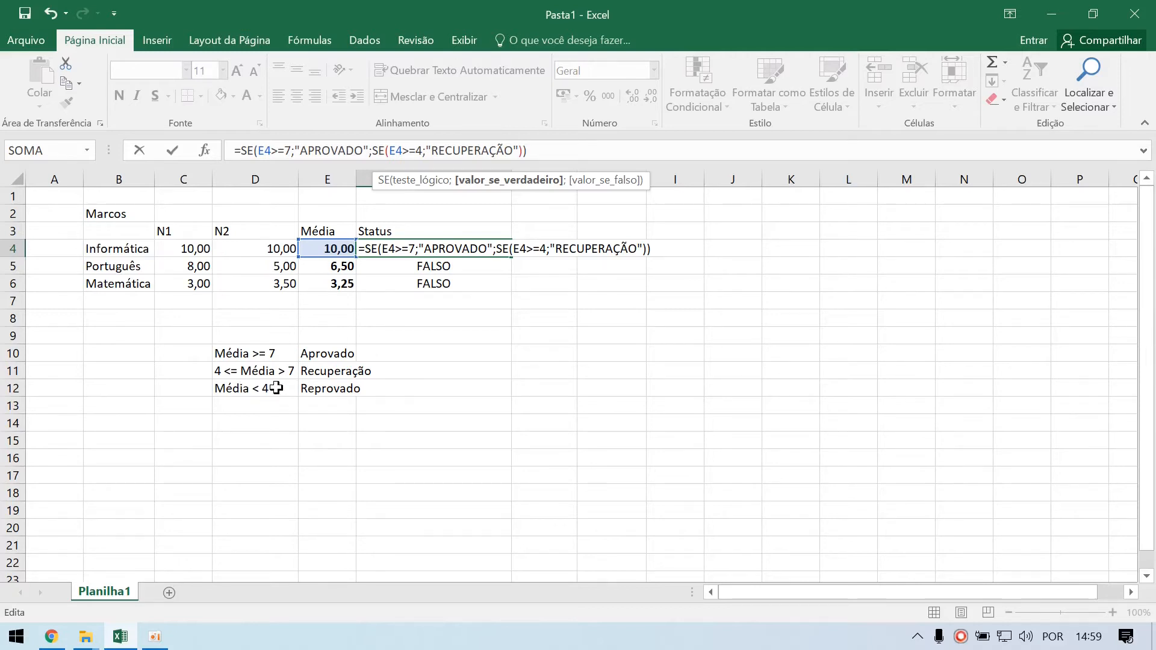
type(";\"REPROVADO")
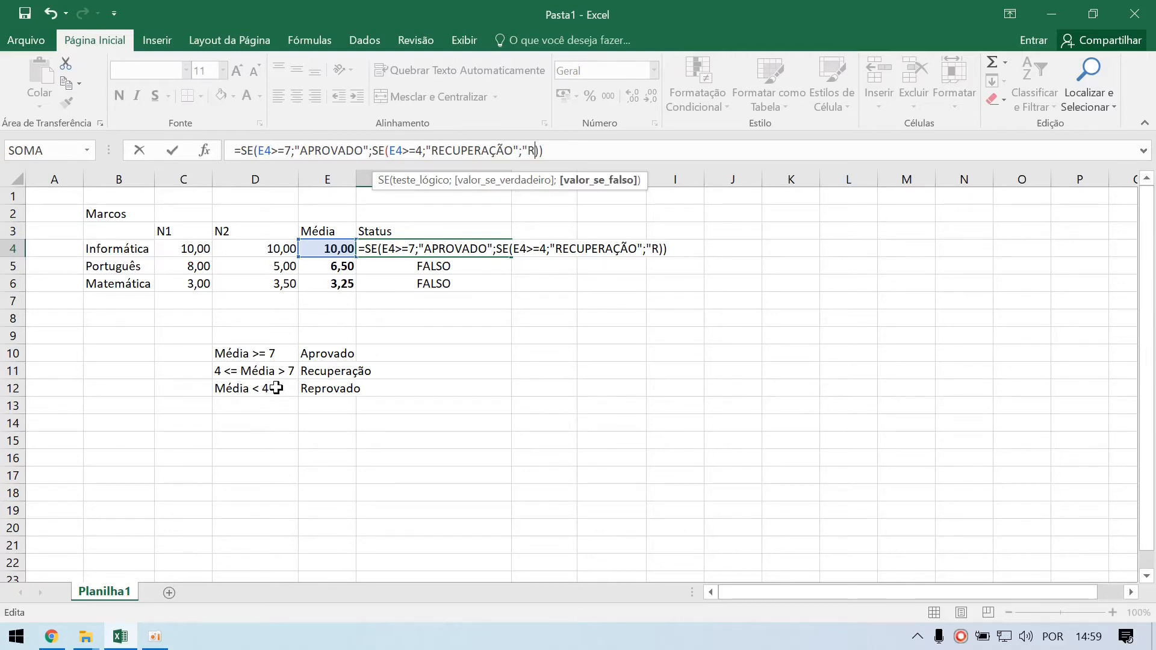
type("\"")
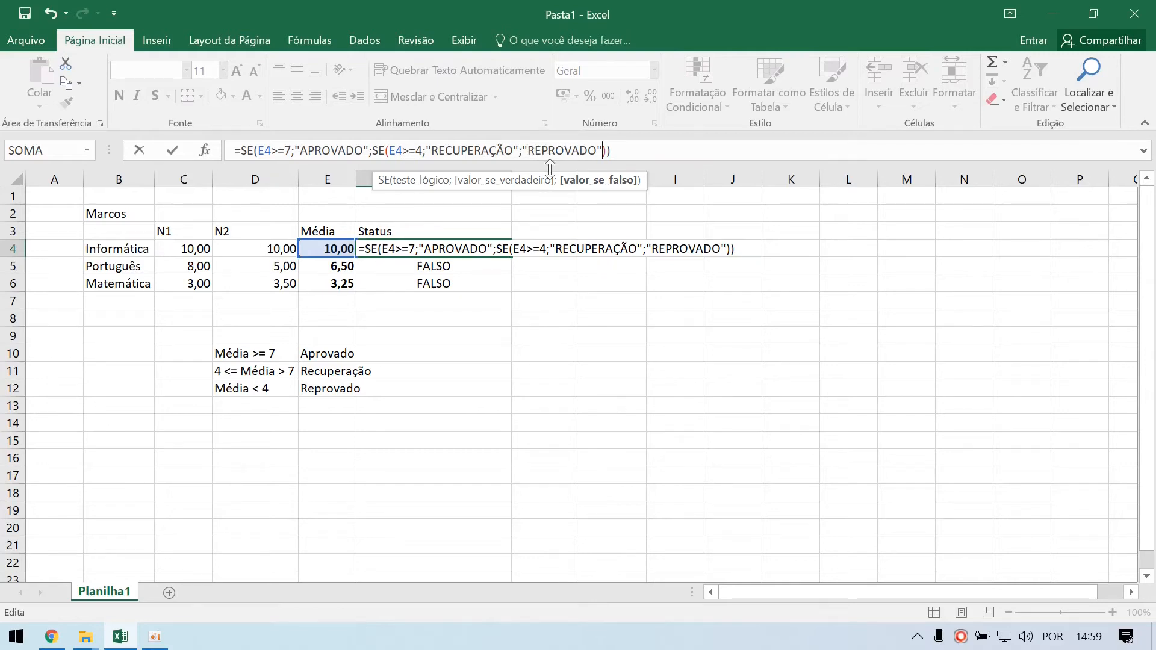
key("ctrl+Return")
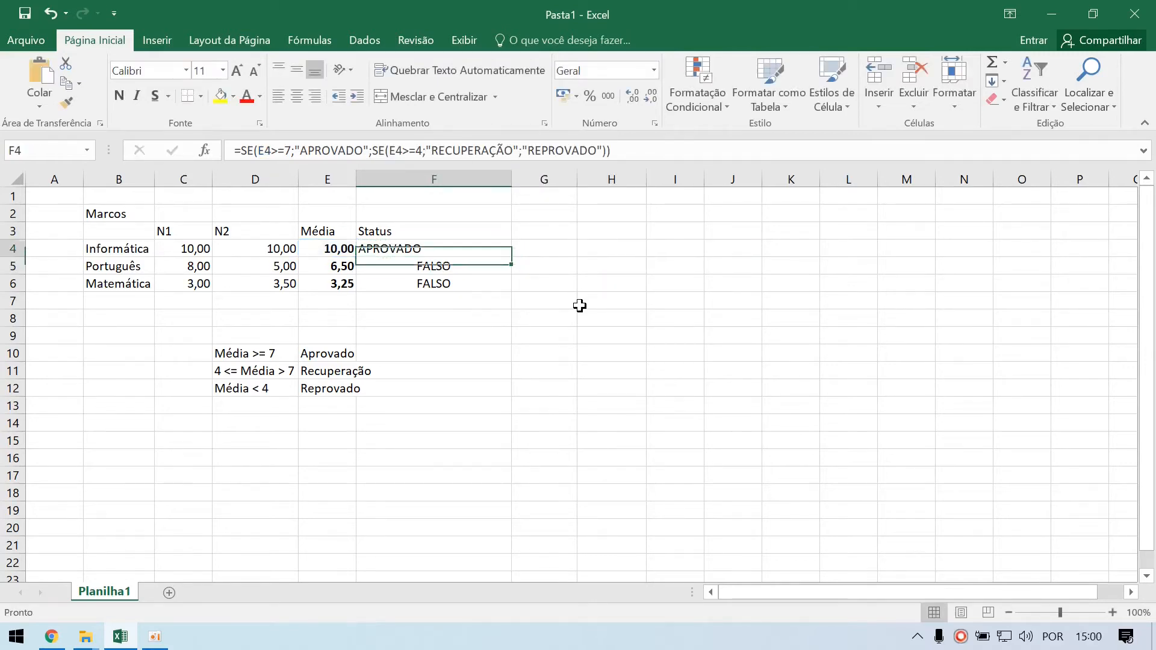
Step: Copy the status formula from F4 down to F6 and check the status formulas against the average in E4
left_click_drag(510, 257, 512, 291)
left_click(484, 353)
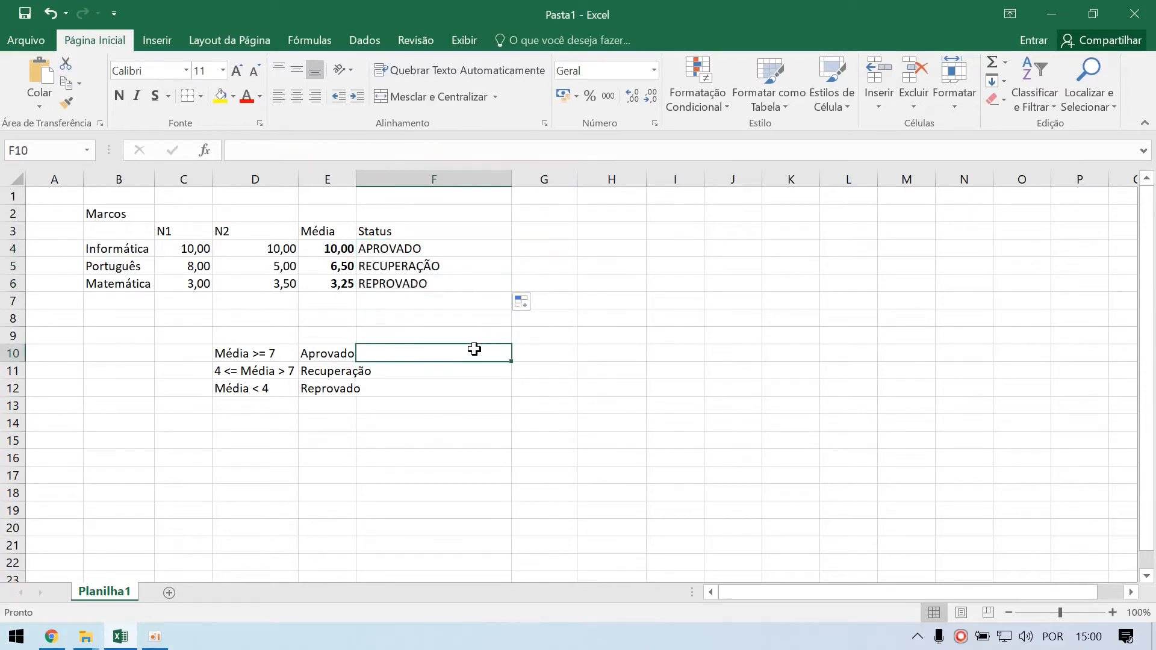
left_click(432, 252)
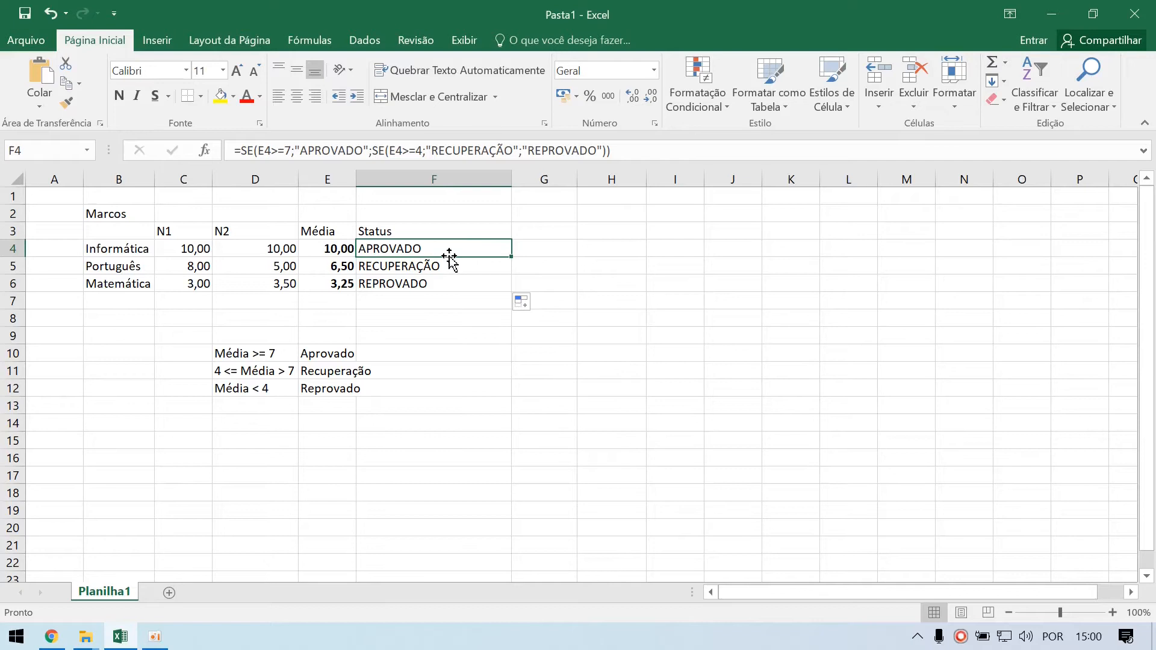
left_click(333, 248)
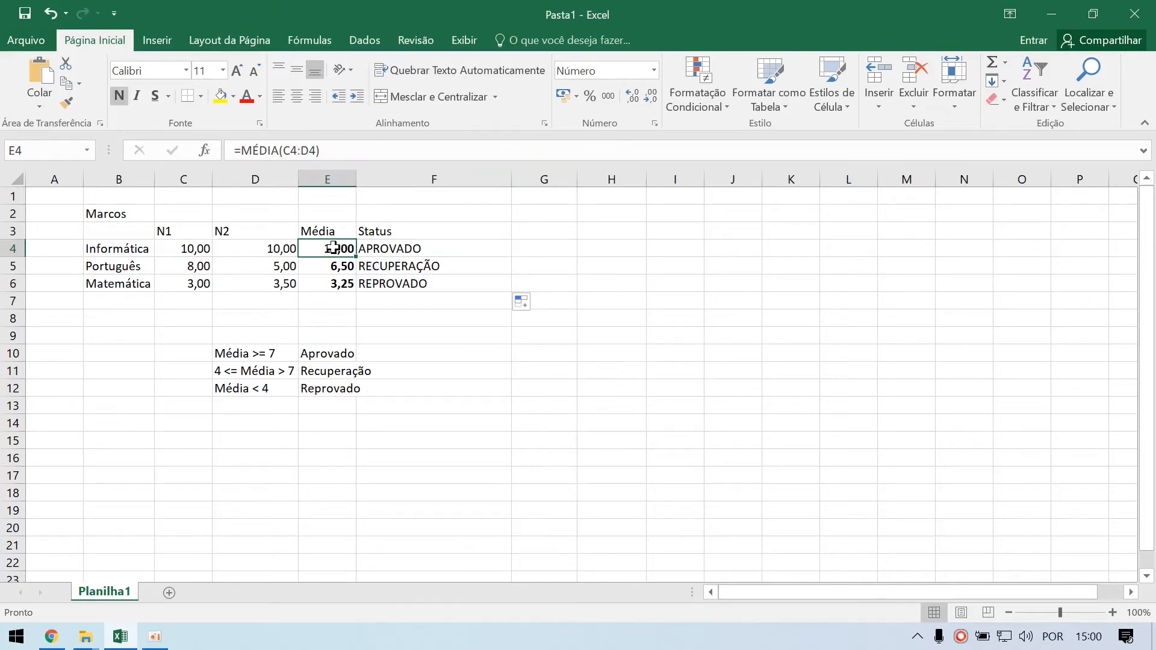
left_click(447, 248)
left_click(450, 266)
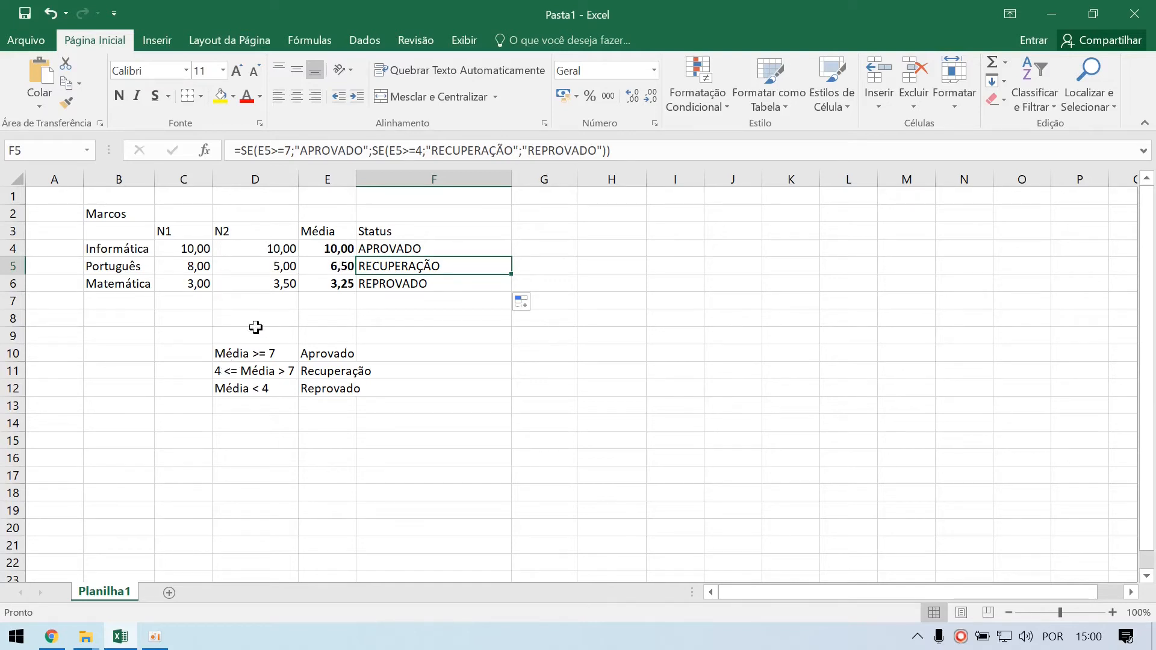
Step: Review the nested SE status formulas in F6 and F4 against the listed criteria
left_click(412, 284)
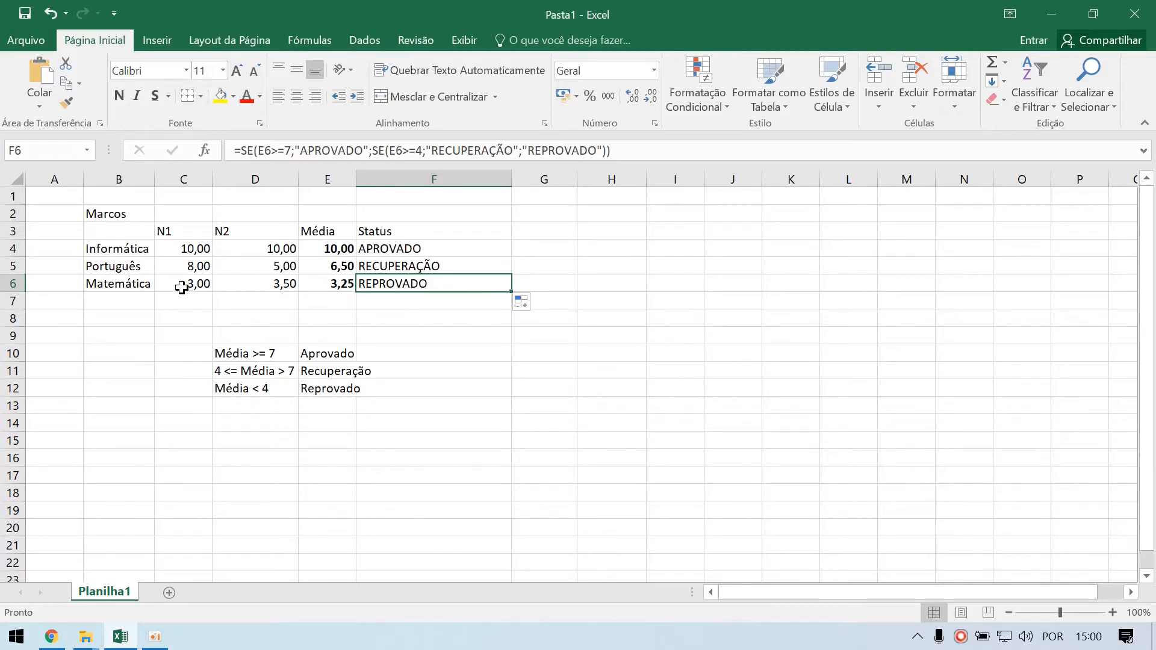
left_click(435, 248)
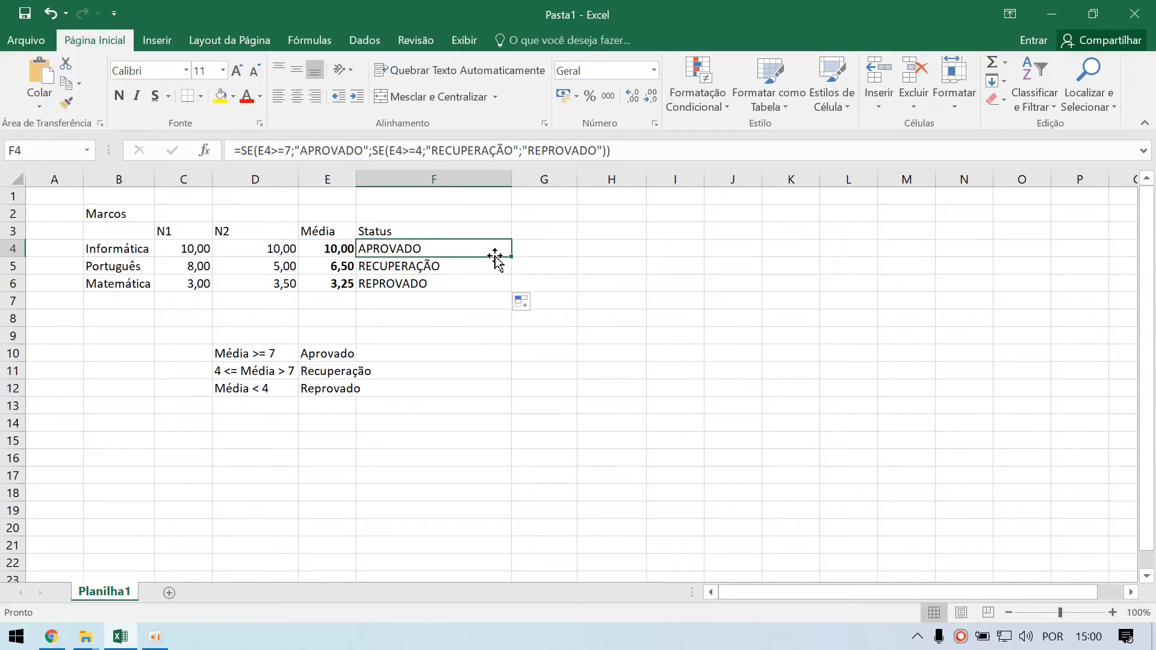
left_click(578, 252)
left_click(448, 248)
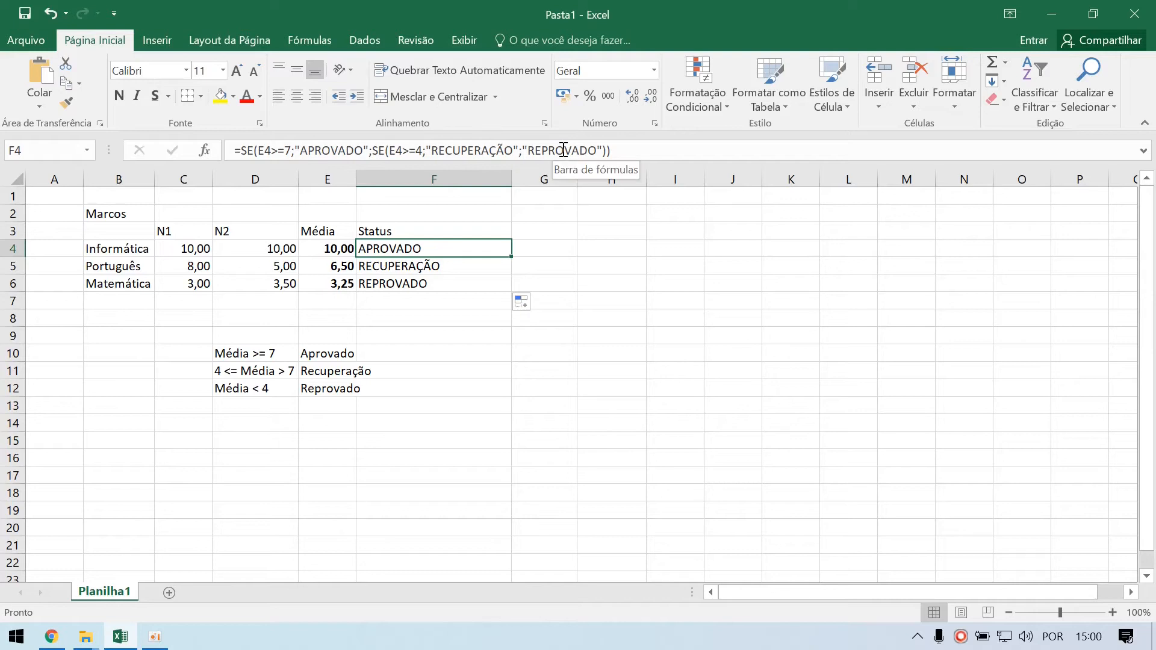
left_click(437, 332)
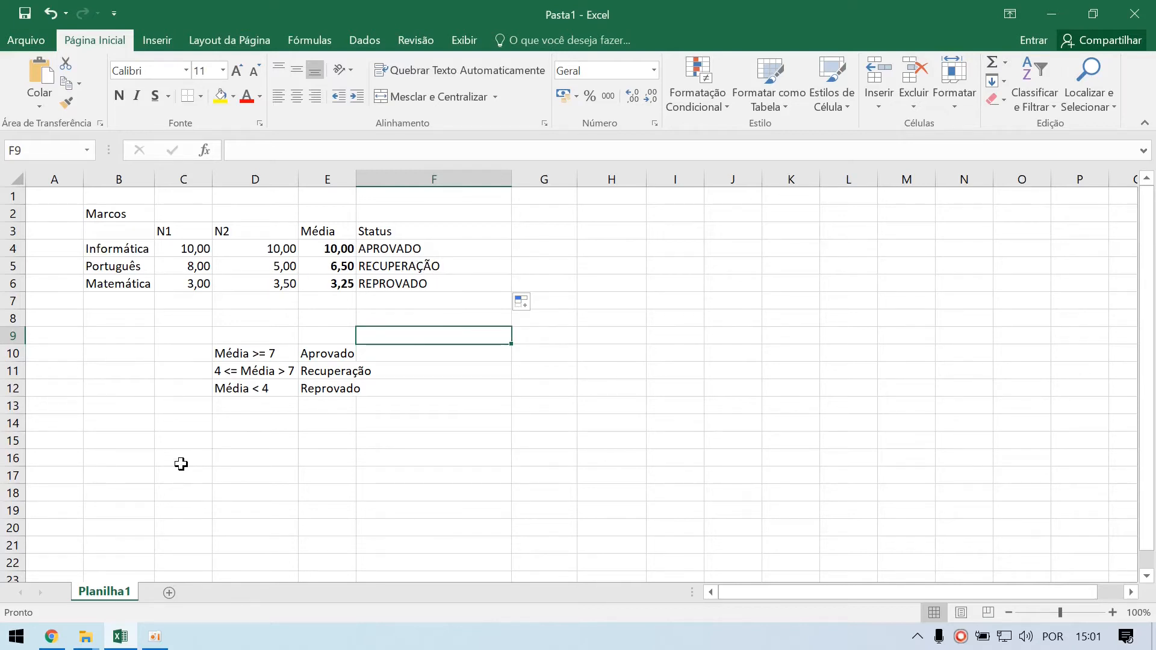
Step: Add a blank worksheet and delete the grade sheet Planilha1
left_click(169, 593)
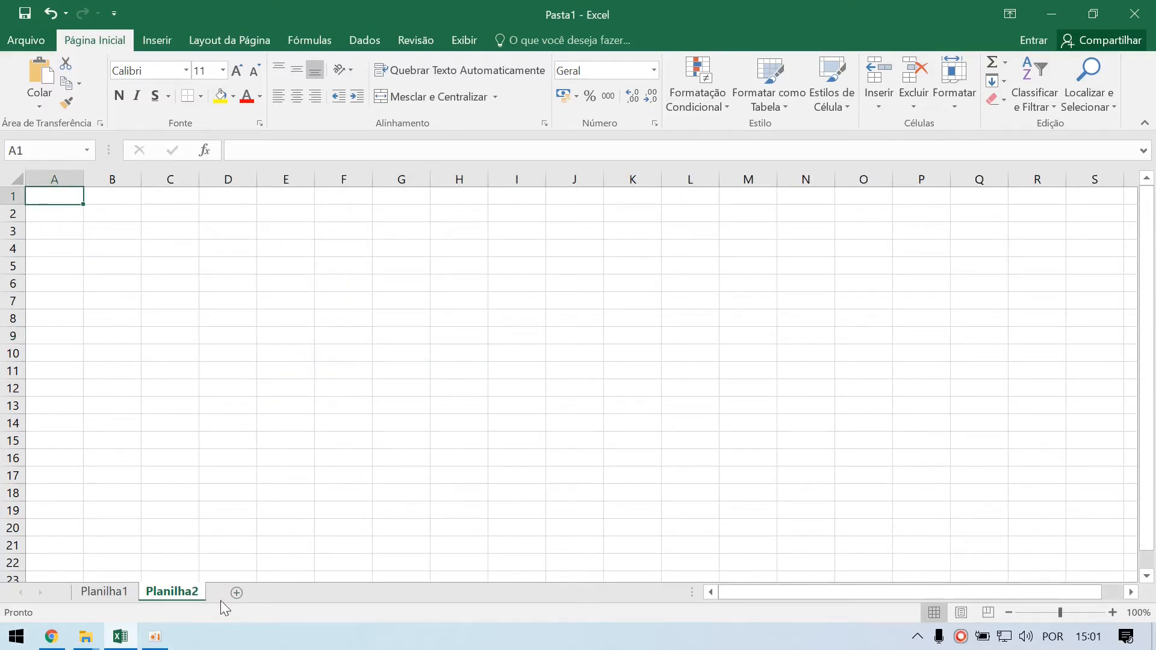
right_click(111, 592)
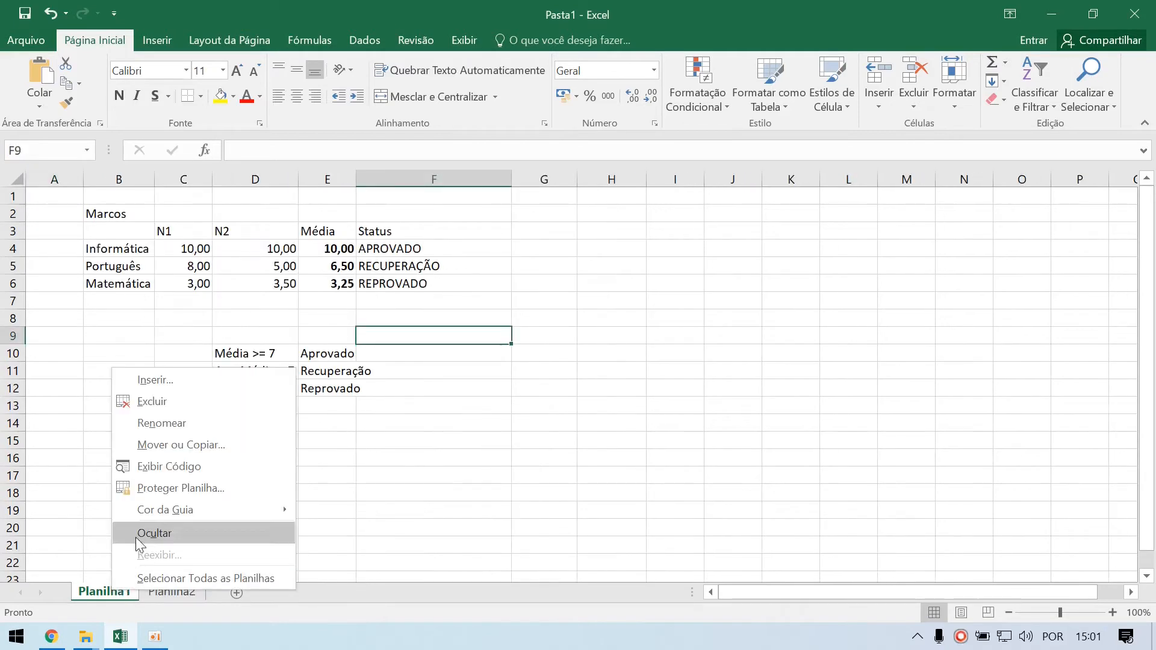
left_click(175, 402)
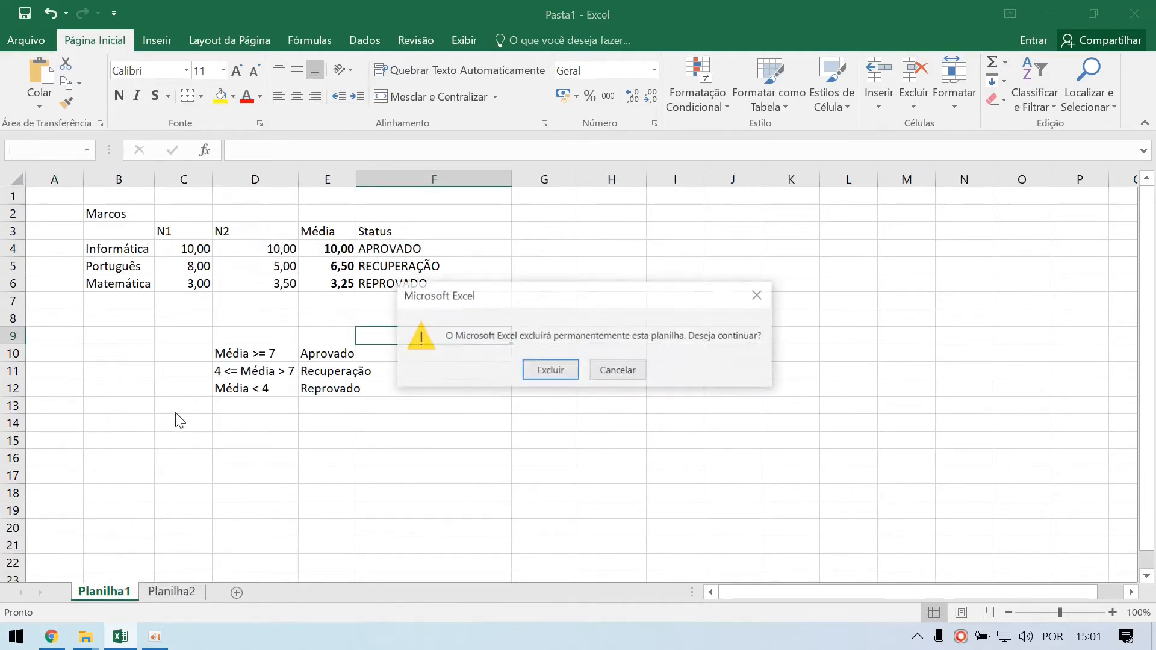
left_click(549, 370)
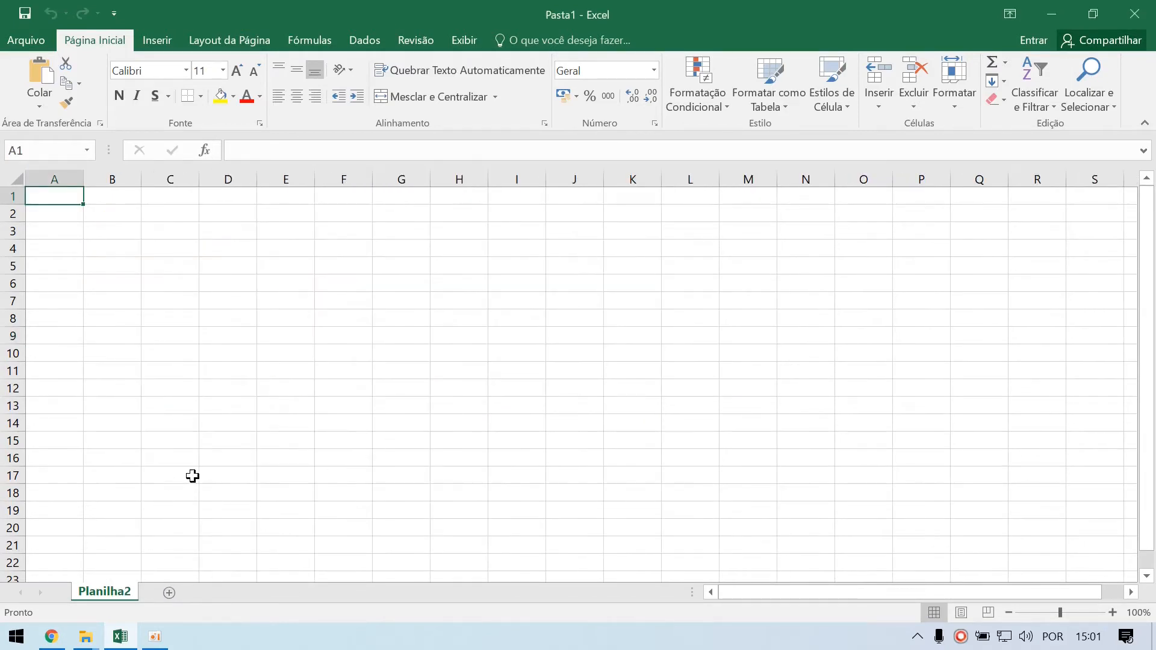
Step: Add another blank worksheet after Planilha2 and make it the active sheet
left_click(171, 592)
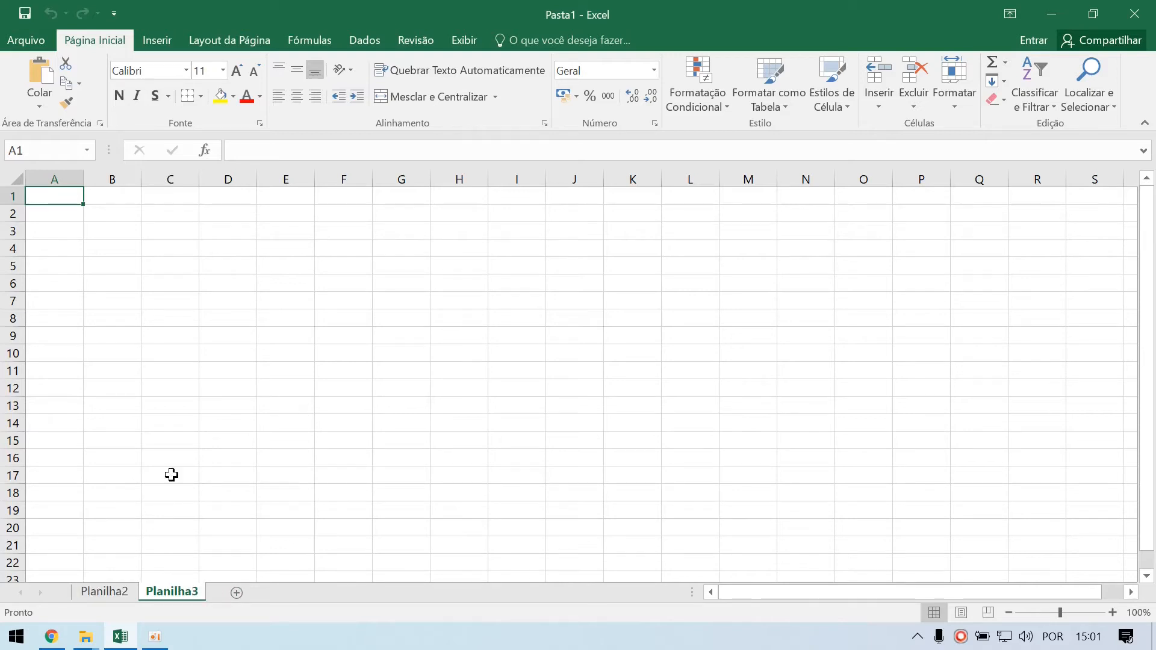
left_click(82, 592)
left_click(155, 592)
Step: Enter the title LISTA in cell A1 of the new sheet
left_click(103, 227)
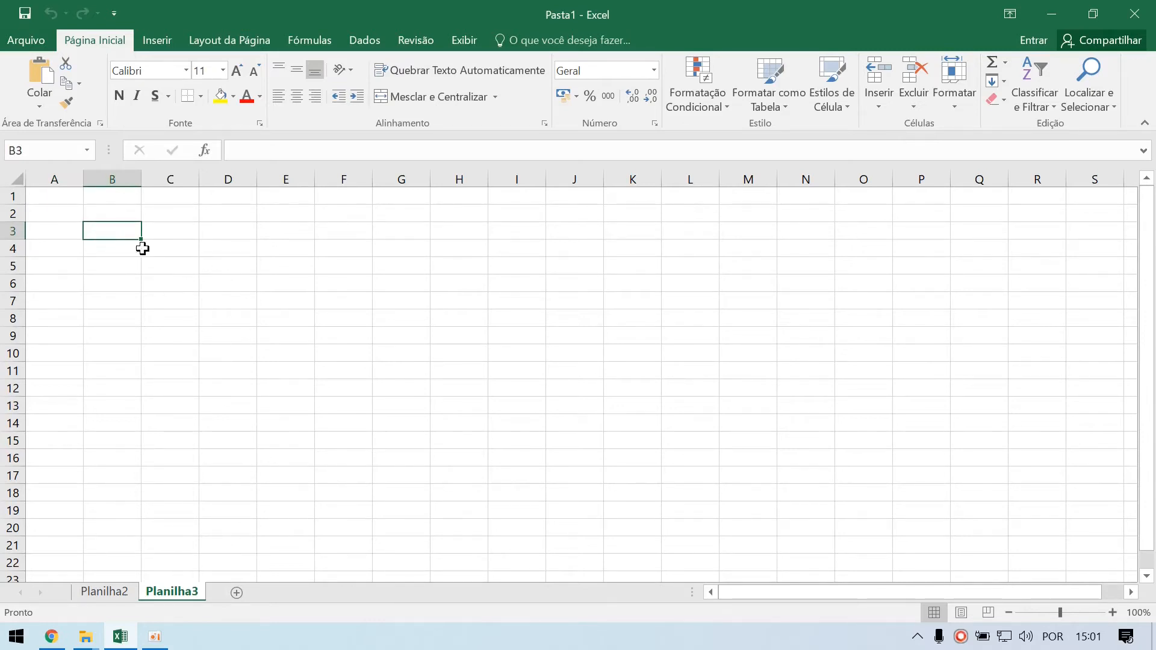
left_click(65, 197)
type("LISTA")
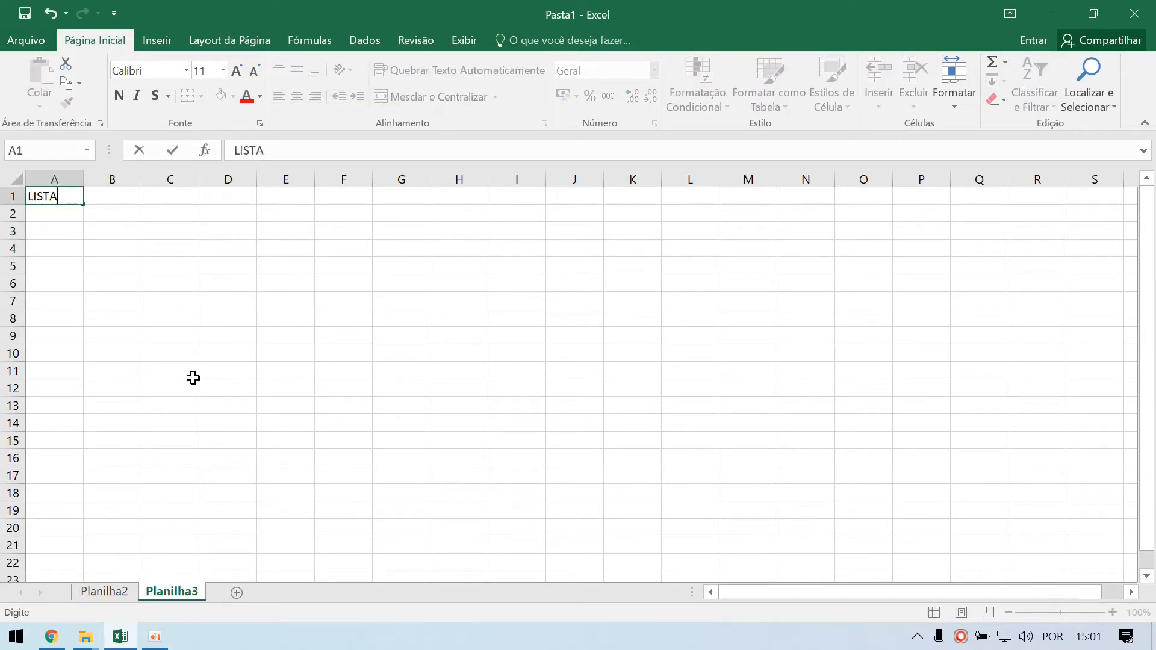
key("Return")
key("Down")
key("Right")
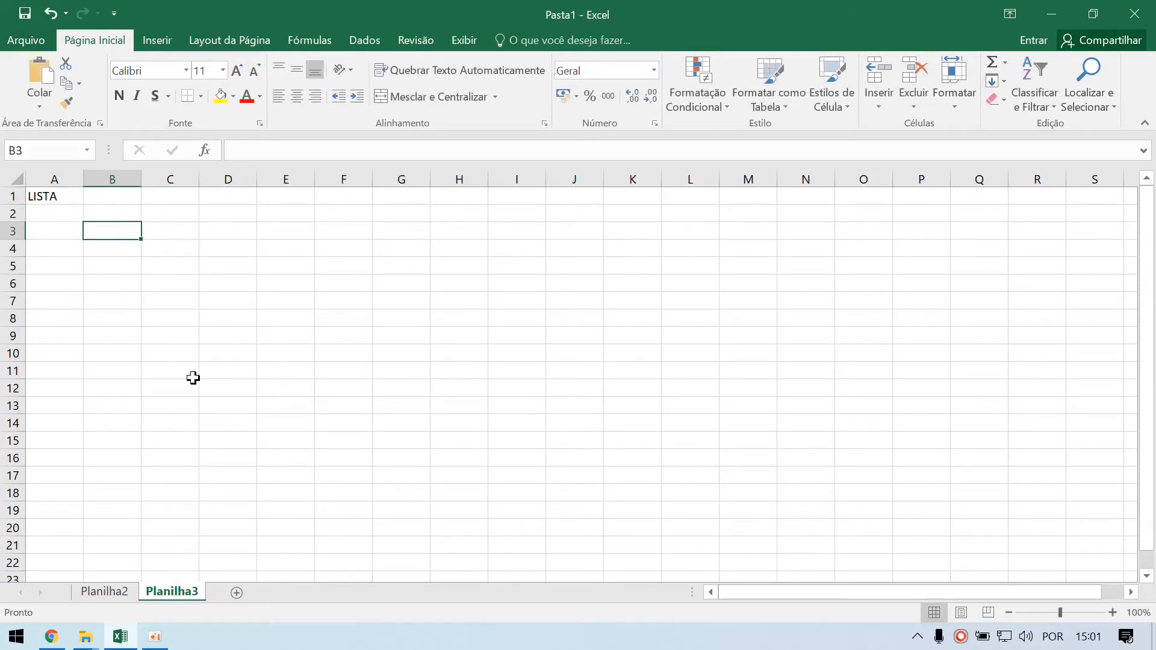
key("Left")
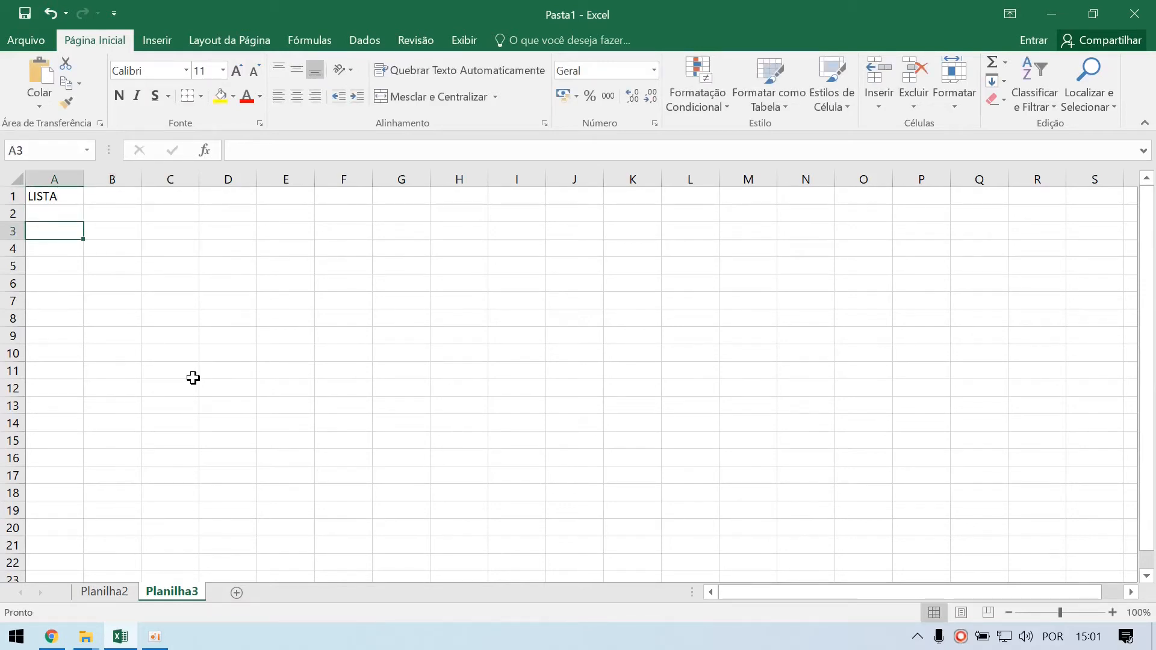
Step: Enter the column headings Código in A3 and Produto in B3
type("Código")
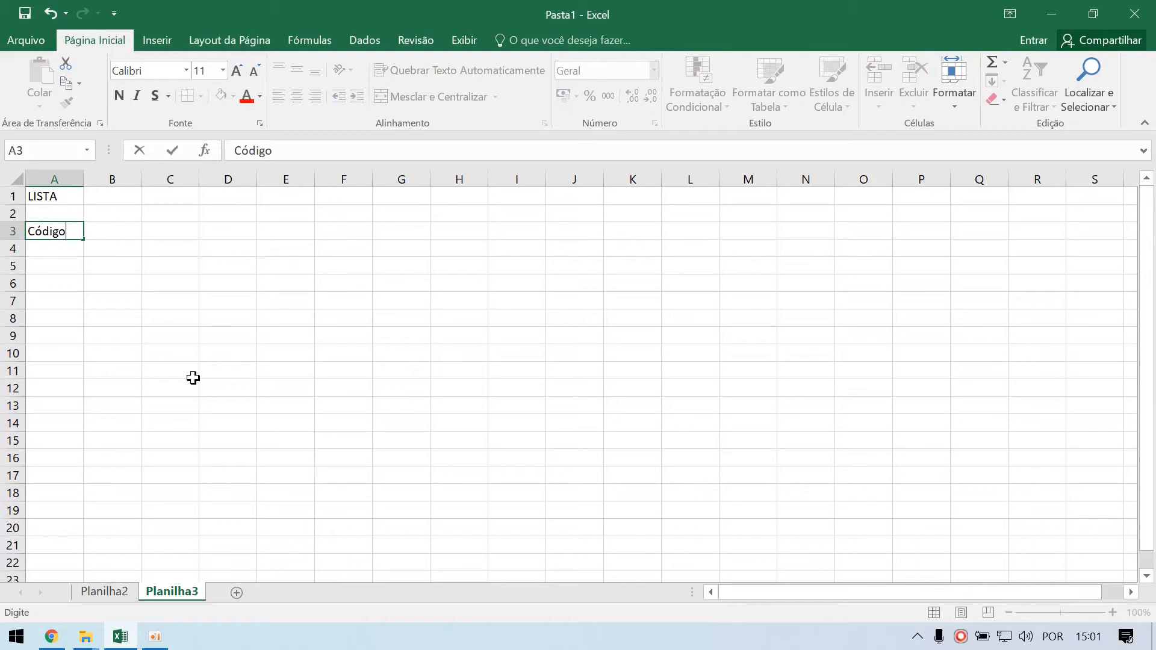
key("Return")
key("Up")
key("Right")
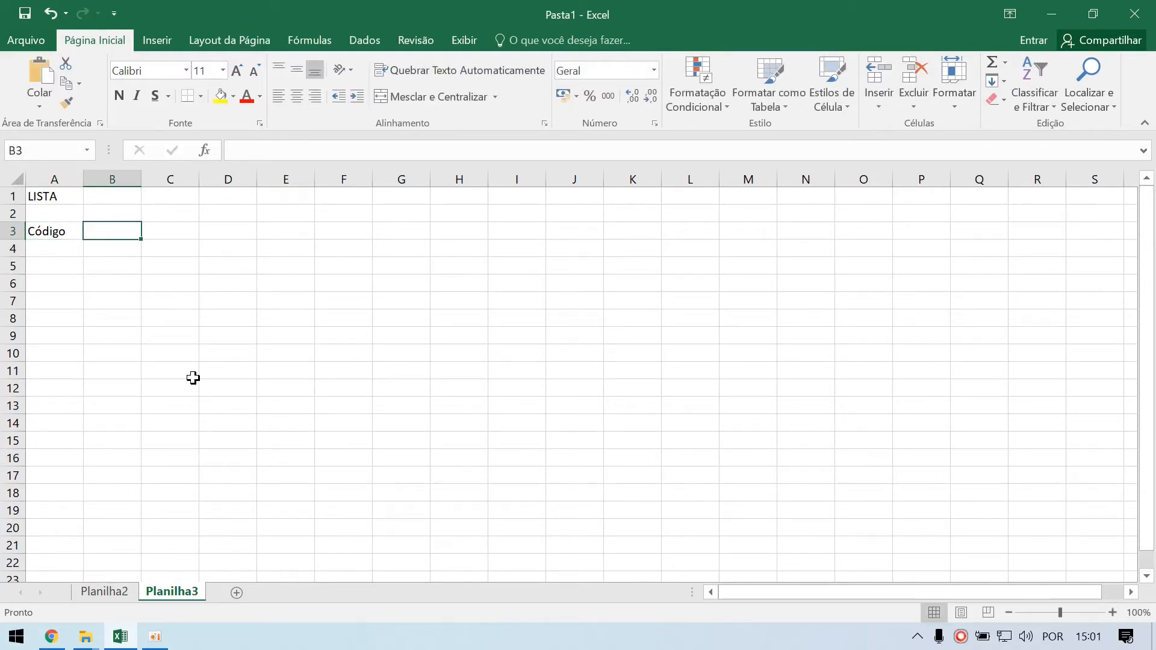
type("Produto")
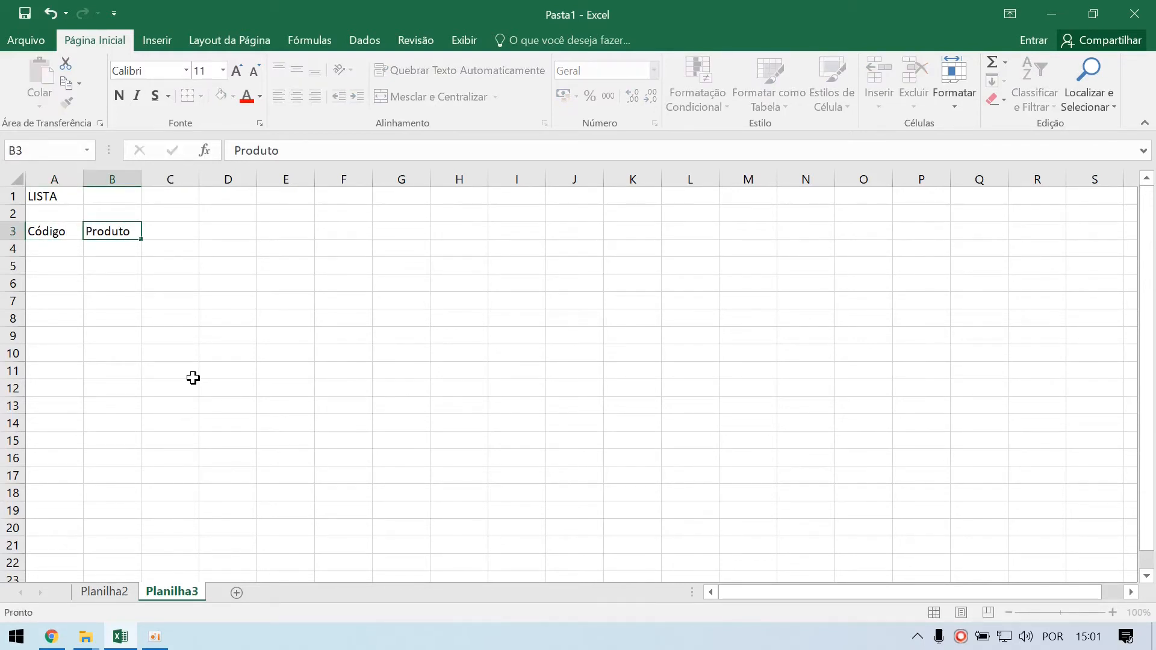
Step: Enter the column headings Valor in C3 and Quantidade in D3
key("Tab")
type("Valor")
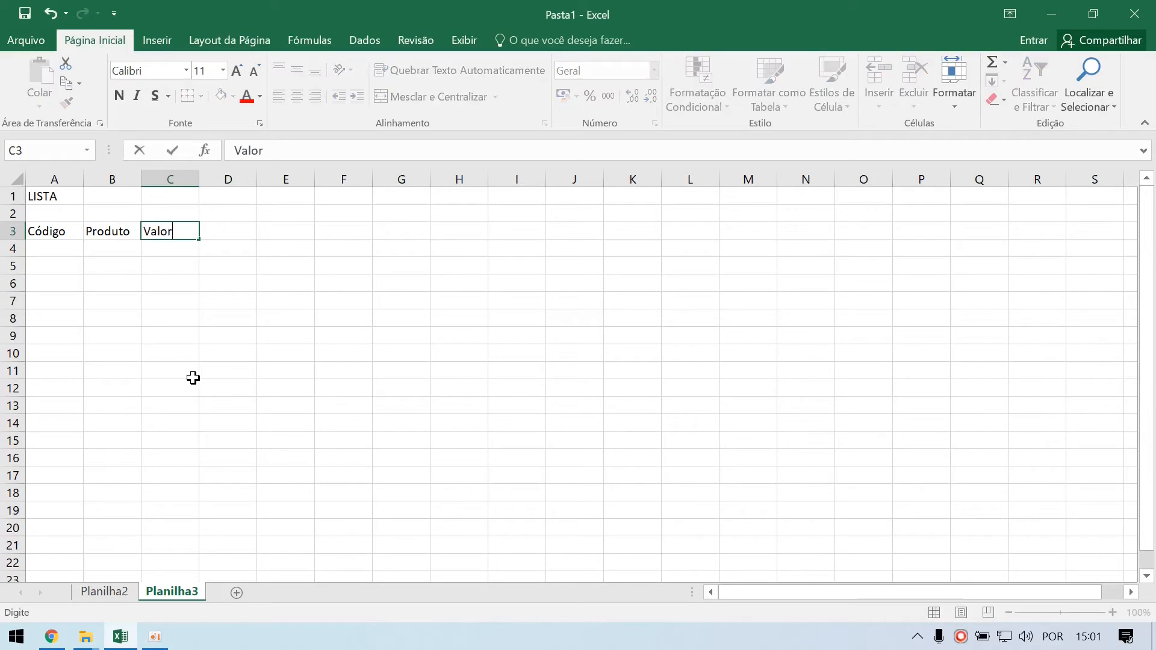
key("Return")
key("Up")
key("Right")
type("Q")
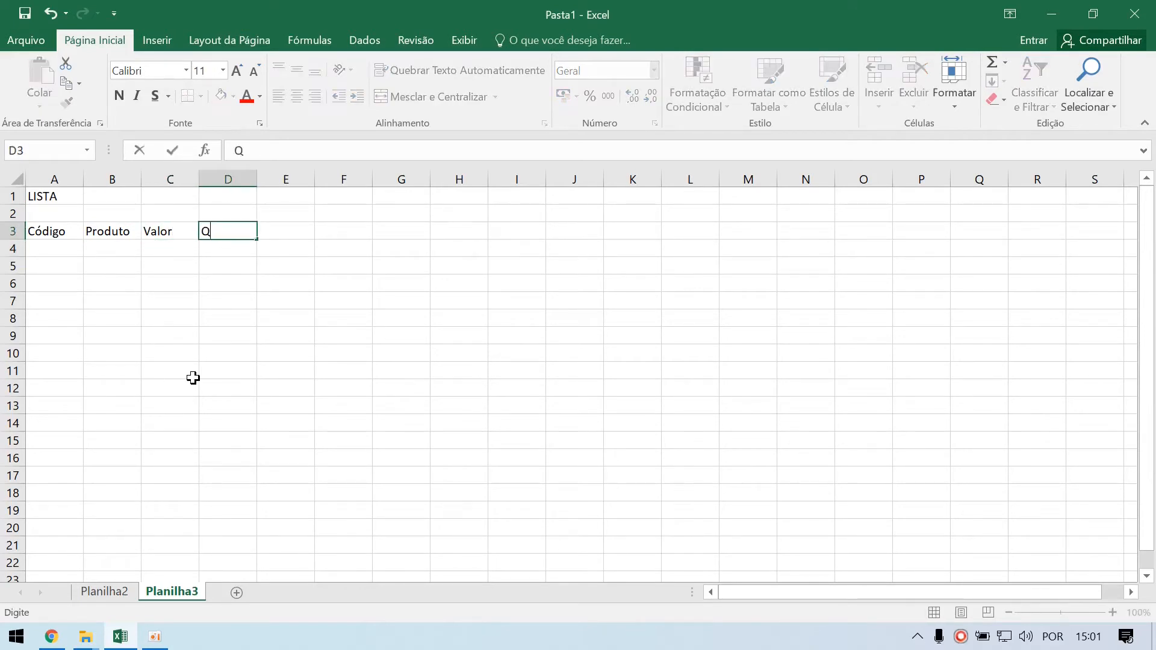
type("uantidade")
key("Return")
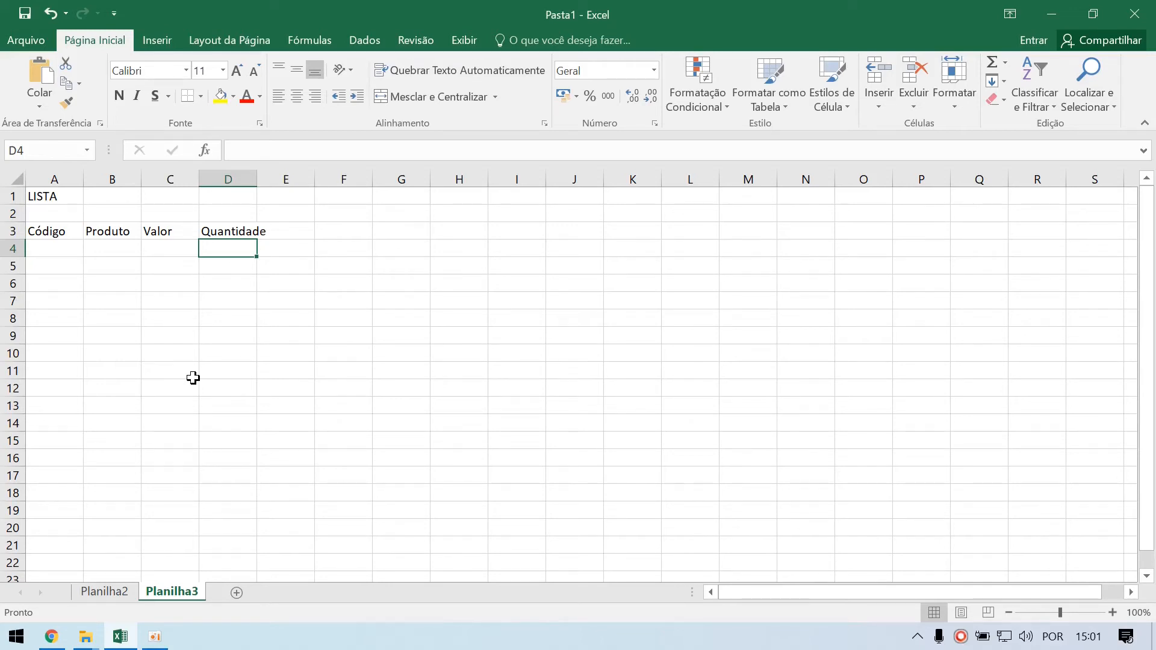
Step: Enter the product code 101 in A4 under Código
left_click(62, 248)
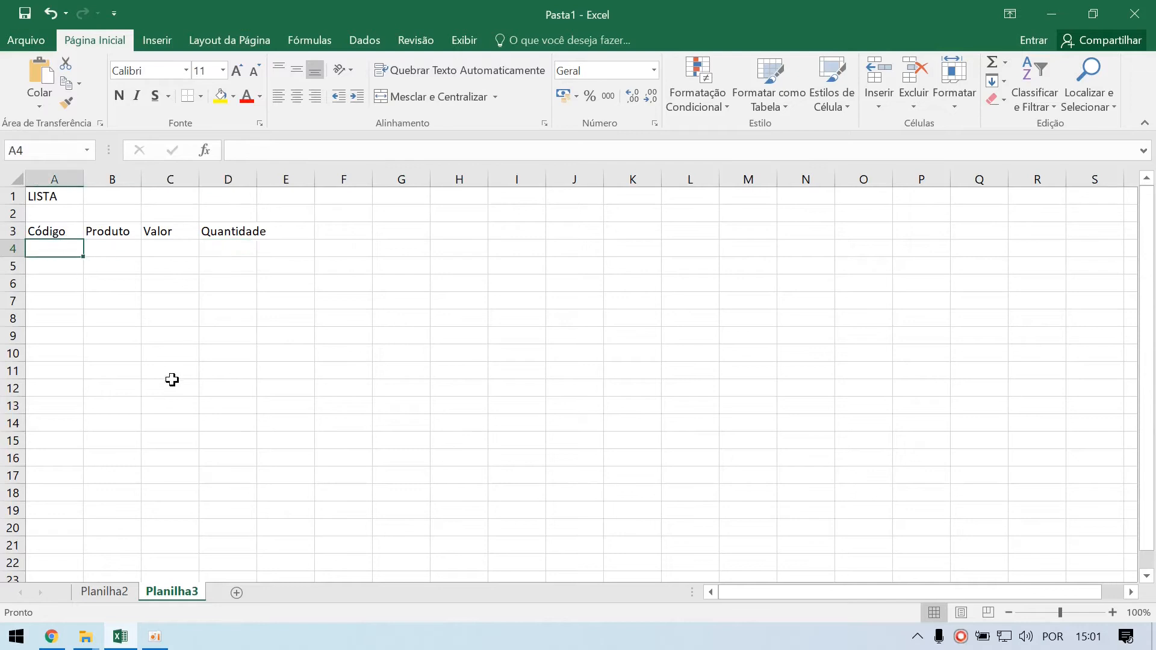
type("101")
key("Return")
key("Up")
key("Right")
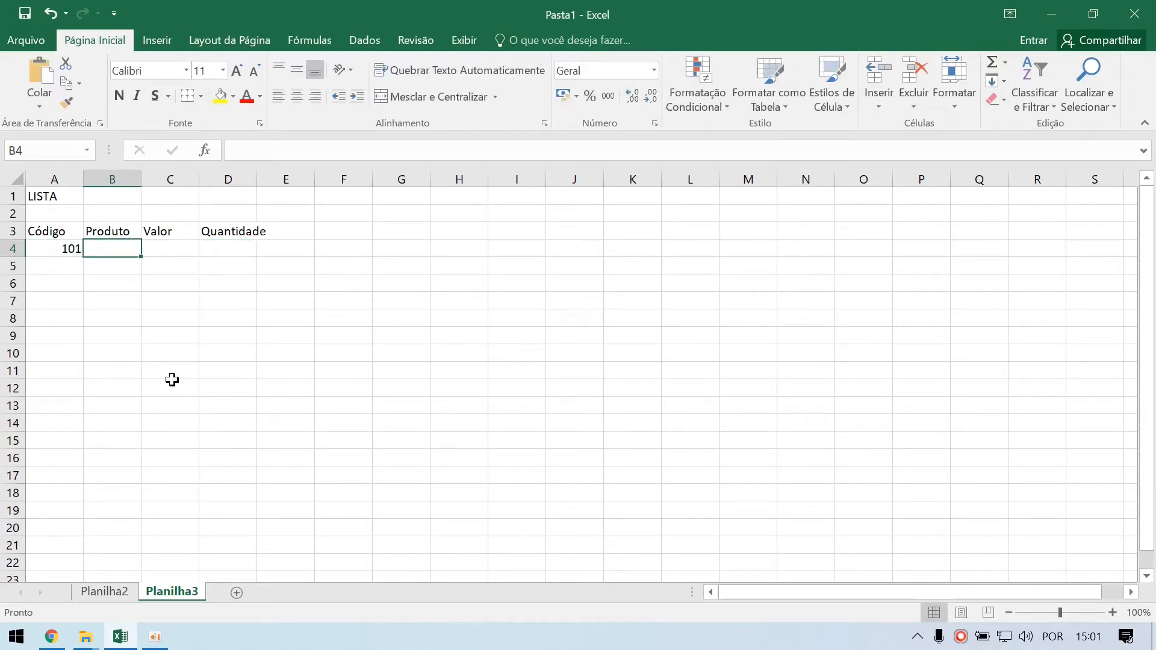
Step: Widen column B and enter the product "Cabo de Rede (m)" in B4
left_click_drag(141, 178, 227, 177)
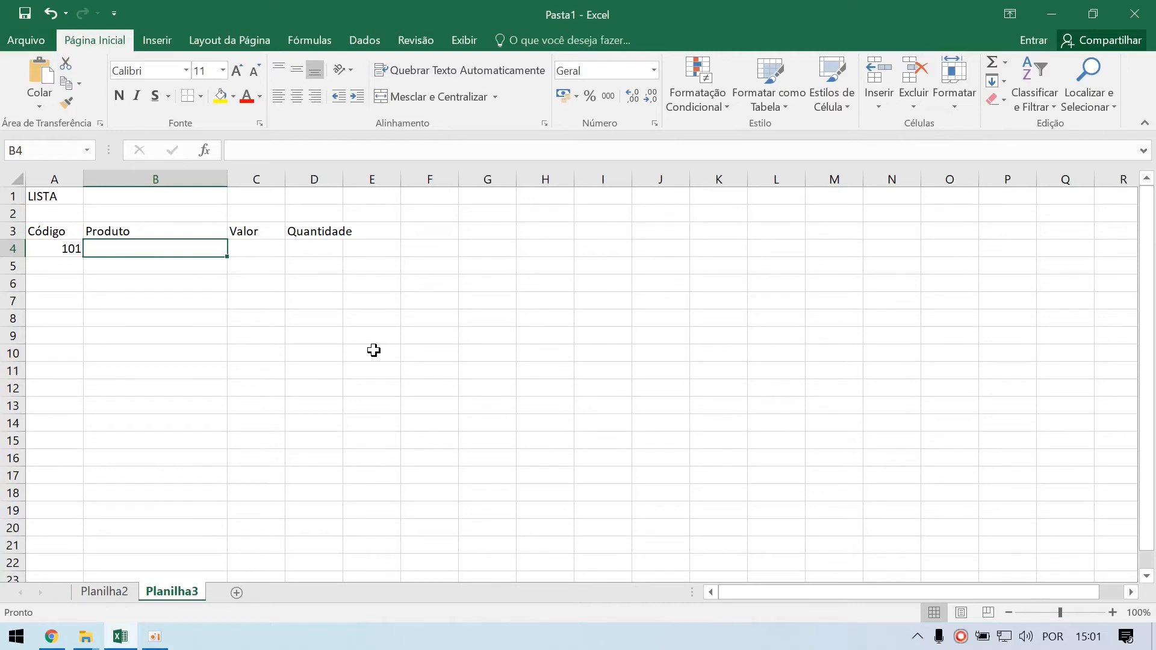
type("Cabo de Rede (m")
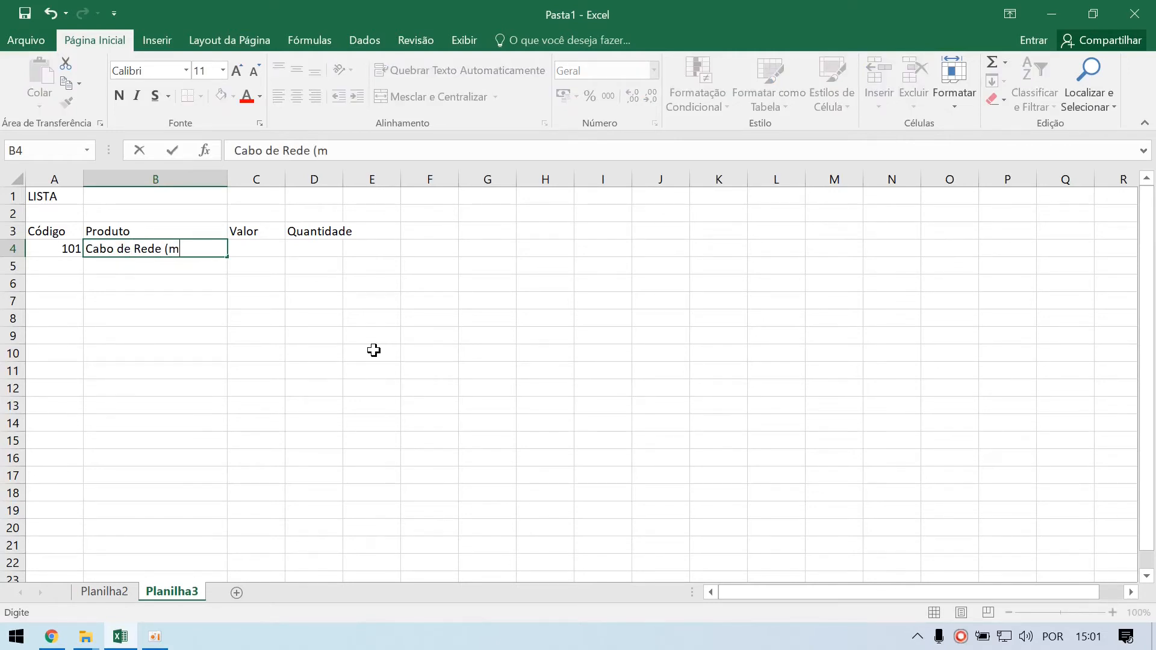
type(")")
key("Return")
key("Up")
key("Right")
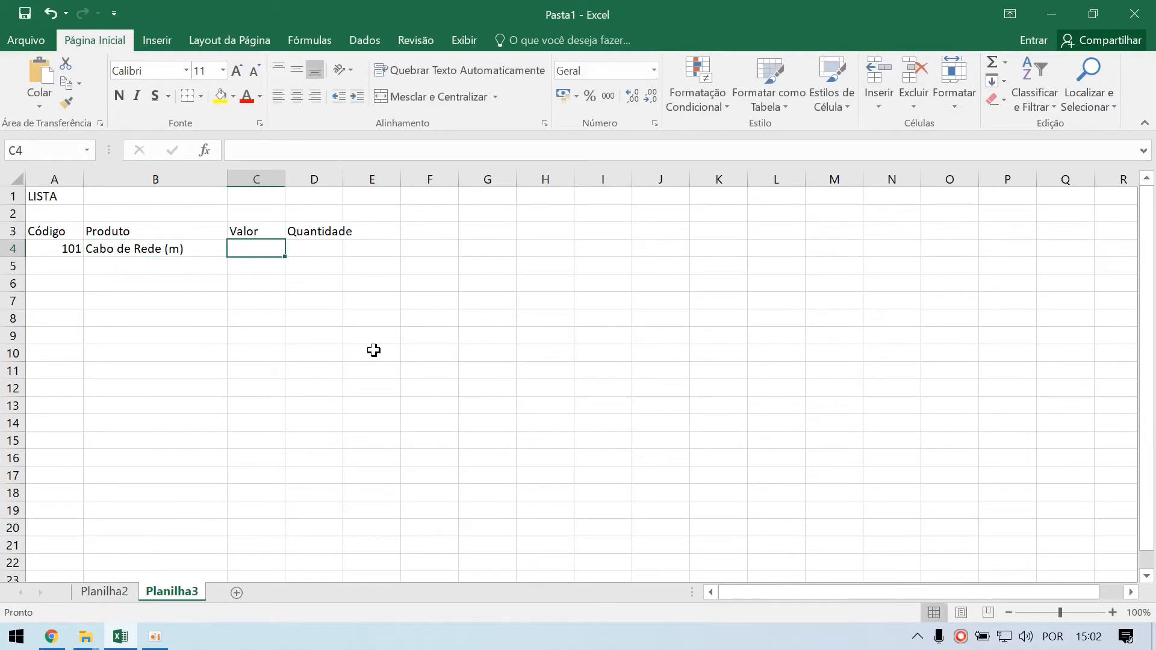
Step: Enter the value 1 in C4 and apply the accounting currency format to C4:C22
type("1")
key("Return")
key("Up")
left_click_drag(253, 247, 257, 557)
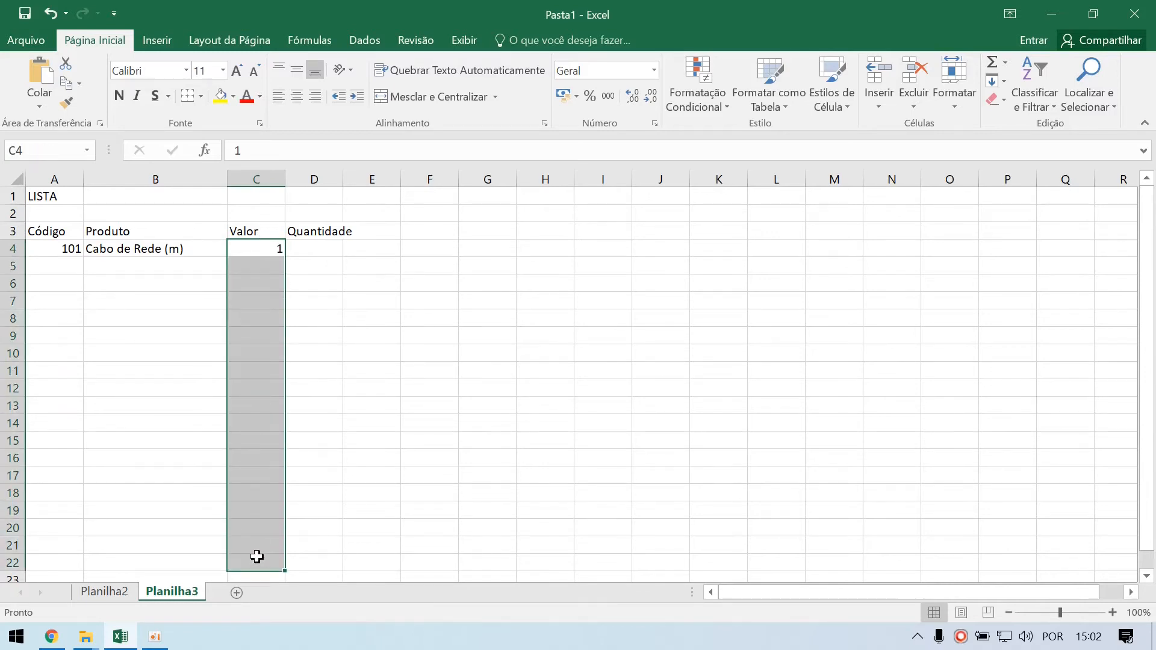
left_click(565, 95)
left_click(265, 301)
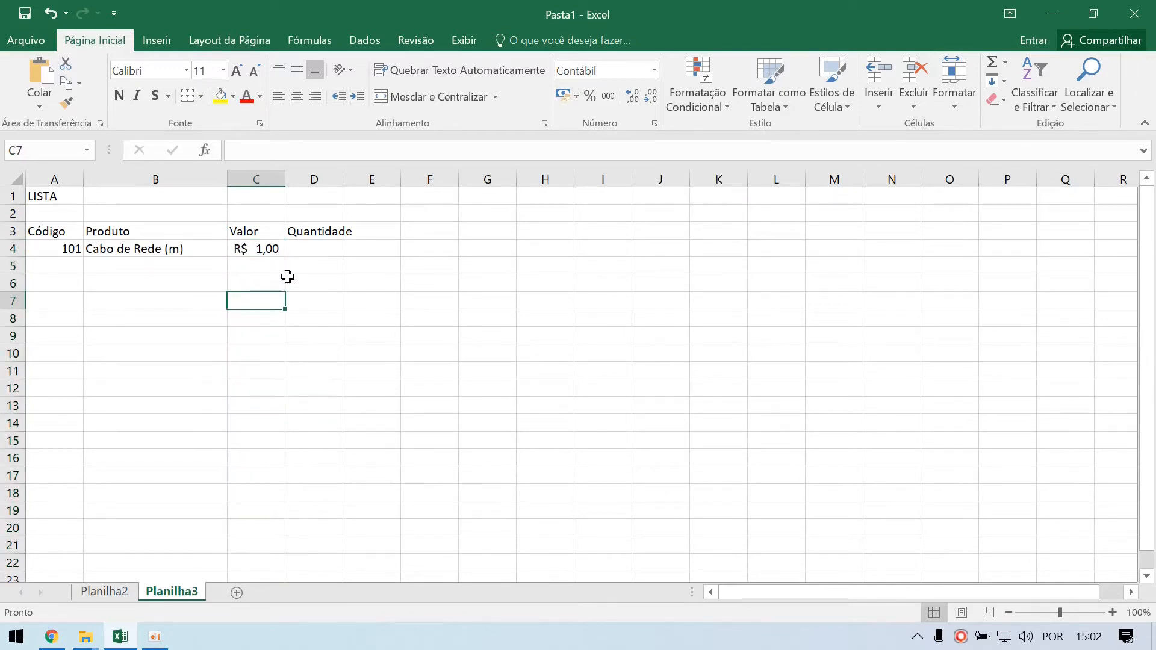
Step: Fit column D to the Quantidade heading and enter the quantity 1000 in D4
left_click(305, 252)
double_click(342, 179)
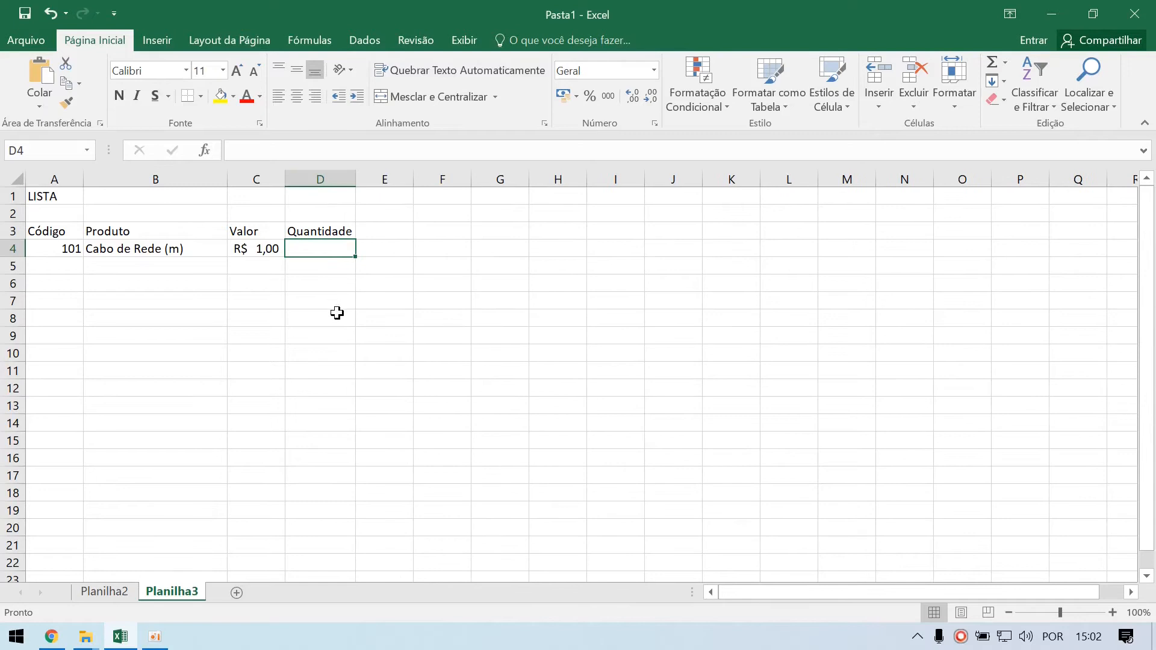
left_click(328, 304)
left_click(323, 253)
type("1000")
key("Return")
Step: Enter the code 102 in A5 and the product "Alicate para Cabo de Rede" in B5
key("Left")
key("Left")
key("Left")
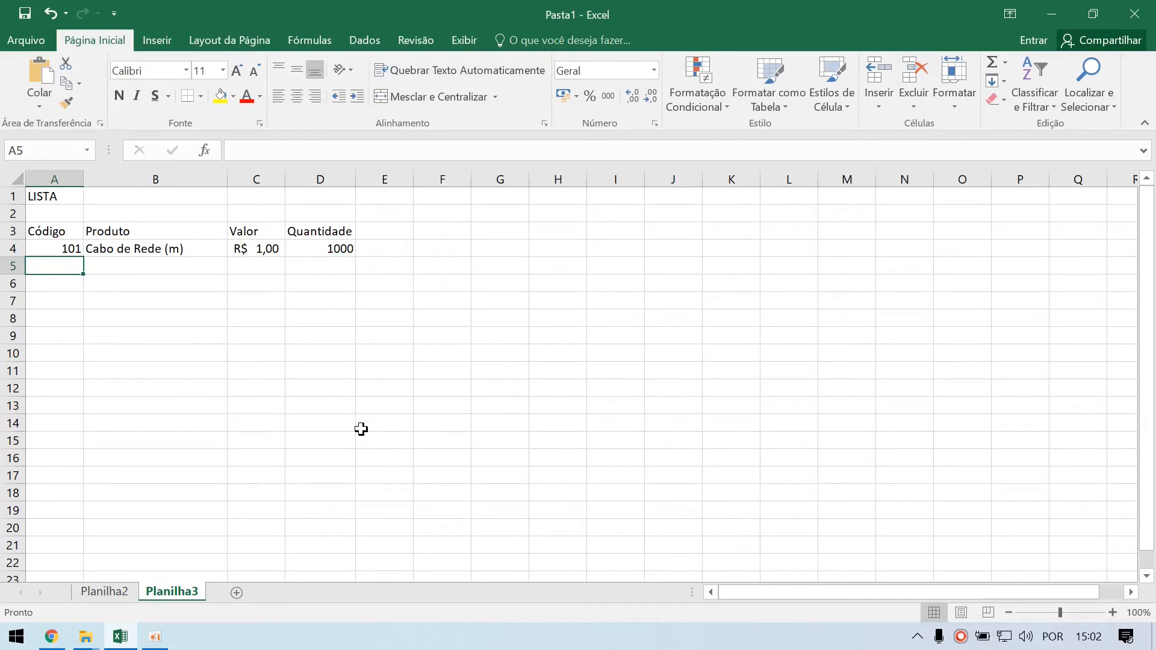
type("102")
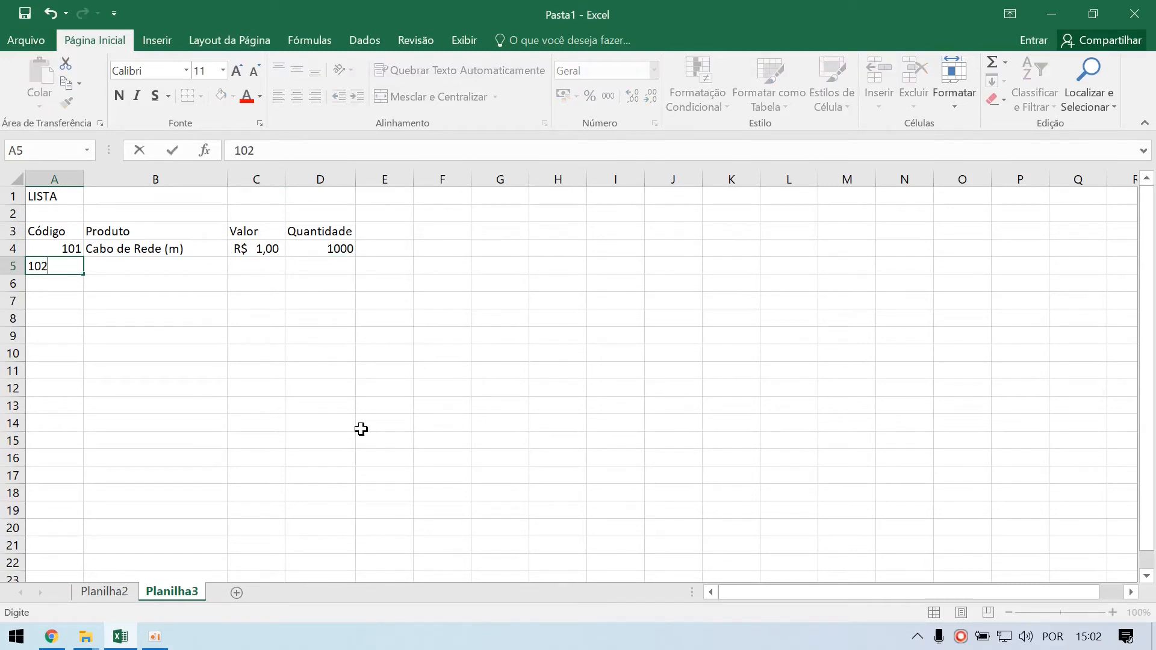
key("Return")
key("Up")
key("Right")
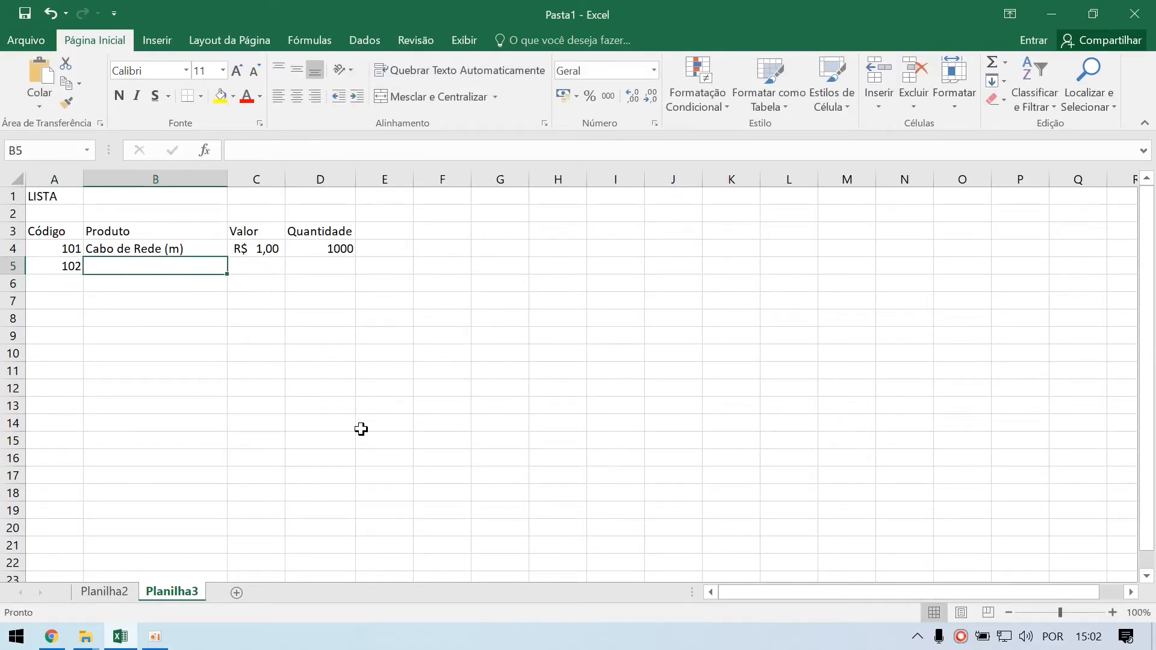
type("Alica")
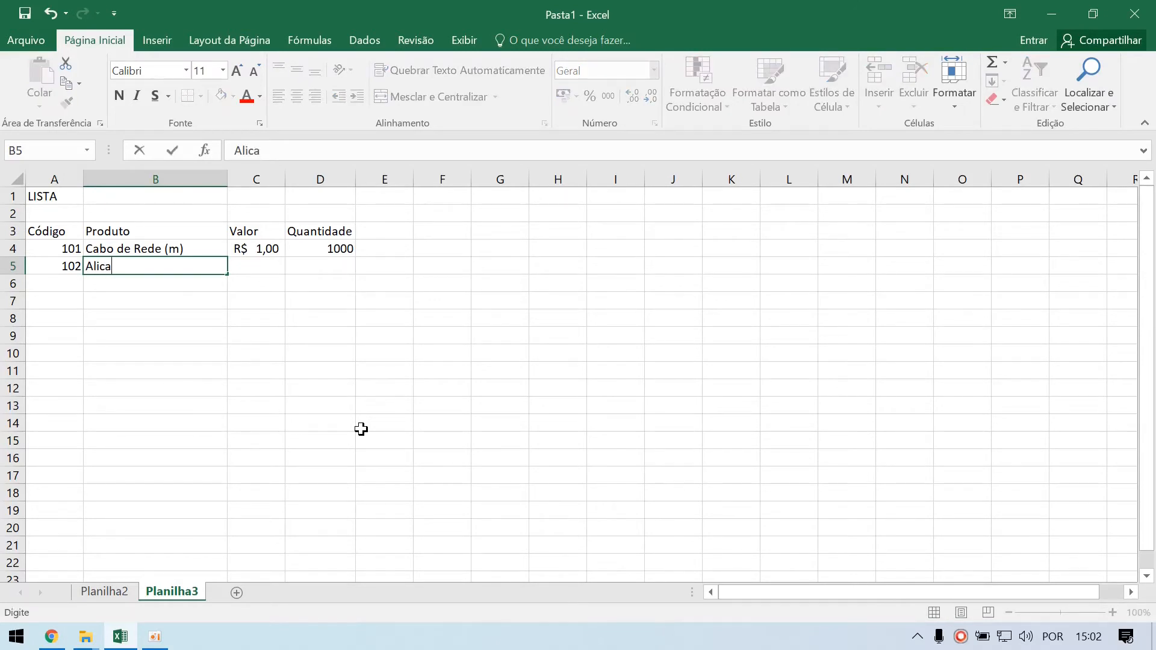
type("te para Cabo de Rede")
key("Return")
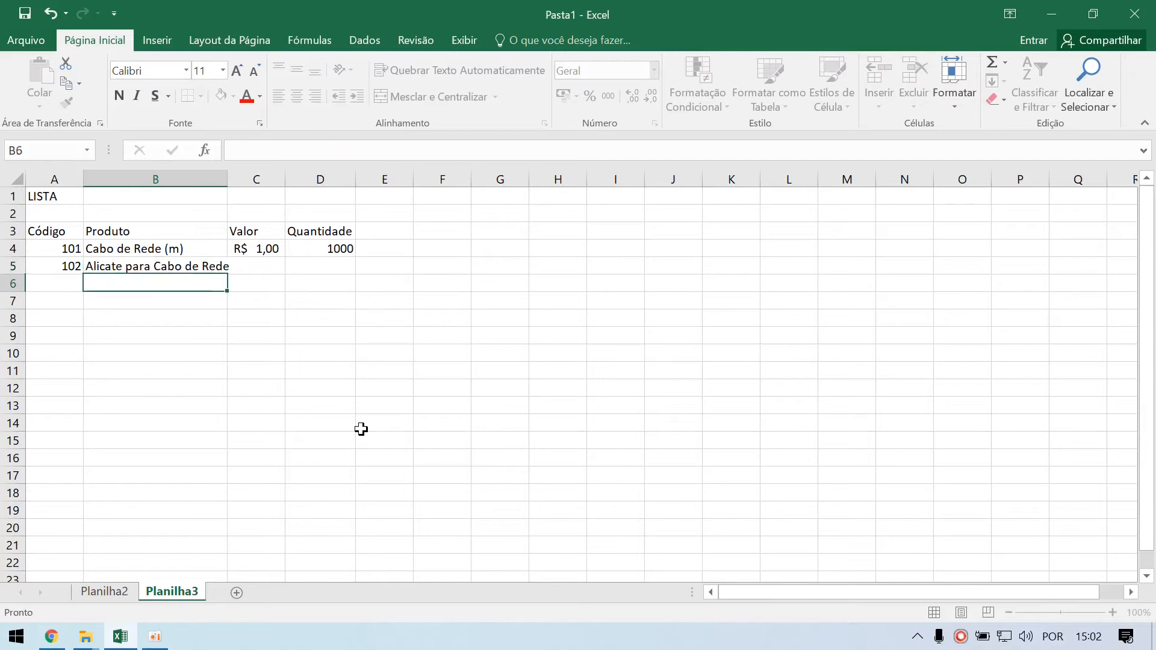
Step: Enter the value 30 in C5 and the quantity 5 in D5 for product 102
key("Up")
key("Right")
type("30")
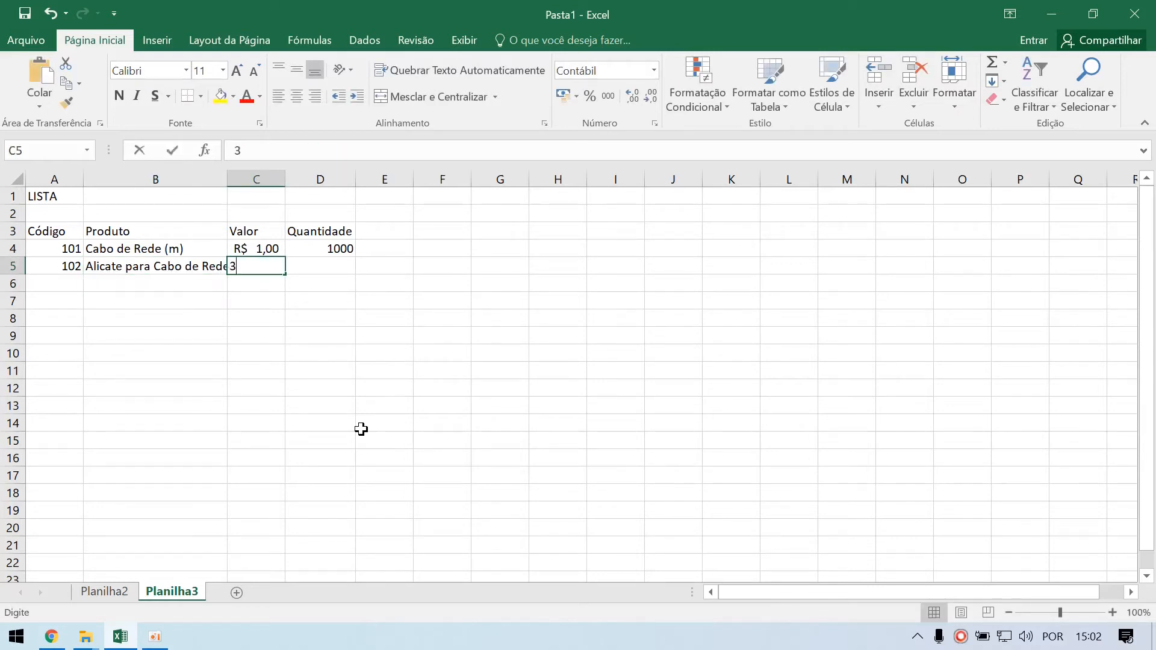
key("Return")
left_click(325, 265)
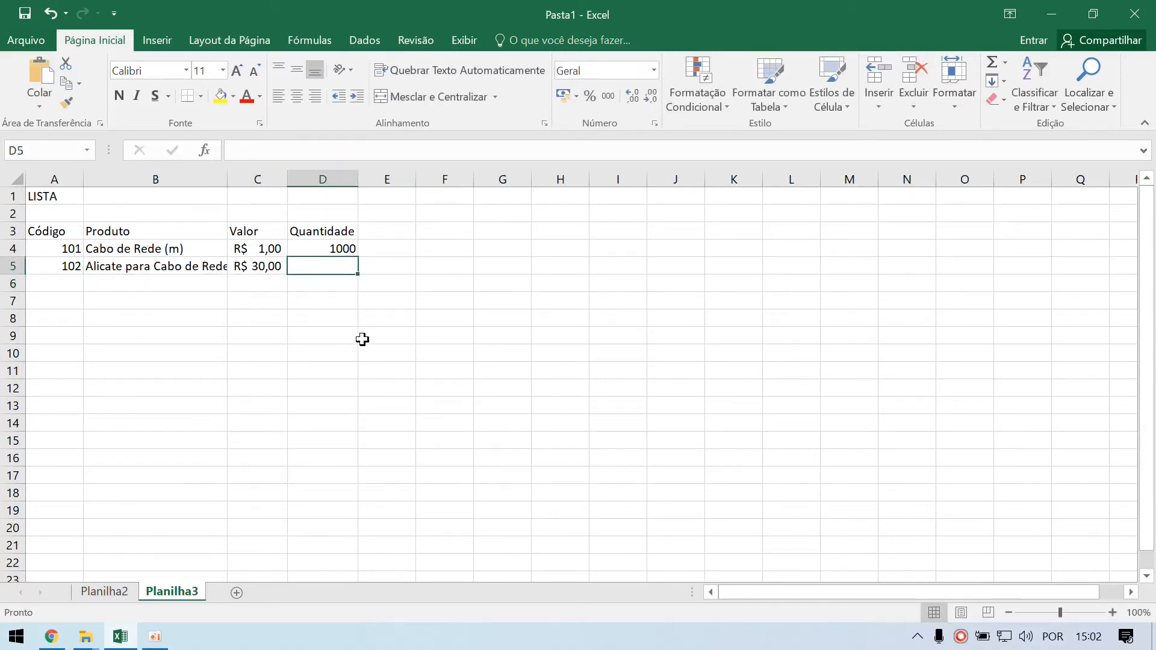
type("5")
left_click(59, 282)
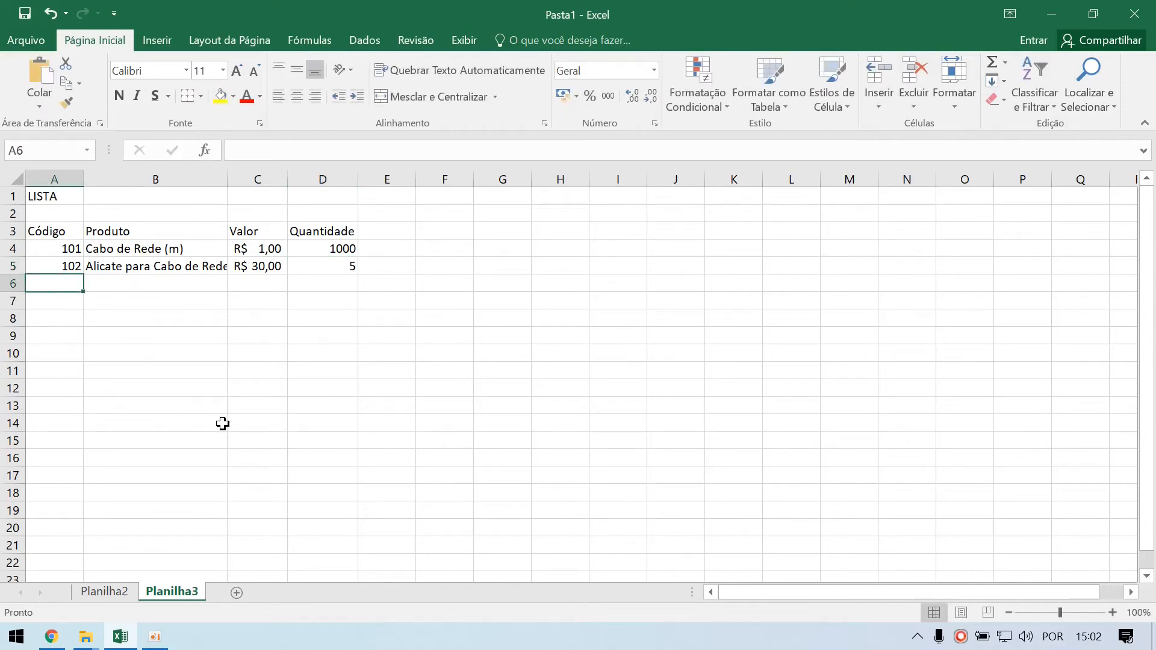
Step: Enter the code 103 in A6 and the product "Pincel para CD" in B6
type("103")
key("Return")
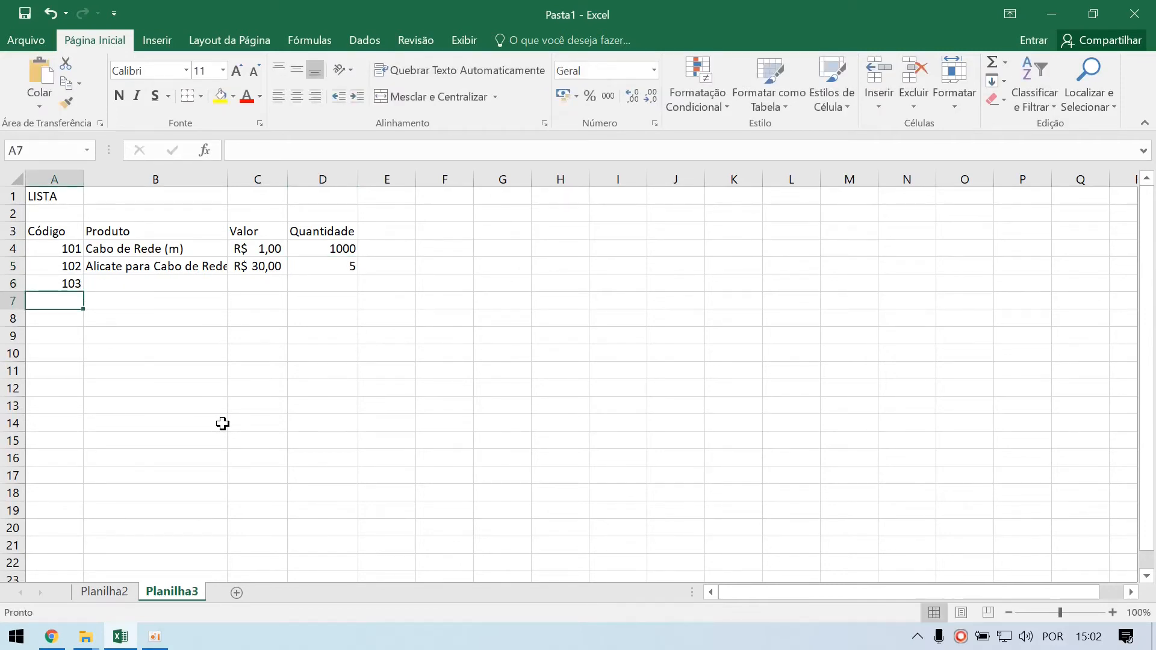
key("Up")
key("Right")
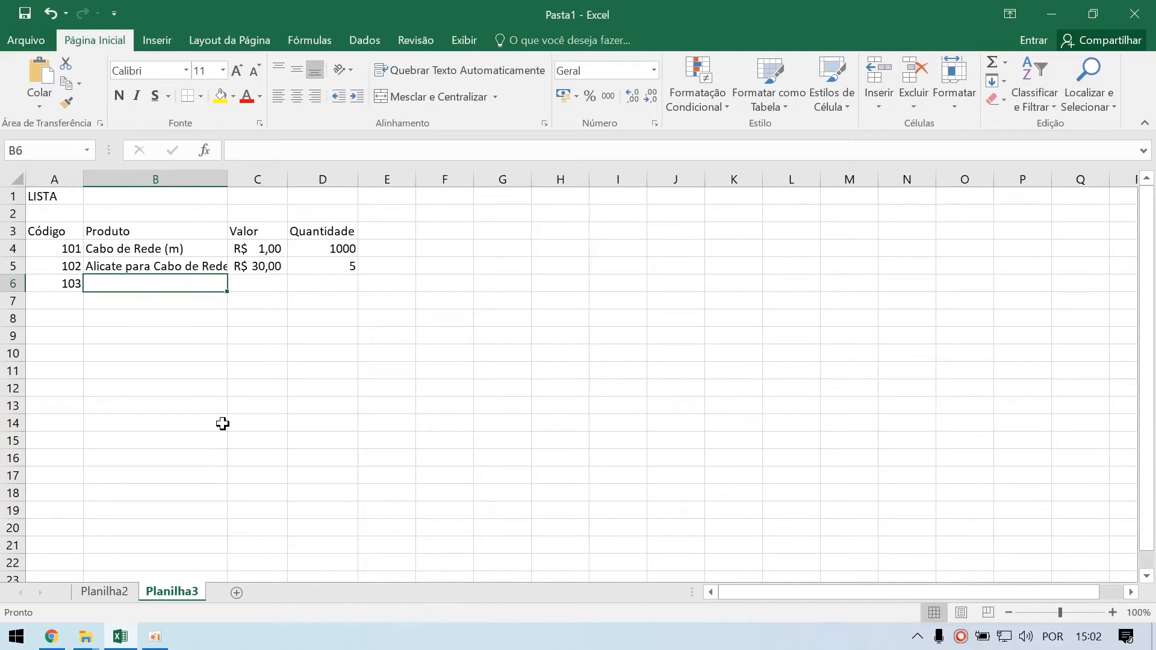
type("Pincel p")
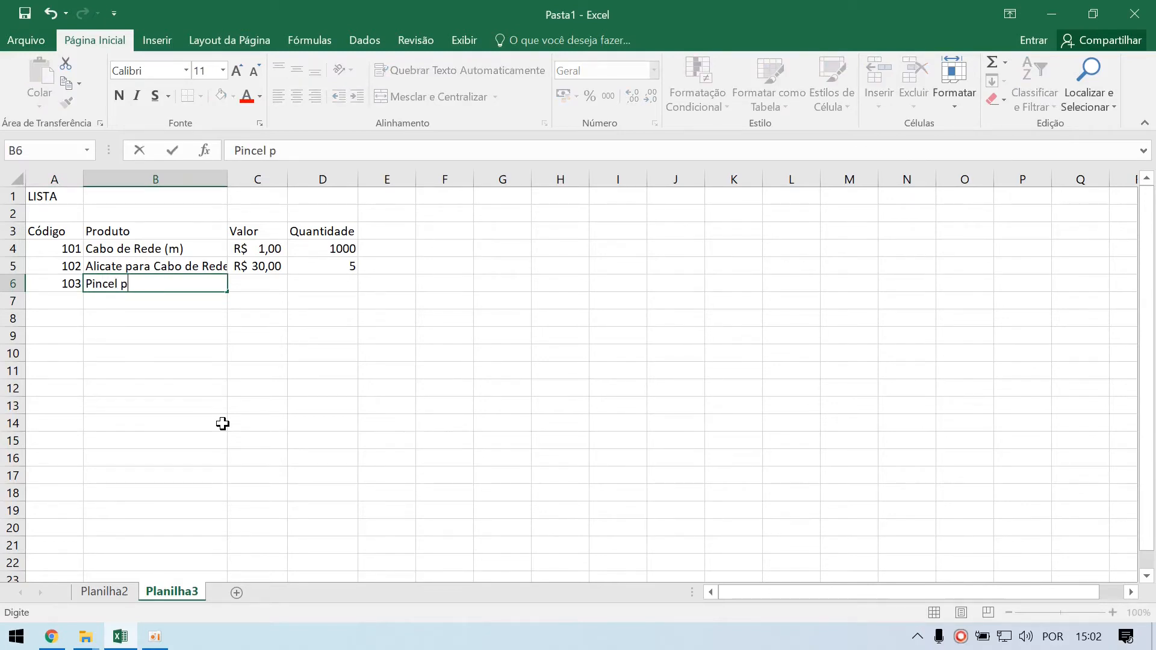
type("ara CD")
Step: Enter the value 5 in C6 and the quantity 20 in D6 for product 103
key("Tab")
type("5")
key("Return")
key("Up")
key("Right")
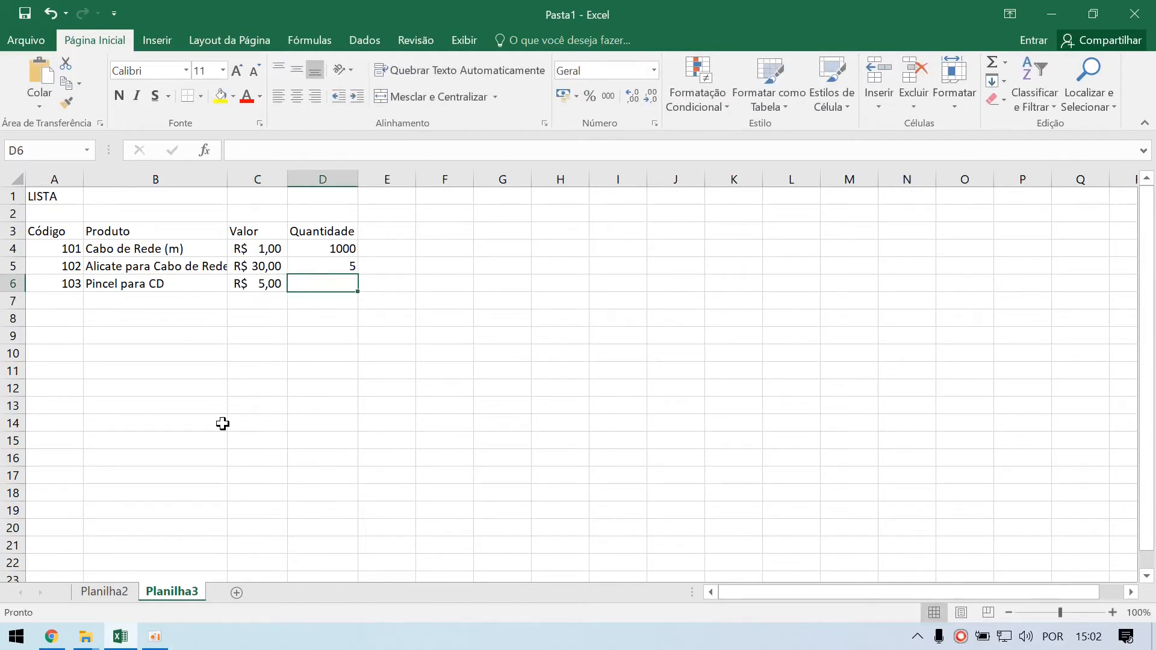
type("20")
key("Return")
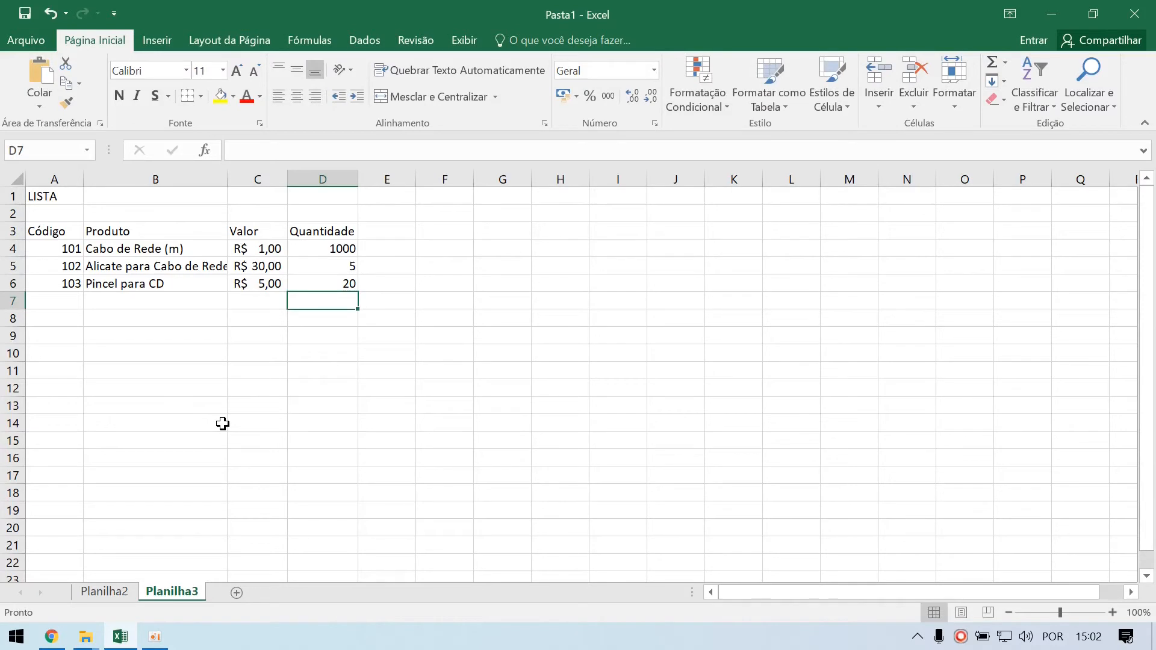
Step: Enter the code 201 in A7 and the product "Pendrive 8GB" in B7
key("Left")
key("Left")
key("Left")
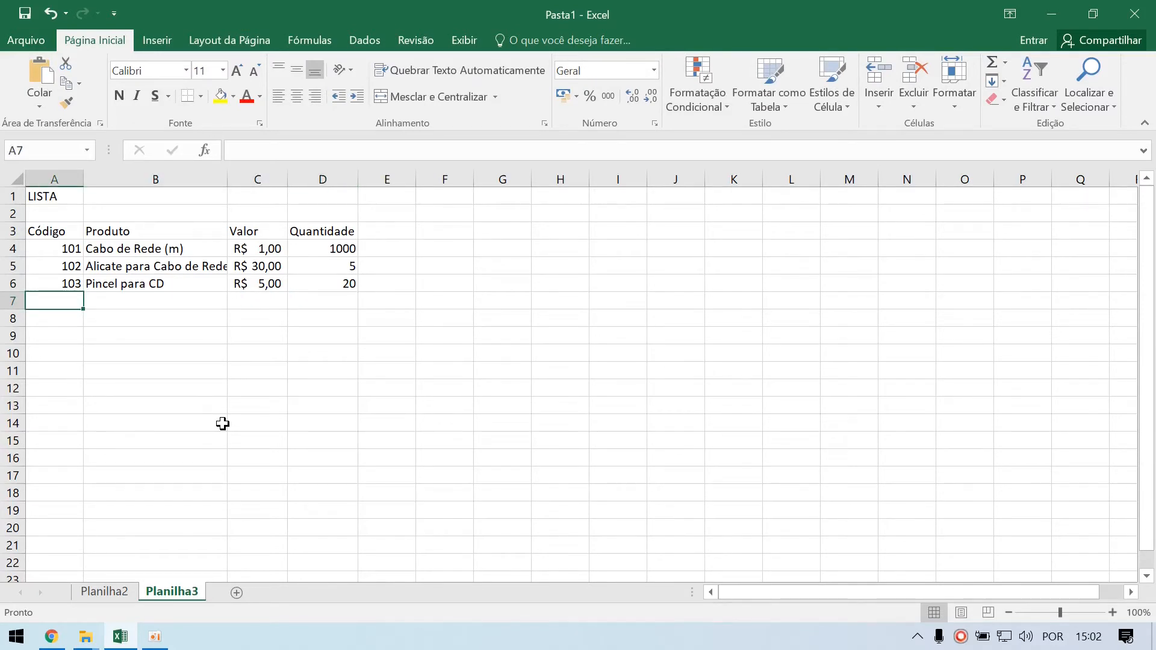
type("301")
key("Return")
key("Up")
key("Right")
type("201")
key("Return")
key("Up")
key("Right")
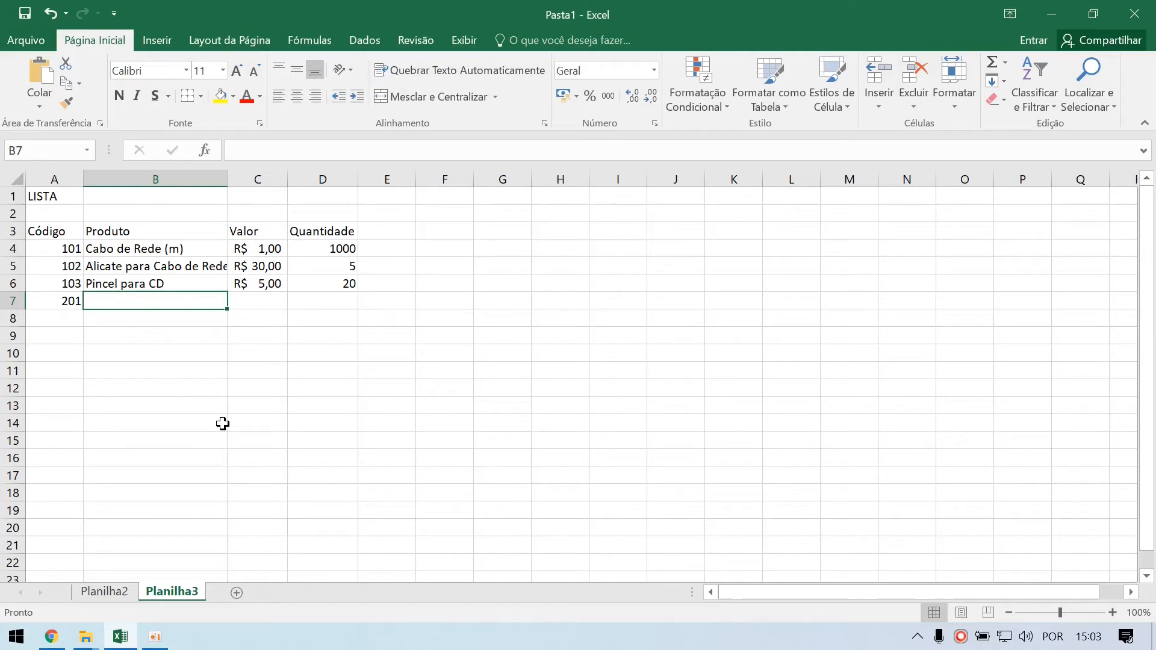
type("Pendrive")
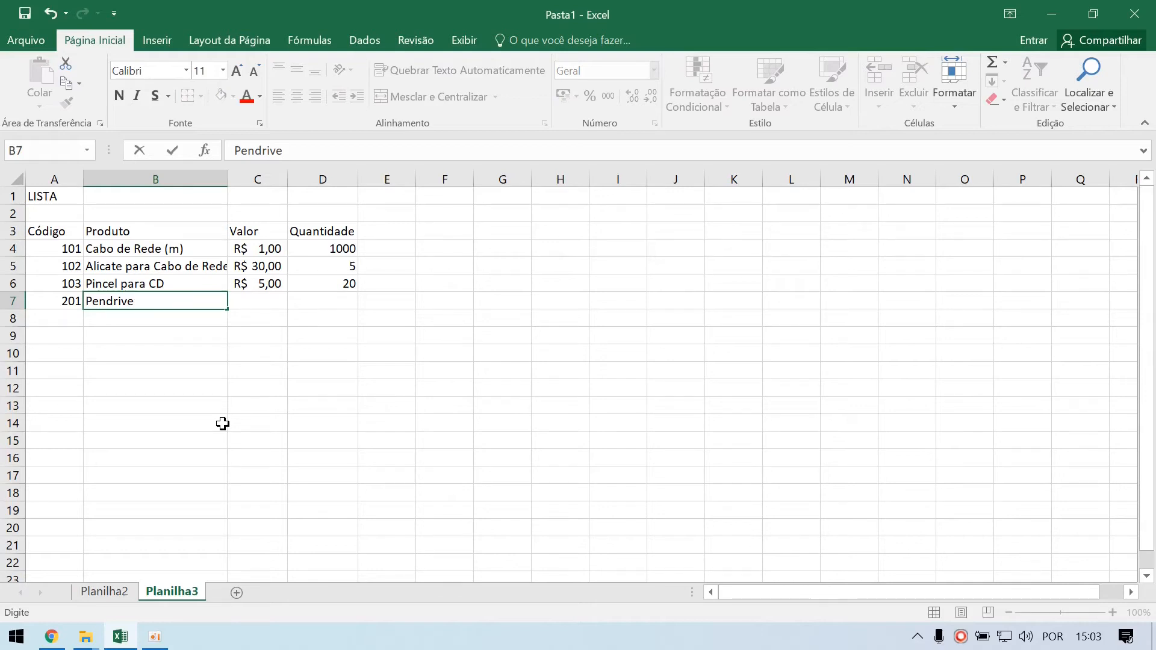
key("Return")
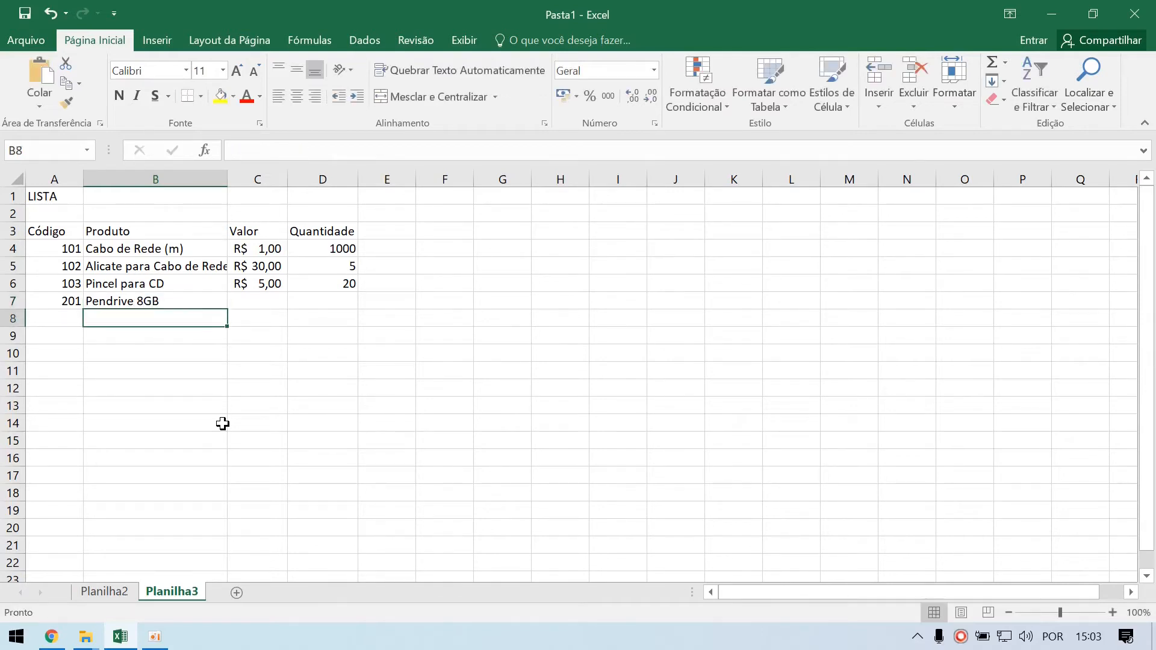
Step: Enter the value 20 in C7 and the quantity 20 in D7 for product 201
key("Up")
key("Right")
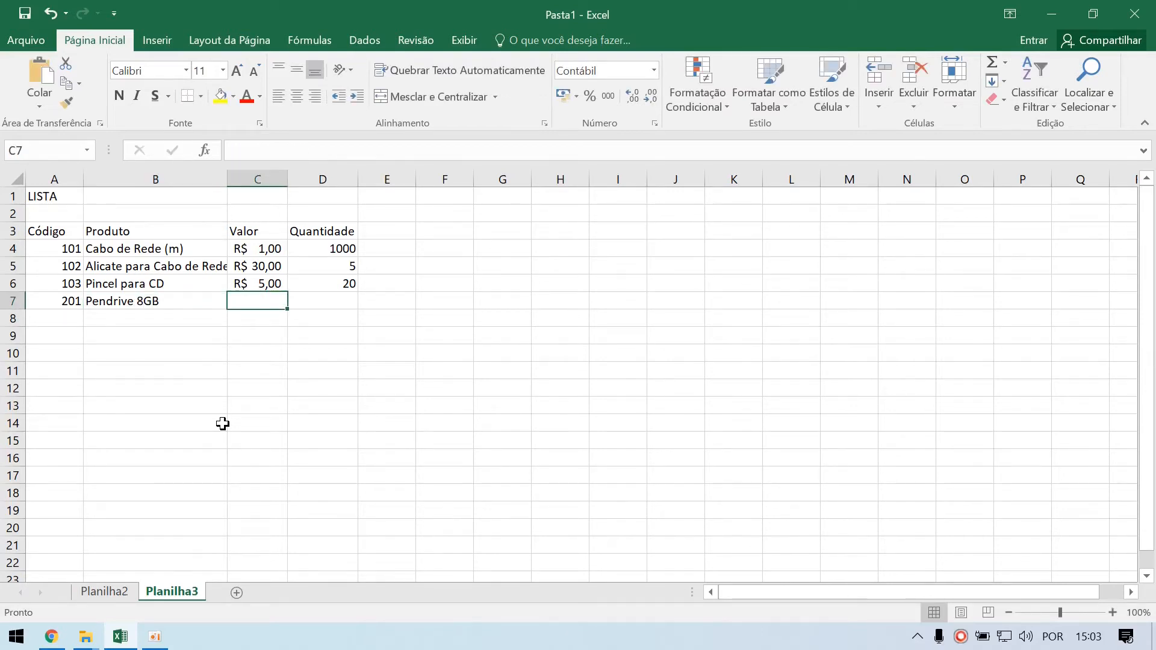
type("15")
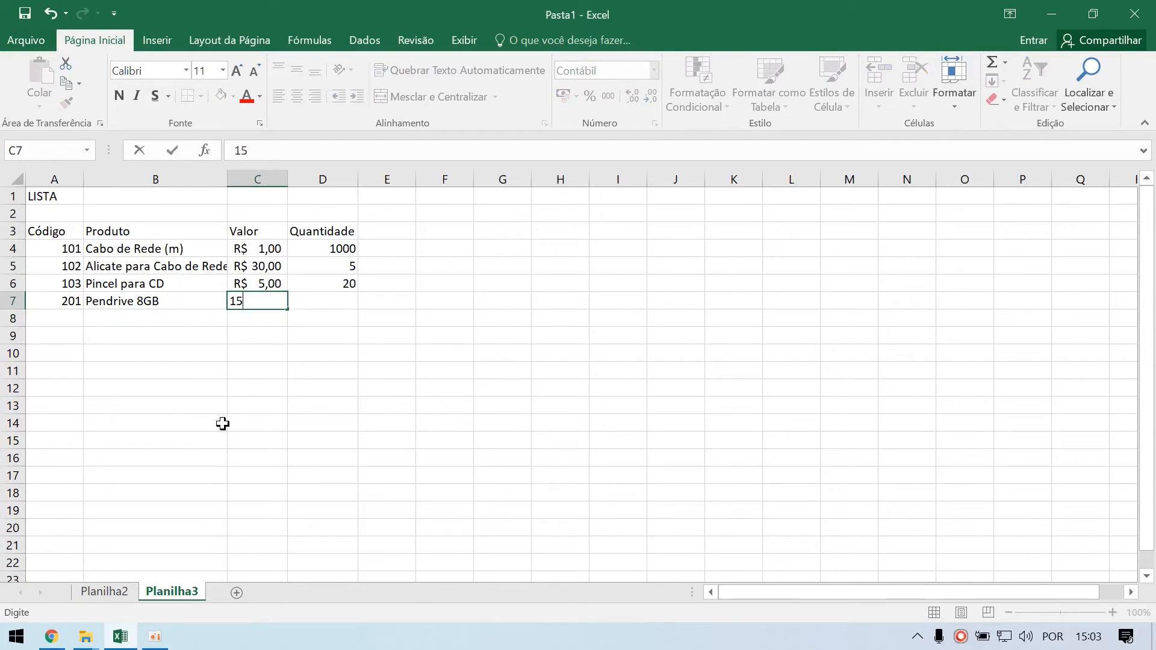
type("0")
key("Return")
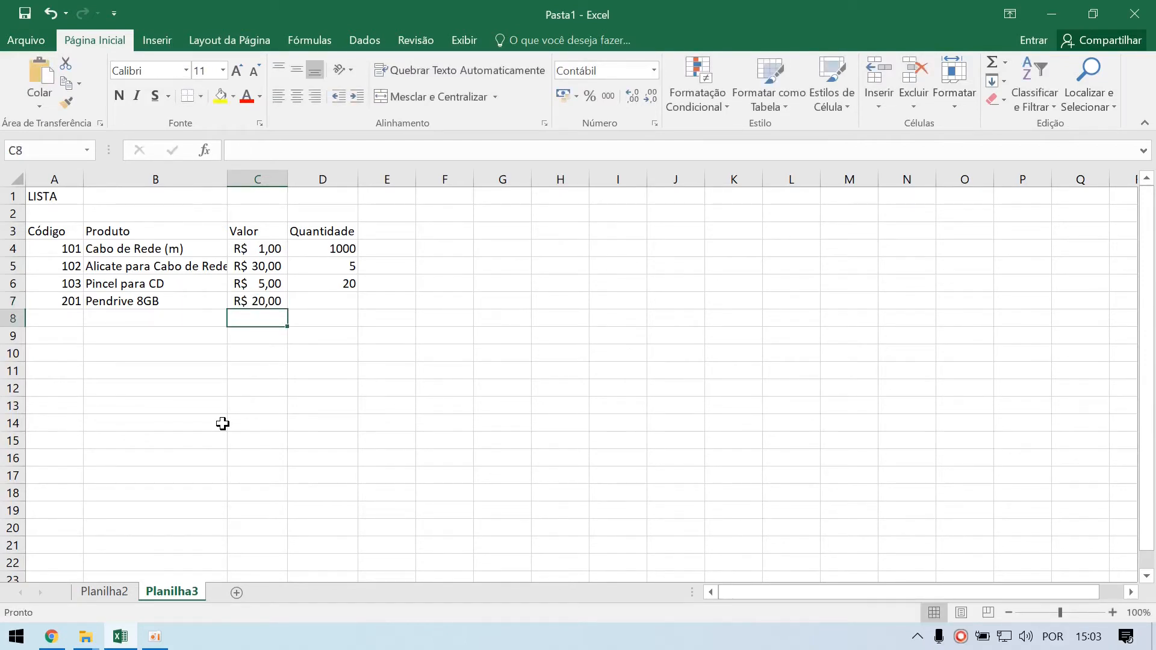
key("Up")
key("Tab")
type("20")
key("Return")
Step: Enter the code 202 in A8 and the product "Pendrive 16GB" in B8
key("Left")
key("Left")
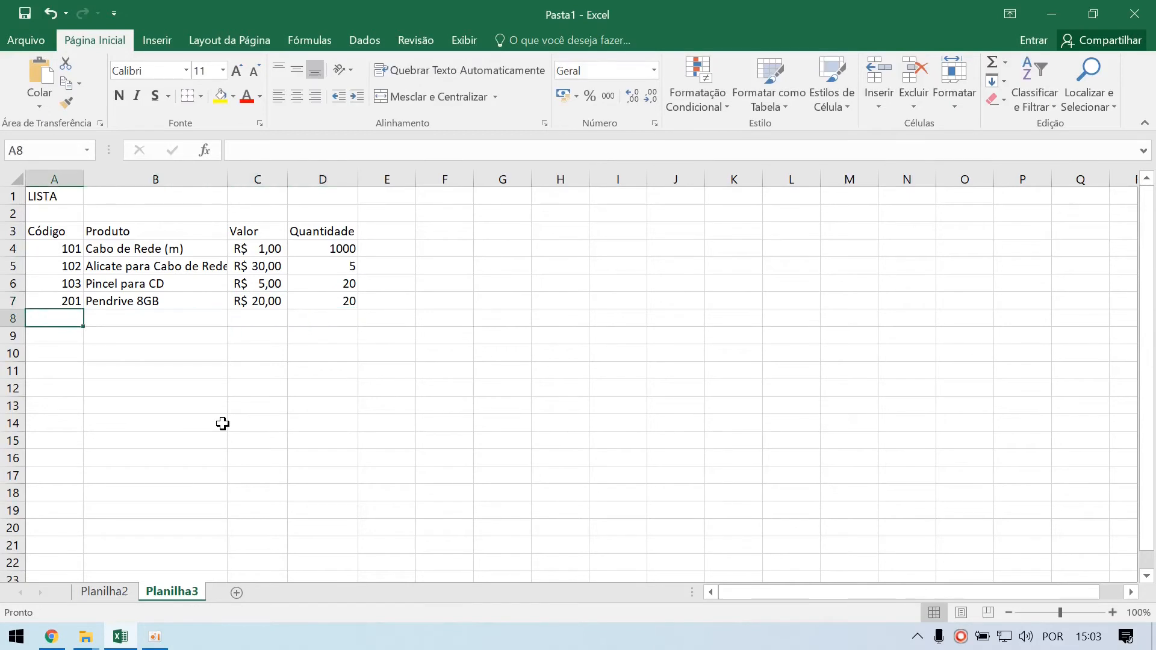
type("201")
type("202")
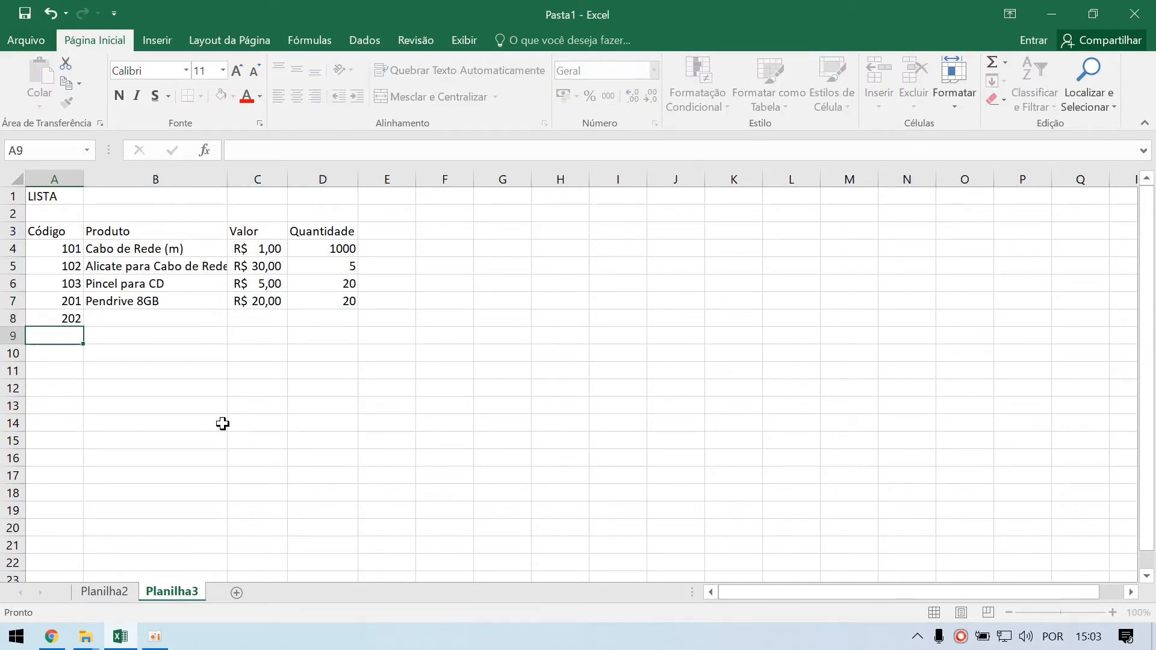
key("Tab")
type("Pendriva")
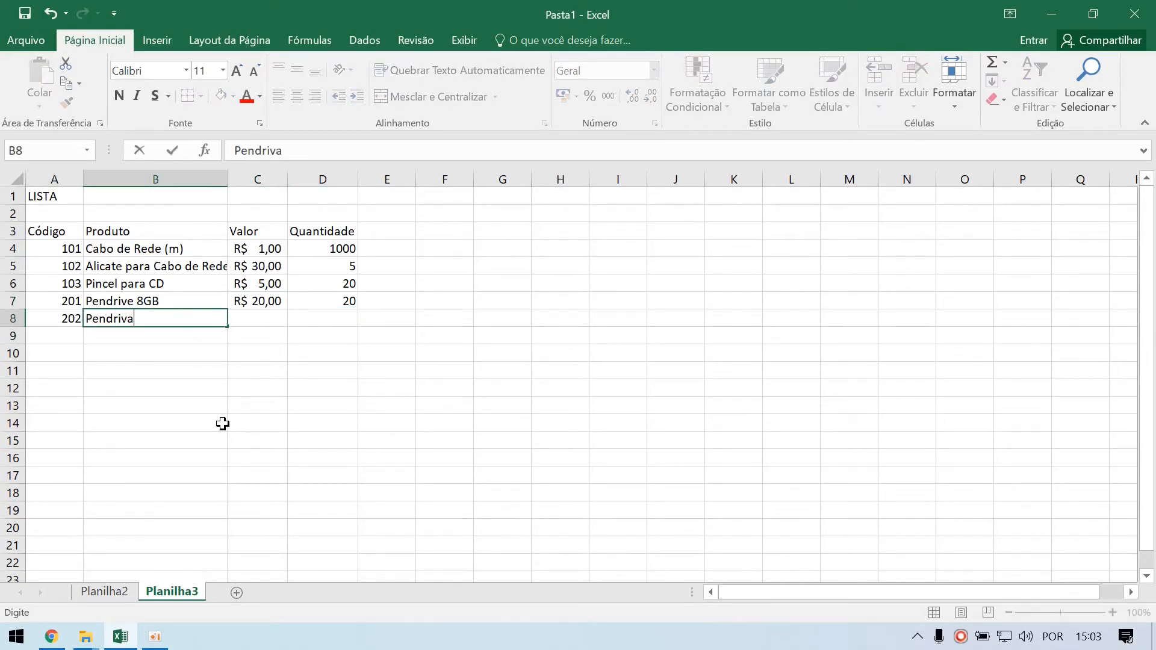
type(" =")
key("BackSpace")
key("BackSpace")
key("BackSpace")
type("e 16GB")
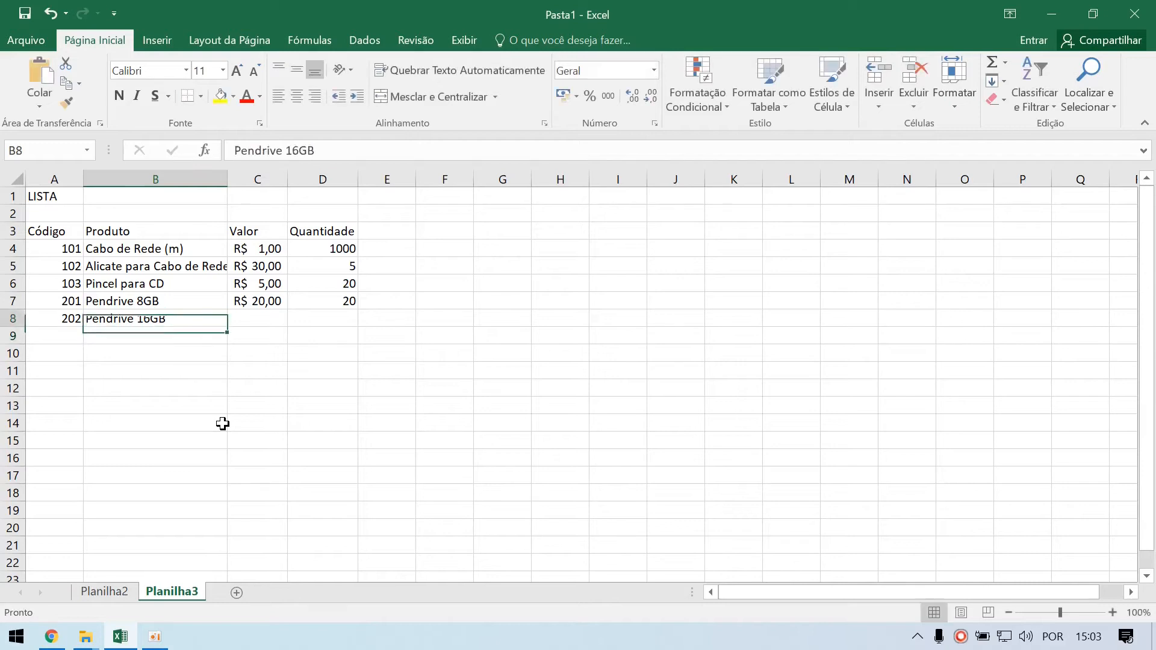
Step: Enter the value 35 in C8 and the quantity 15 in D8 for product 202
key("Tab")
type("40")
key("BackSpace")
key("BackSpace")
type("35")
key("Return")
key("Up")
key("Right")
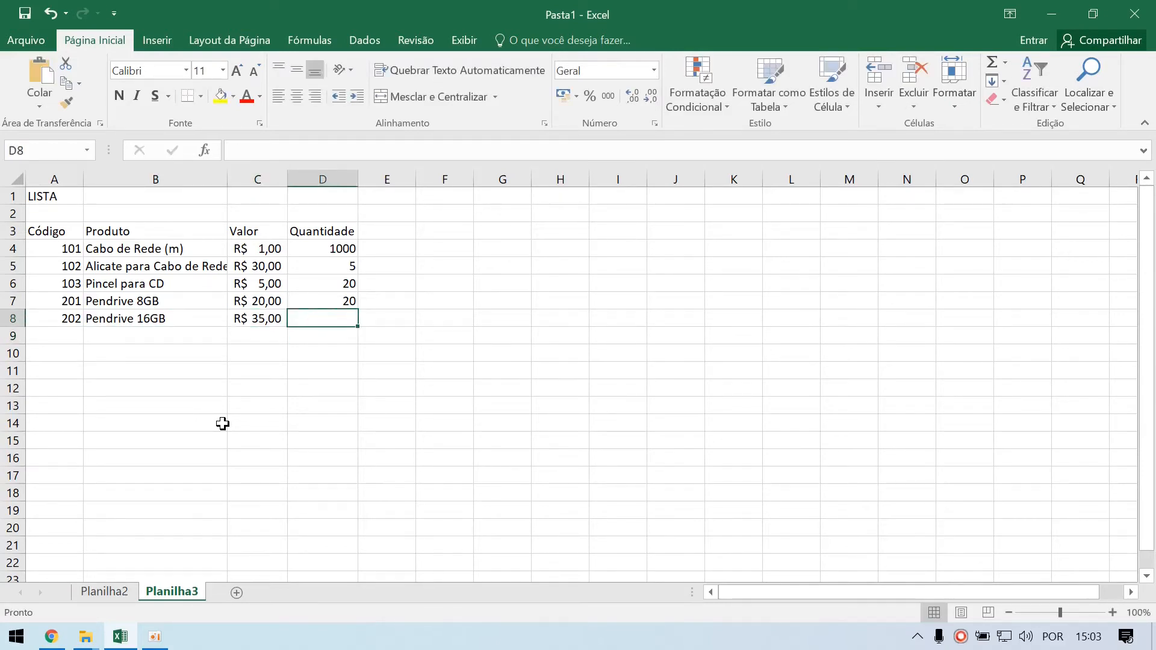
type("15")
key("Return")
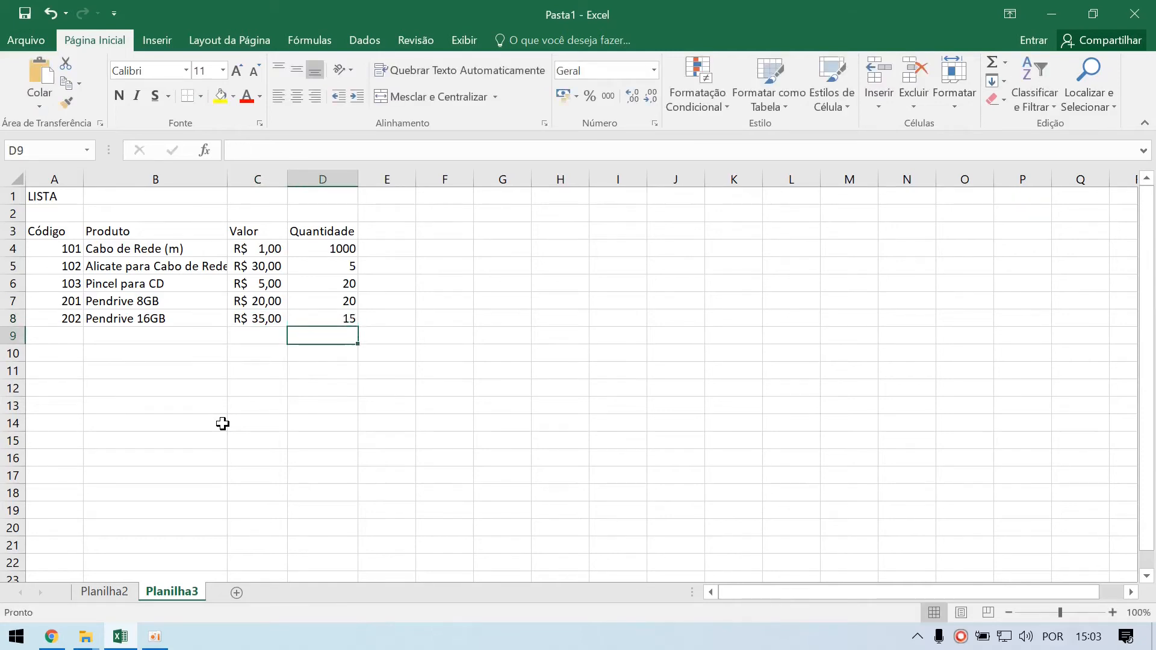
Step: Enter the code 301 in A9 and the product "Cartão de Memória 128GB" in B9
key("Left")
key("Left")
key("Left")
type("301")
key("ctrl+Return")
key("Right")
type("Cartão de M")
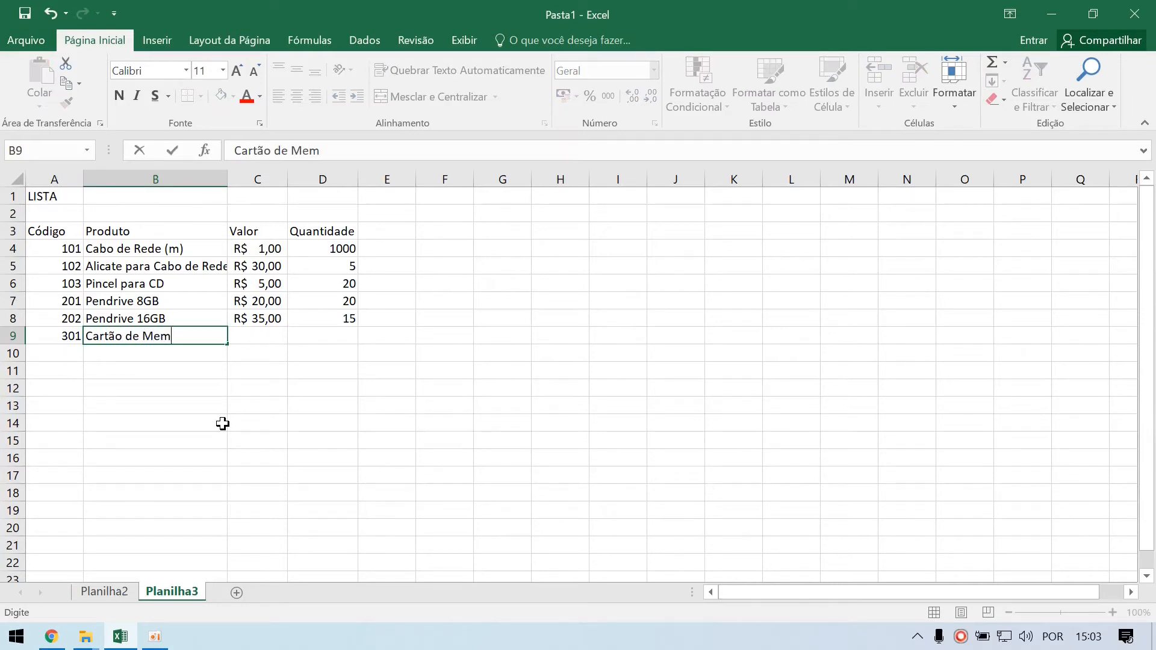
type("emória 128GB")
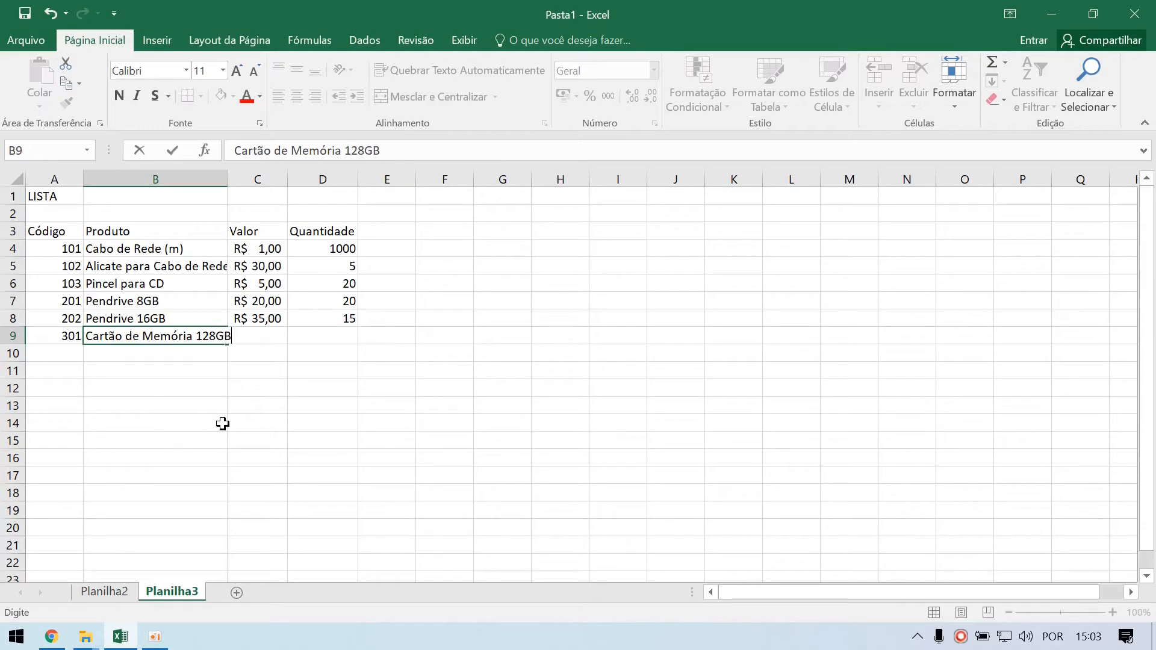
key("BackSpace")
key("Return")
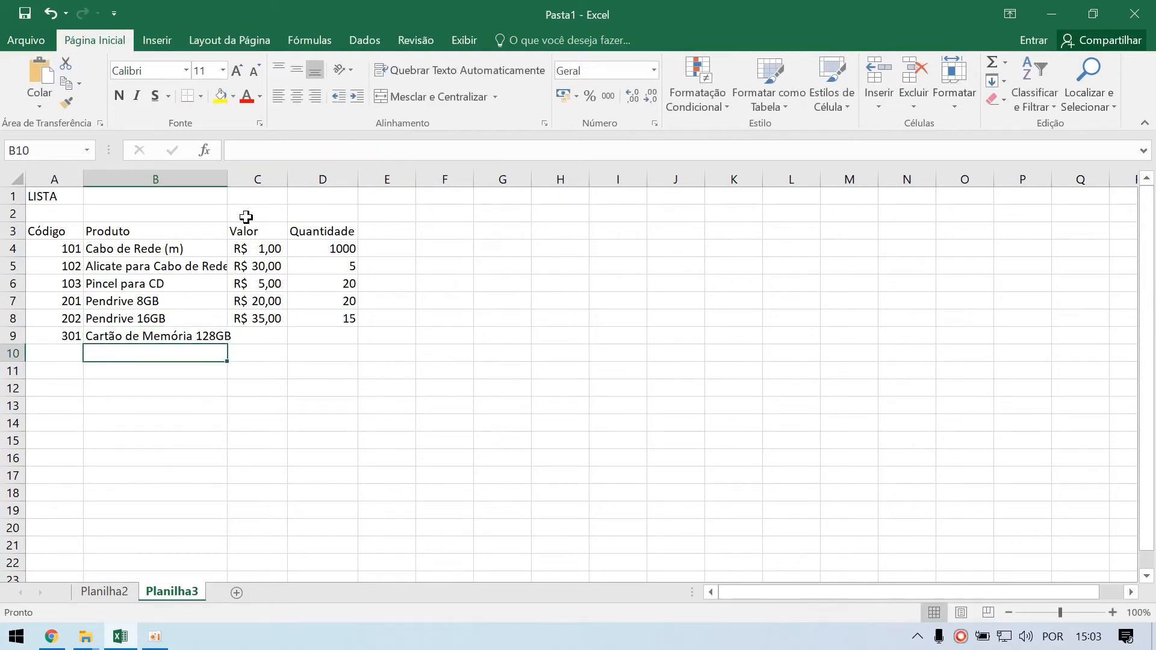
Step: Fit column B to its contents and enter the value 120 in C9 and the quantity 2 in D9
double_click(228, 180)
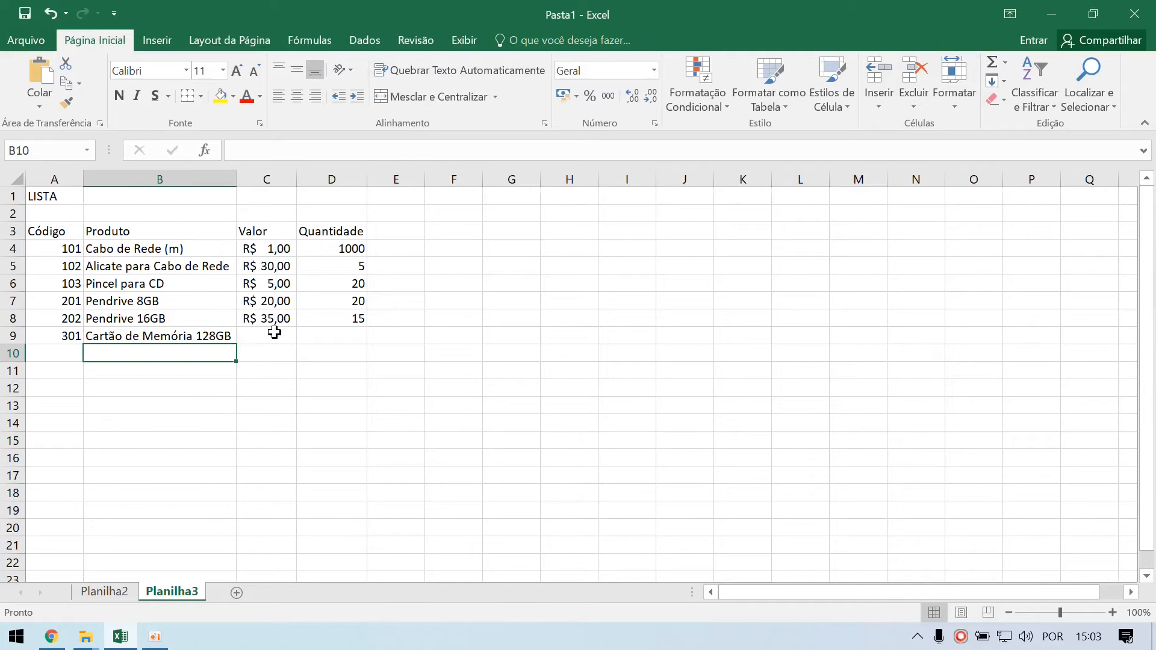
left_click(274, 332)
type("120")
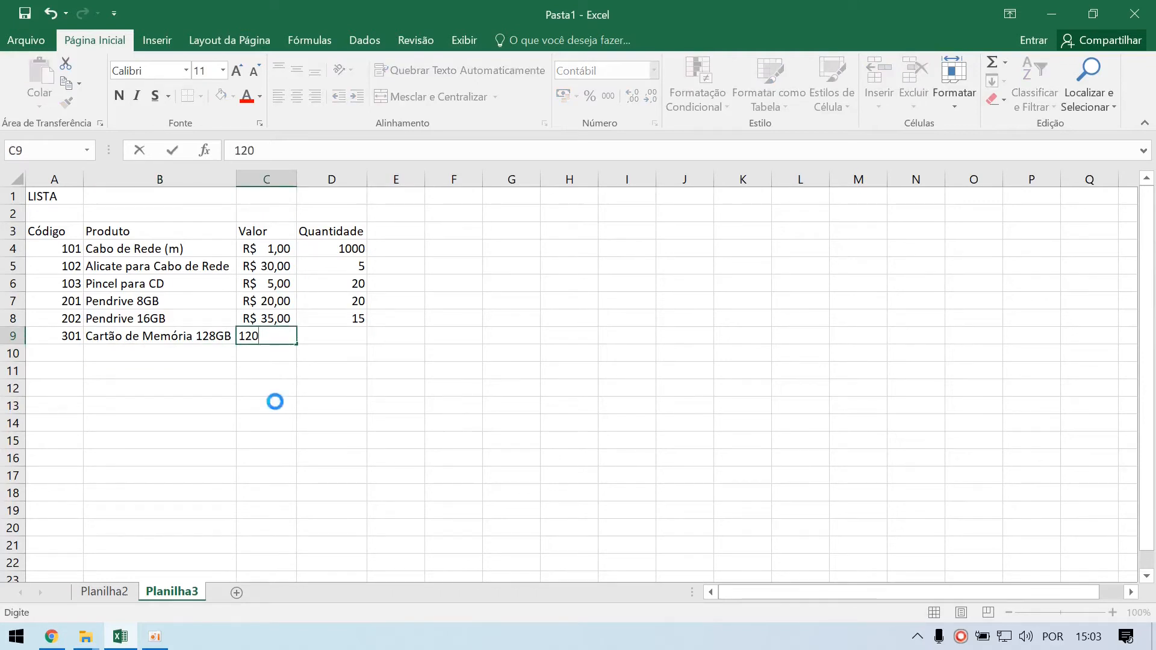
key("Right")
type("2")
key("Return")
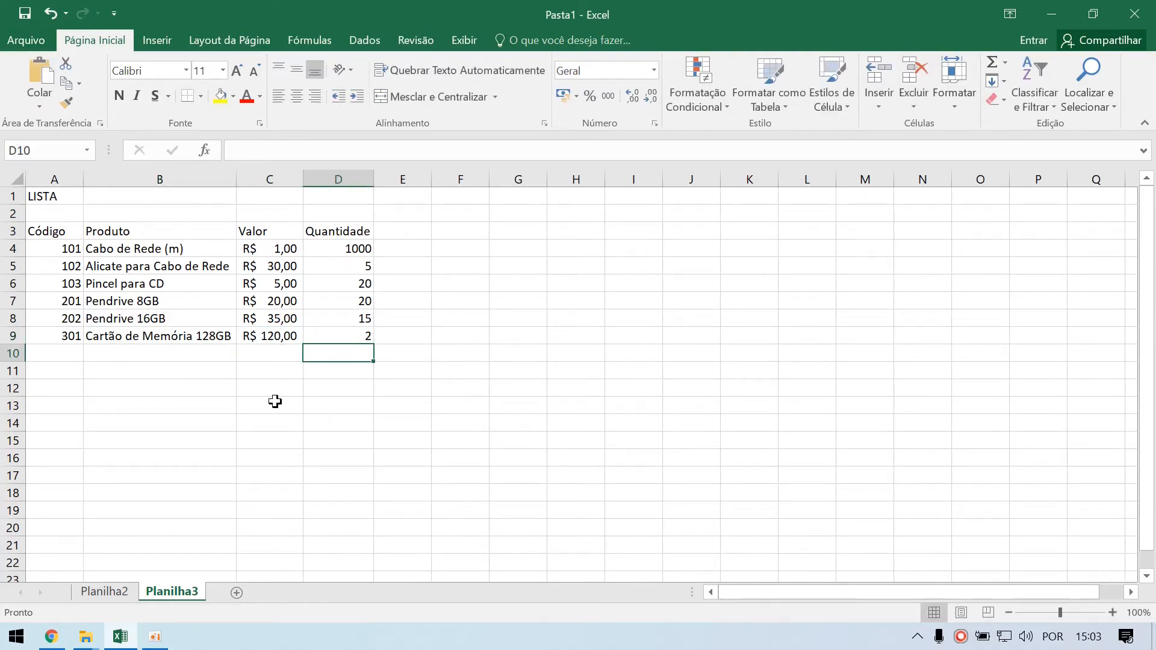
left_click(53, 375)
scroll(55, 379, "down", 6)
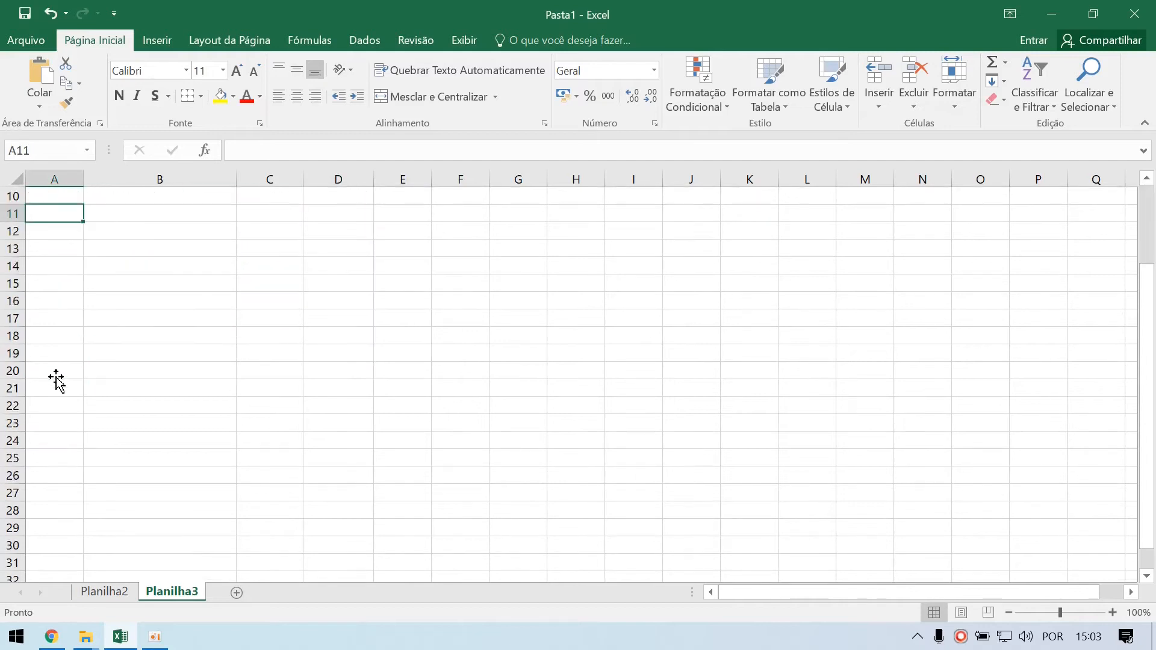
scroll(66, 559, "down", 16)
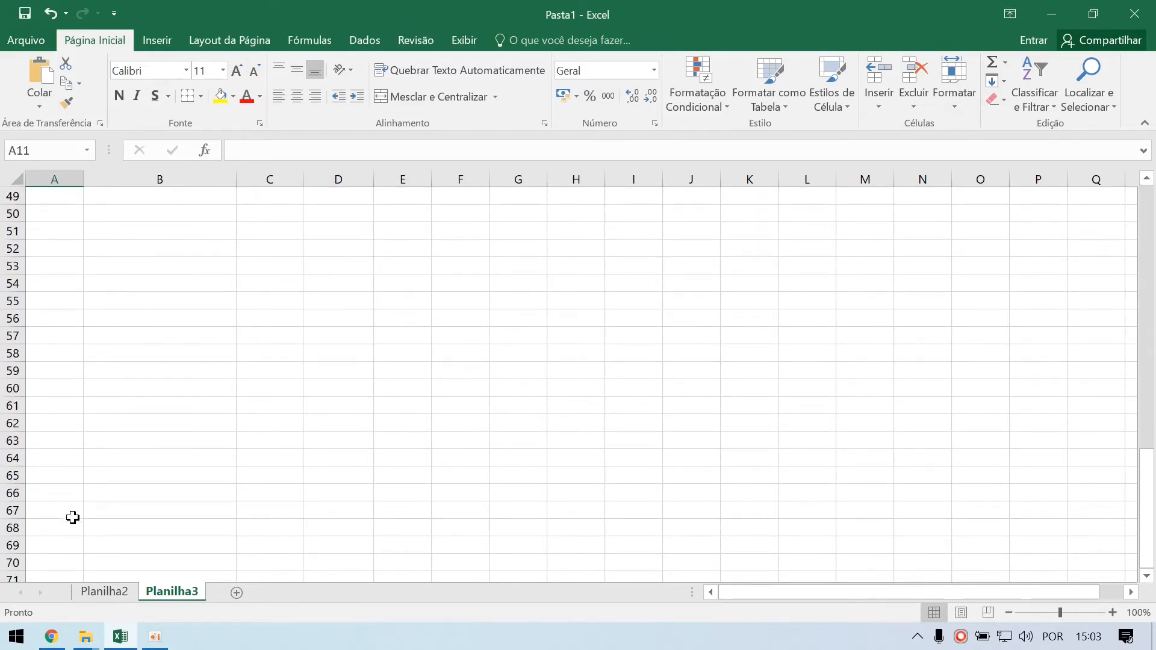
scroll(72, 519, "up", 20)
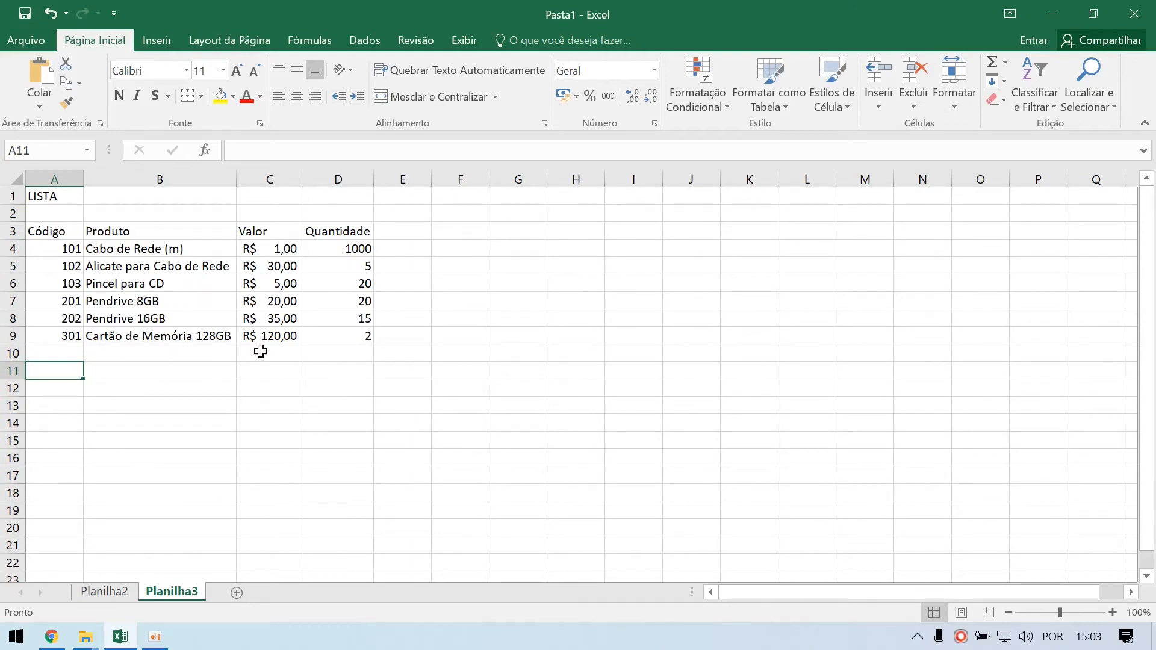
Step: Enter the code 999 in A10 and the product "Código Inexistente" in B10
left_click(78, 353)
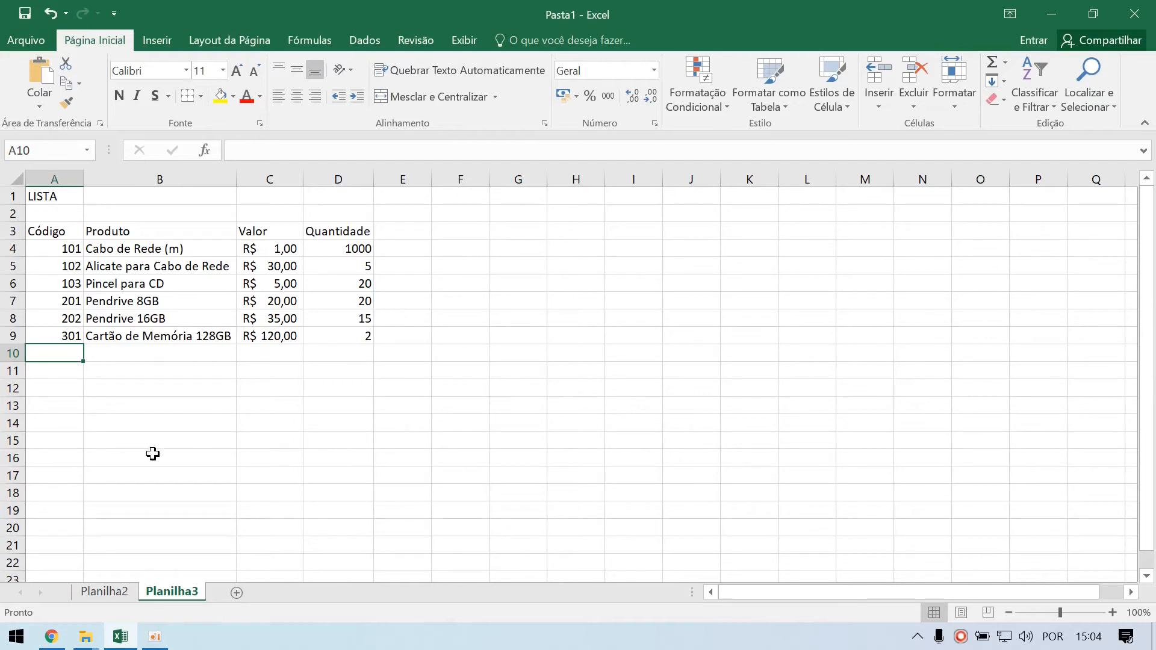
type("999")
key("Return")
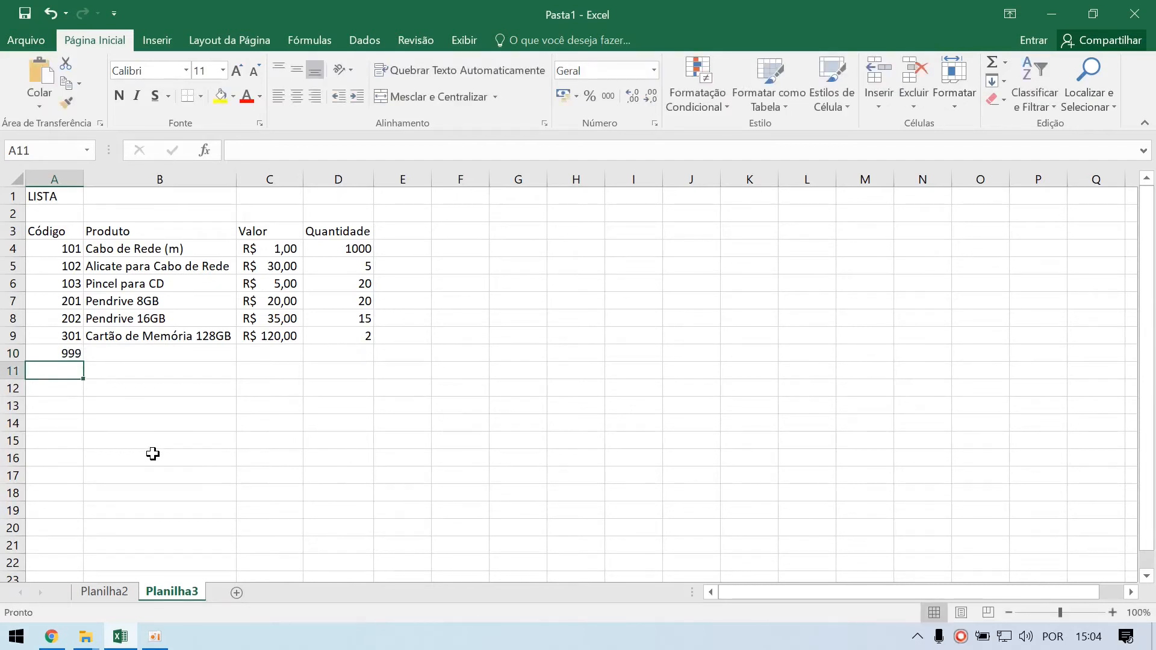
key("Up")
key("Right")
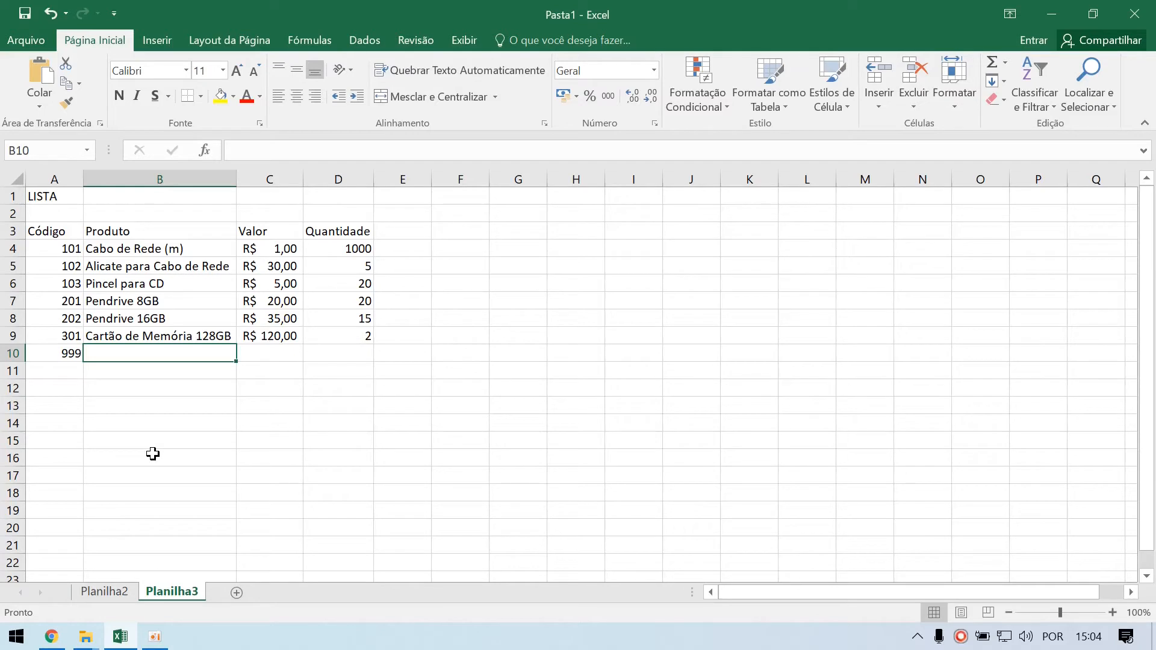
type("Código Inexist")
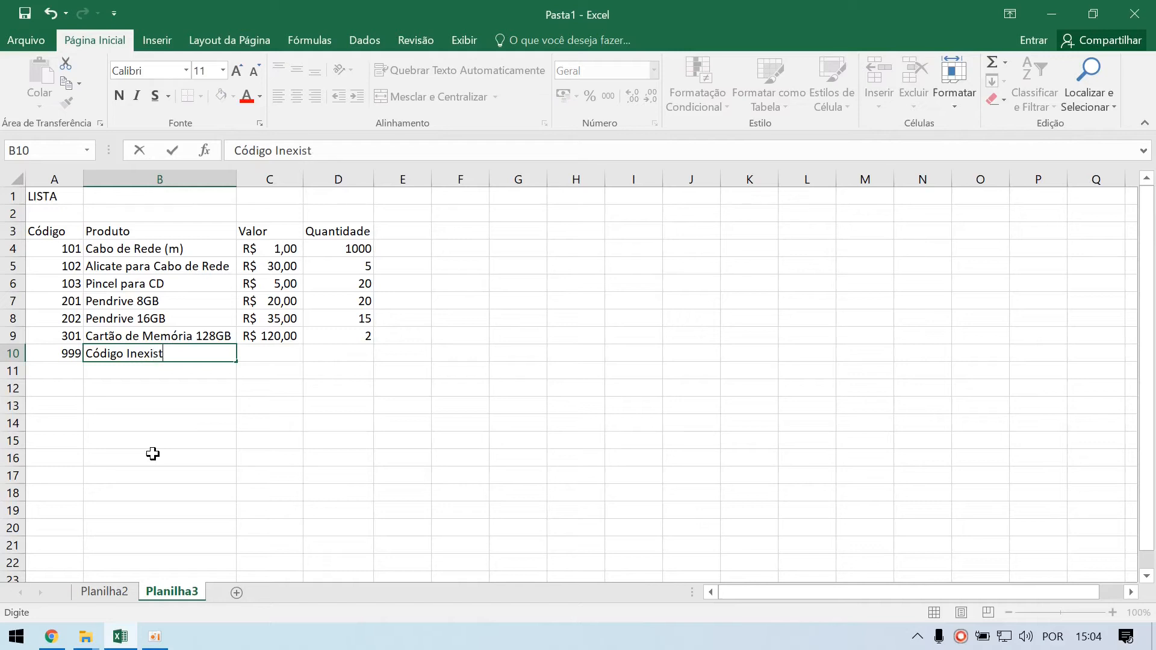
type("ente")
key("Return")
Step: Enter the value 0 in C10 and the quantity 0 in D10 for code 999
key("Up")
key("Right")
type("0")
key("Return")
key("Up")
key("Right")
type("0")
key("Return")
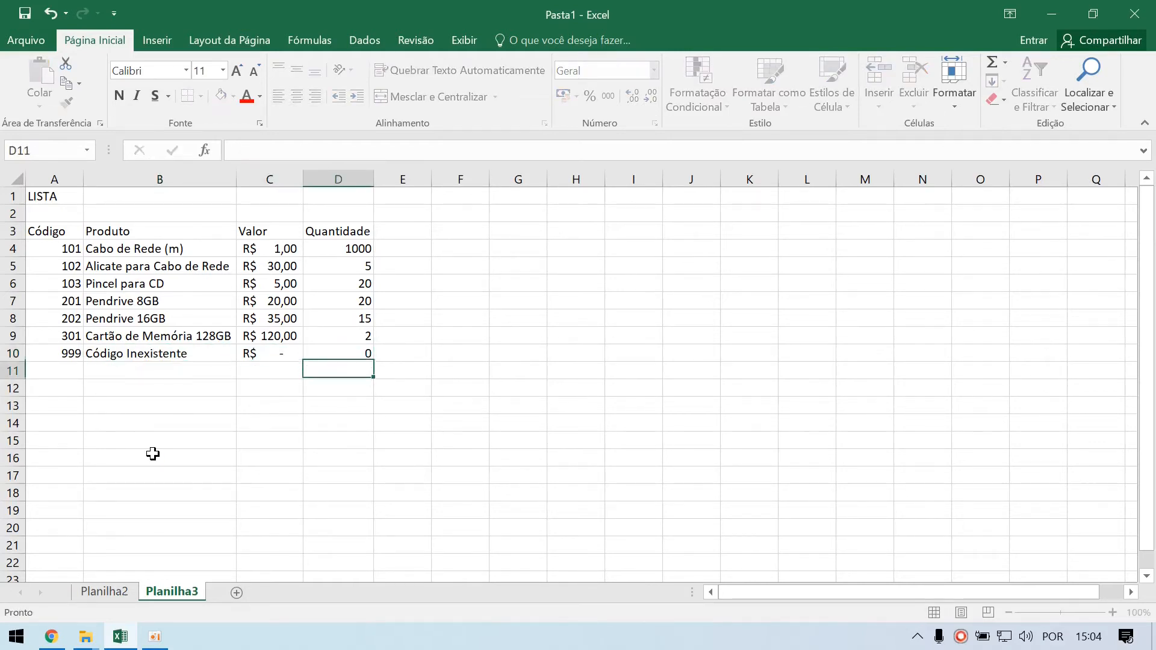
left_click(182, 373)
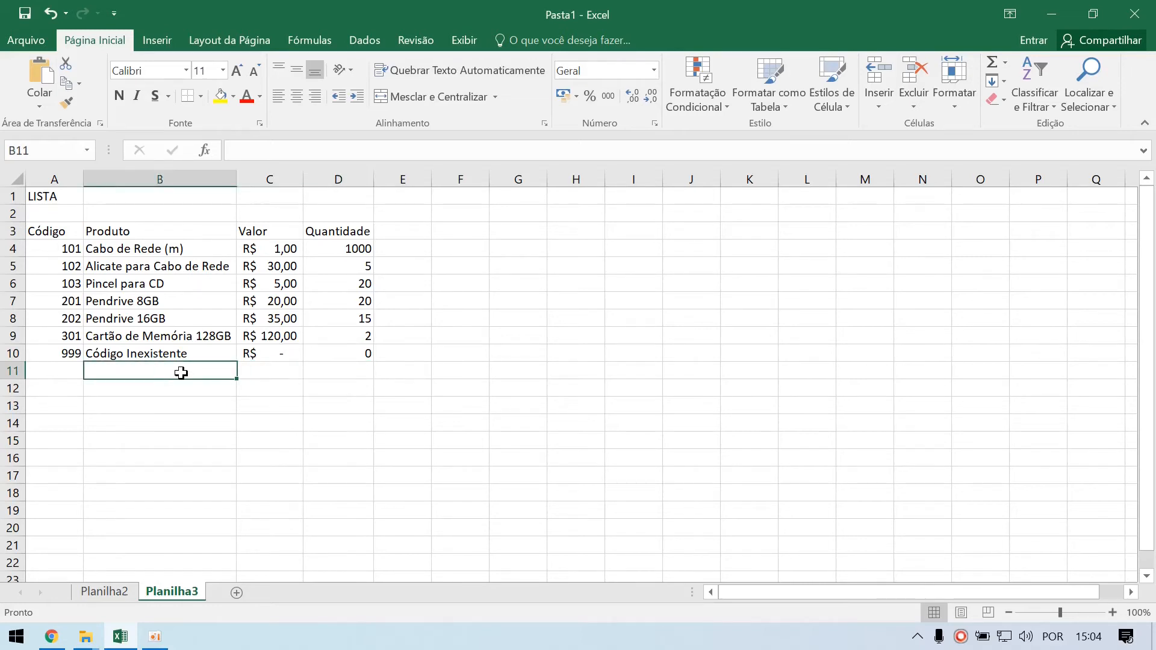
left_click_drag(54, 355, 353, 356)
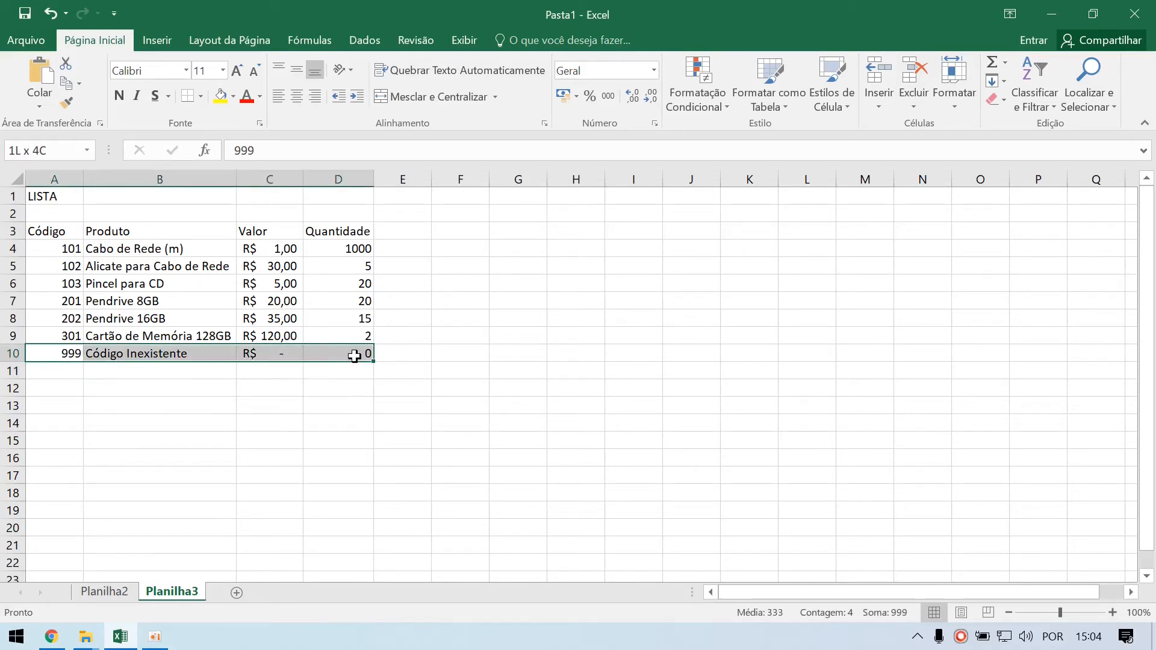
left_click(164, 374)
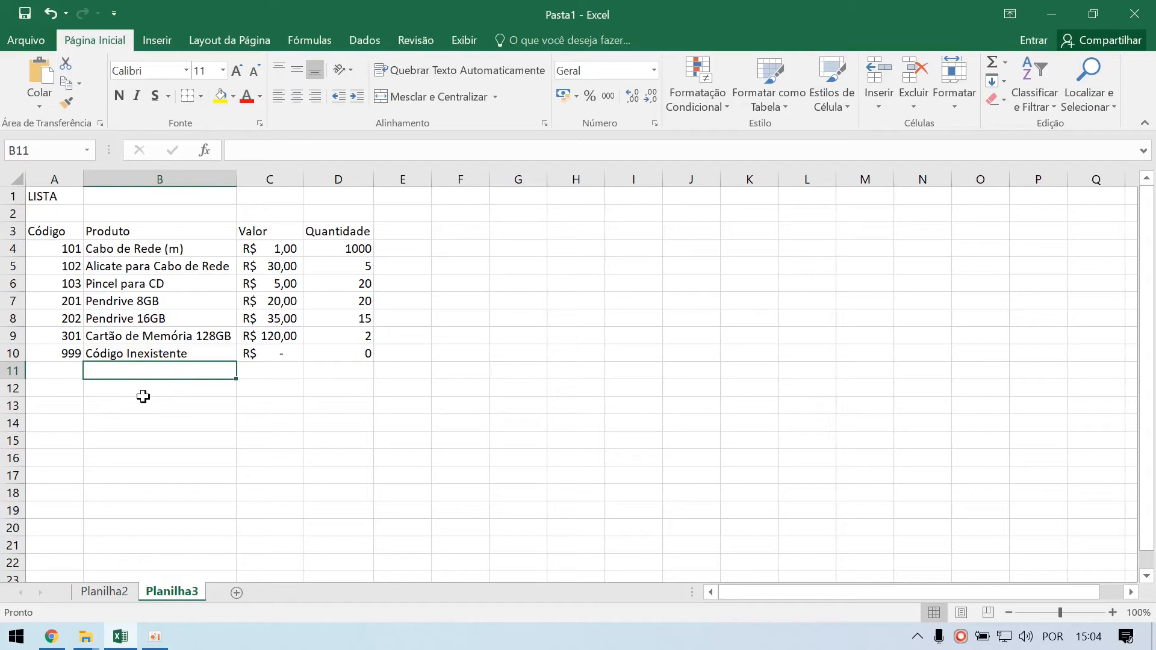
Step: Rename the sheet Planilha3 to "Lista de Produtos"
key("Down")
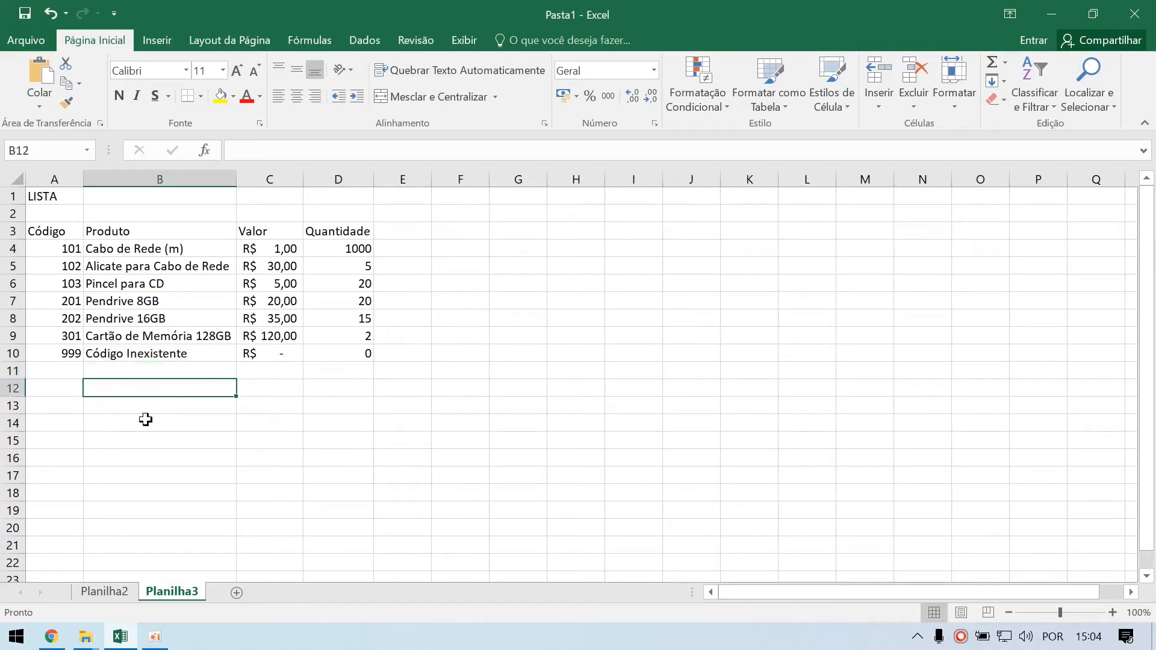
right_click(183, 595)
left_click(232, 426)
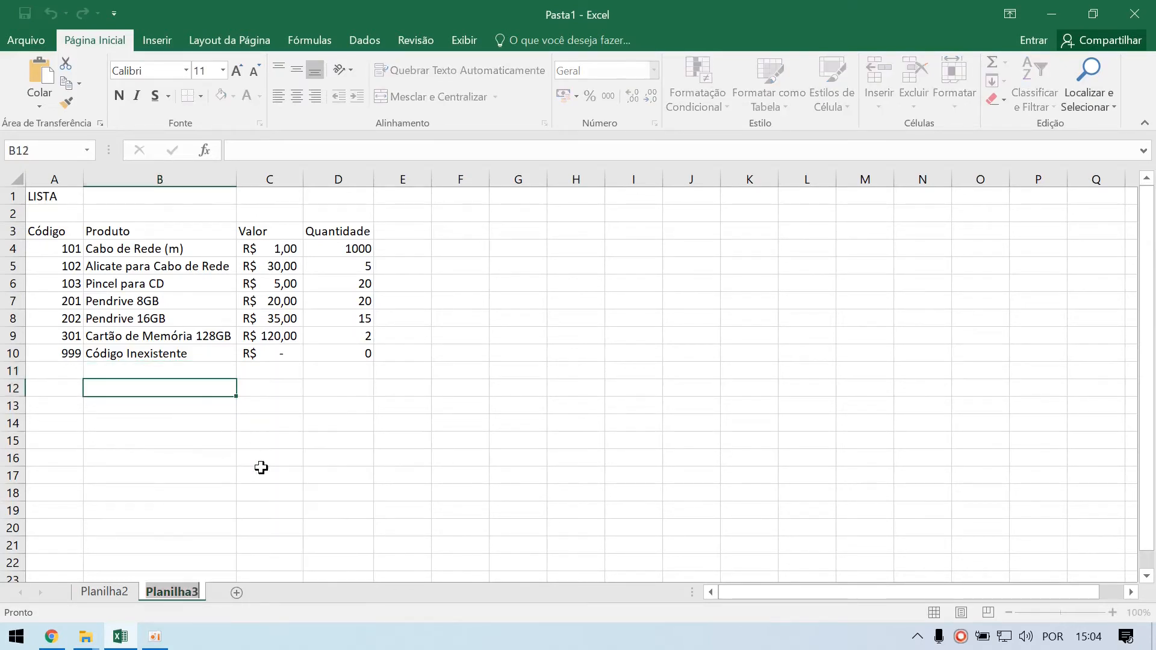
type("Lista")
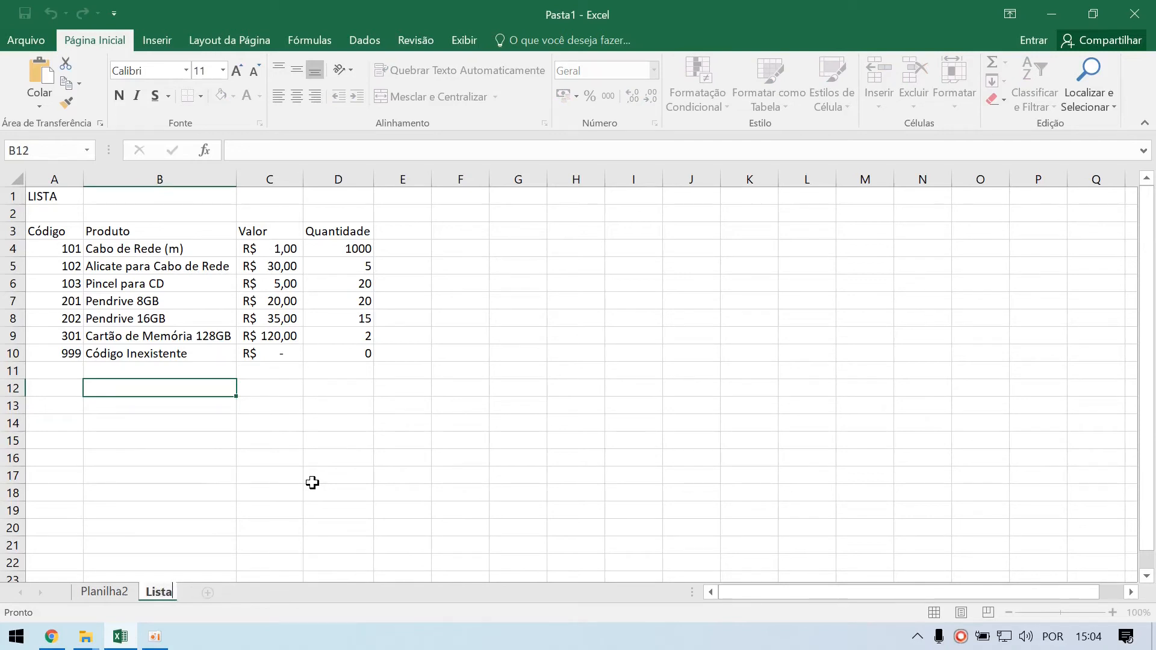
type(" de Produtos")
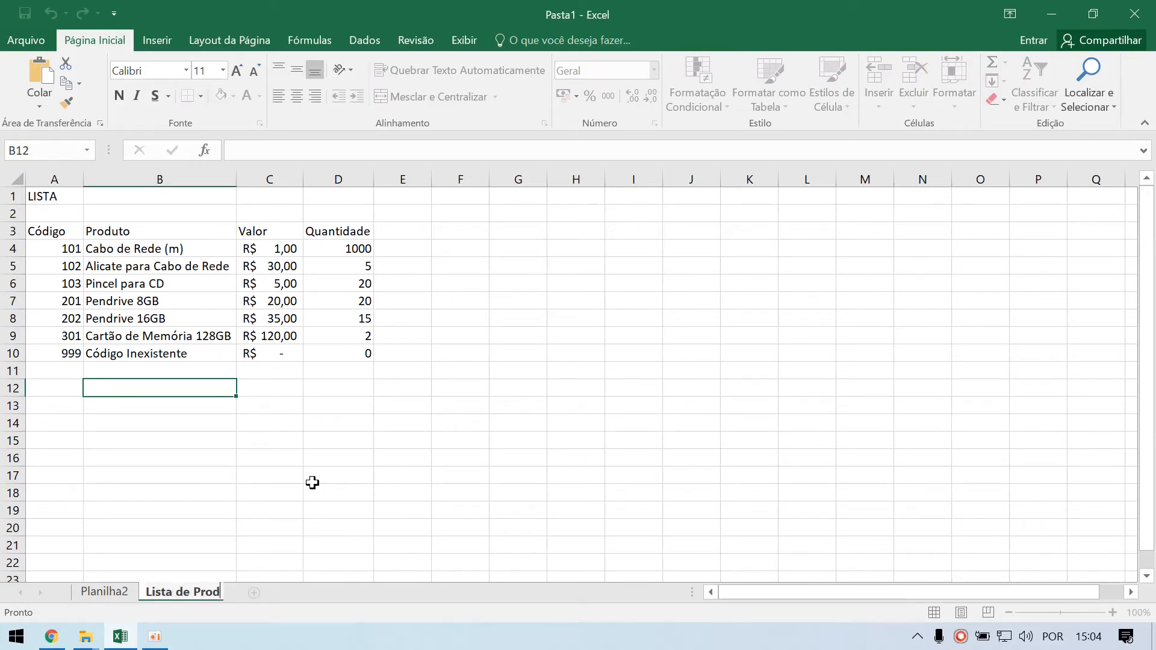
key("Return")
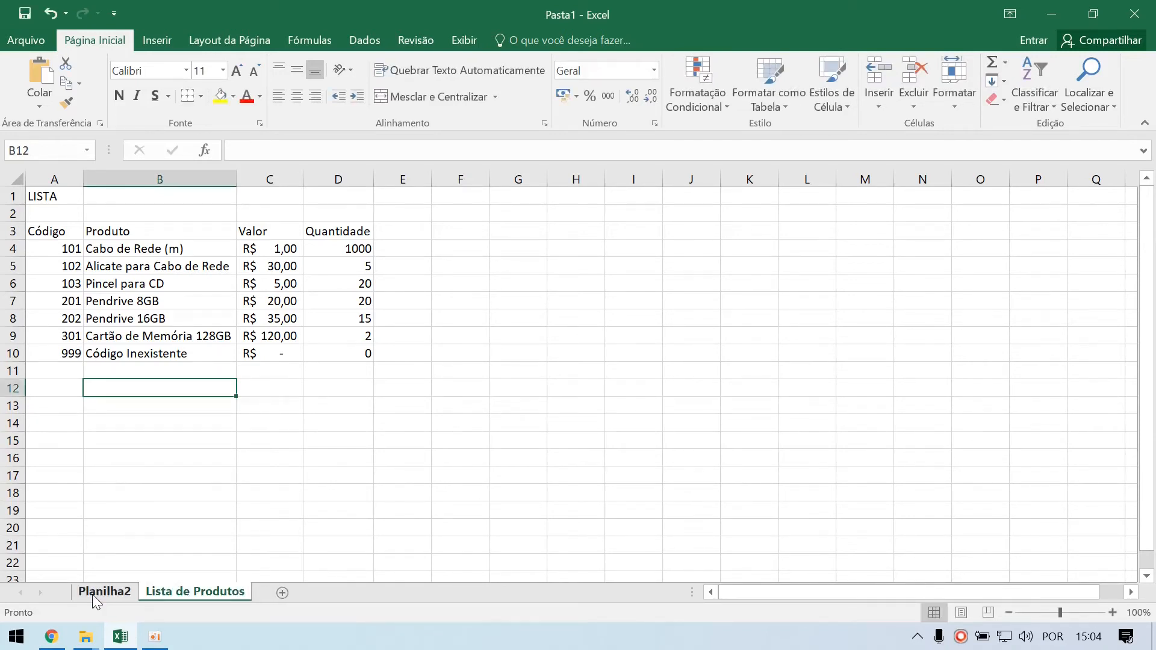
Step: Rename the sheet Planilha2 to "Busca de Produtos"
left_click(93, 594)
right_click(94, 592)
left_click(164, 424)
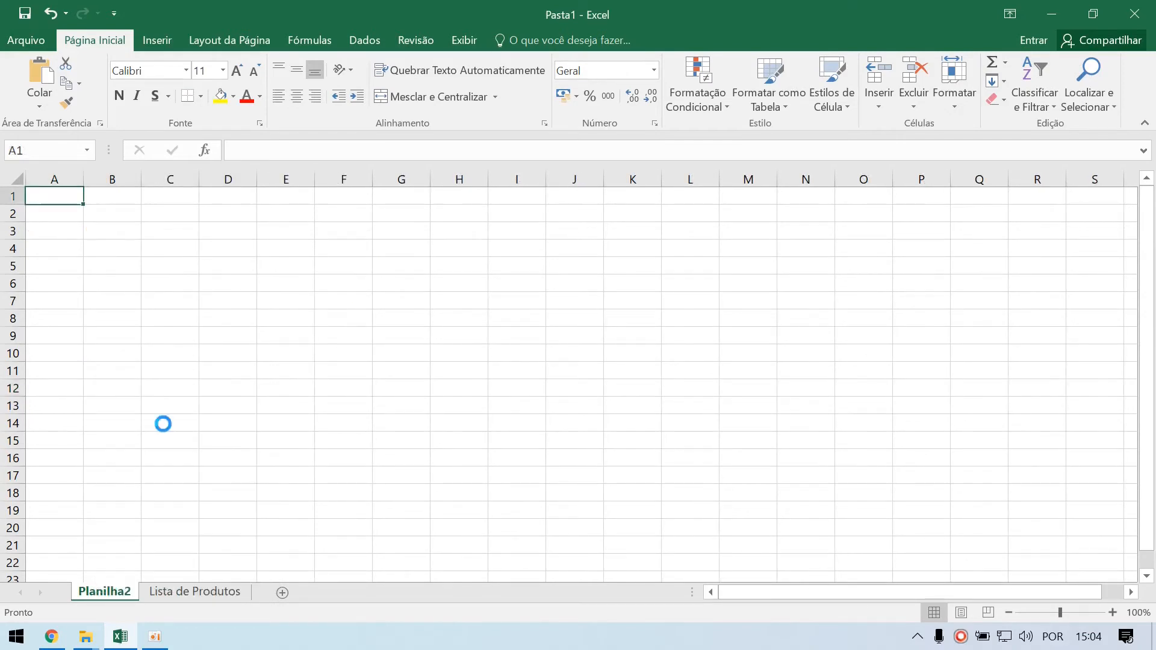
type("Busca de Produtos")
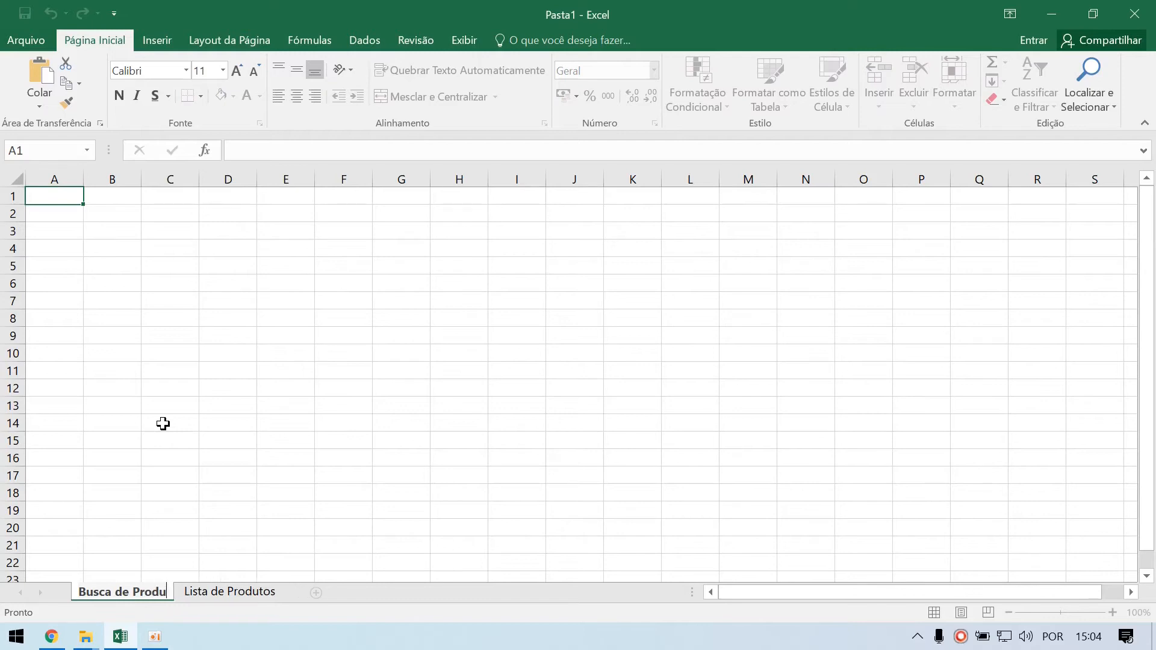
key("Return")
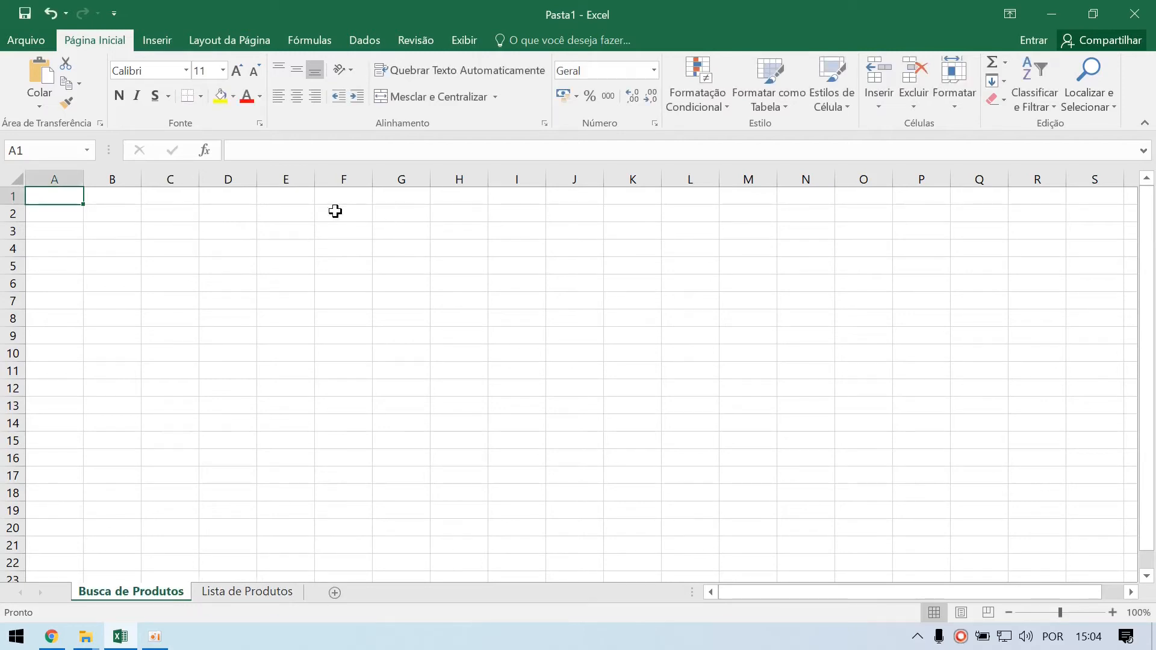
Step: Merge and centre A1:G2 with middle vertical alignment, and enter the title "JAIRO LTDA"
left_click(408, 217, "shift")
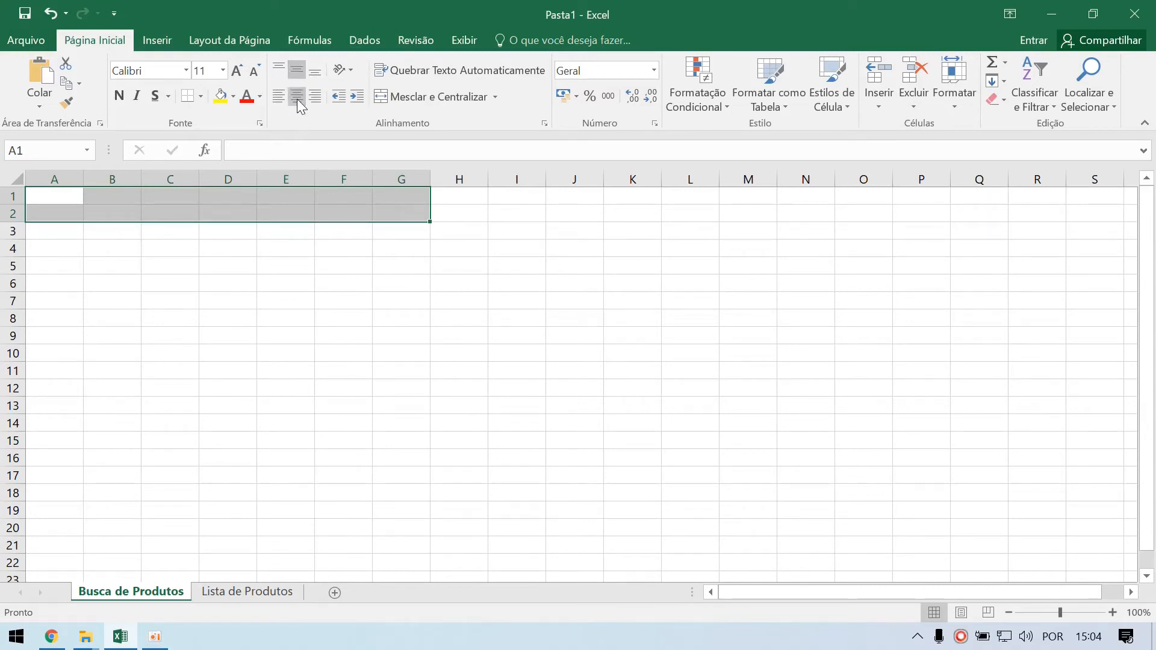
left_click(434, 96)
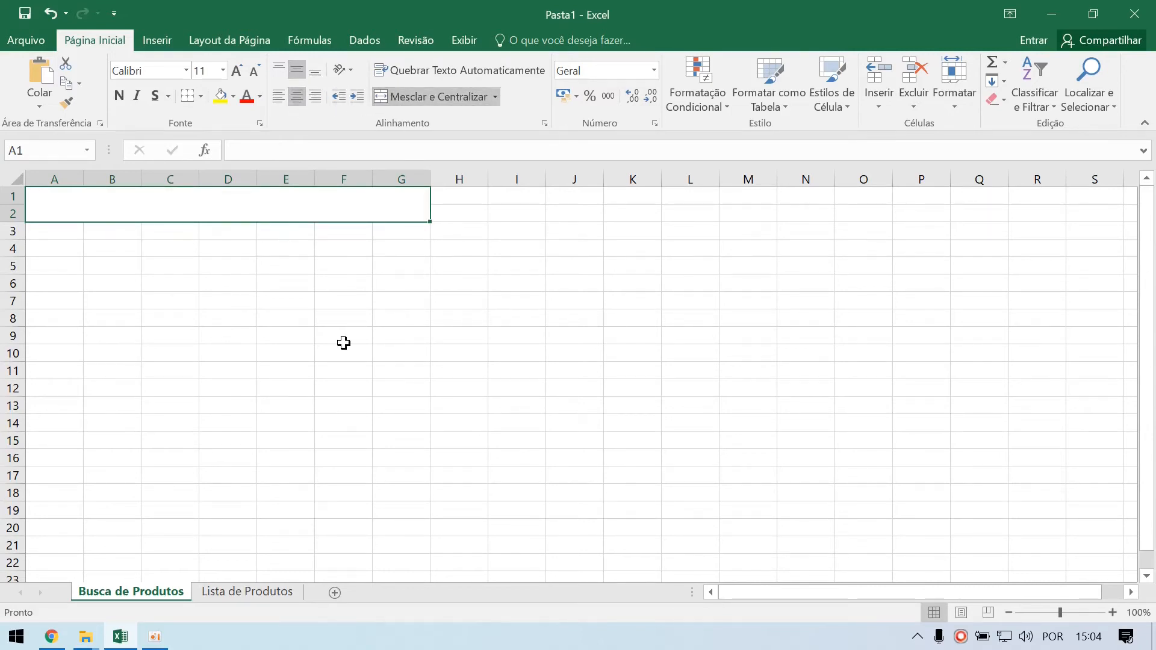
type("JAIRO")
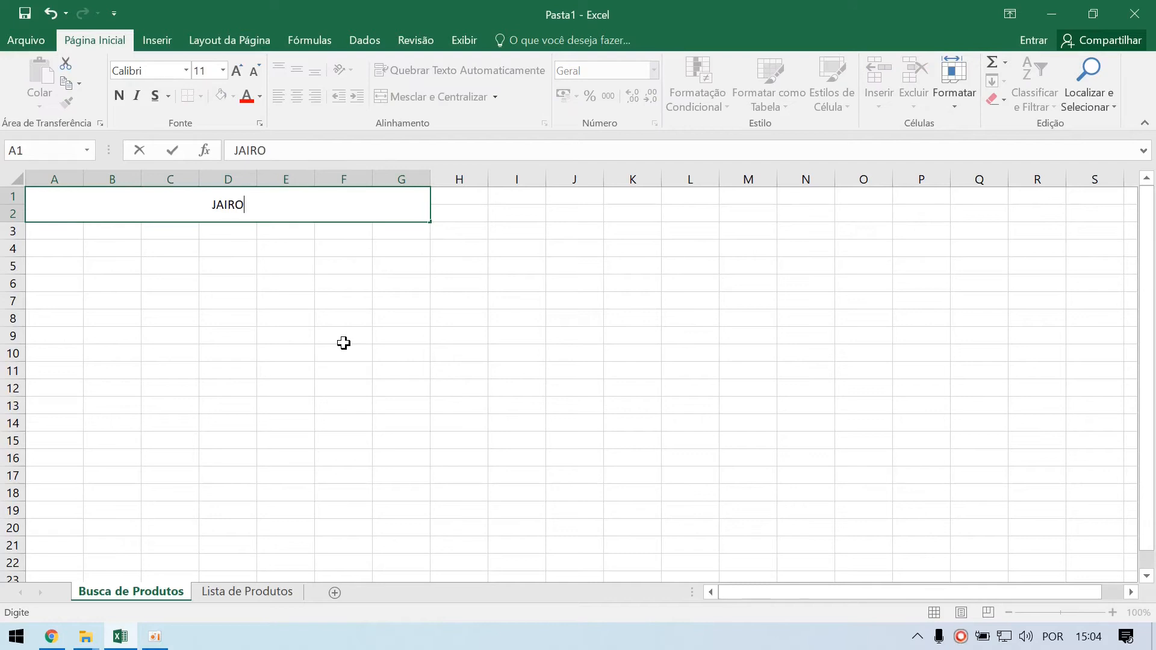
type(" LTDA")
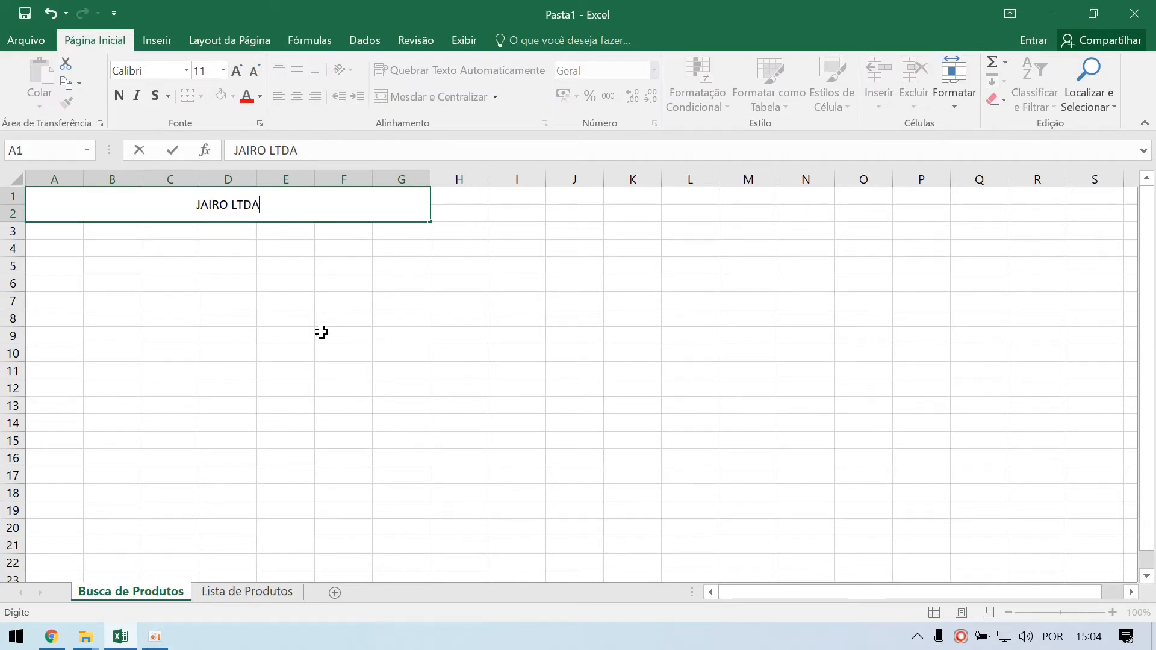
left_click(322, 332)
Step: Fill the merged title cell A1:G2 with a light blue theme colour
left_click(275, 214)
left_click(233, 97)
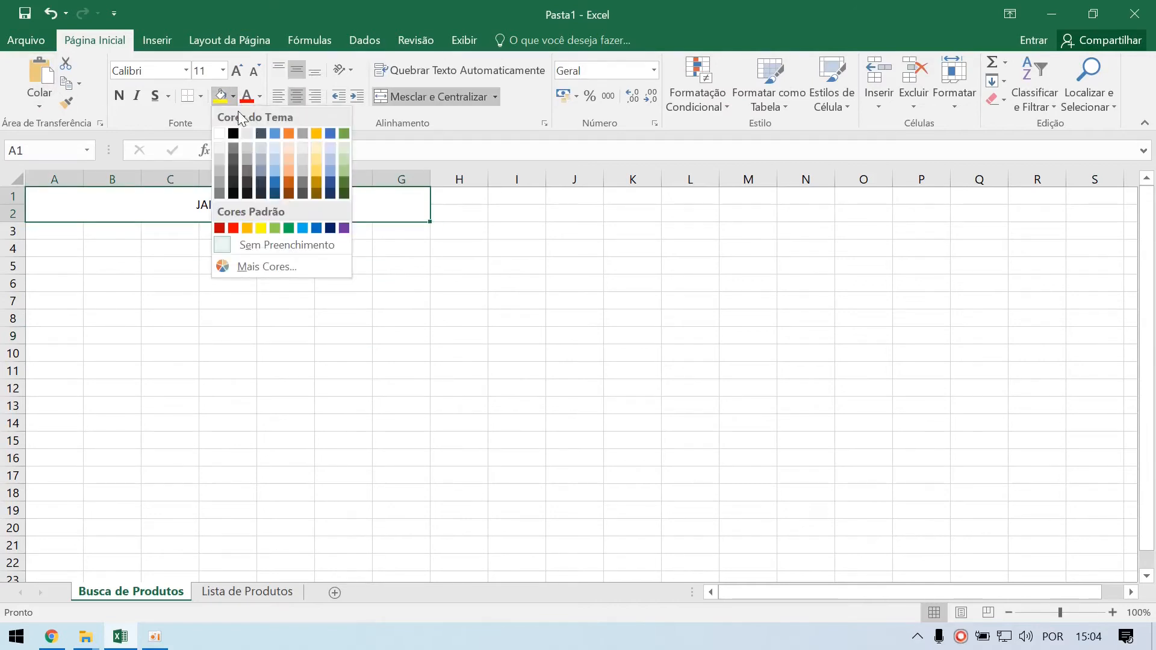
left_click(276, 170)
left_click(186, 324)
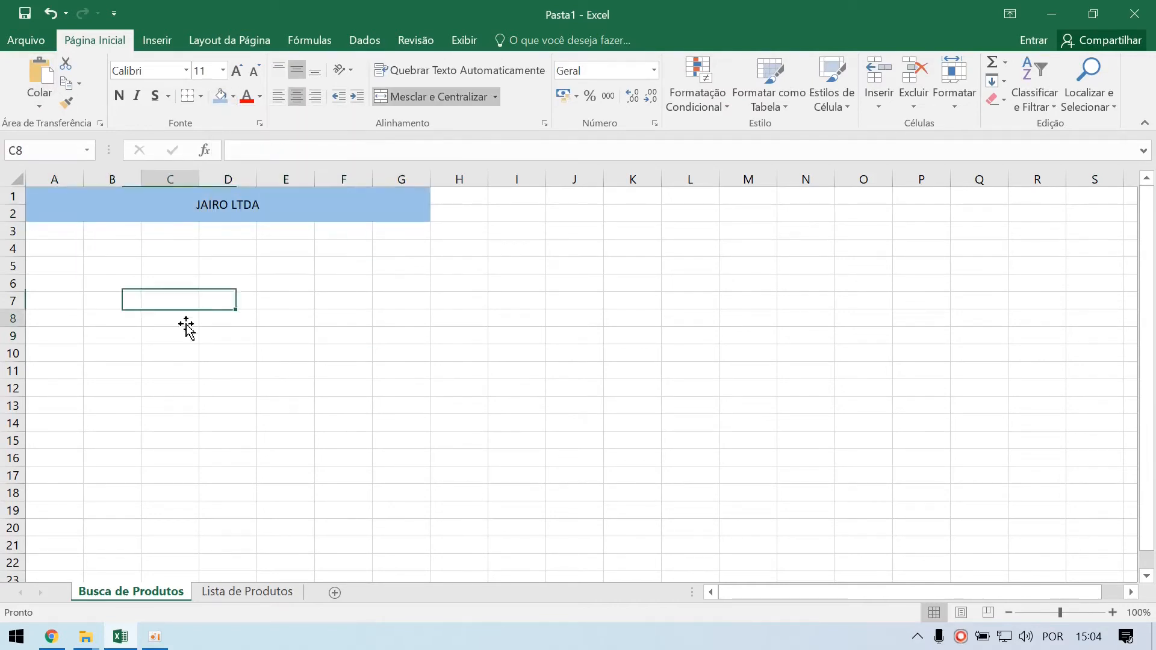
Step: Merge and centre B4:B5 and enter the label "Código" in it
left_click(111, 260)
scroll(153, 272, "up", 1)
scroll(152, 272, "up", 1)
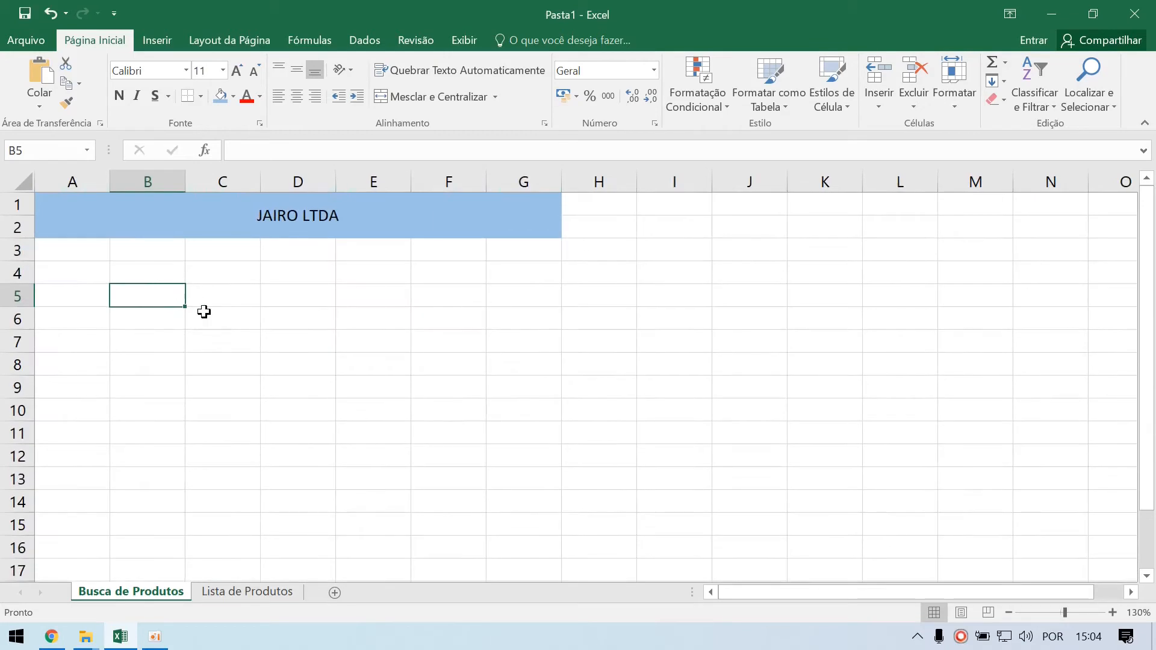
left_click(203, 311)
left_click(166, 284)
left_click(157, 268)
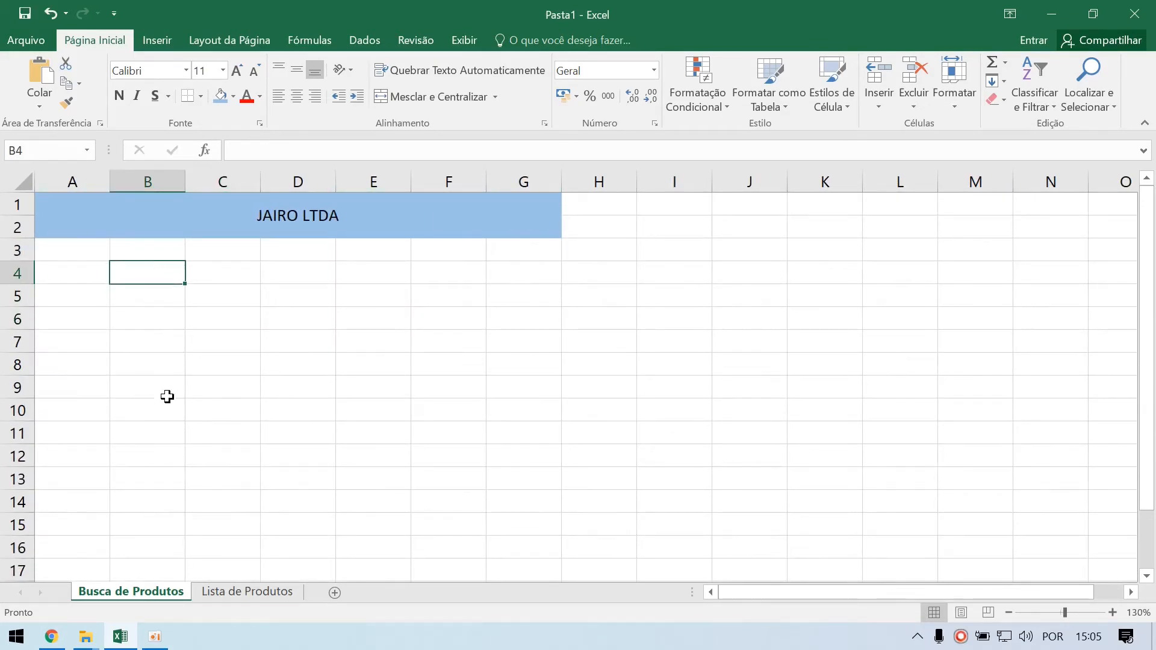
left_click(141, 298, "shift")
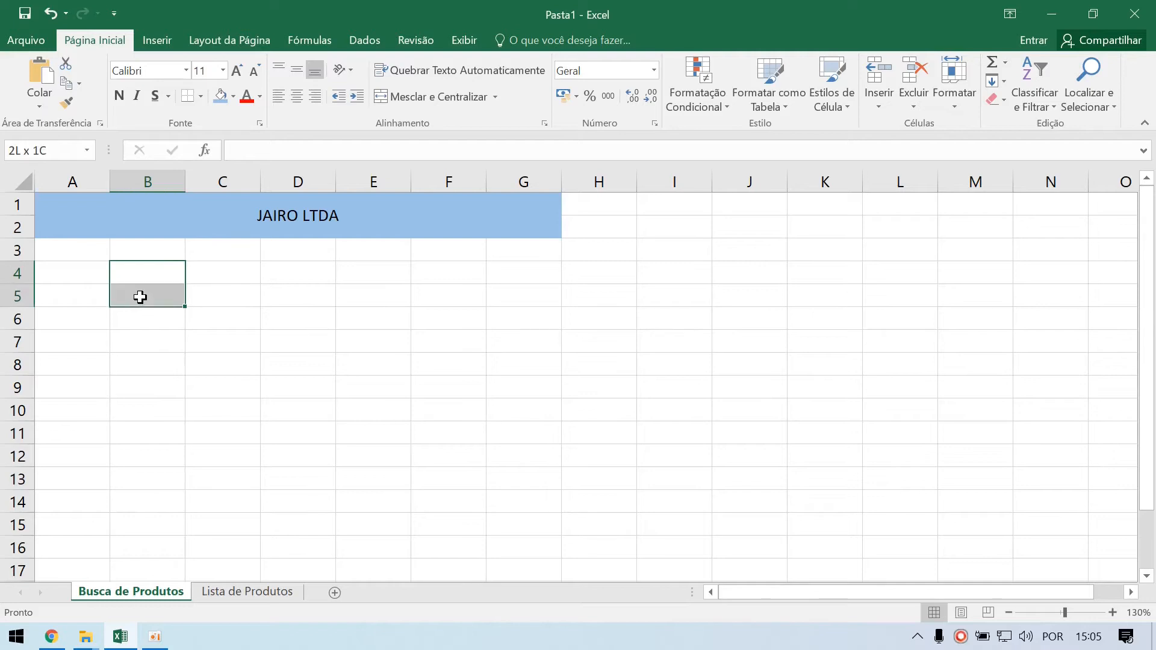
left_click(399, 95)
type("C[od")
key("BackSpace")
key("BackSpace")
key("BackSpace")
type("ódigo")
key("Return")
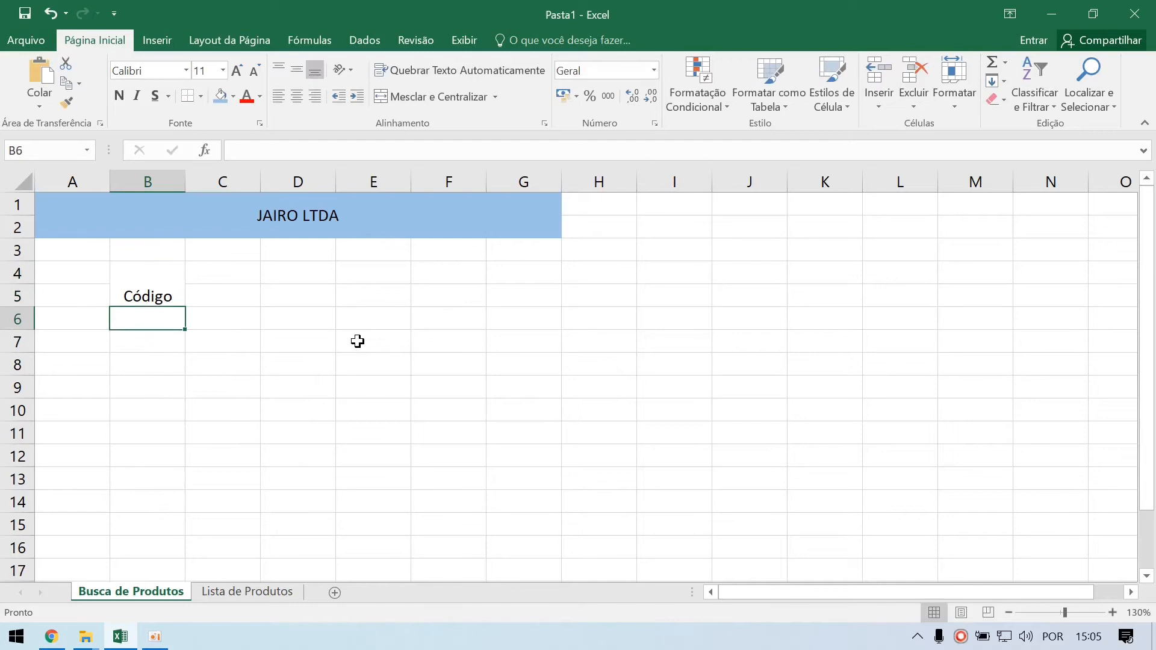
Step: Align the label in B4:B5 vertically to the middle and add a colon so it reads "Código:"
key("Up")
left_click(297, 72)
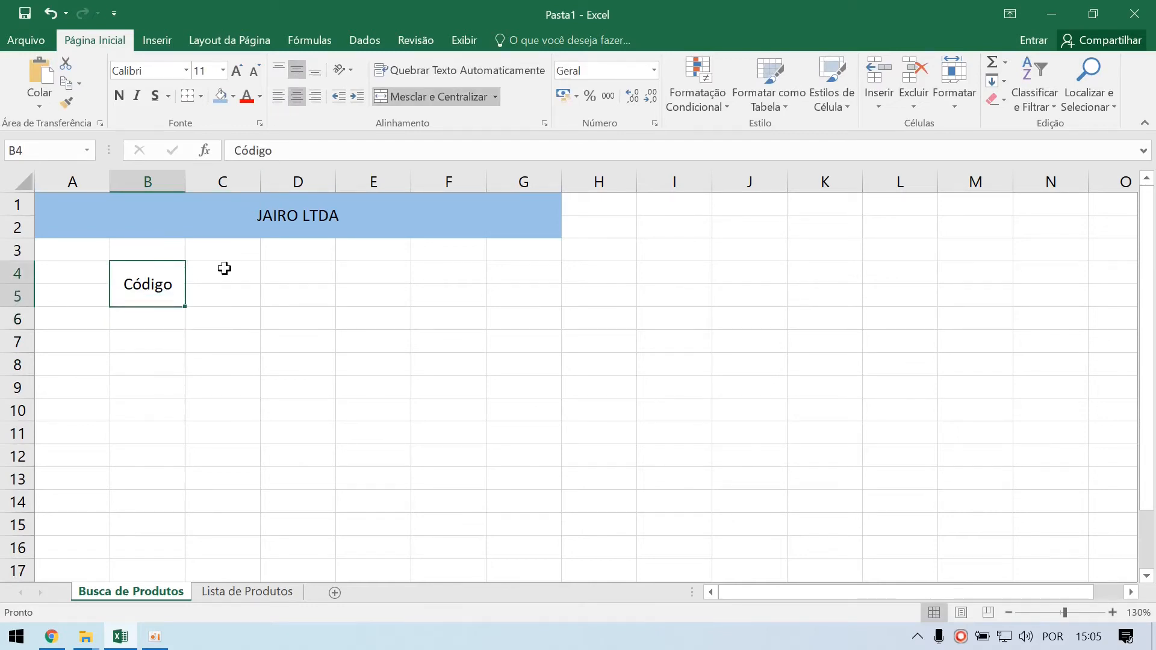
key("F2")
type(":")
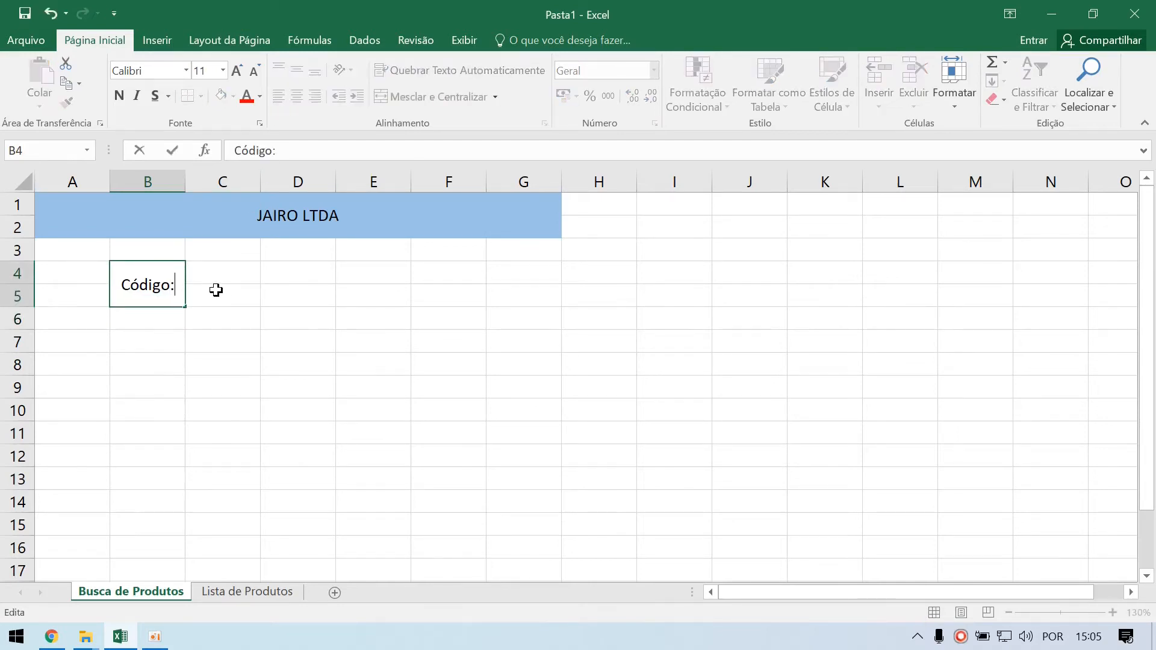
Step: Merge and centre C4:D5 beside the "Código:" label and raise its font size to 18
left_click_drag(216, 290, 216, 290)
key("shift+Right")
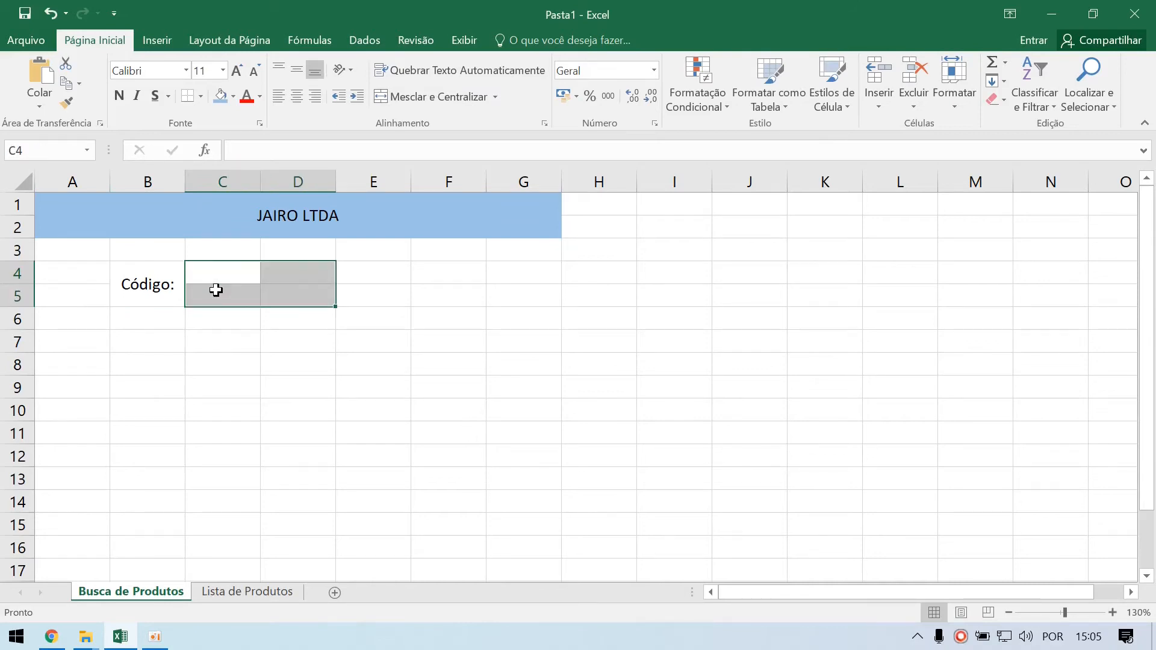
left_click(467, 98)
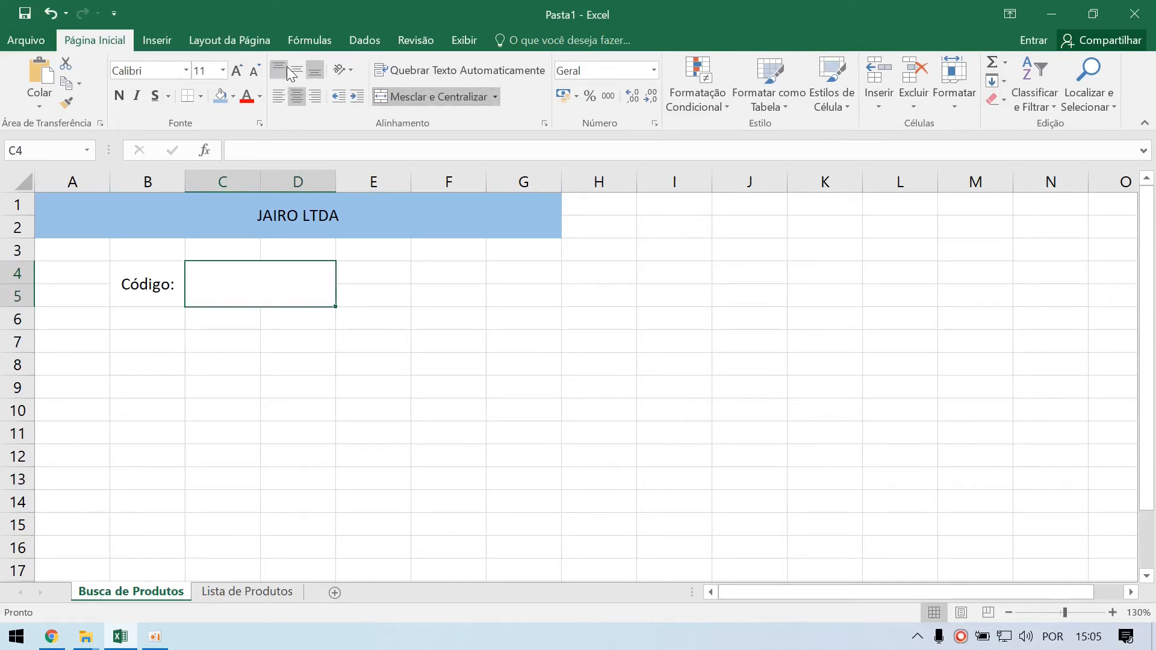
left_click(235, 71)
left_click(236, 71)
left_click(236, 71)
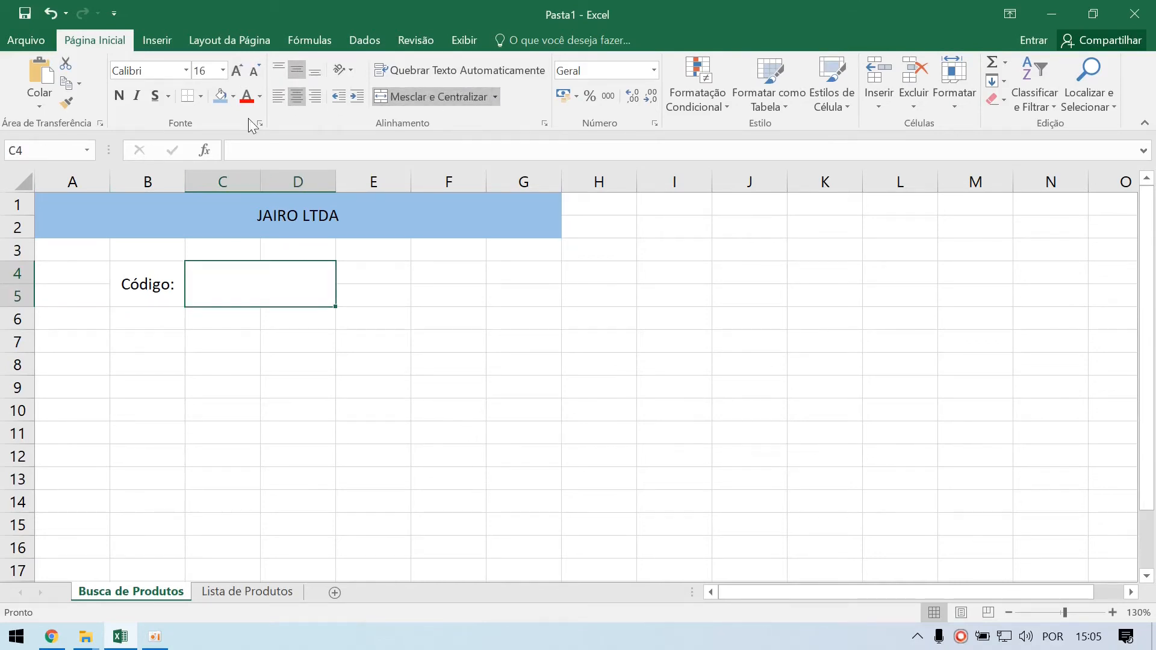
Step: Enter the code 101 in the merged cell C4:D5 and fill it with yellow
type("101")
key("Return")
left_click(275, 287)
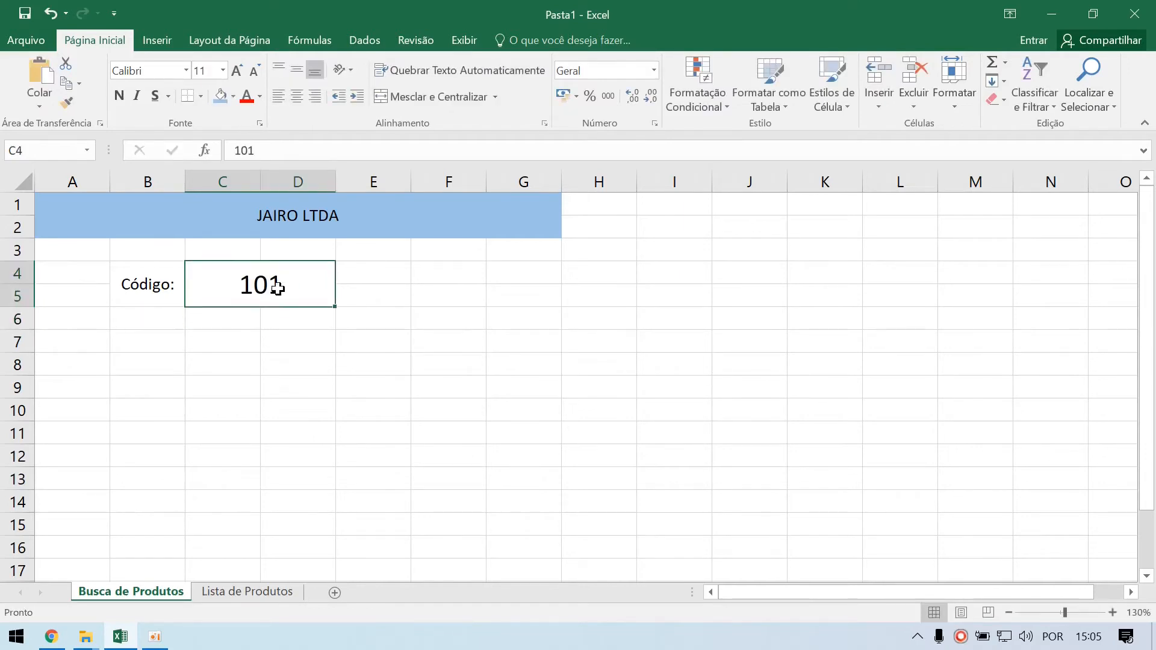
left_click(233, 96)
left_click(260, 229)
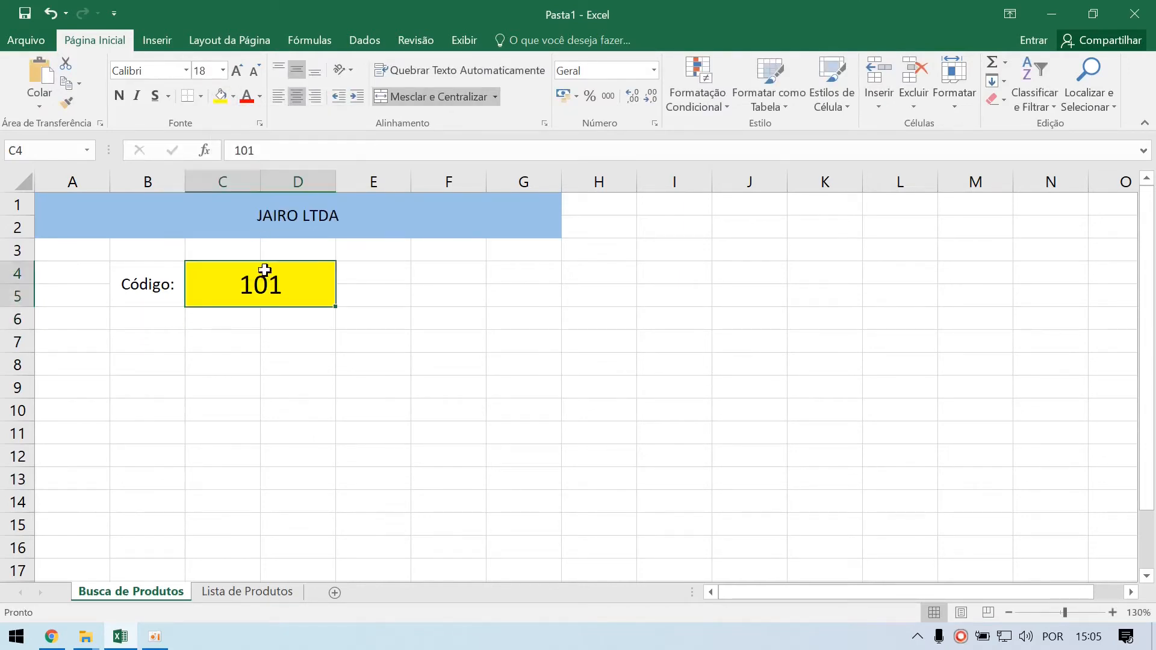
left_click(271, 316)
left_click(124, 364)
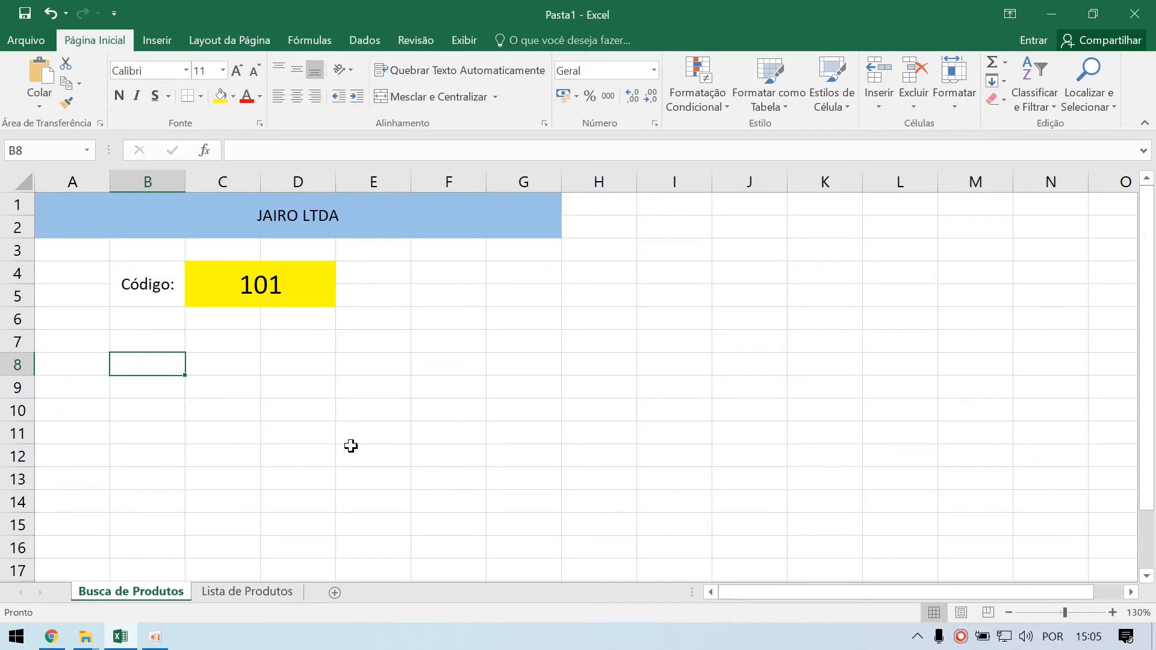
key("Up")
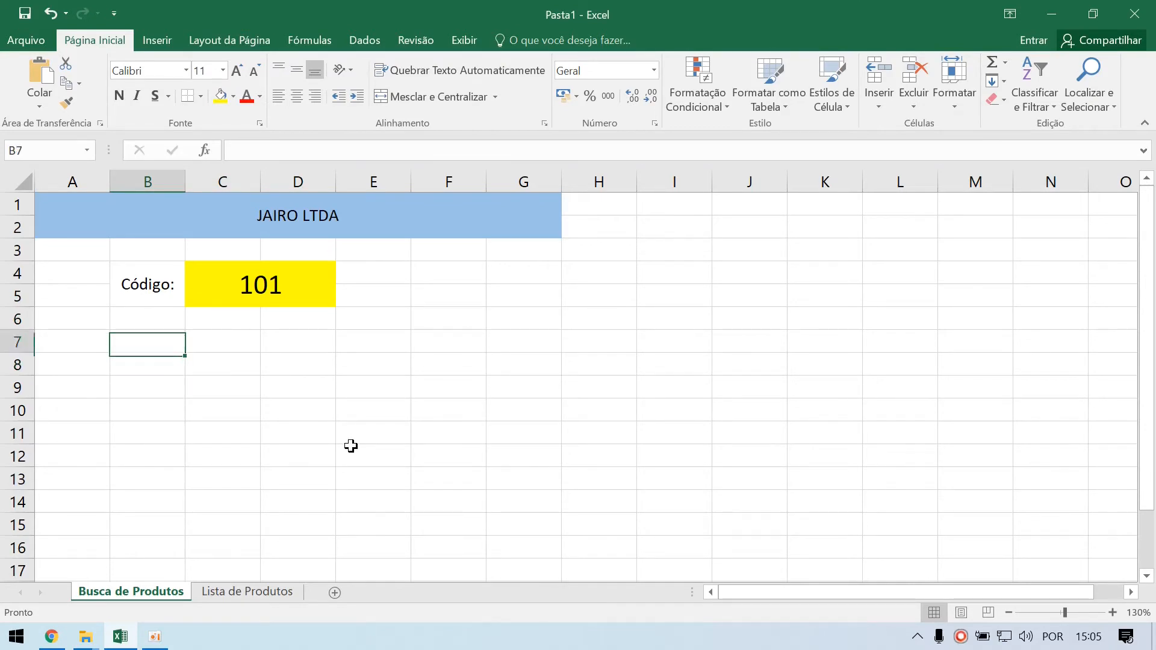
key("Up")
key("Up")
key("Right")
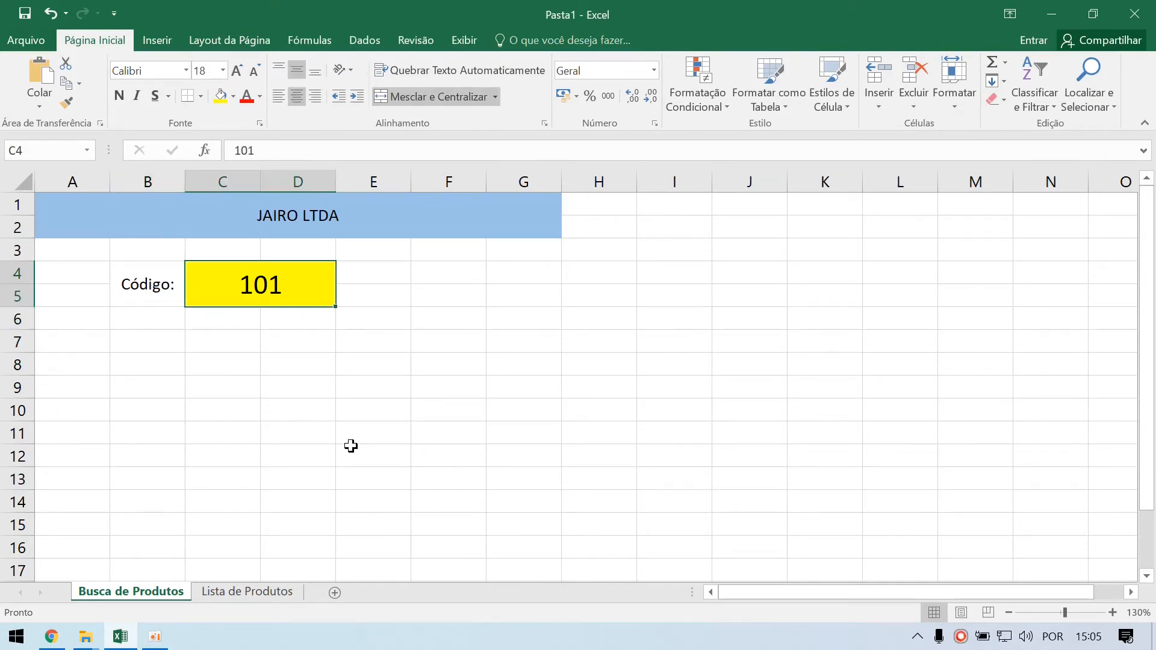
key("Left")
key("Down")
key("Left")
key("Down")
key("Down")
key("Right")
key("Left")
key("Right")
key("Left")
key("Up")
key("Right")
key("Down")
key("Up")
key("Down")
key("Up")
Step: Enter the labels "Nome:", "Valor:" and "Quantidade:" in B8, B9 and B10
key("Down")
type("Nome")
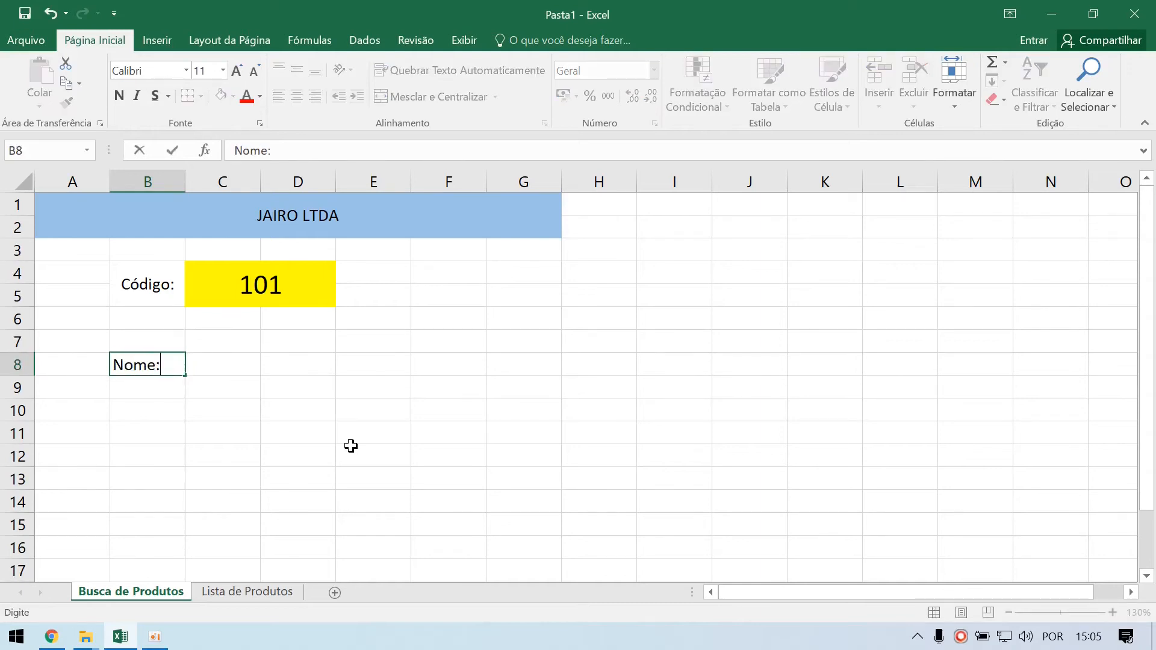
key("Return")
type("Valor:")
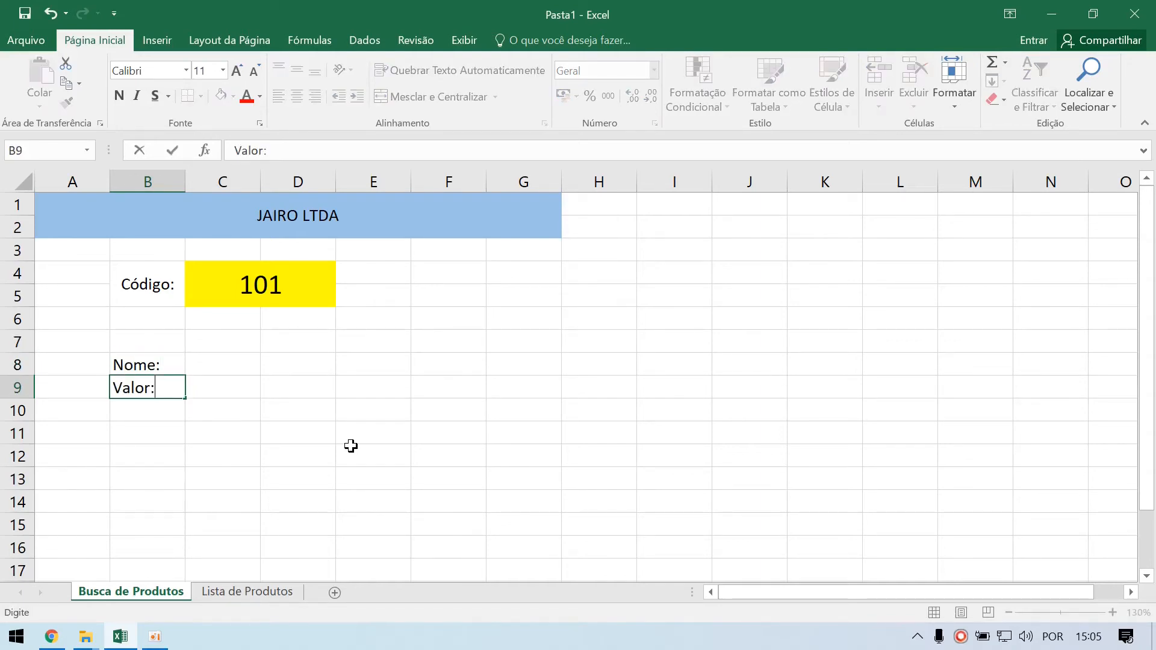
key("Return")
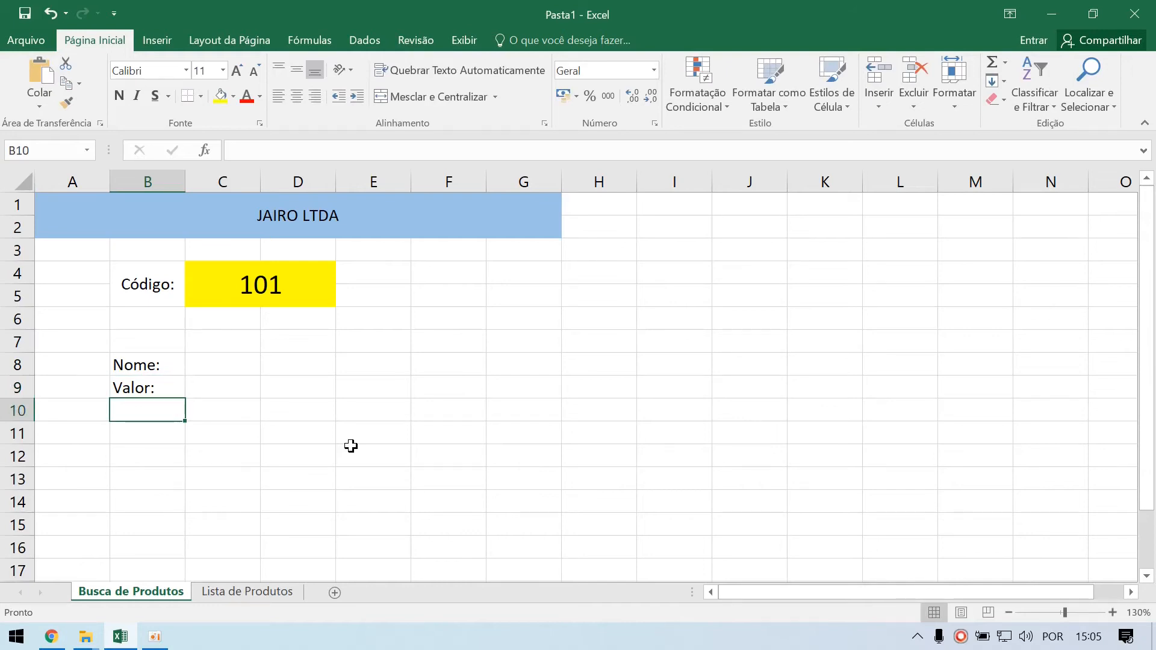
type("Quantidade:")
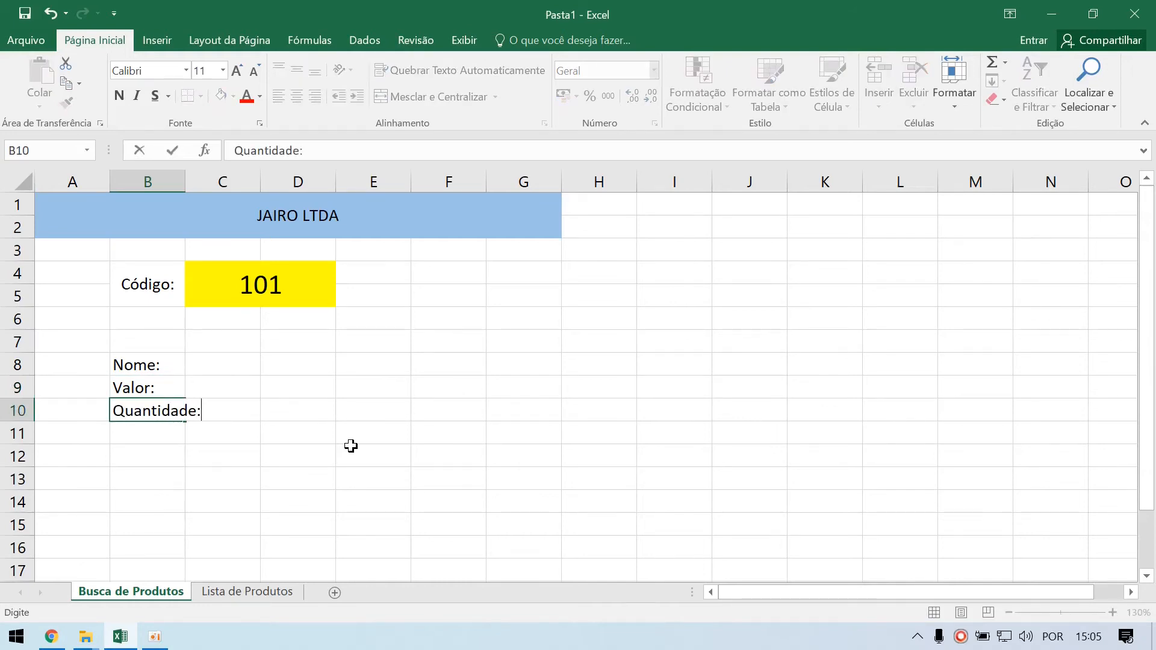
key("Return")
Step: Fit column B to its contents and right-align the labels in B8:B10
double_click(184, 171)
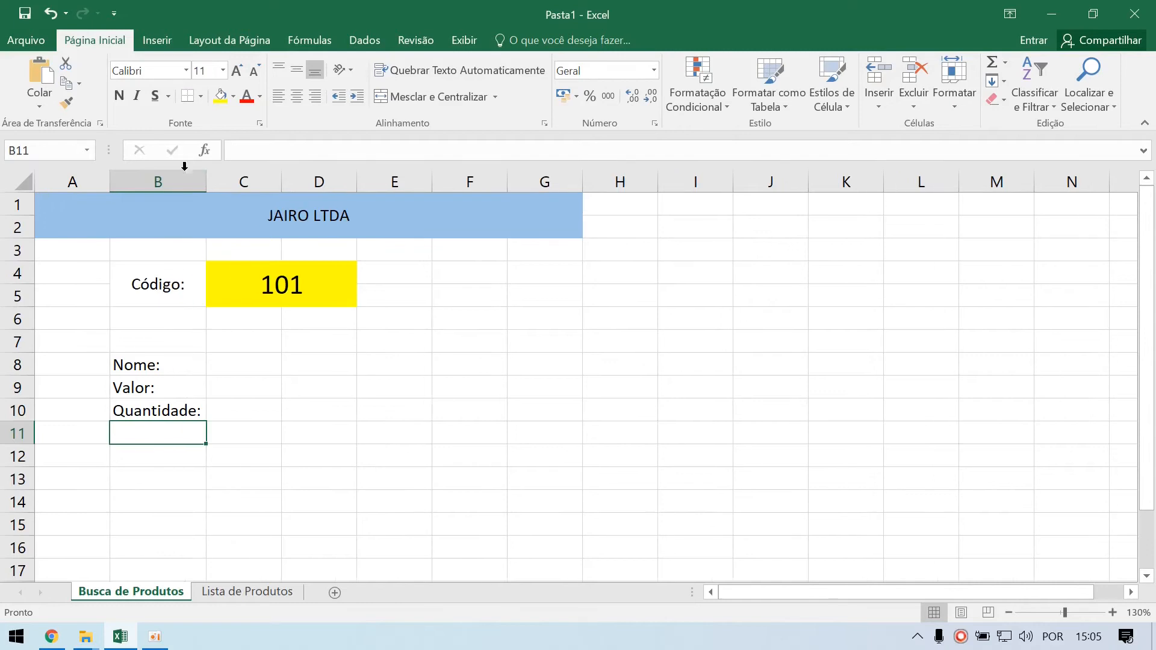
left_click_drag(163, 364, 160, 408)
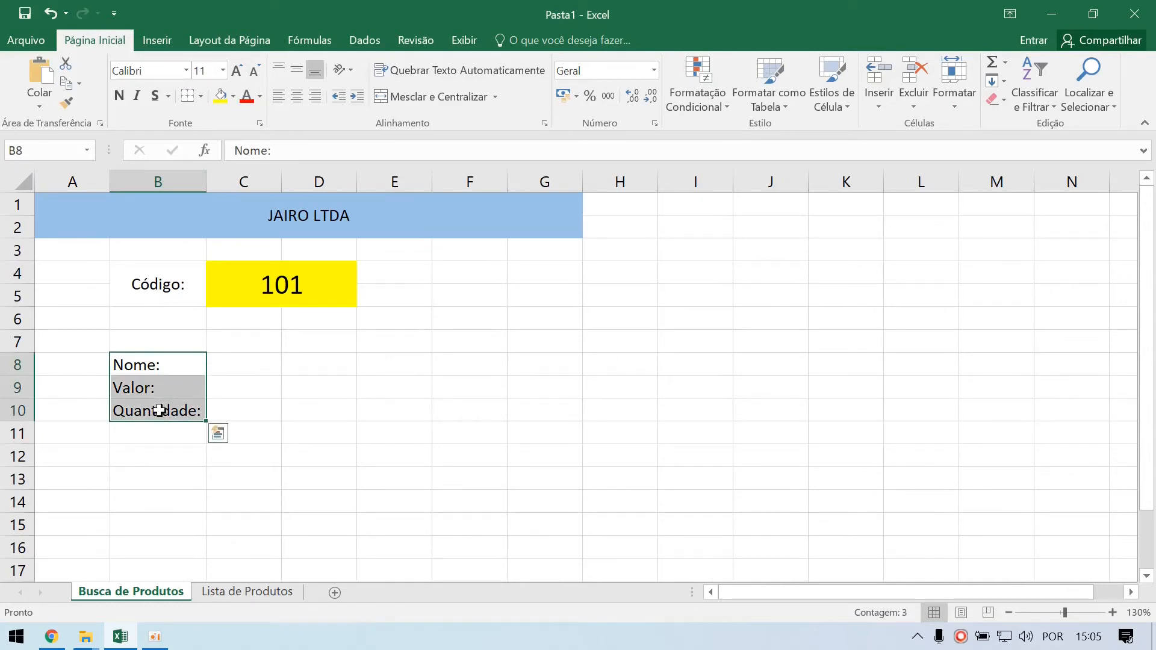
left_click(315, 97)
Step: Merge and centre C8:F8 beside the "Nome:" label
left_click_drag(248, 363, 476, 365)
left_click(431, 97)
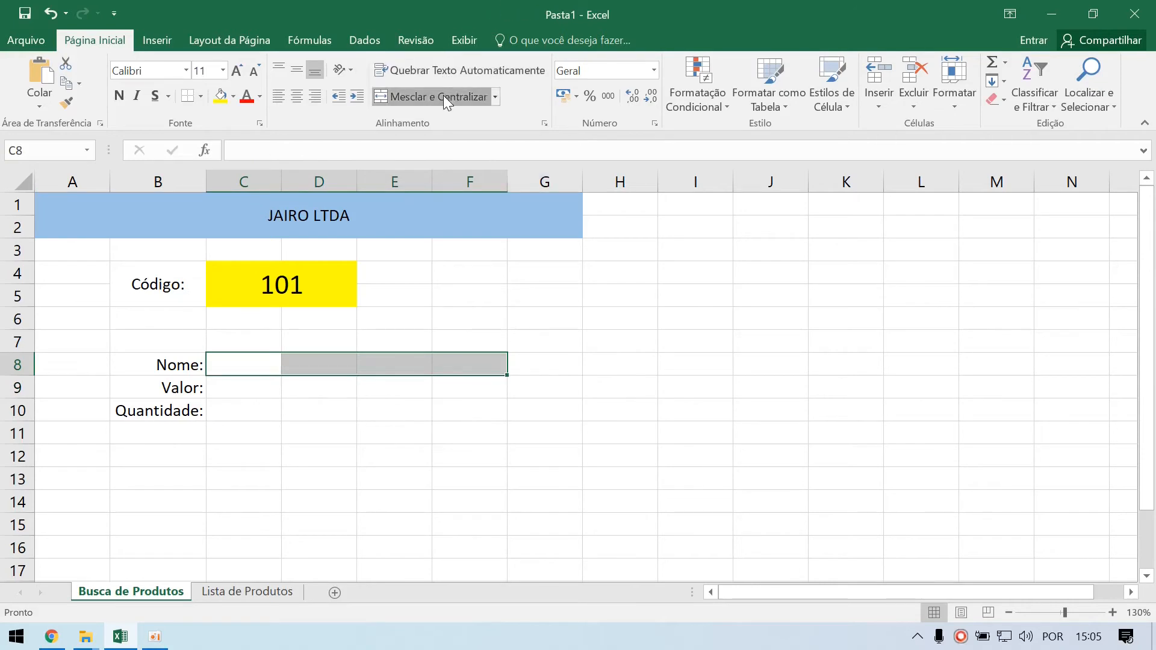
Step: Merge and centre C9:F9 beside "Valor:" and C10:F10 beside "Quantidade:"
left_click_drag(240, 386, 475, 390)
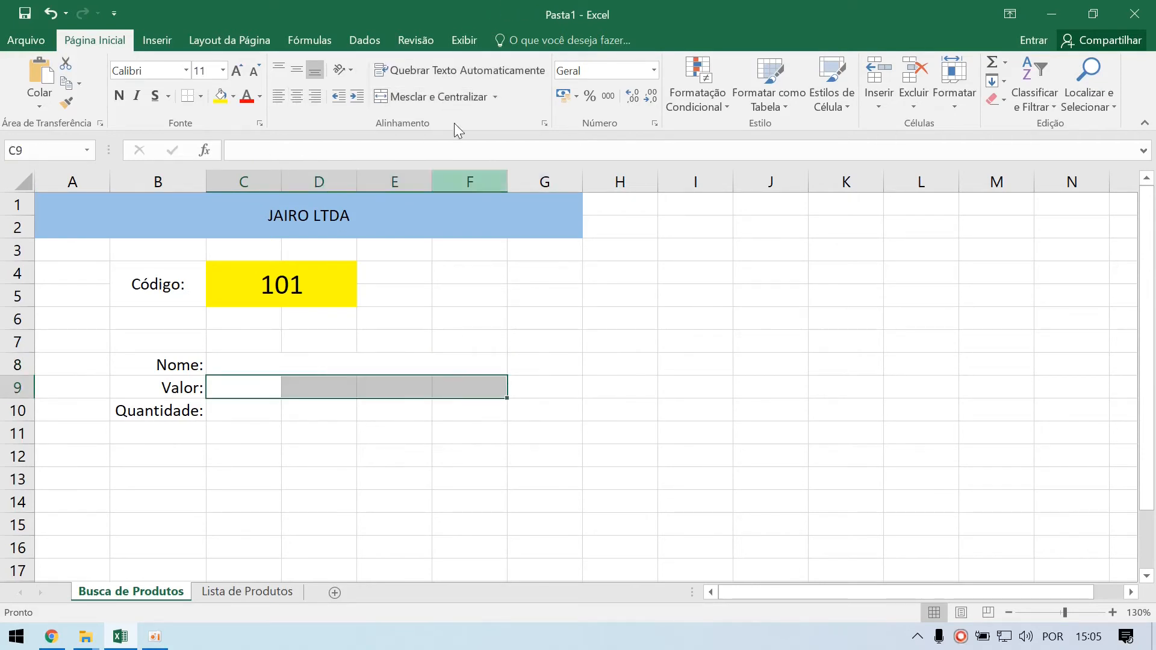
left_click(438, 96)
left_click(252, 412)
left_click_drag(252, 412, 464, 413)
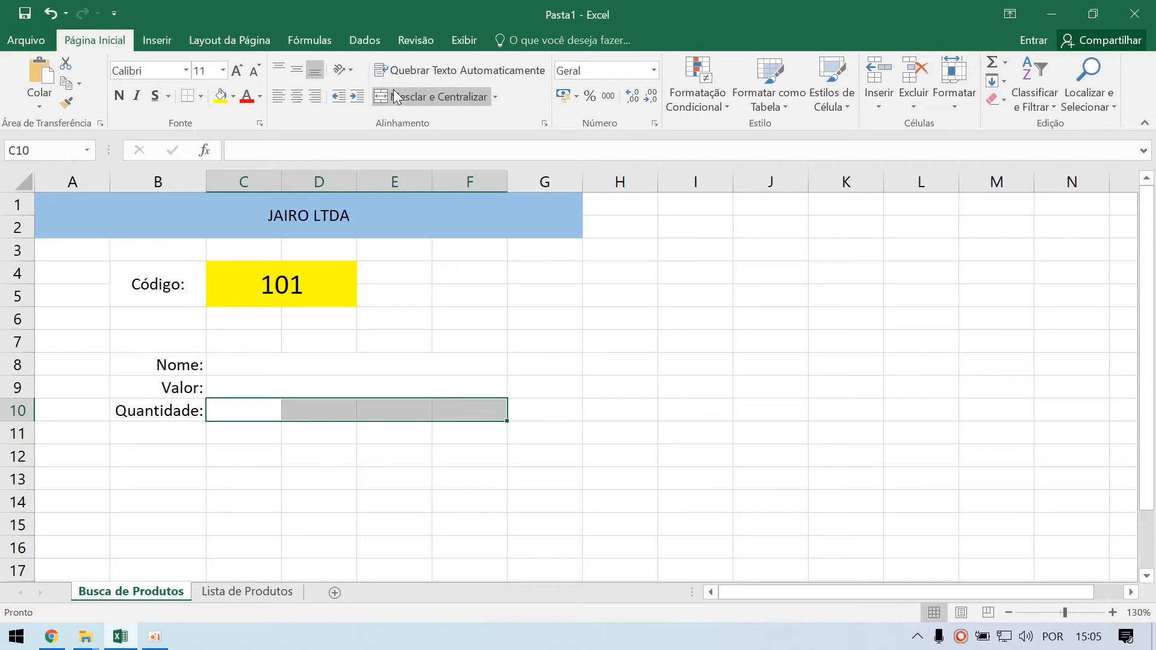
left_click(438, 96)
Step: Examine the code cell, the merged result cells C8:F10 and the product table on the "Lista de Produtos" sheet
left_click(322, 365)
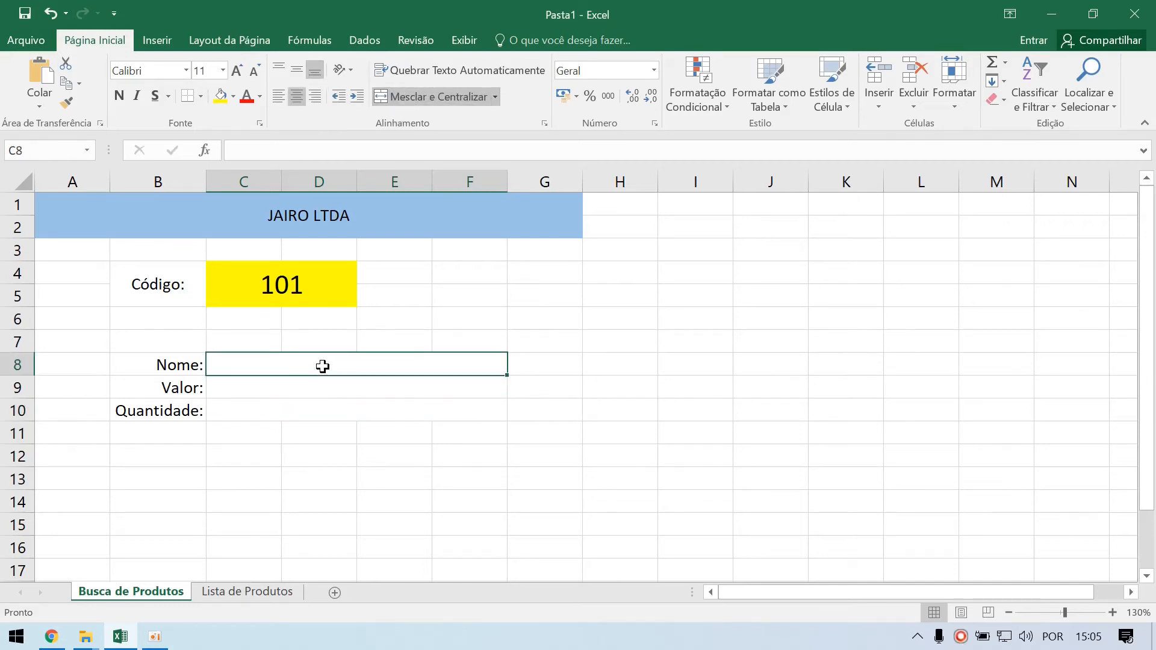
left_click(323, 403, "shift")
left_click_drag(181, 366, 332, 404)
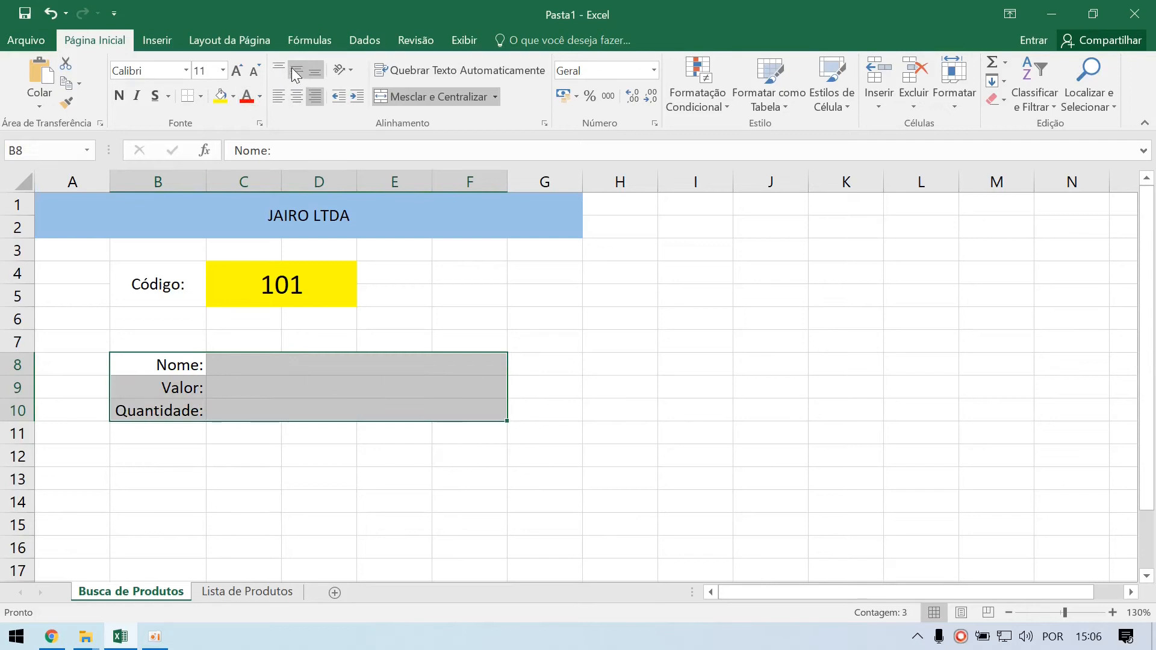
left_click(279, 380)
left_click(260, 367)
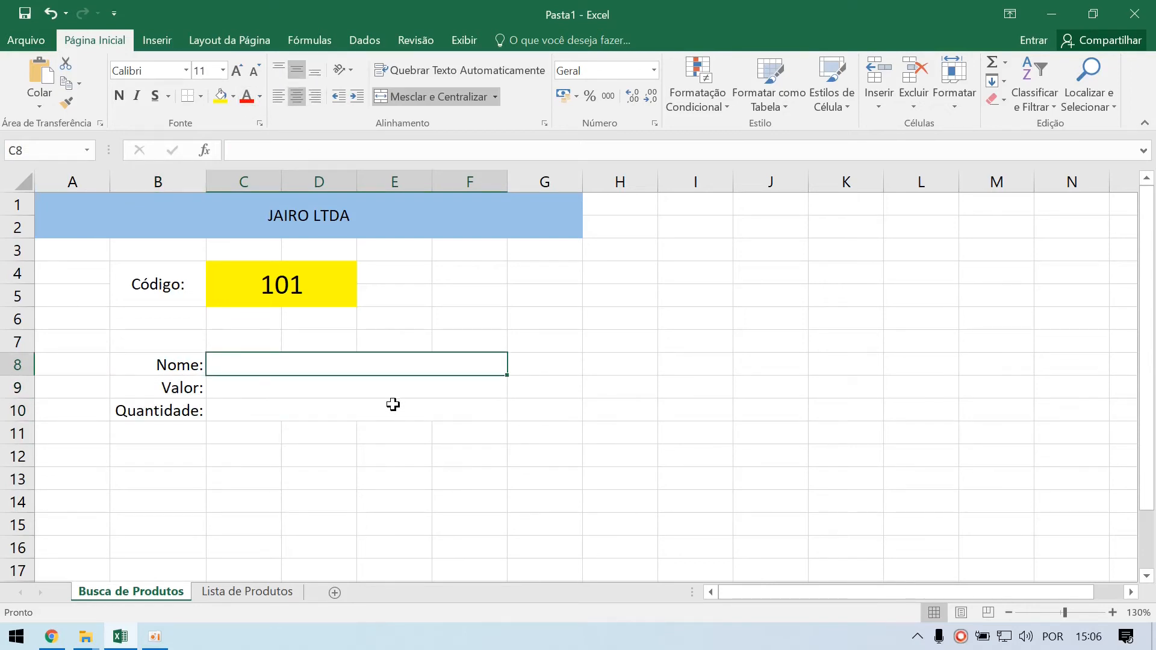
left_click(328, 292)
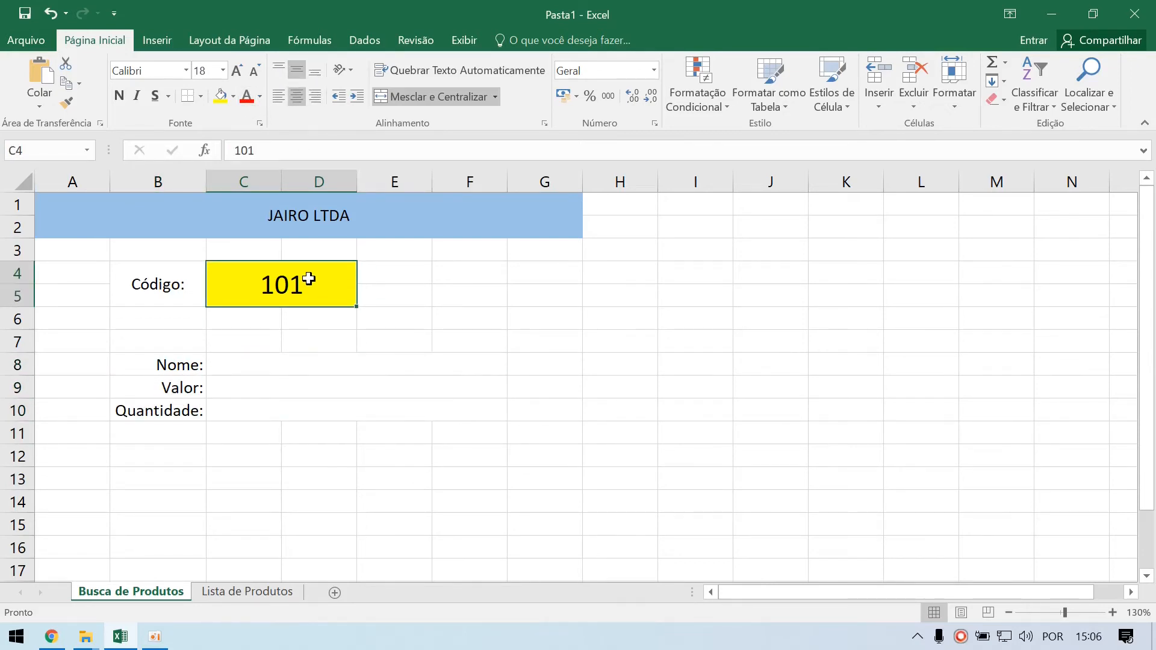
left_click(257, 592)
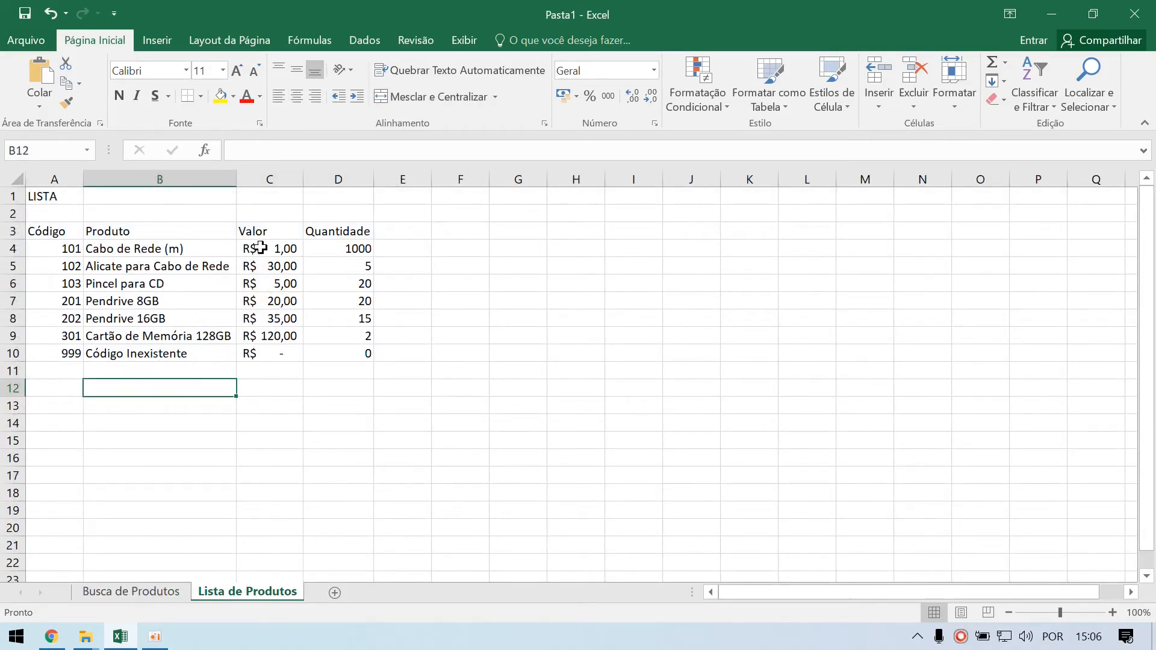
left_click(131, 591)
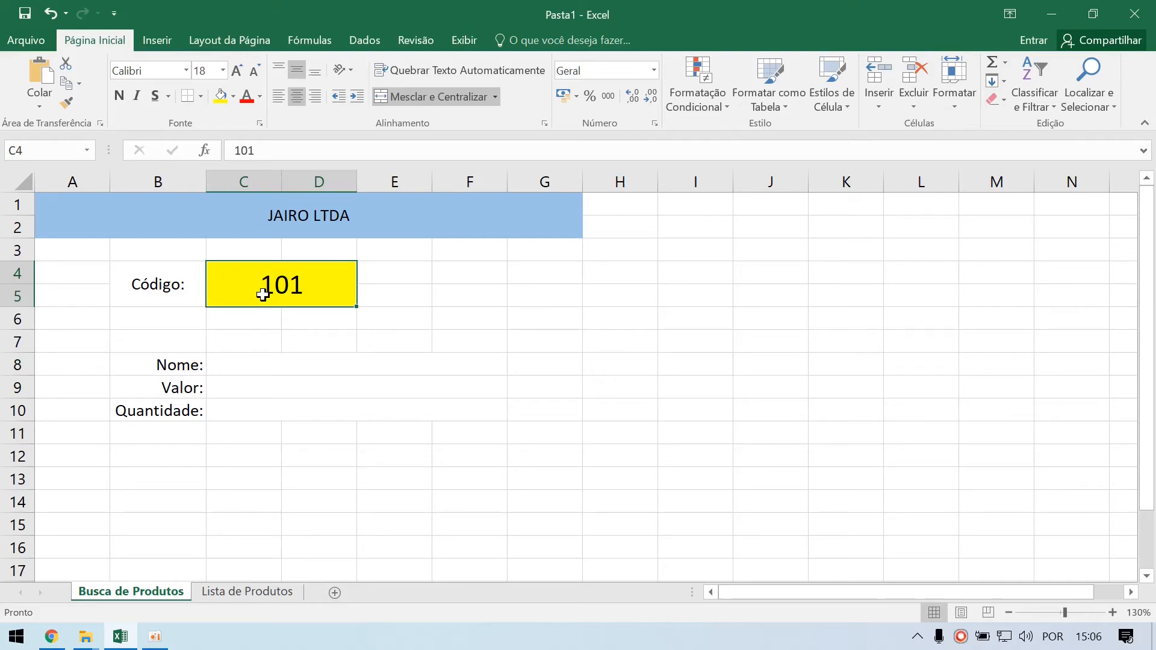
left_click(261, 364)
left_click(265, 387)
left_click(262, 410)
left_click(274, 362)
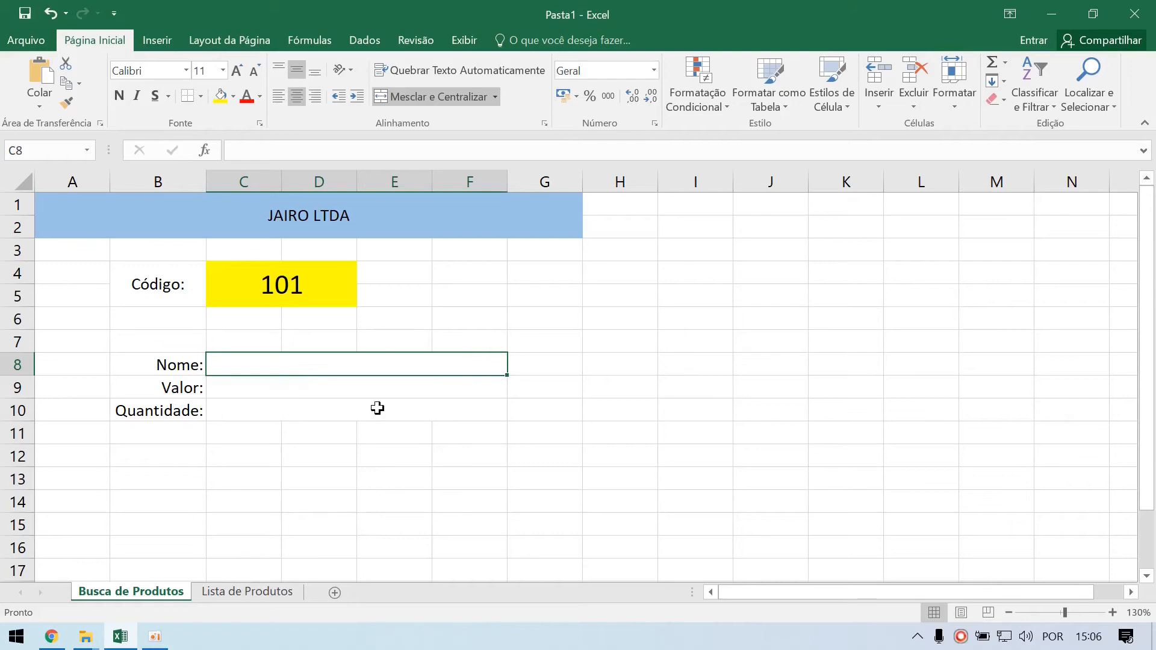
Step: Clear the code in C4 and begin a PROCV formula in C8 with C4 as the lookup value
left_click(294, 295)
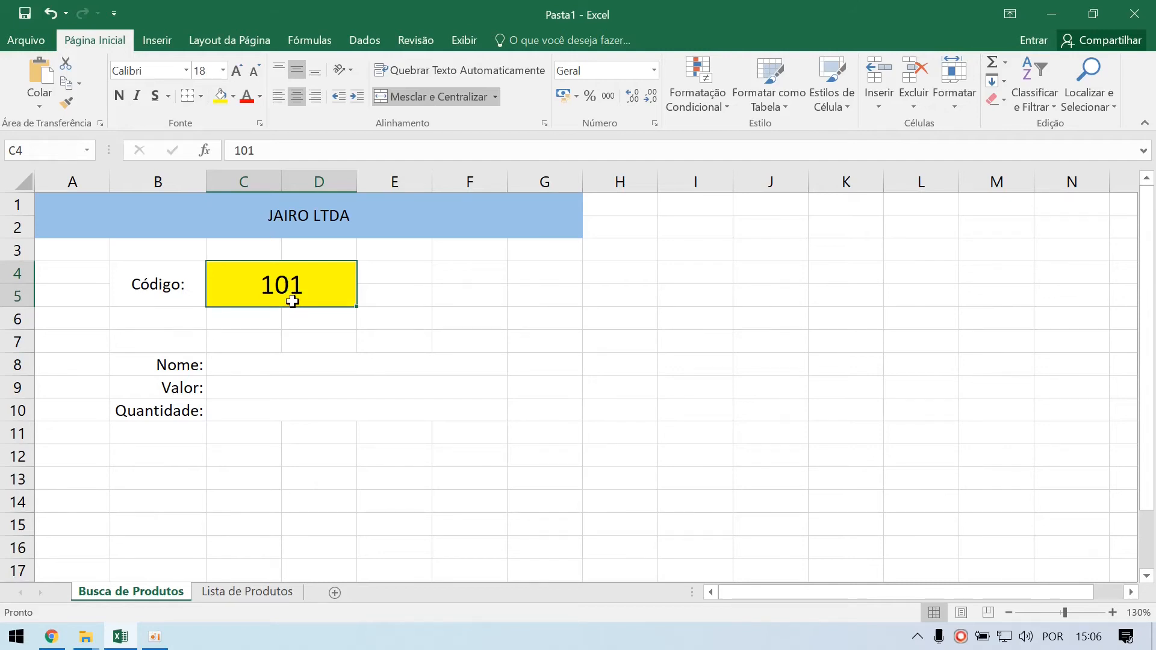
key("Delete")
left_click(252, 366)
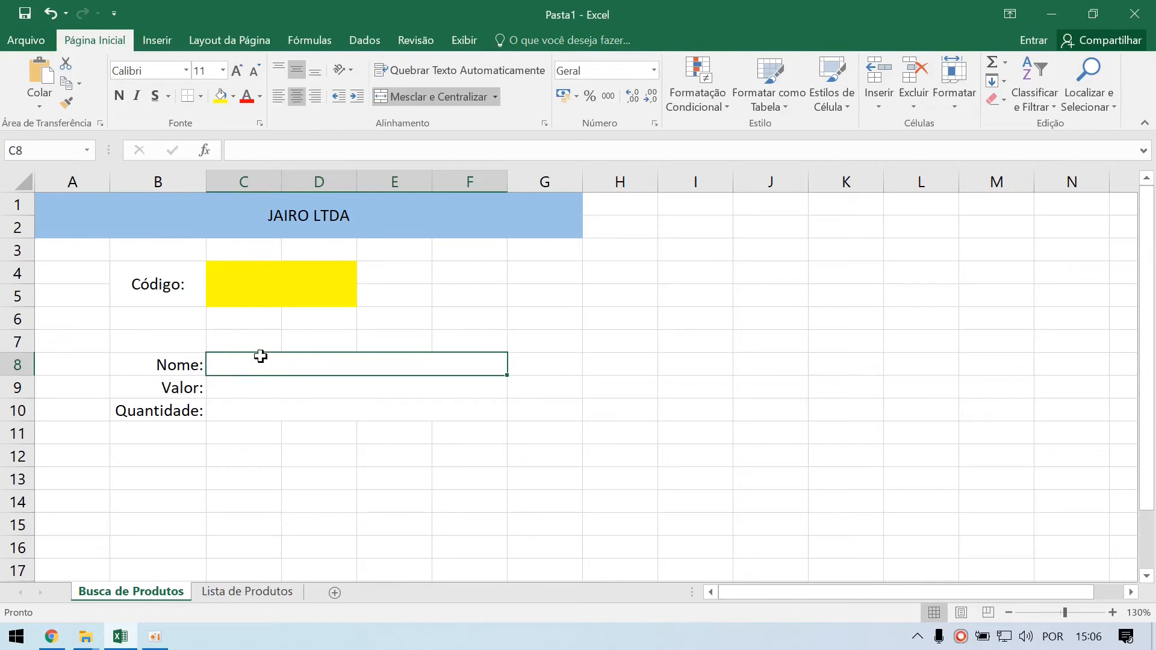
type("=")
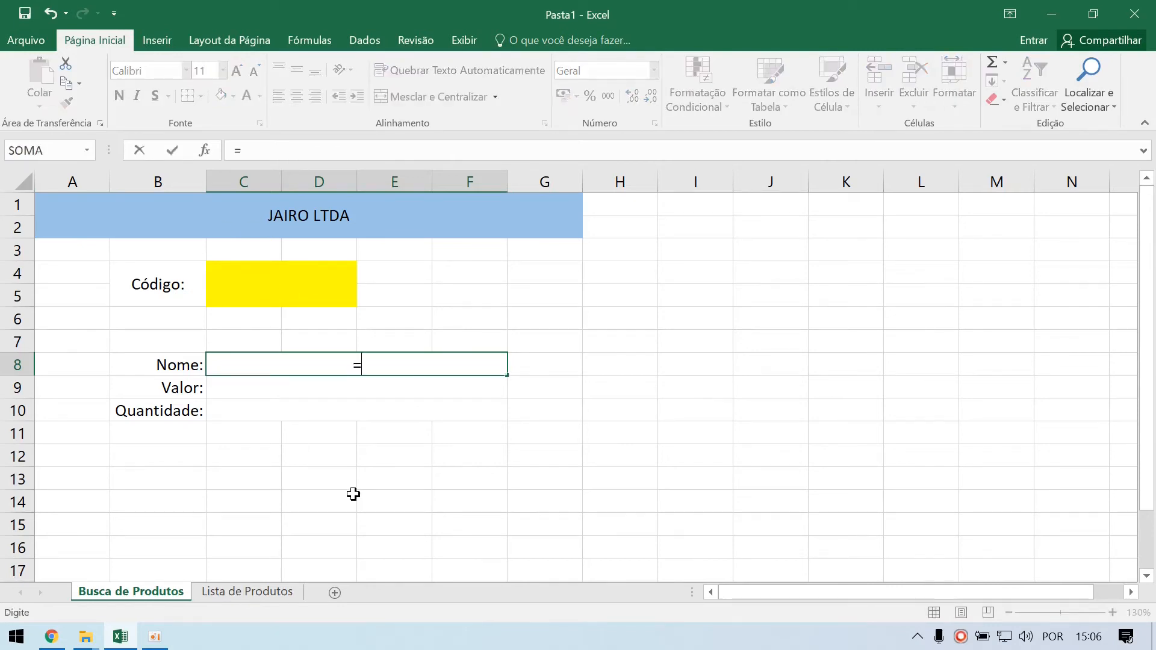
type("pr")
key("BackSpace")
key("BackSpace")
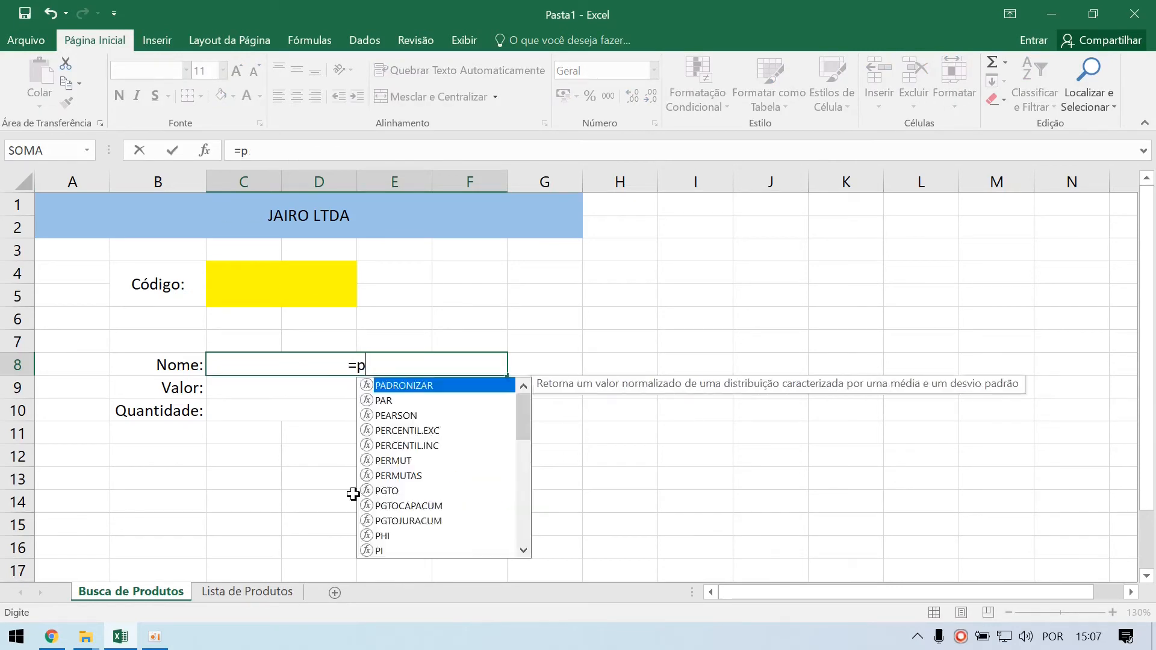
type("PROCV")
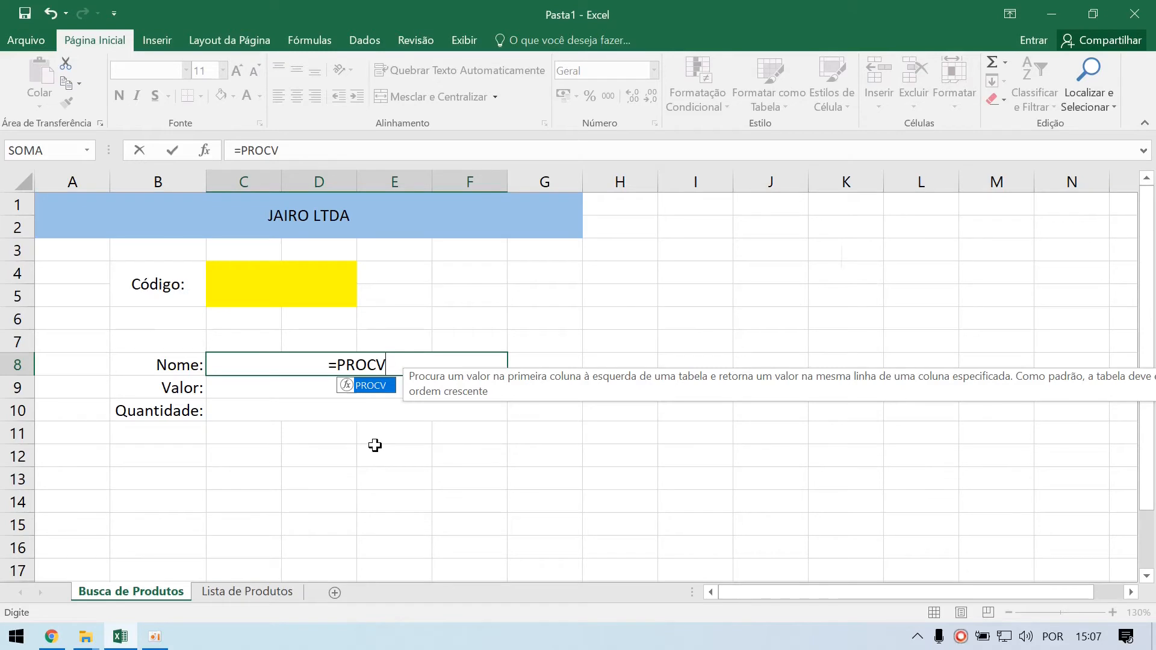
type("(")
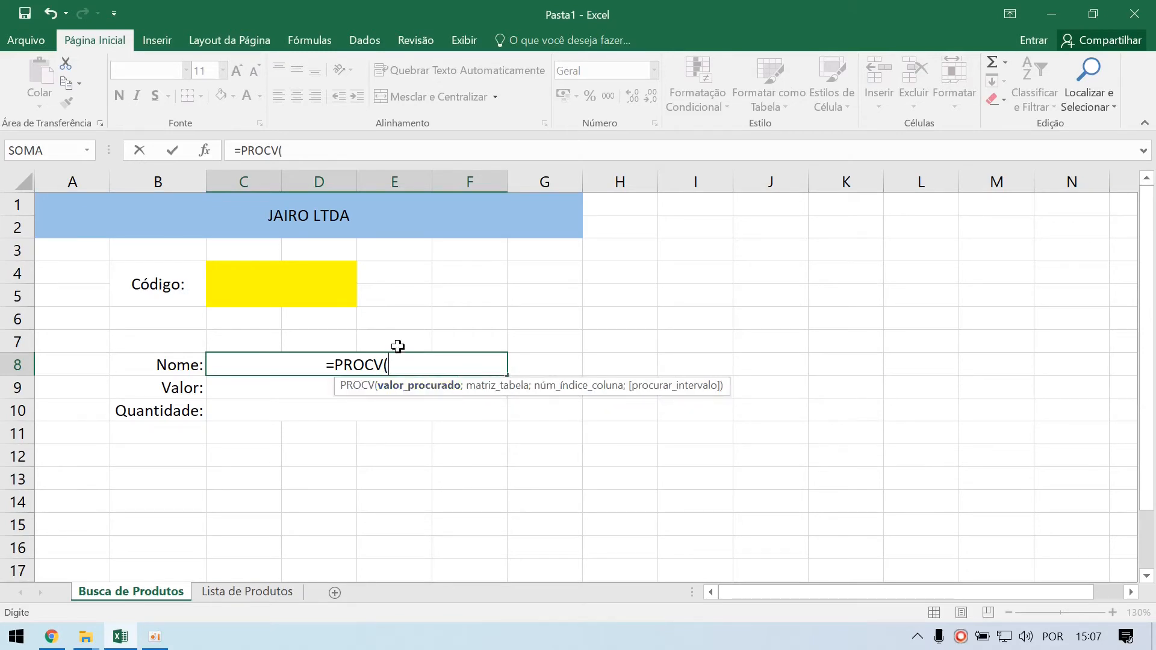
left_click(278, 284)
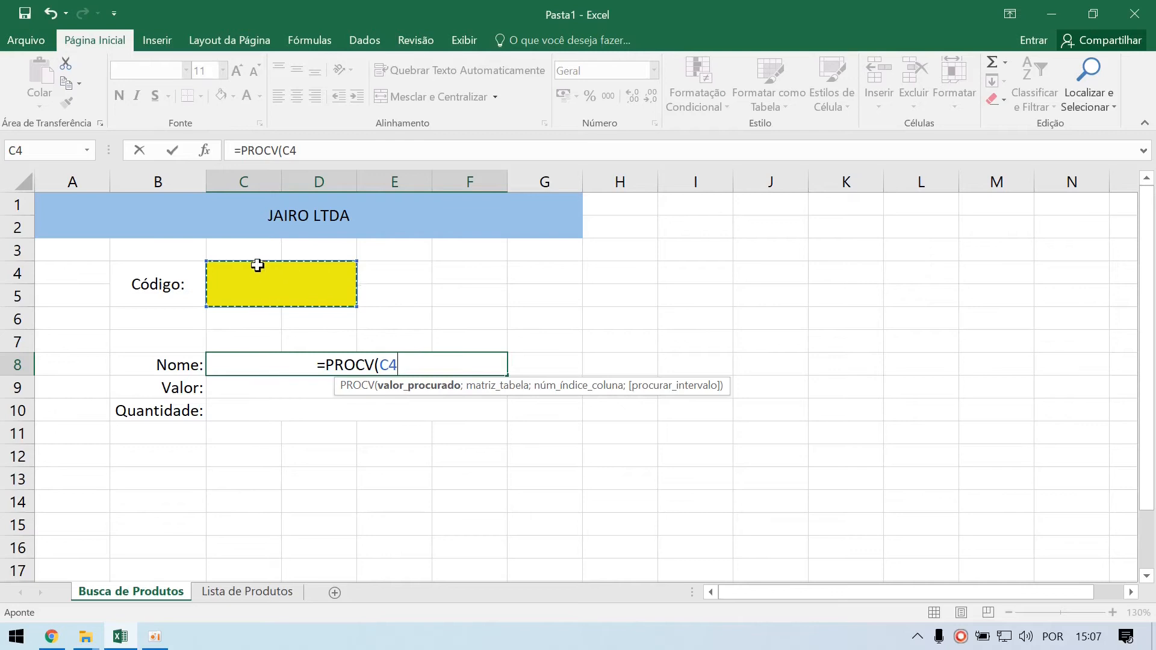
type(";")
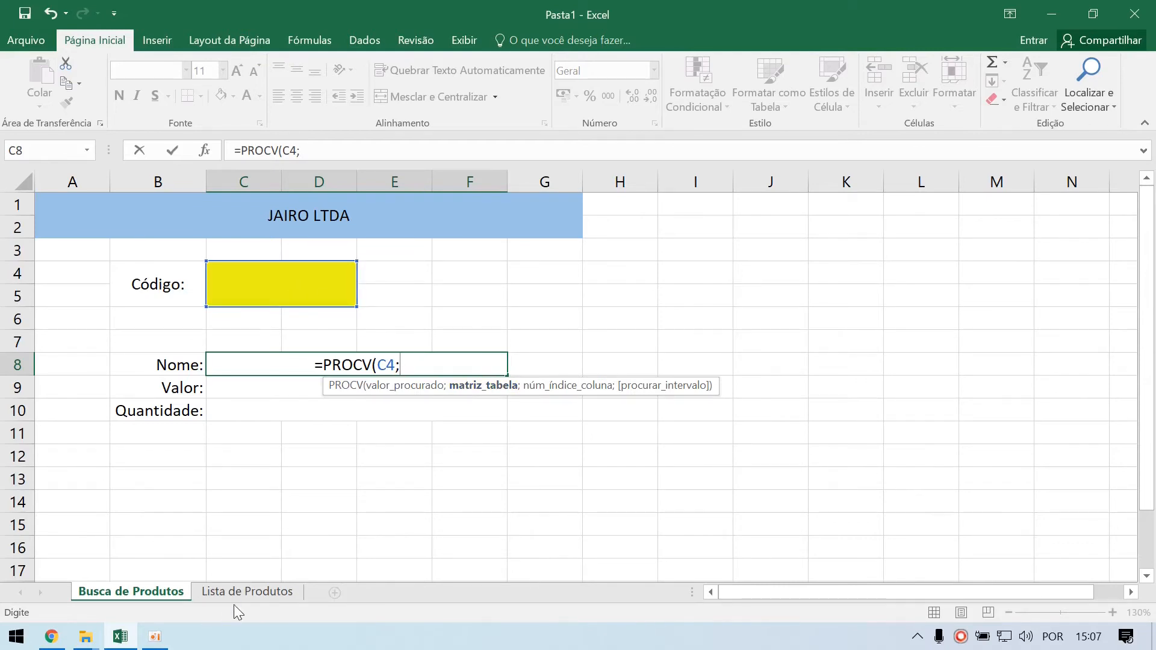
Step: Complete the C8 formula with the table 'Lista de Produtos'!A4:D10 and column index 2
left_click(246, 592)
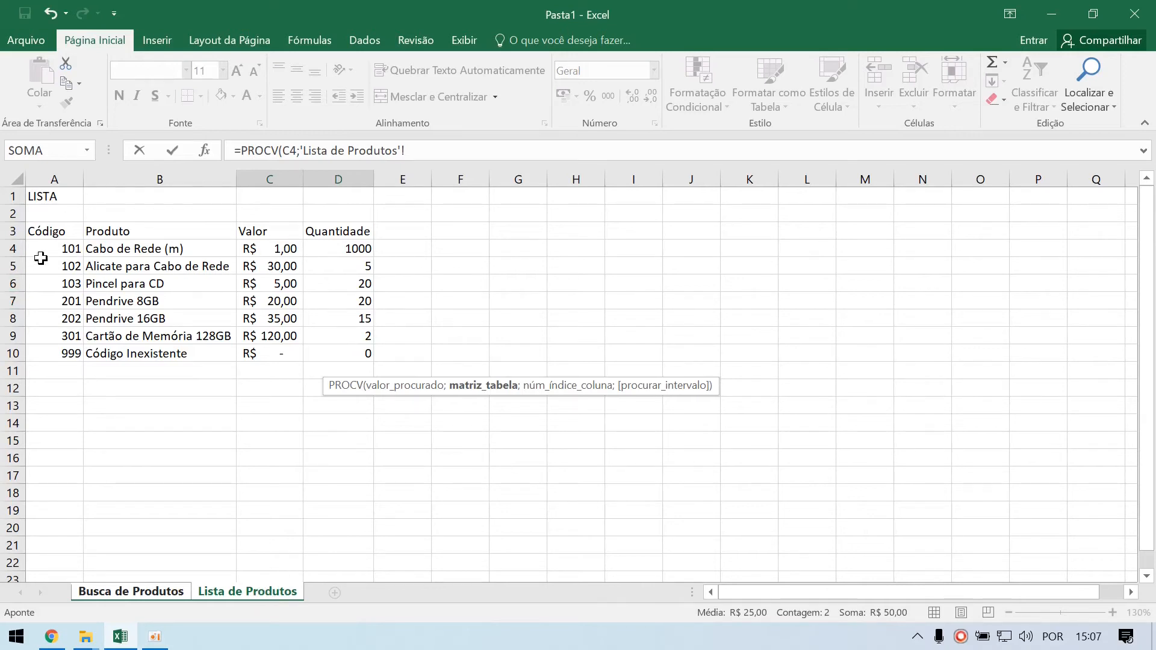
left_click_drag(50, 249, 333, 356)
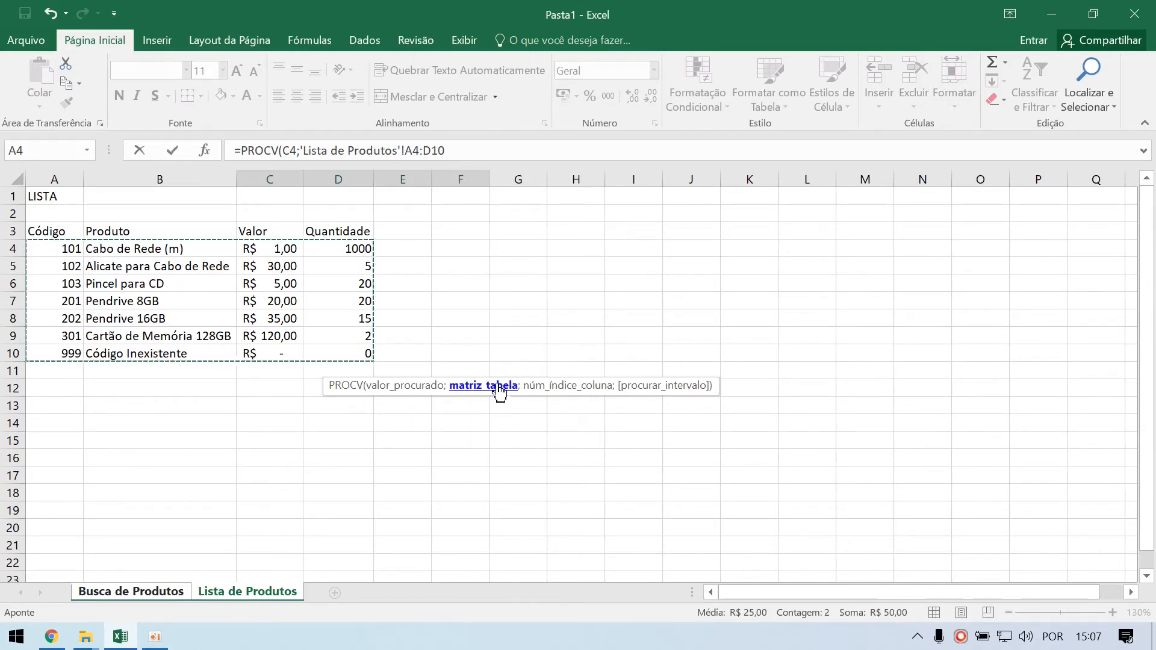
type(";2")
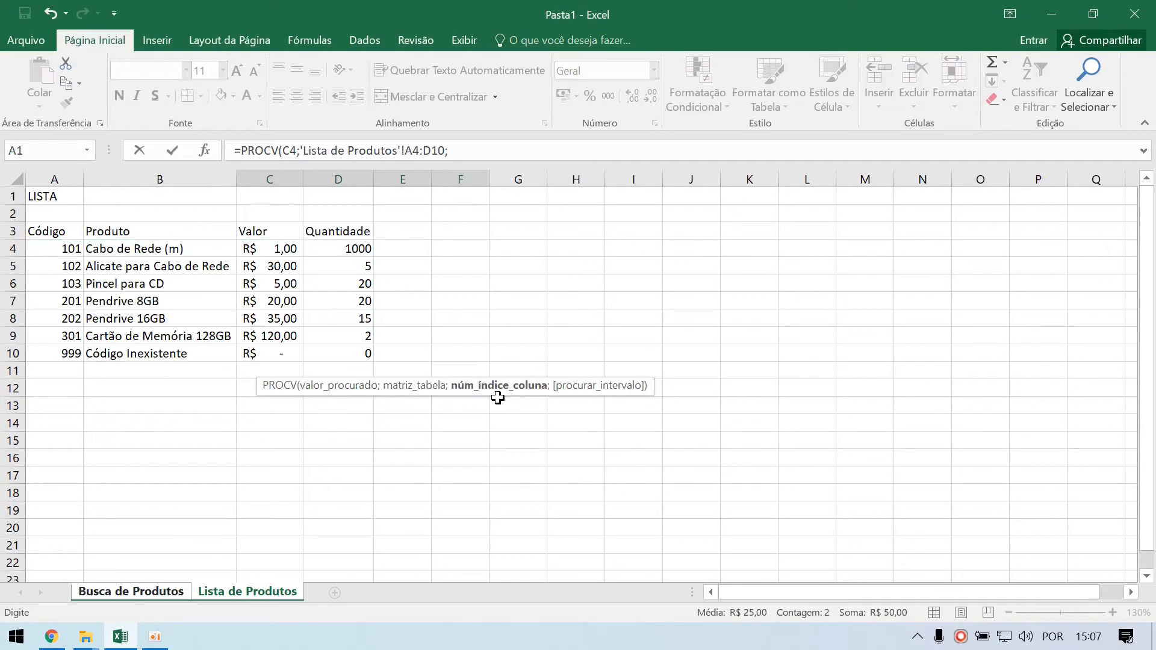
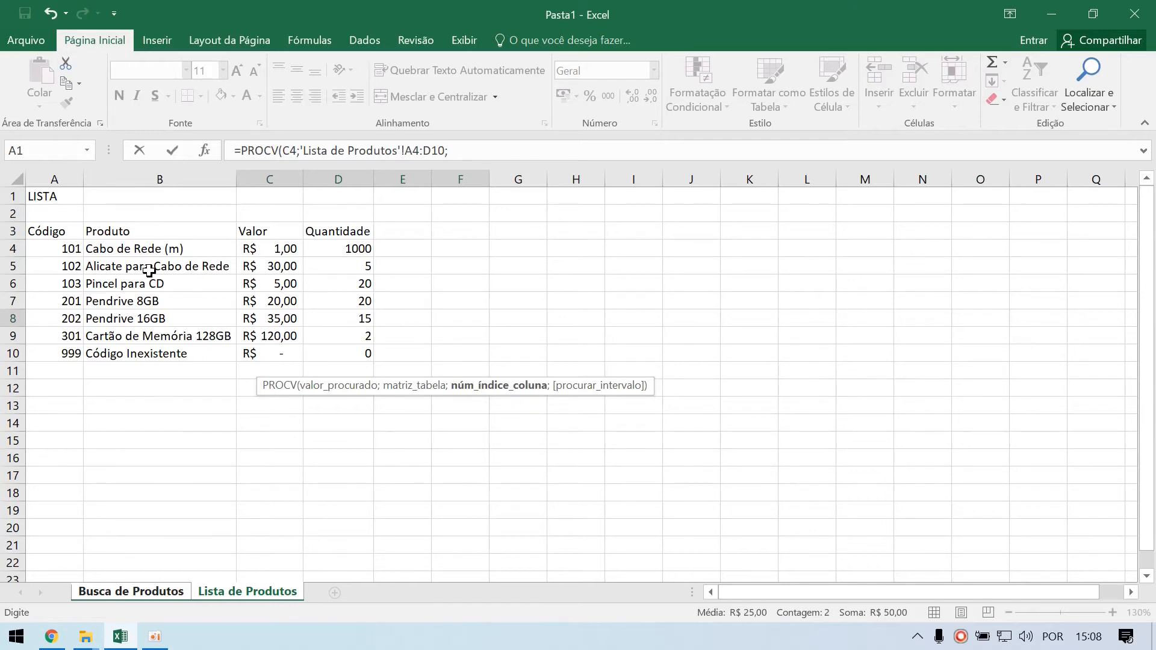
type("2")
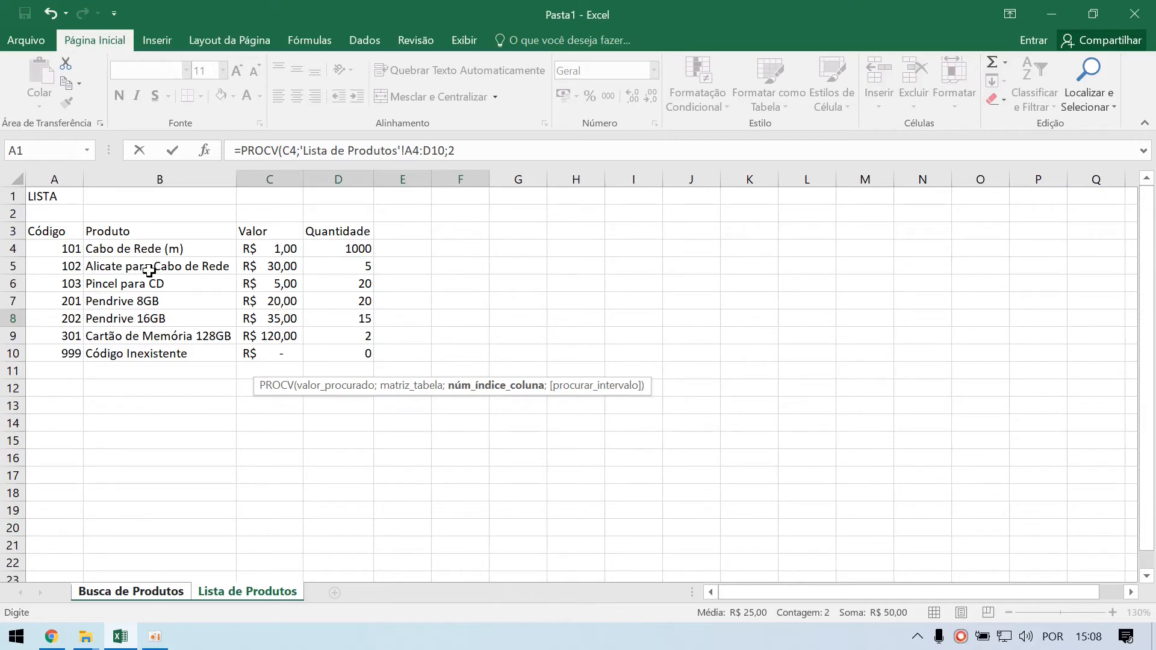
key("Return")
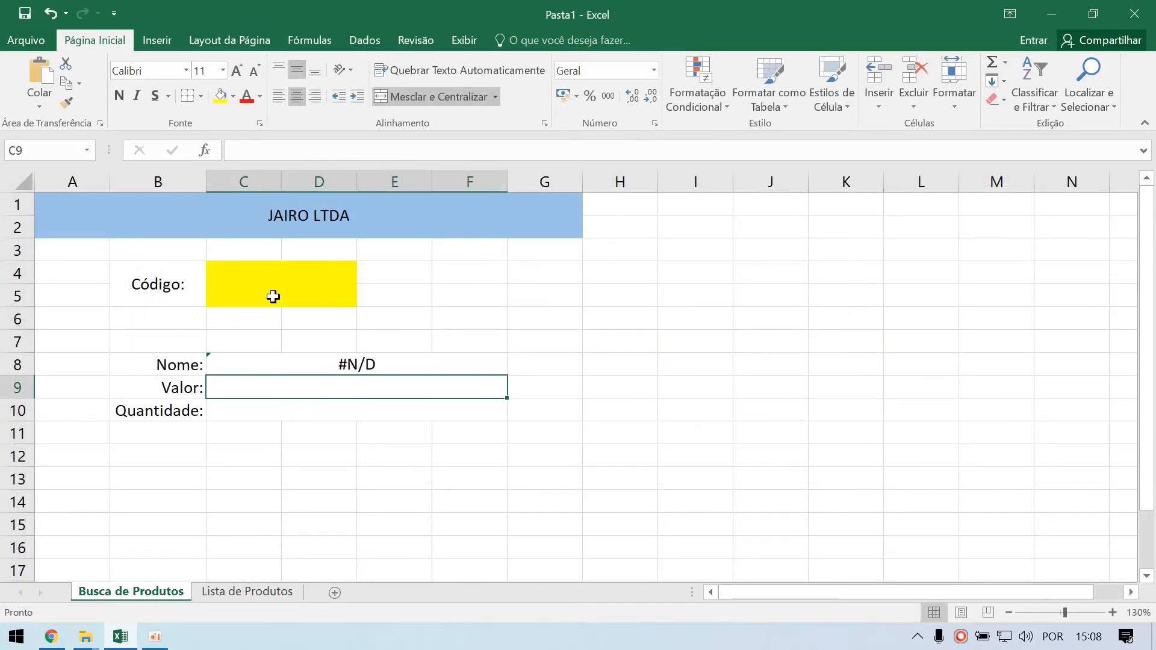
Step: Test the name lookup by entering the codes 101 and 102 in C4
left_click(386, 366)
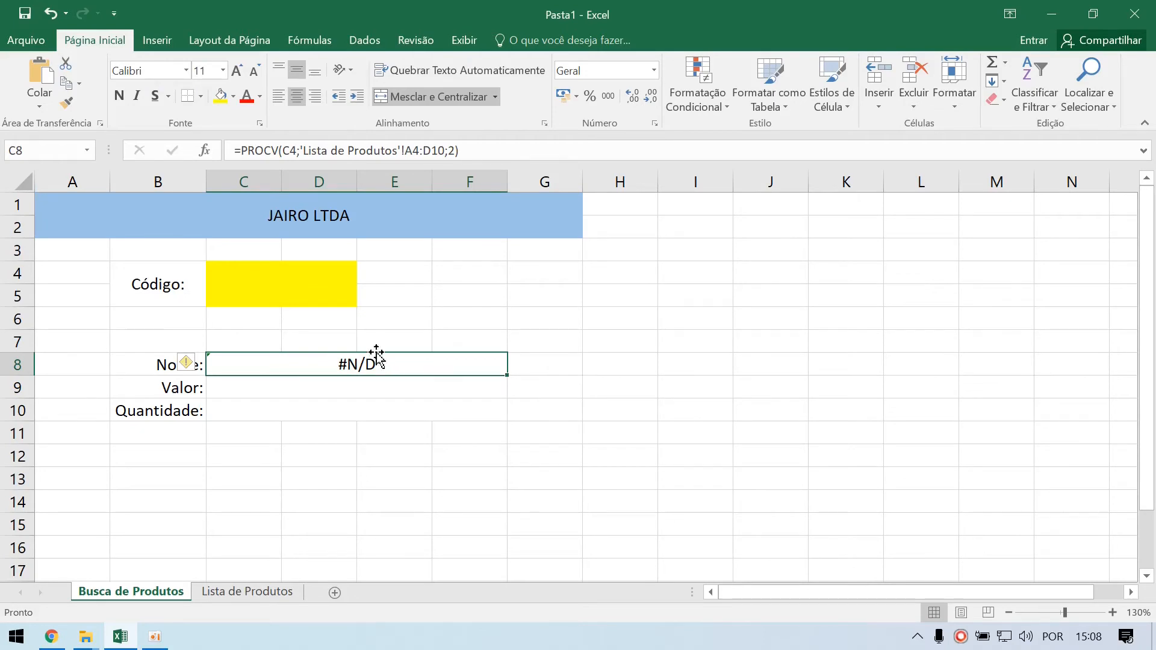
left_click(304, 290)
type("101")
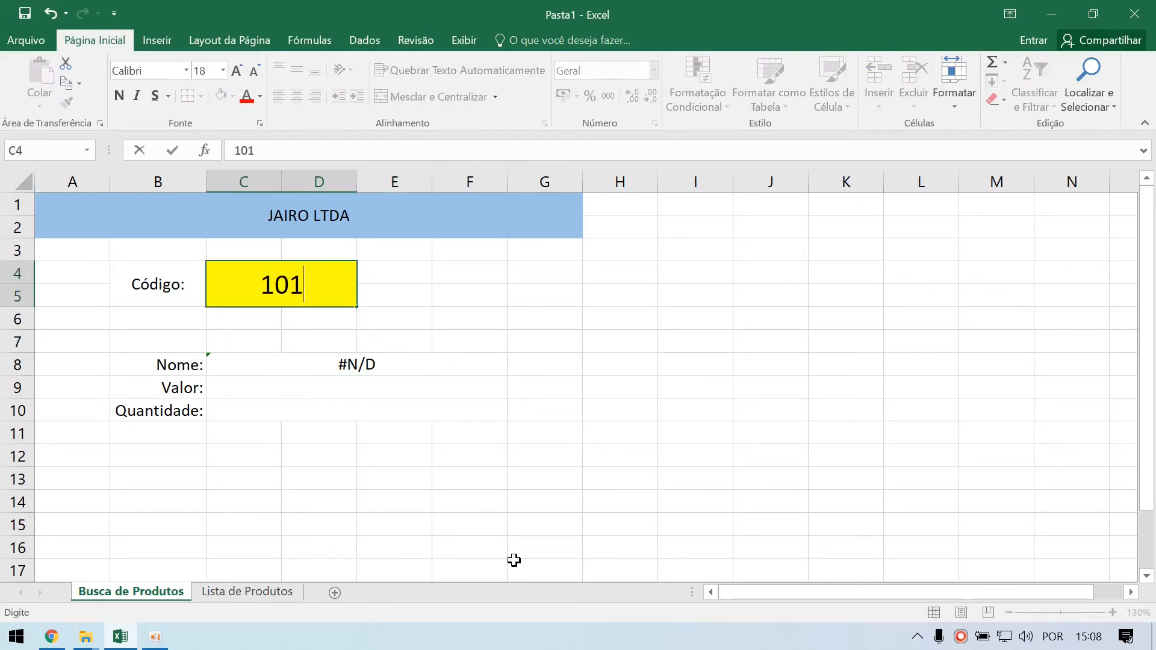
key("Return")
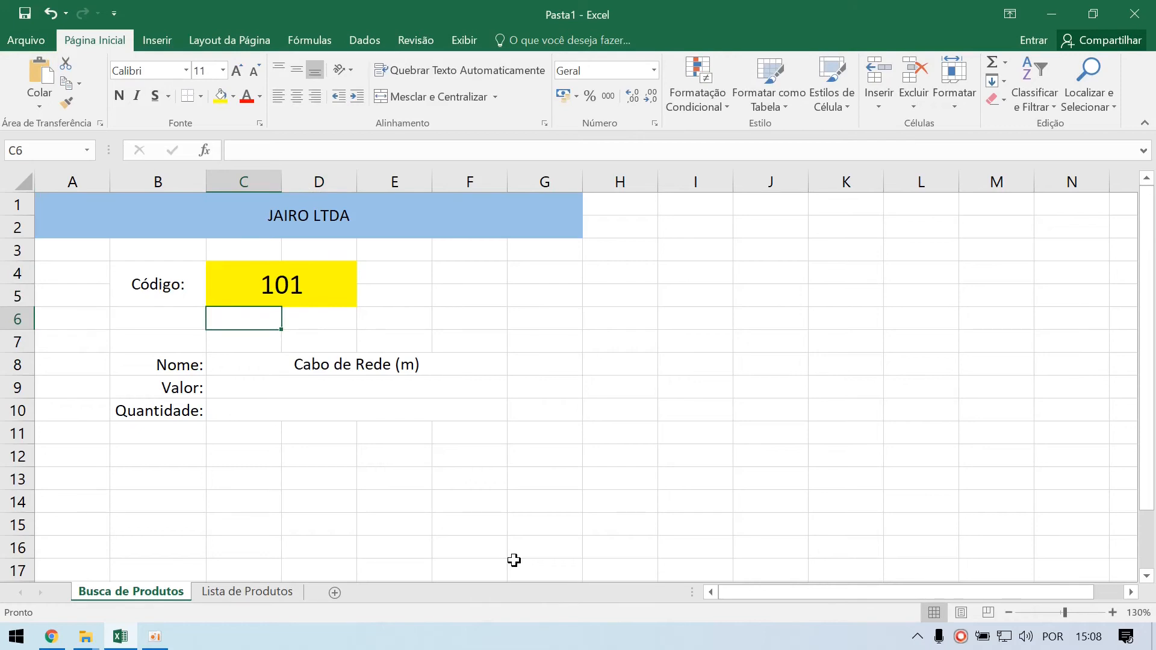
key("Up")
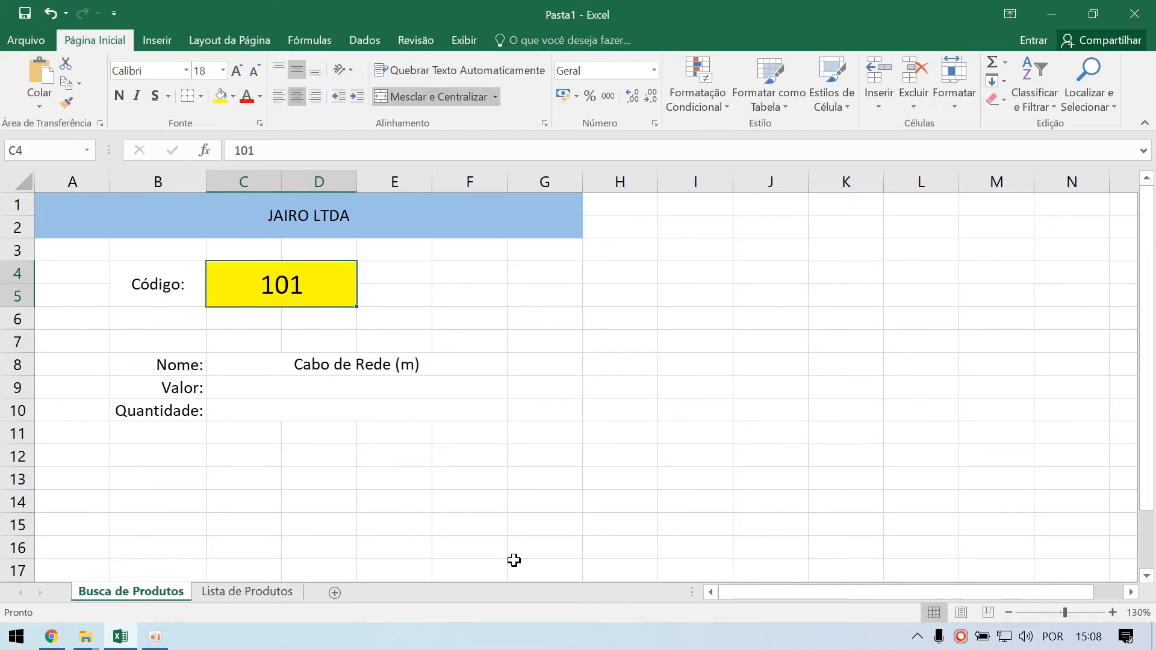
type("102")
key("Return")
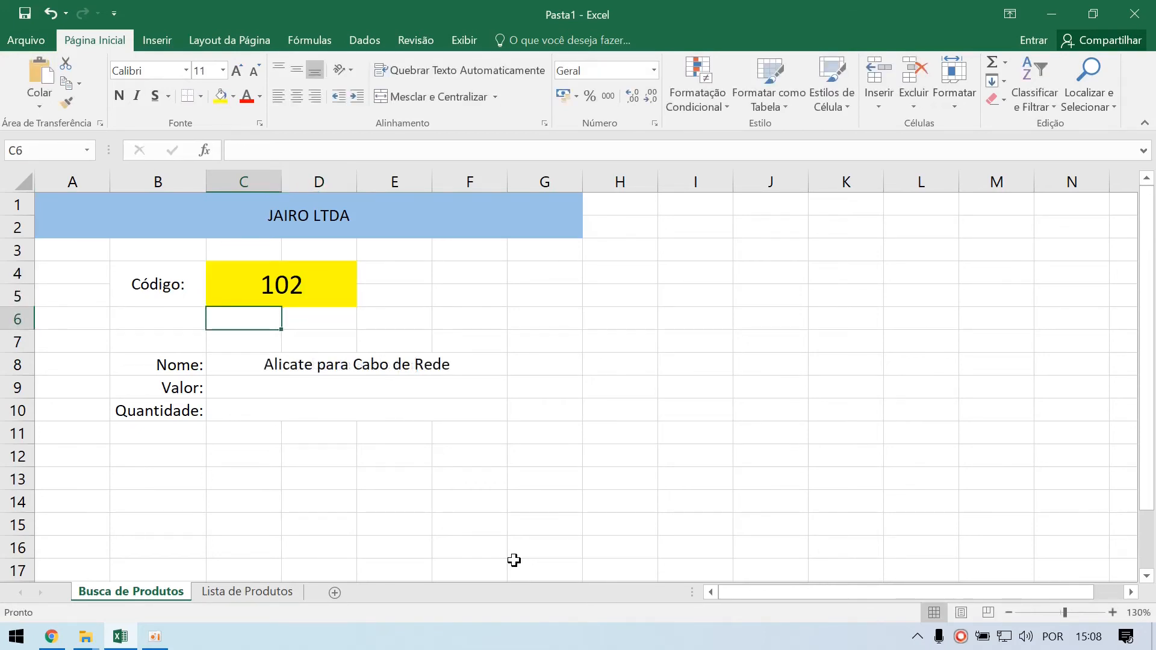
Step: Check the codes on the "Lista de Produtos" sheet and enter the code 301 in C4 of "Busca de Produtos"
left_click(257, 591)
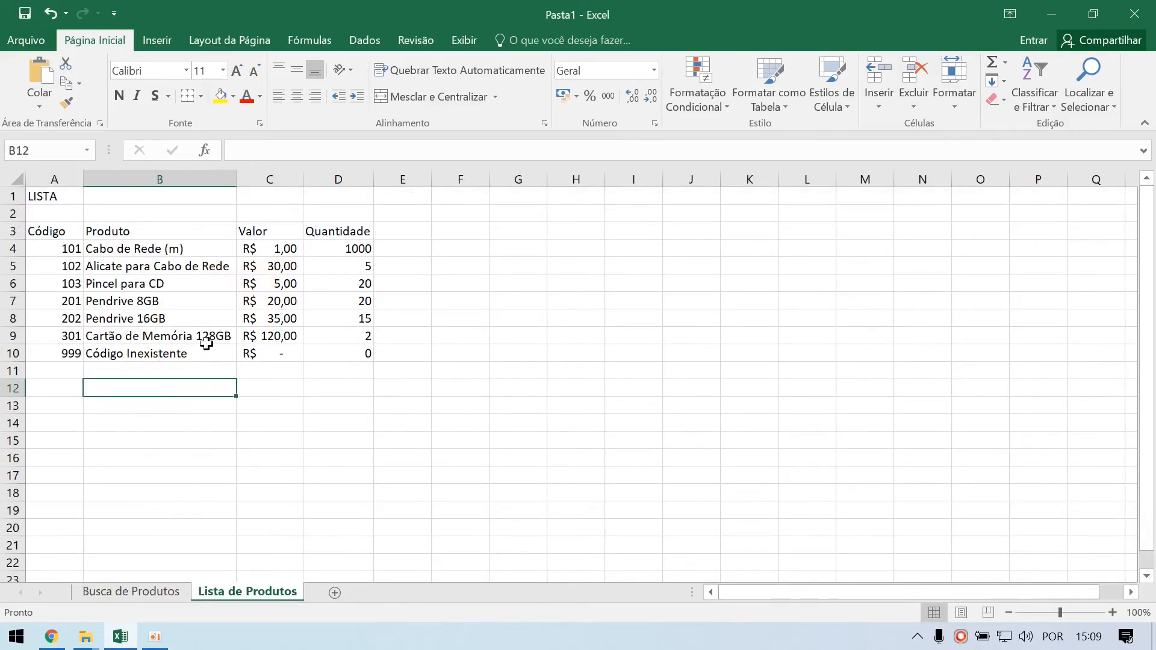
left_click(134, 592)
left_click(305, 284)
type("301")
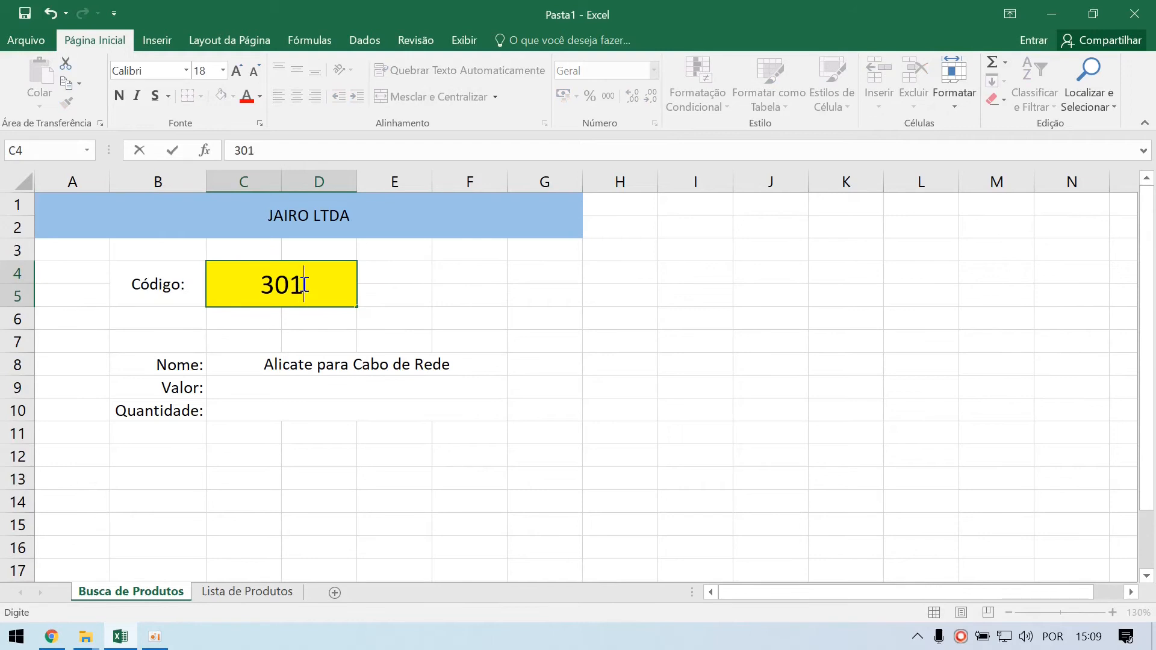
key("Return")
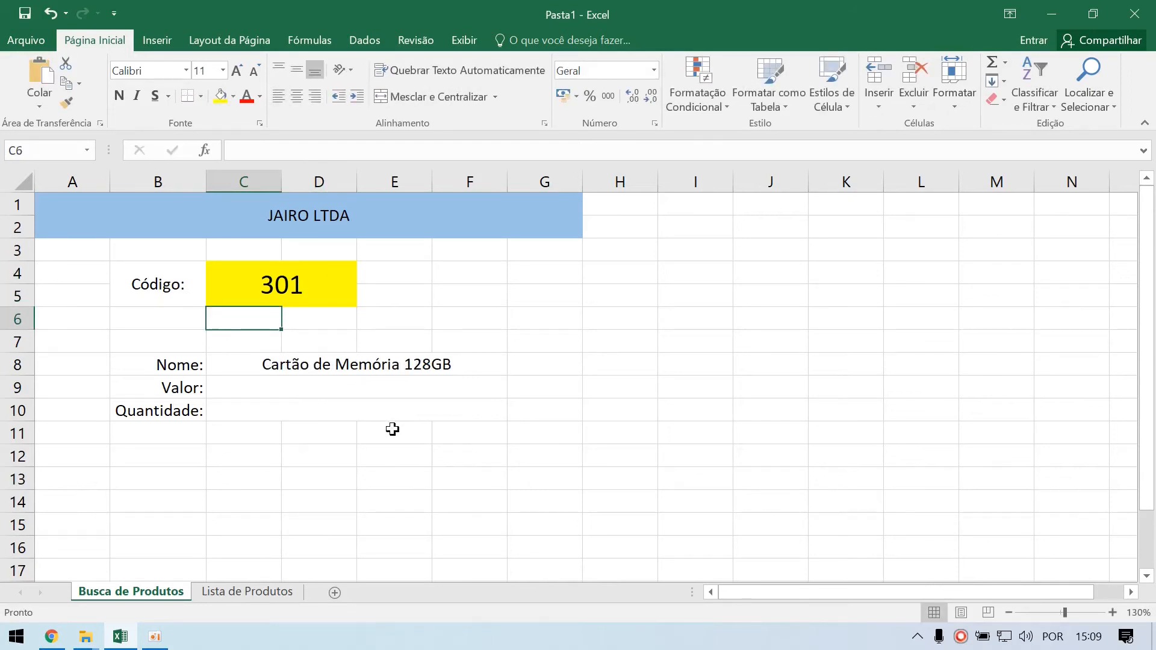
left_click(283, 287)
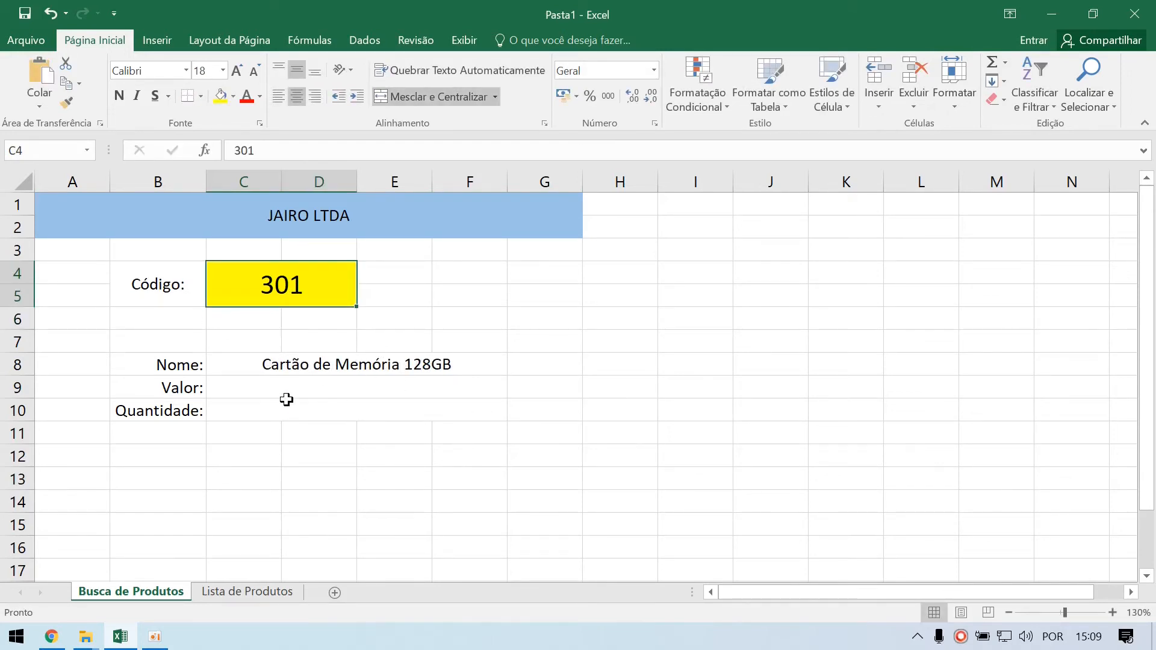
Step: Begin a PROCV formula in C9 for the product's value, using C4 as the lookup value
left_click(296, 392)
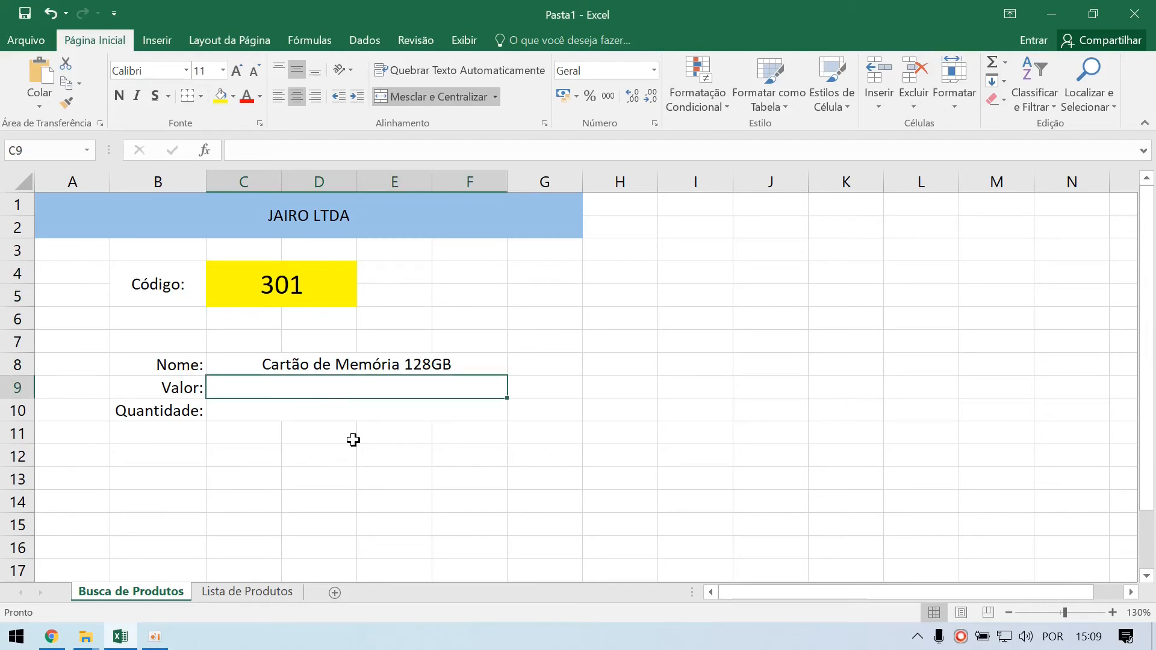
left_click(368, 369)
left_click(344, 385)
type("=PROCV")
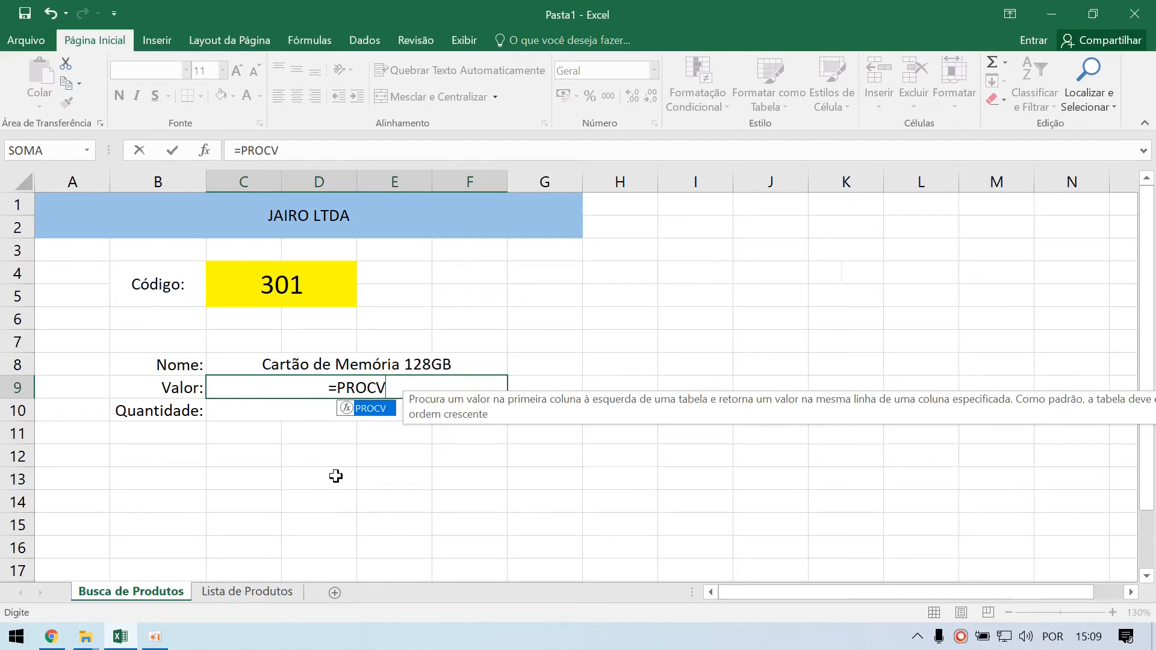
type("(")
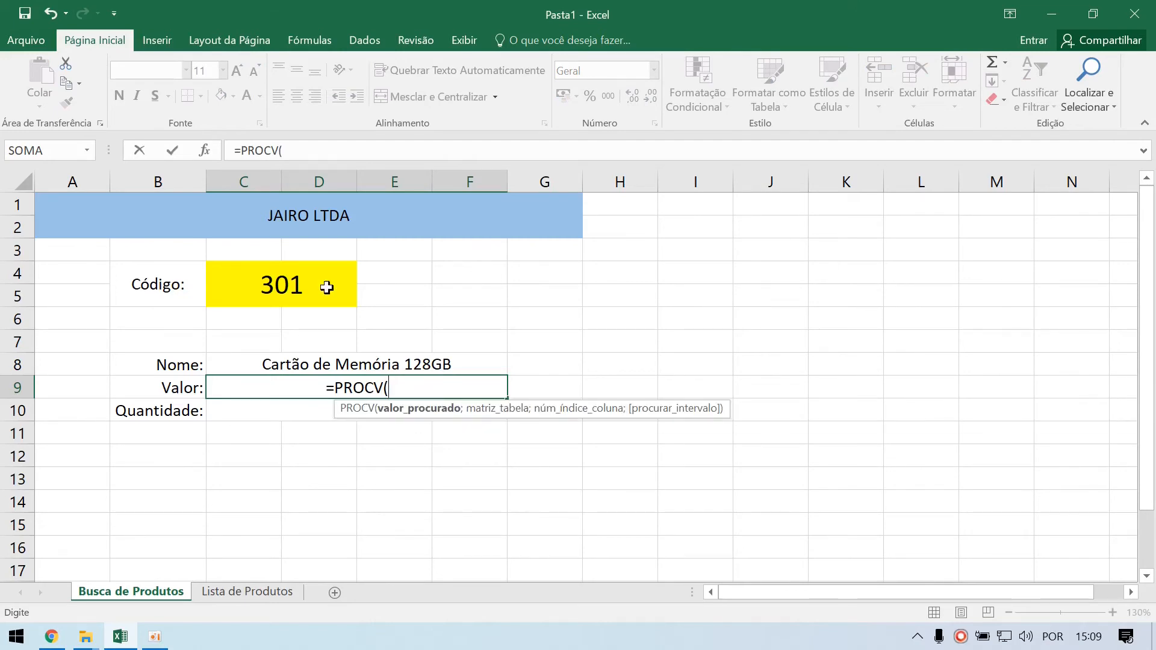
left_click(286, 282)
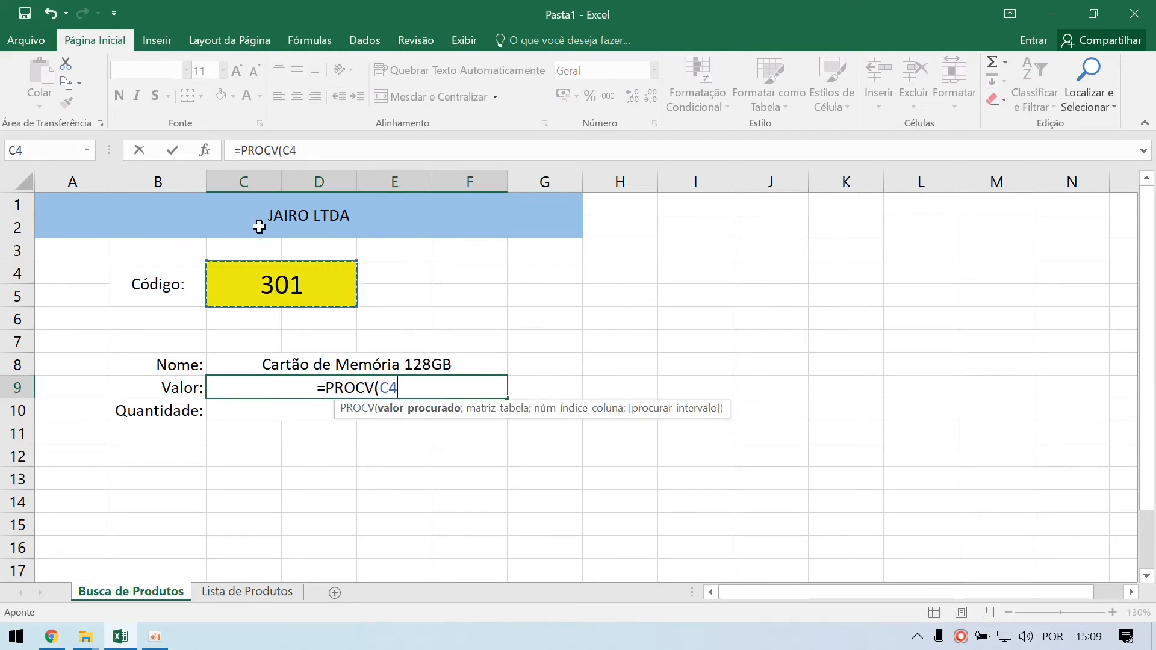
type(";")
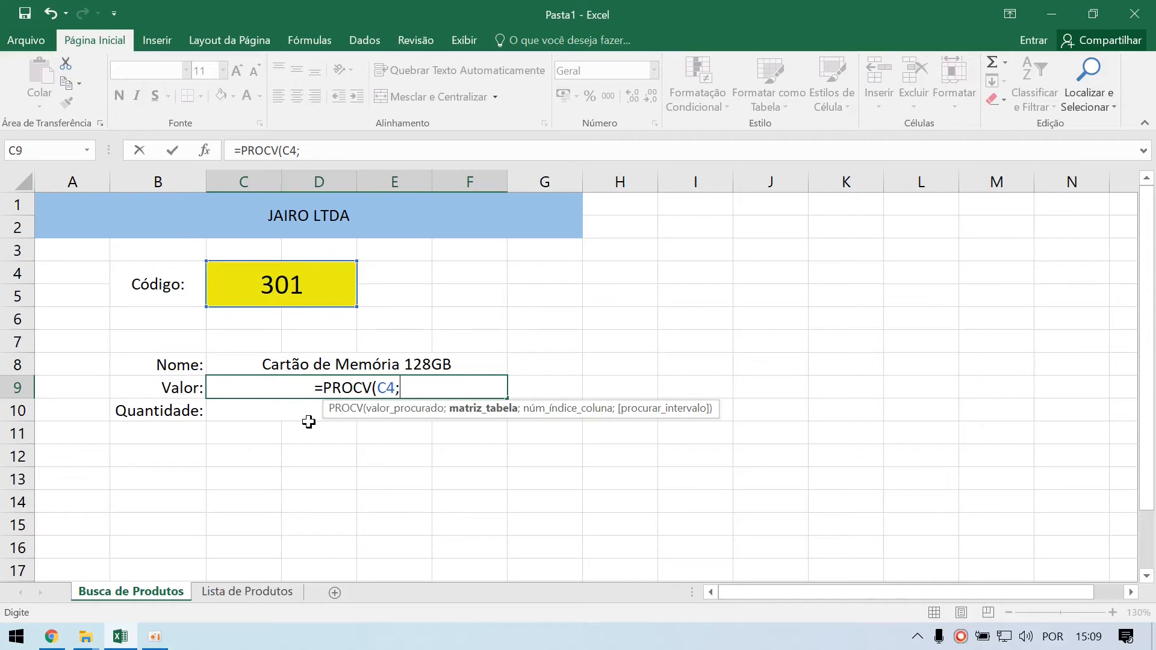
Step: Complete the C9 formula with the table 'Lista de Produtos'!A4:D10 and column index 3, and apply the Contábil number format to the cell
left_click(236, 592)
left_click_drag(57, 244, 338, 352)
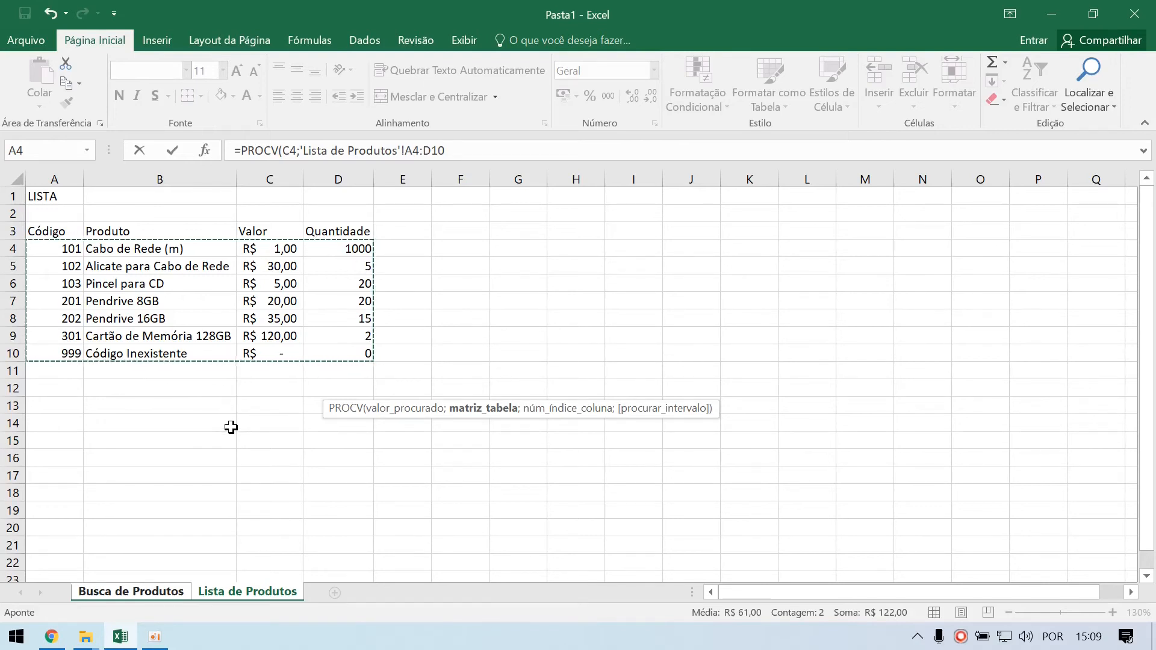
type(";3")
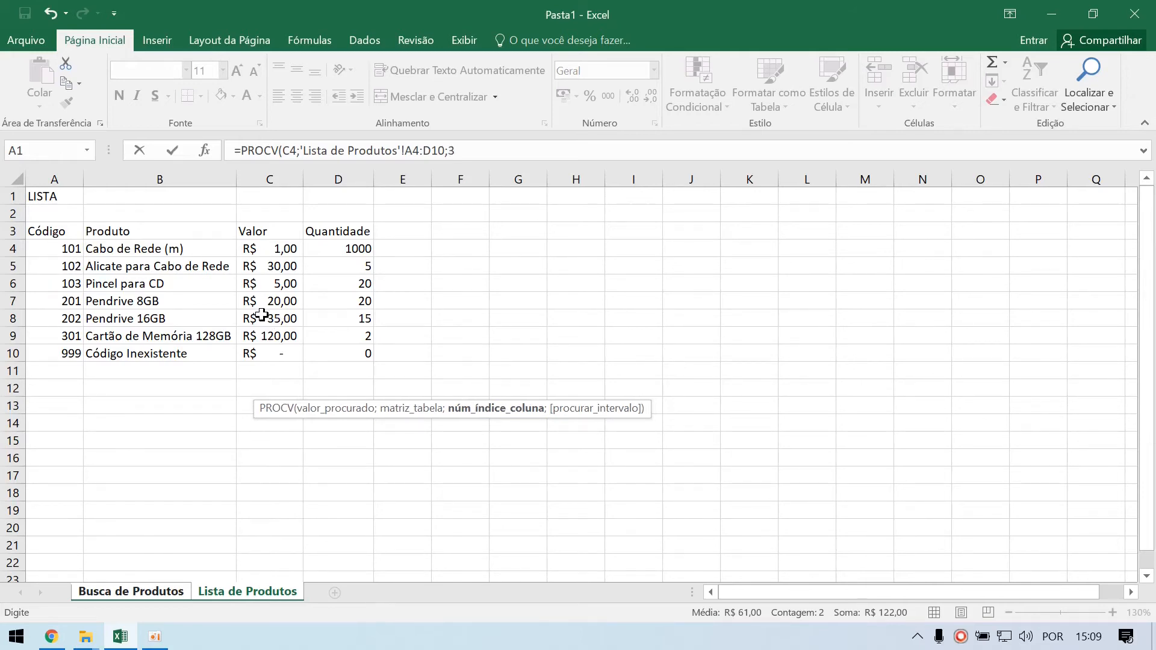
key("Escape")
left_click(371, 388)
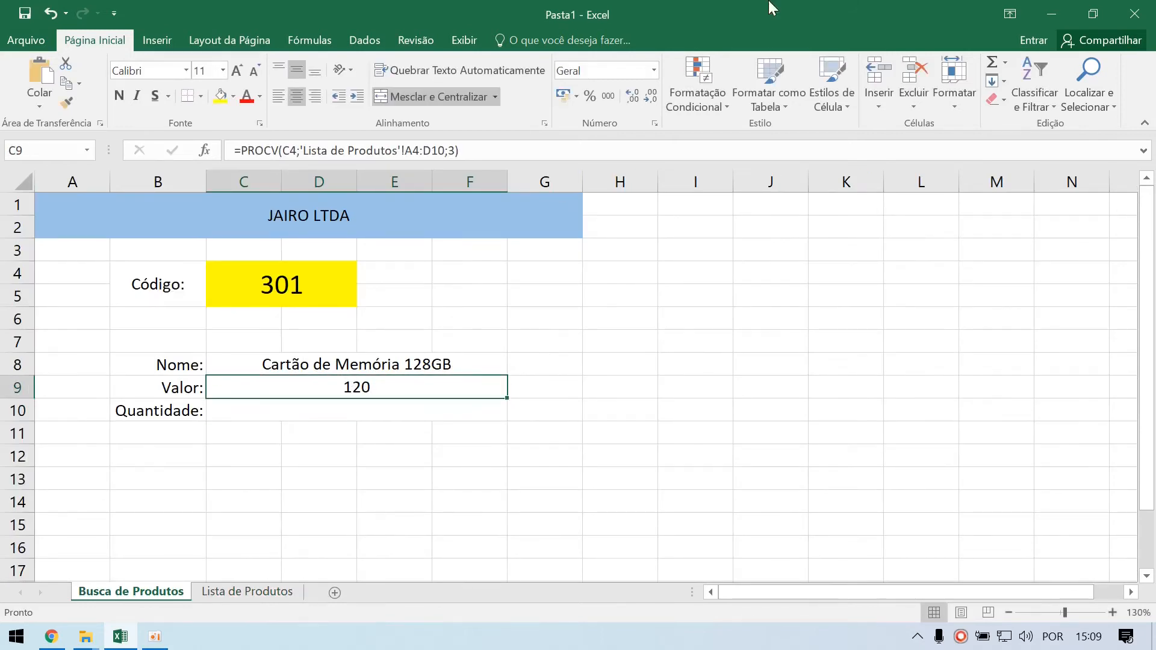
left_click(563, 95)
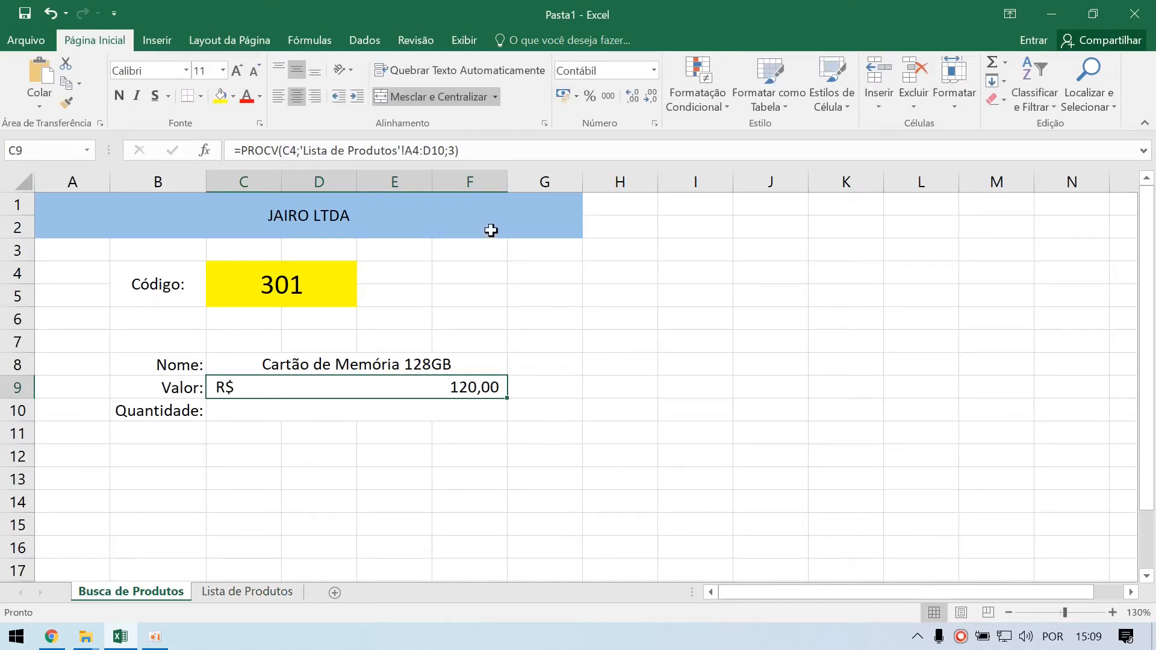
Step: Enter the formula =PROCV(C4;'Lista de Produtos'!A4:D10;4) in C10 for the quantity
left_click(355, 413)
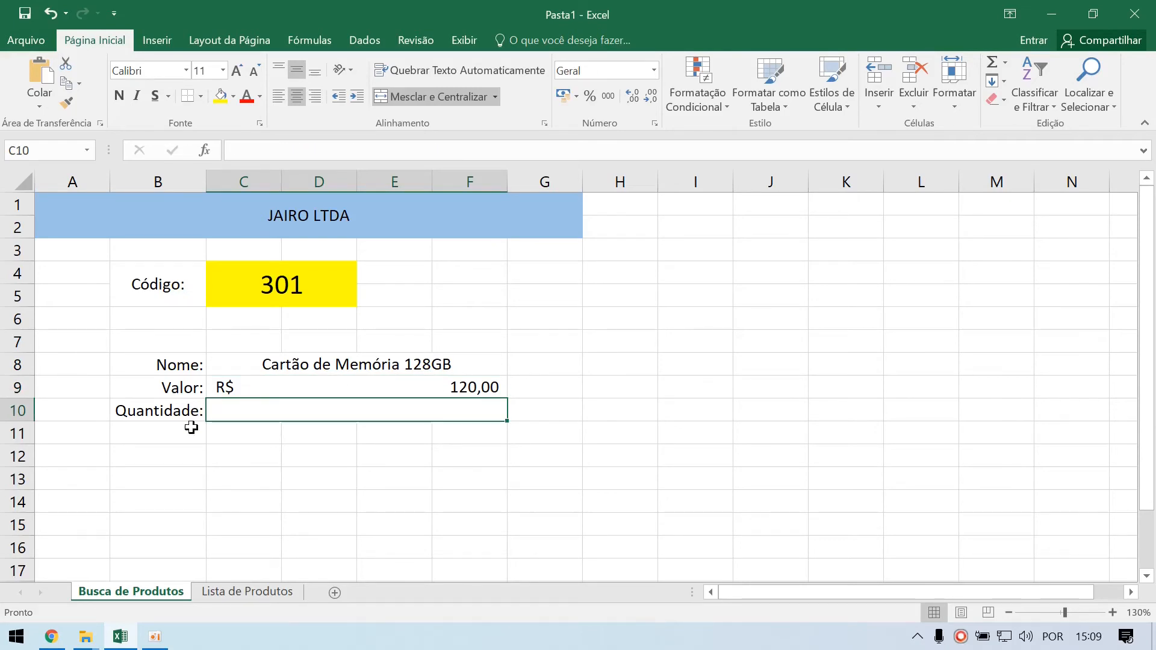
type("=PROCV(")
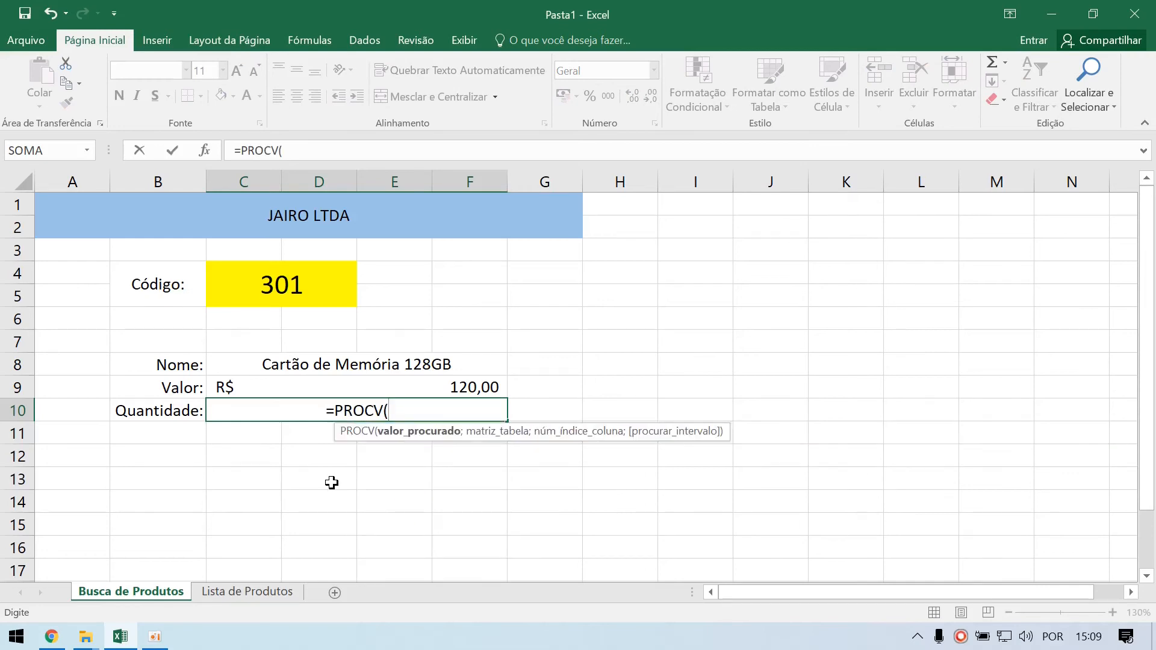
left_click(290, 285)
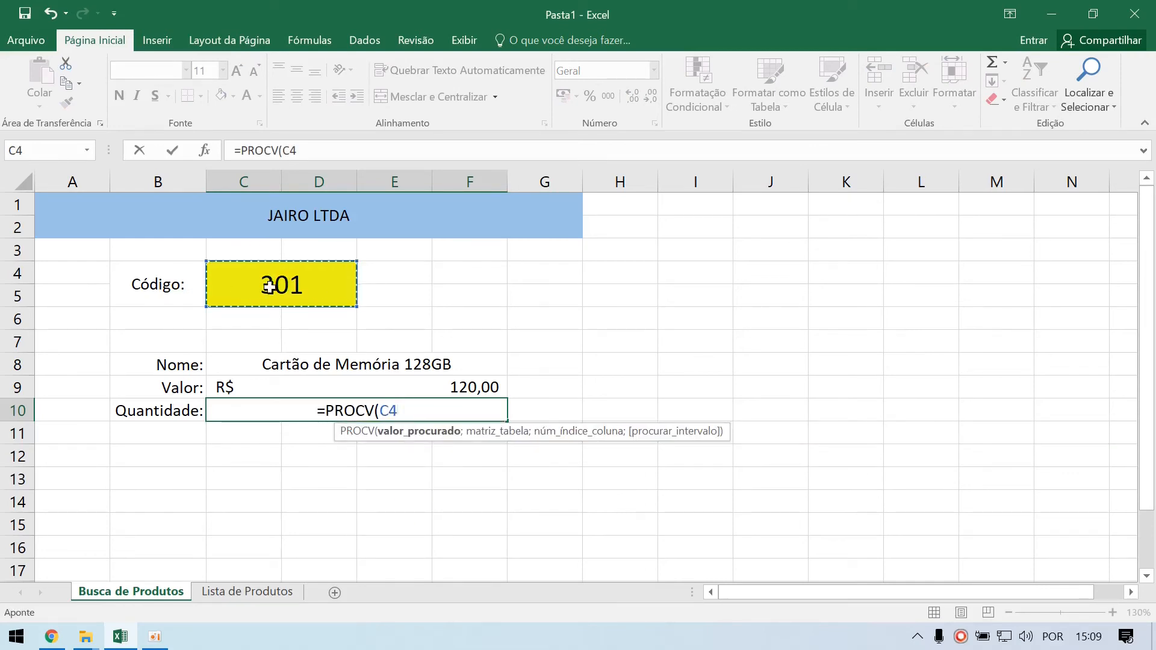
type(";")
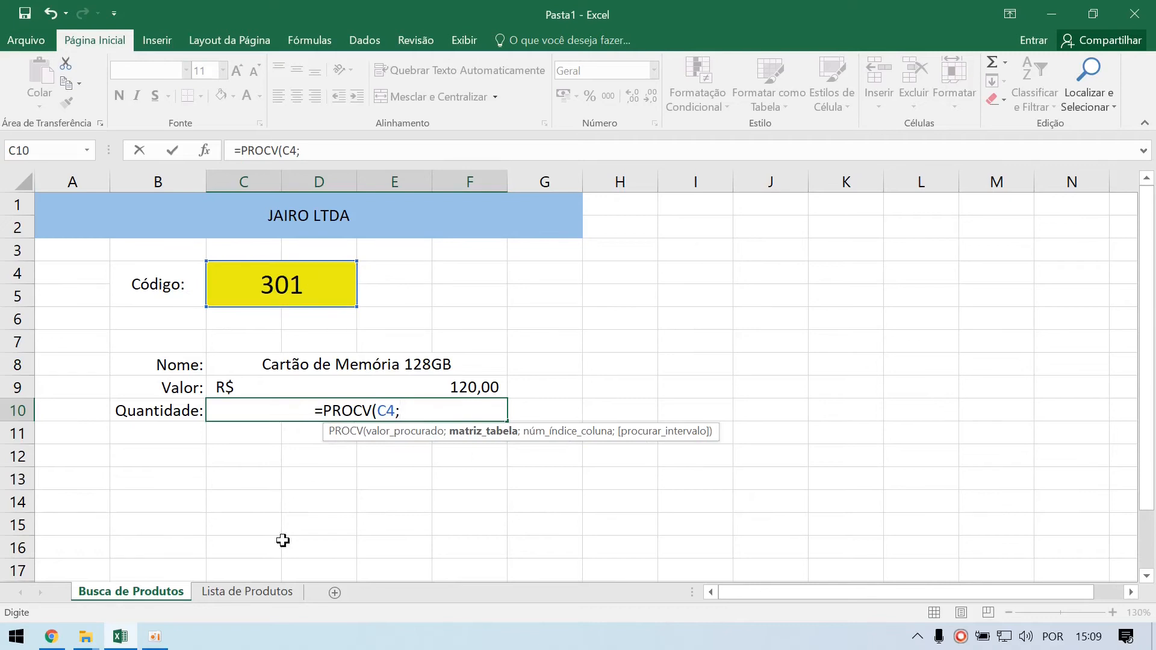
left_click(247, 591)
left_click_drag(66, 249, 325, 351)
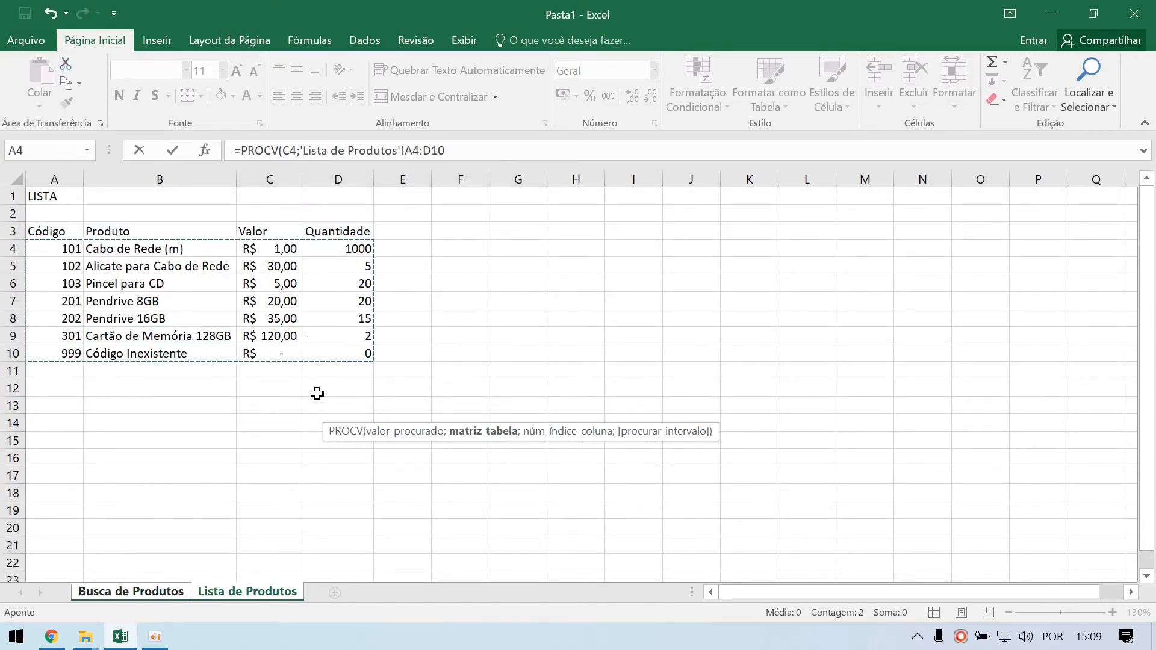
type(";")
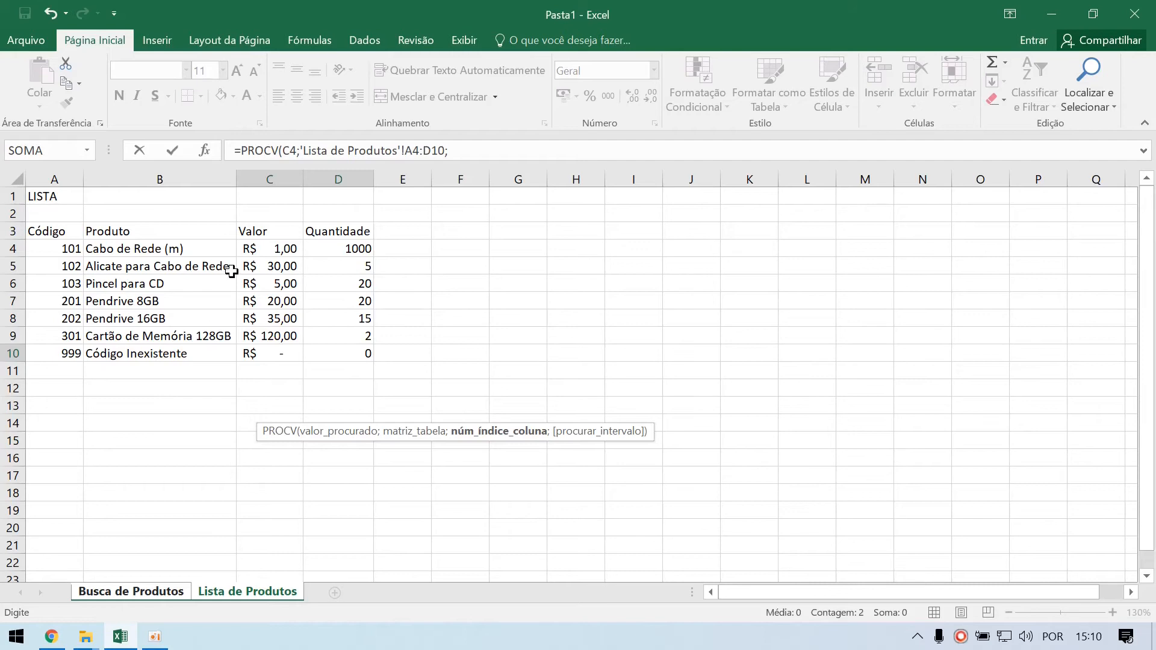
type("4")
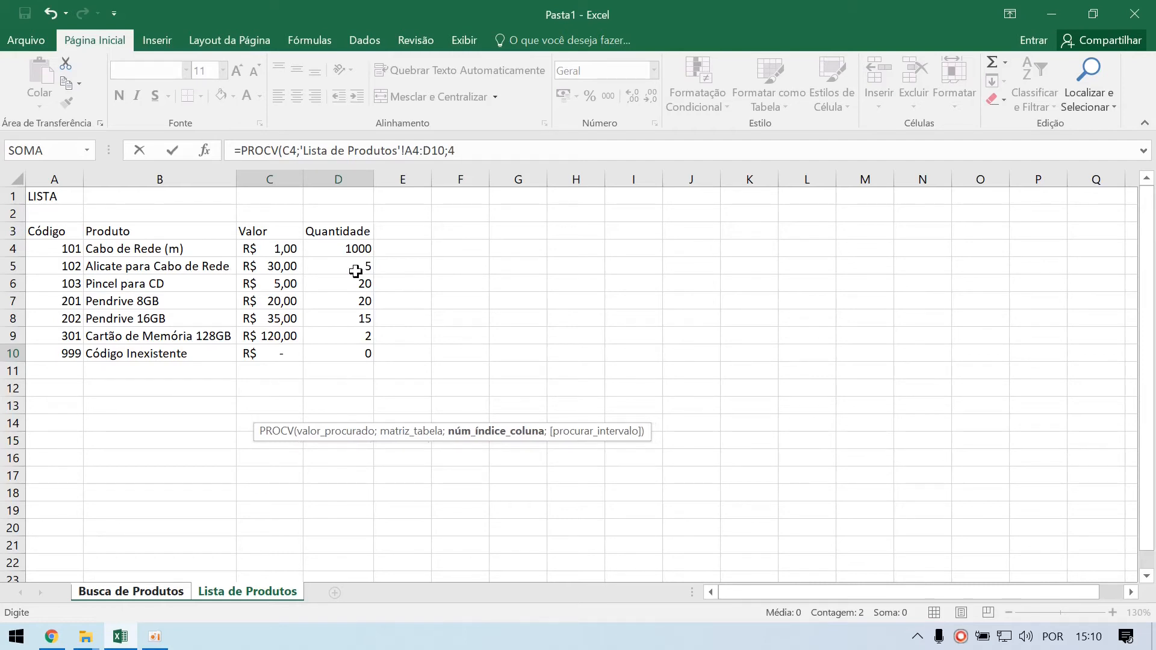
key("Return")
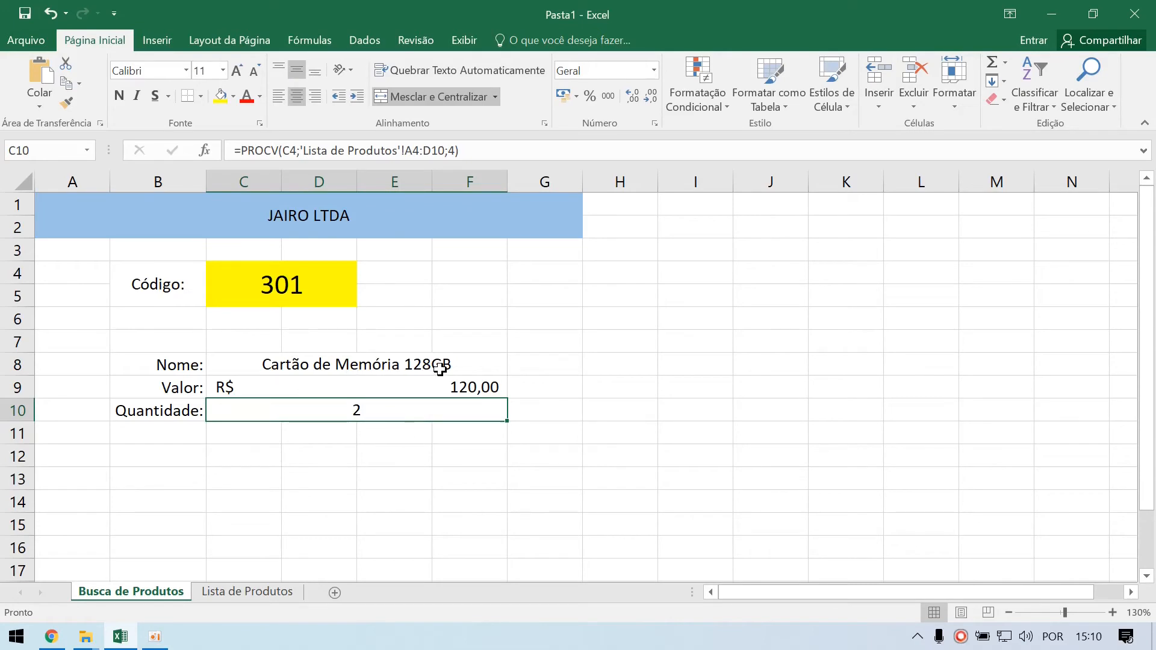
Step: Colour the value in C9 red and make the results in C8 to C10 bold
left_click(457, 391)
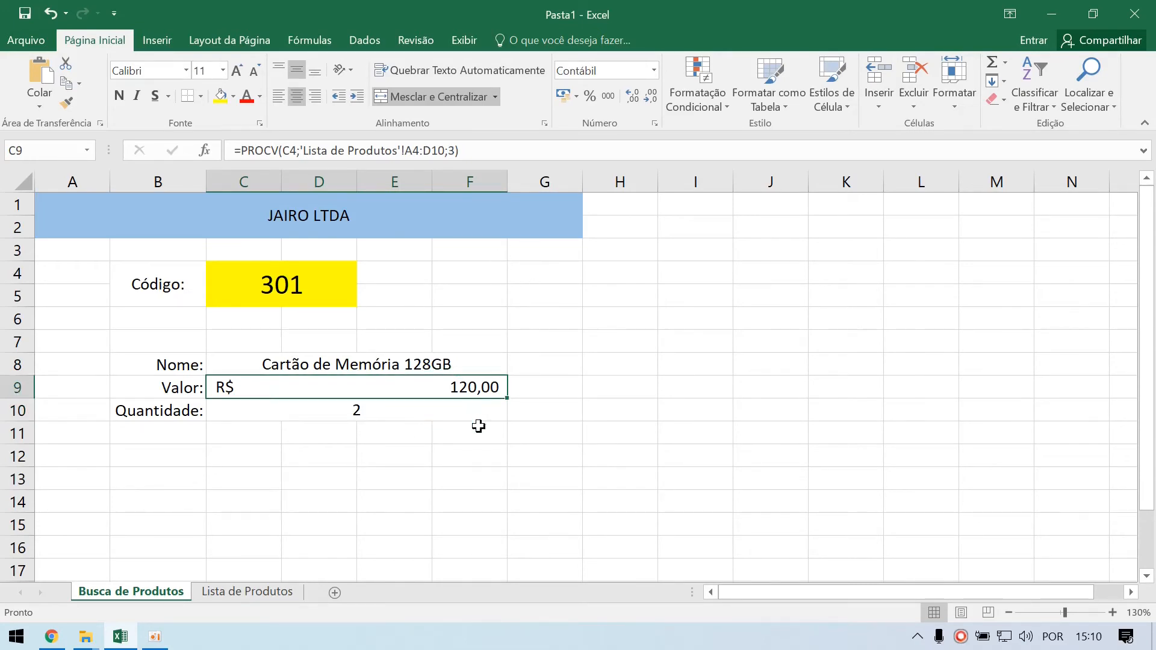
left_click(301, 96)
left_click(245, 96)
left_click(442, 435)
left_click_drag(335, 364, 360, 410)
left_click(120, 95)
Step: Test the three lookups by entering the codes 101, 102 and 301 in C4
left_click(322, 274)
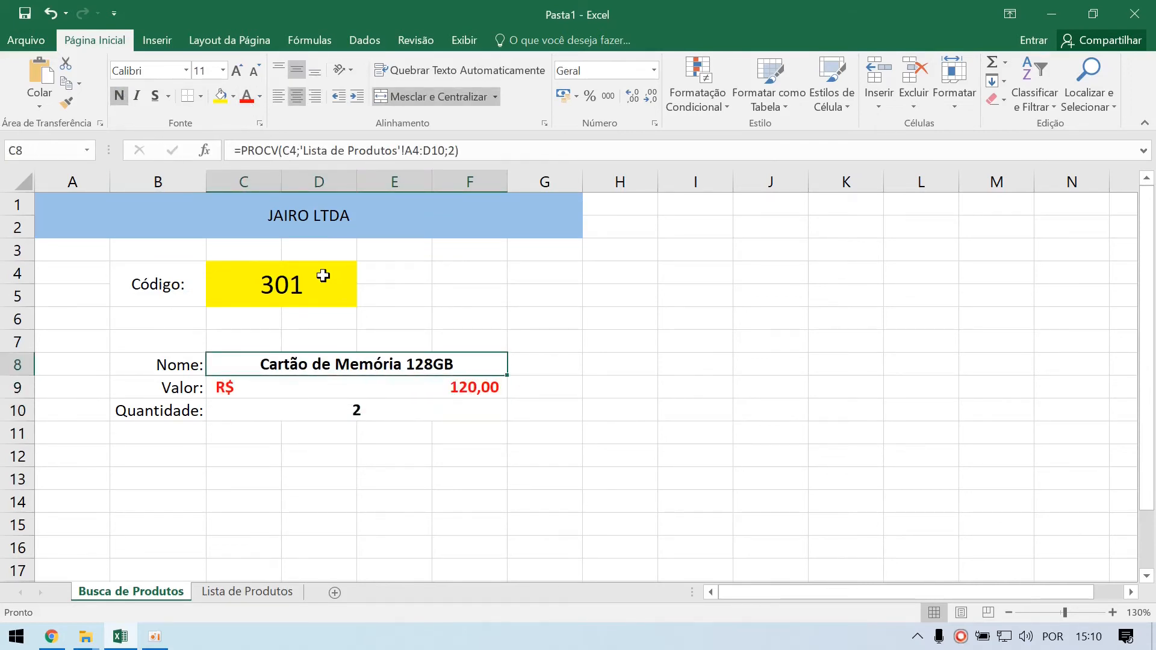
type("101")
key("Return")
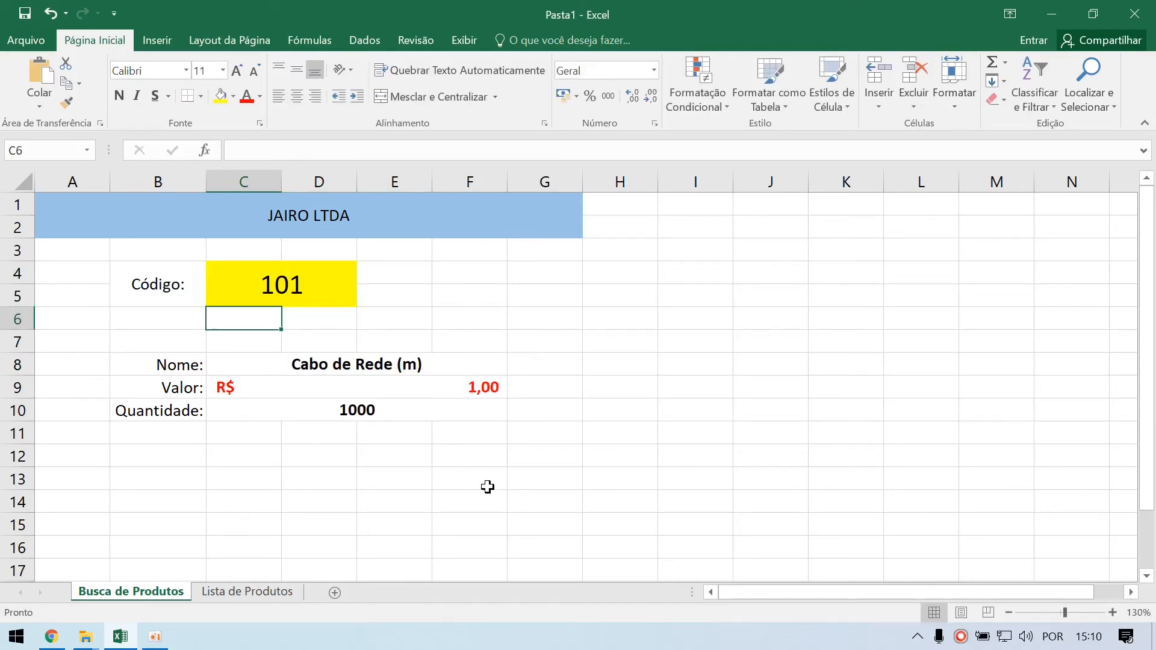
key("Up")
type("102")
key("Return")
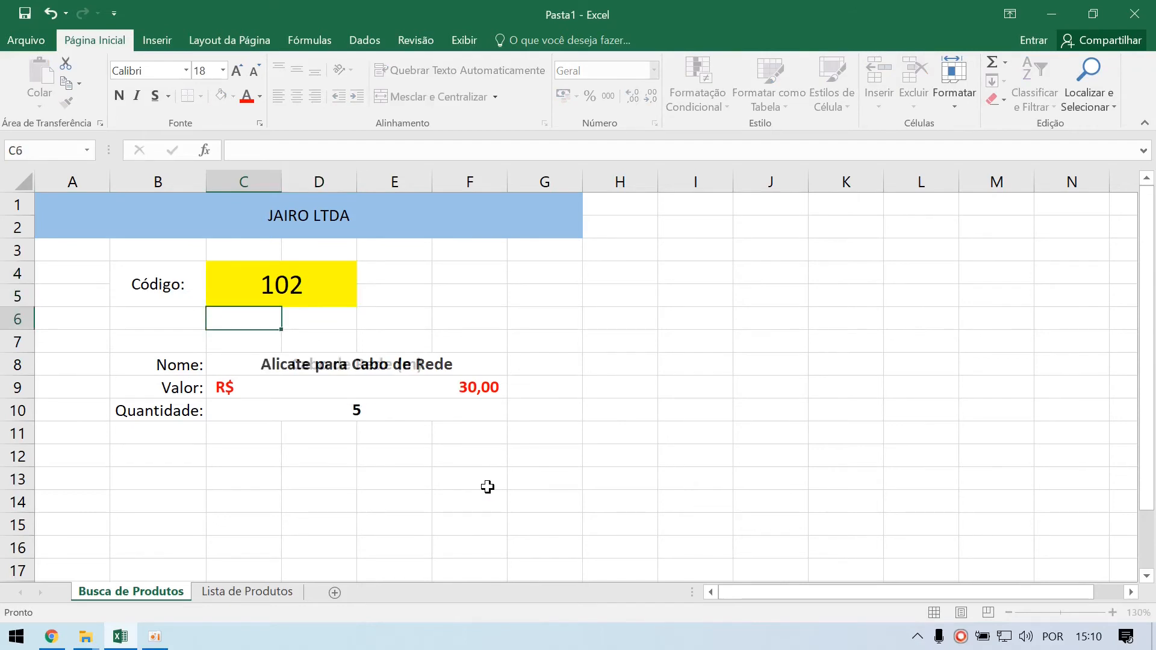
key("Up")
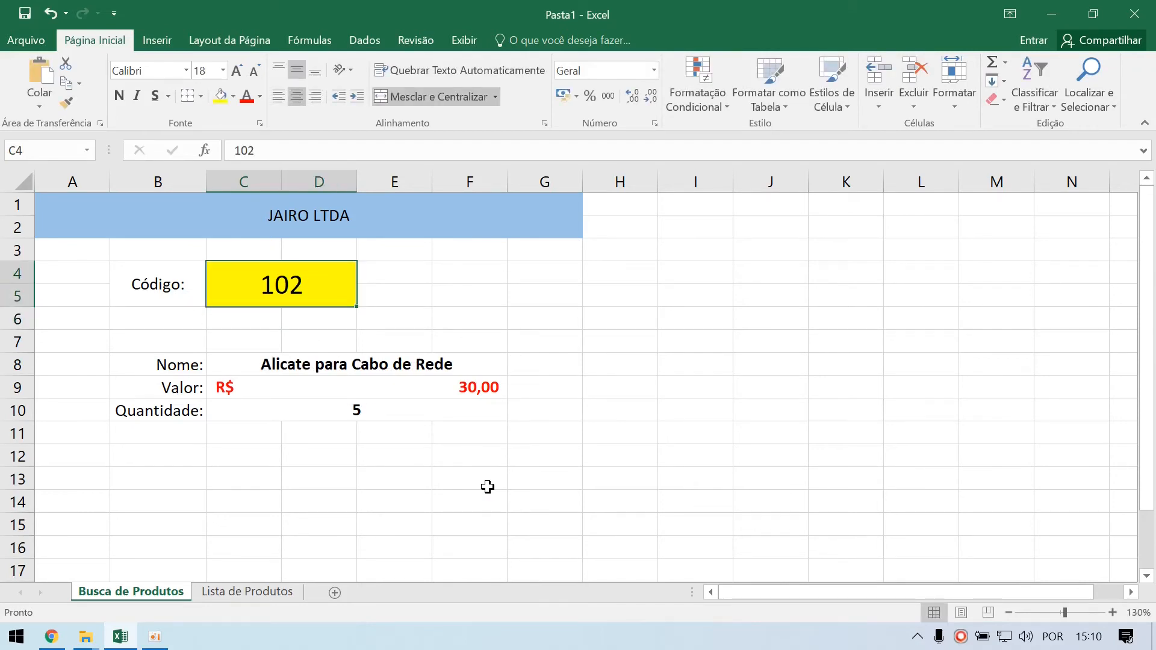
type("301")
key("Return")
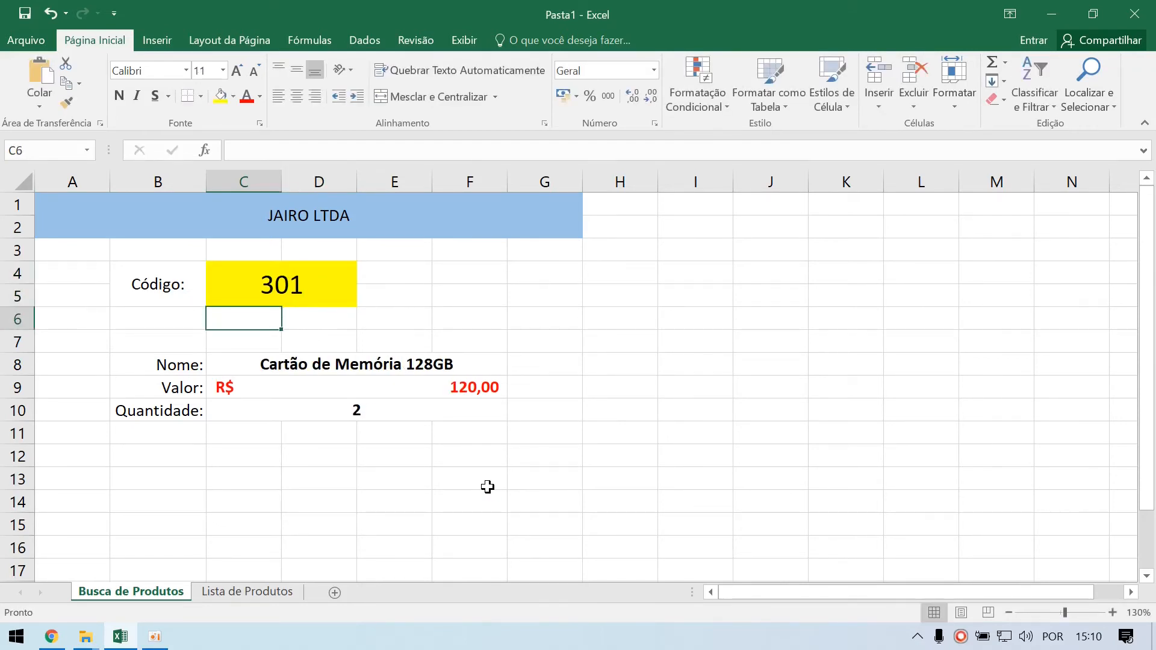
Step: Check the codes on "Lista de Produtos" and test the lookups in C4 of "Busca de Produtos" with 302 and 999
left_click(265, 590)
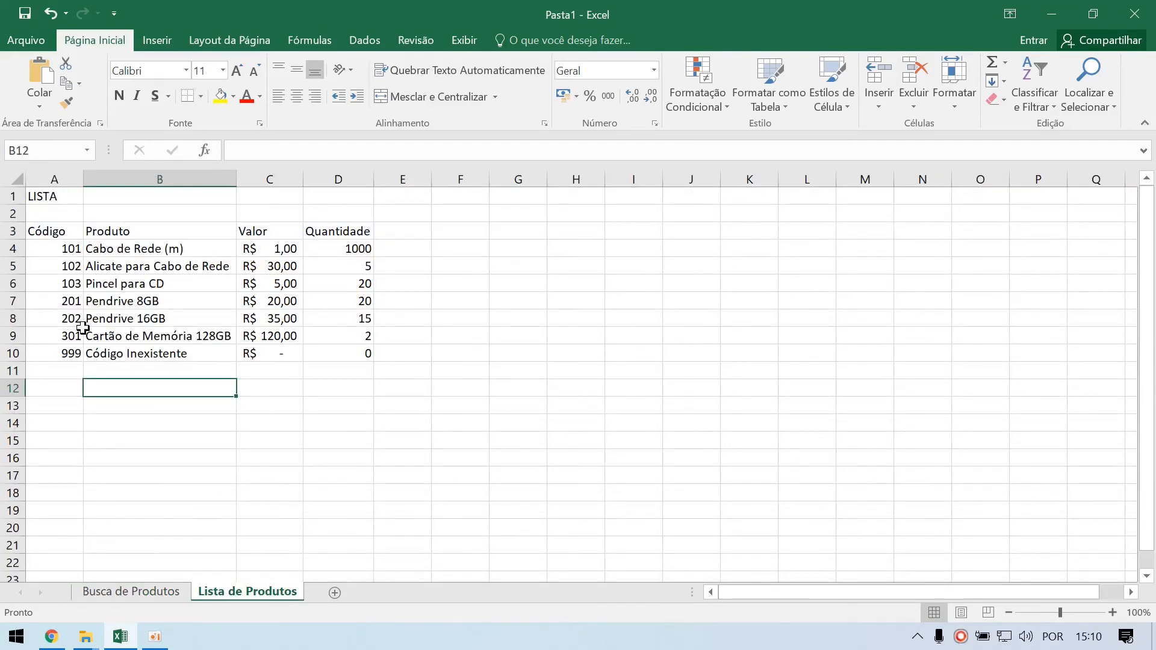
left_click(145, 591)
left_click(271, 280)
type("302")
key("Return")
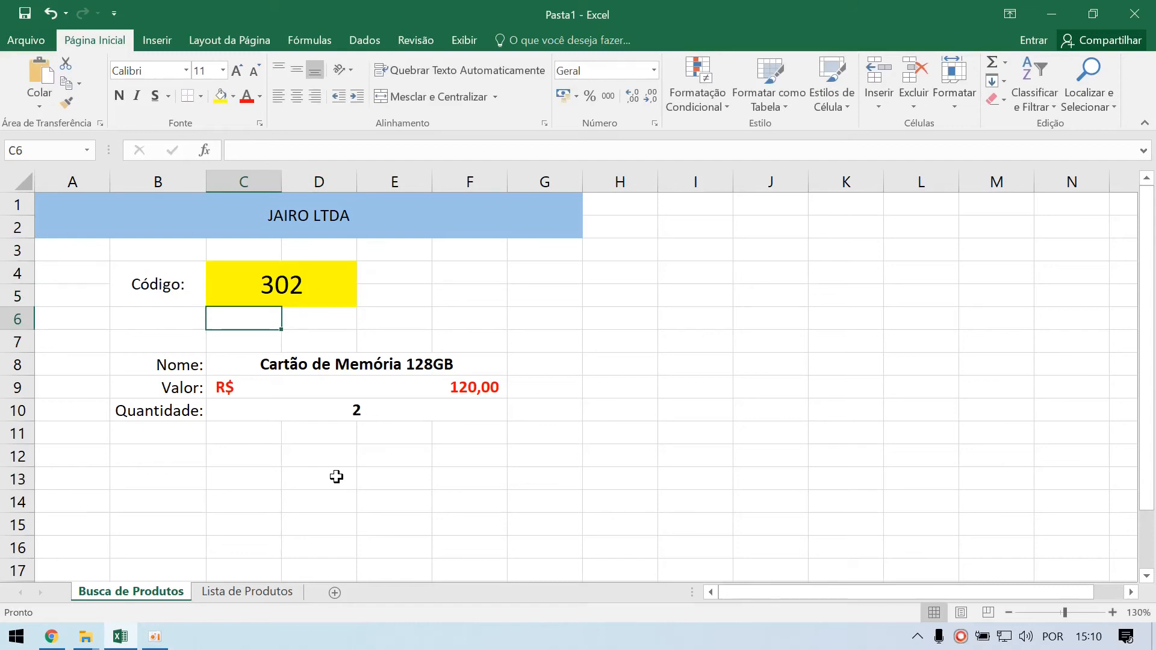
key("Up")
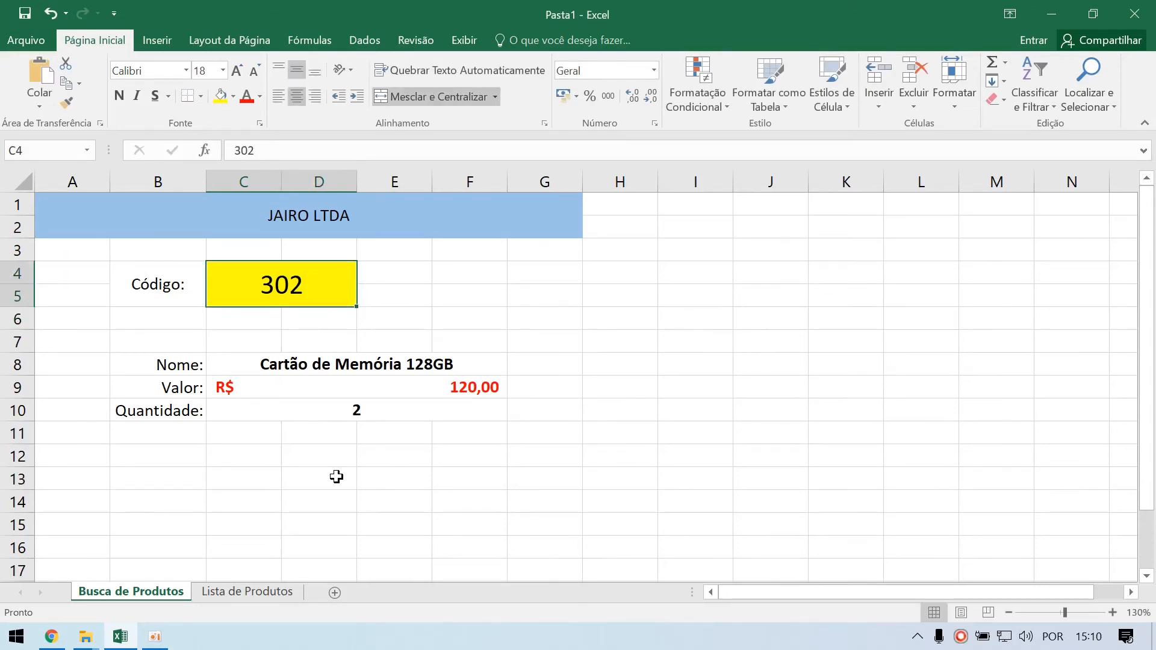
type("999")
key("Return")
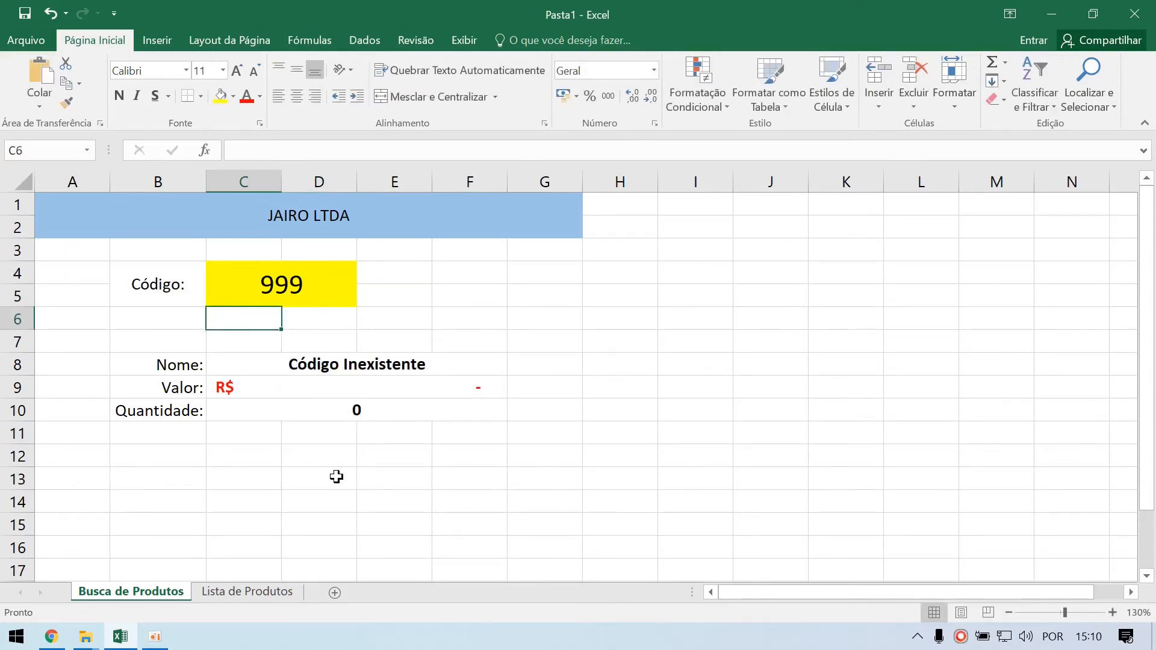
Step: Test the lookups in C4 with the code 1000, followed by the code 302
key("Up")
type("1000")
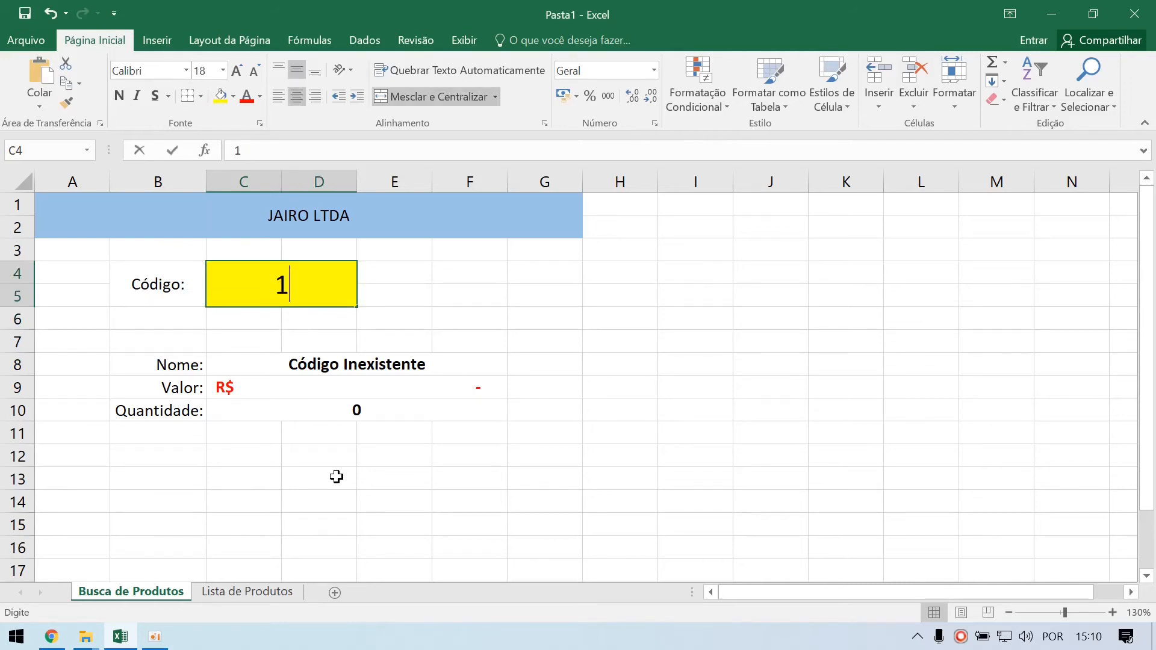
key("Return")
key("Up")
type("302")
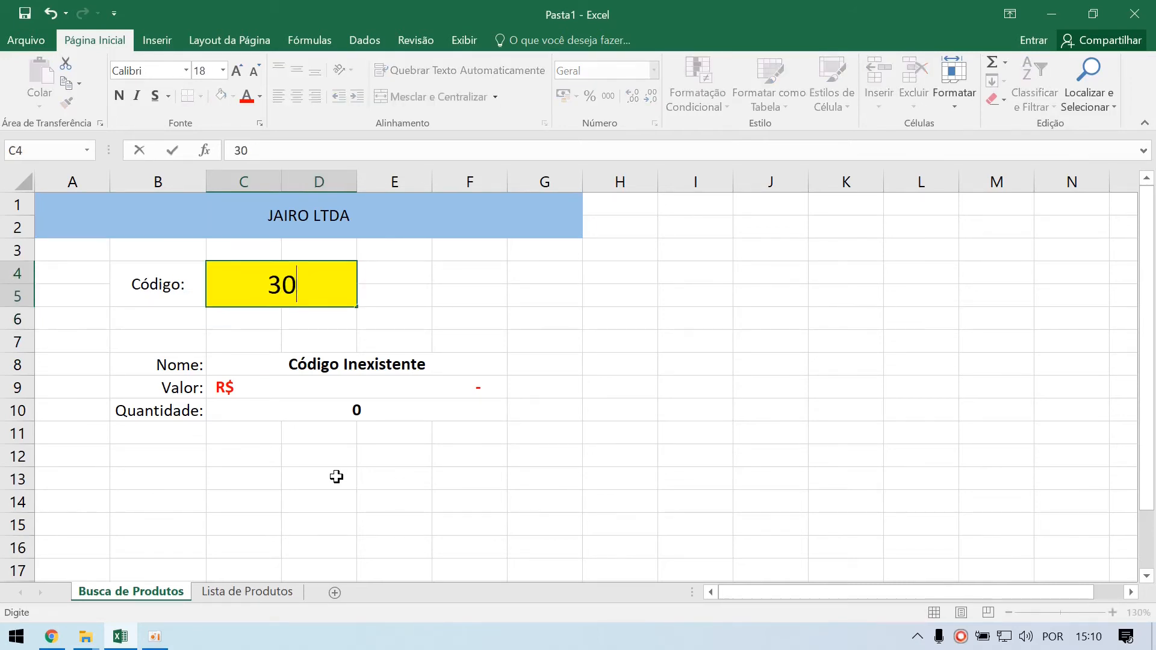
key("Return")
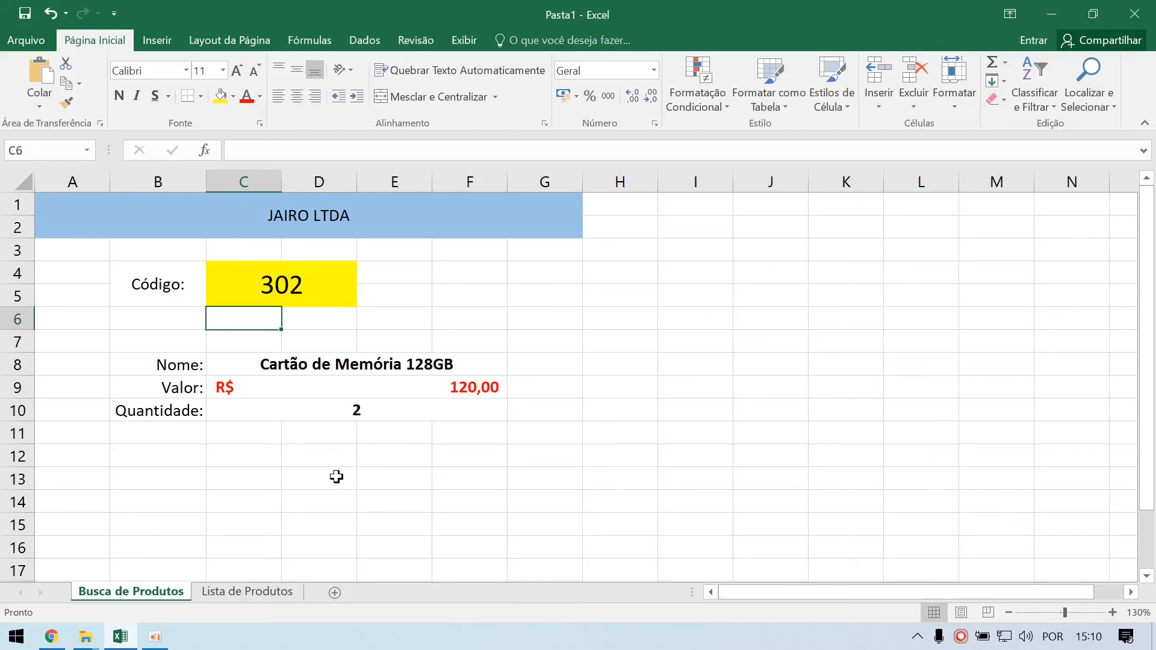
Step: Change the "Código Inexistente" code in A10 of "Lista de Produtos" to 302 and return to "Busca de Produtos"
left_click(272, 591)
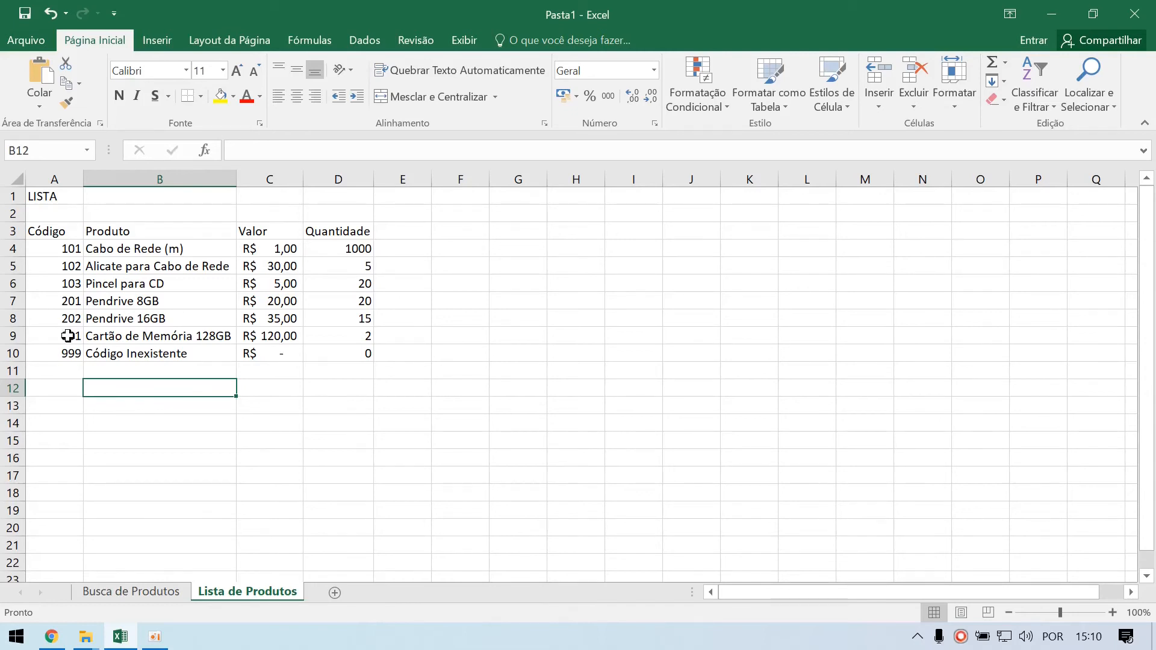
left_click(68, 336)
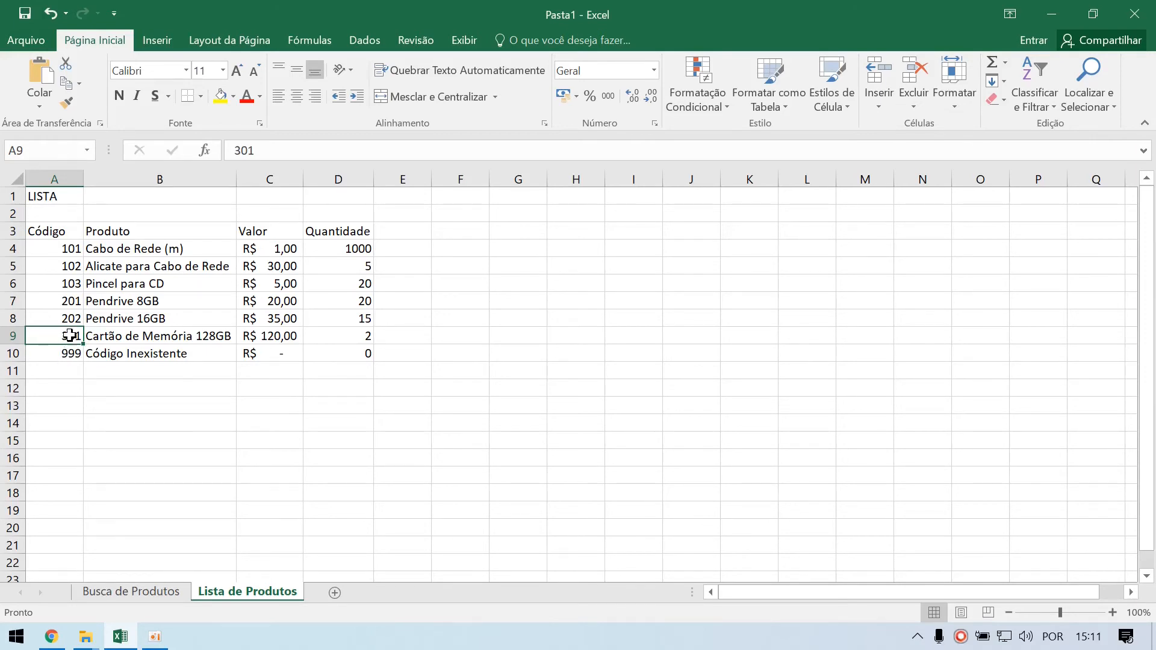
left_click(70, 355)
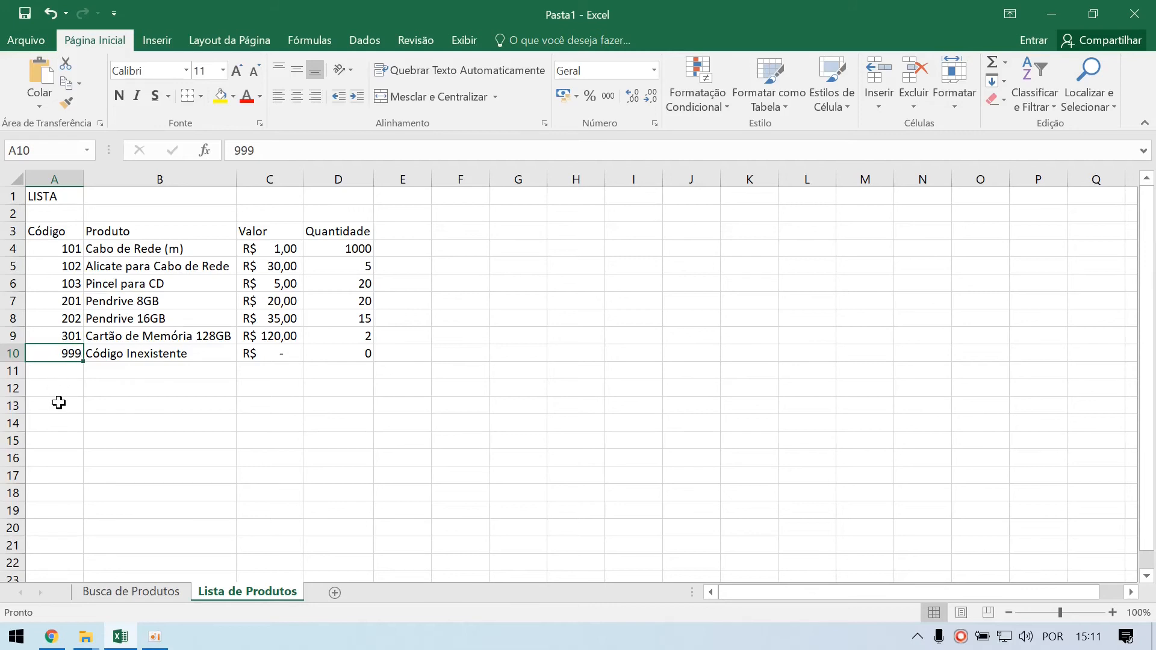
type("302")
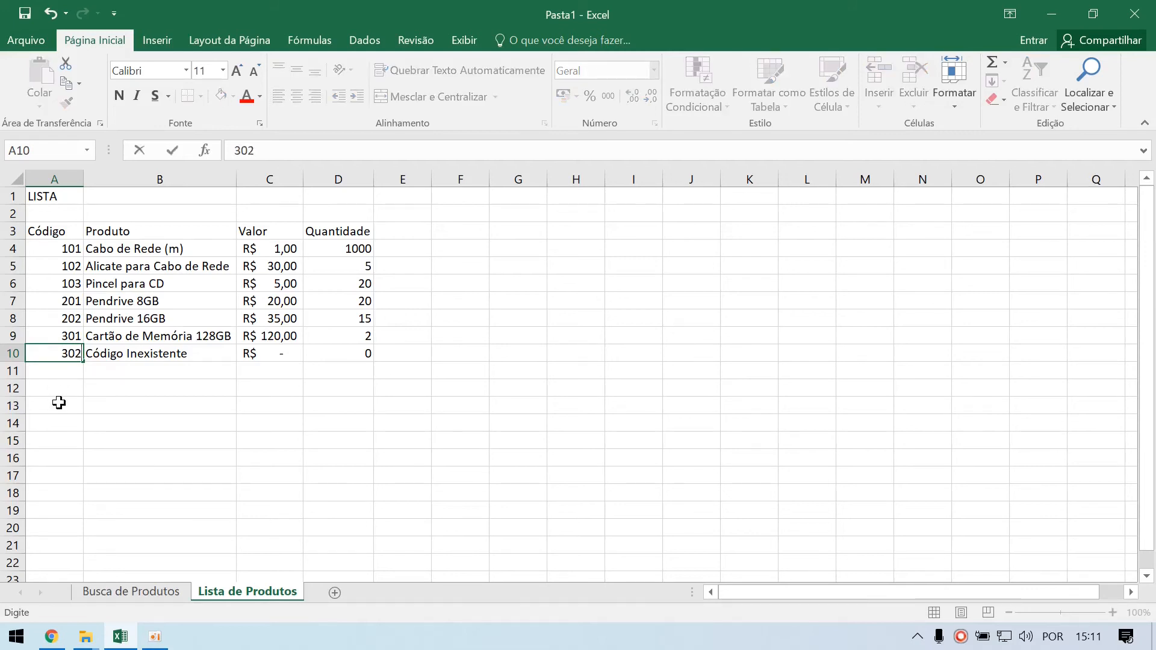
key("Return")
left_click(158, 593)
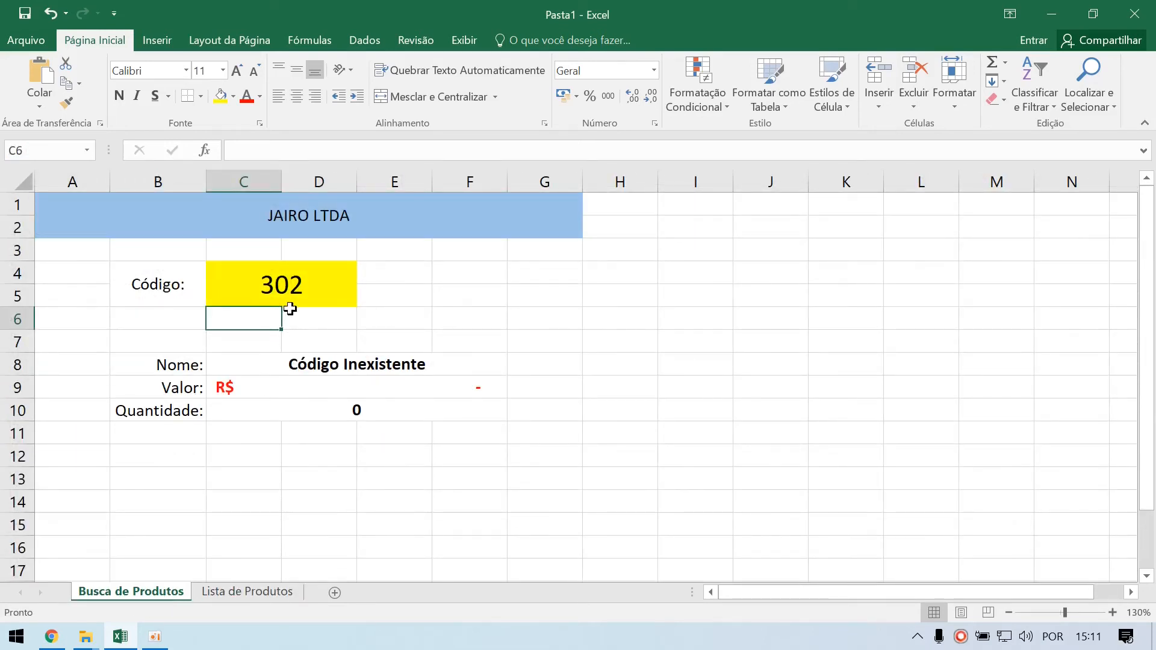
Step: Test the lookups on "Busca de Produtos" by entering the codes 303 and 400 in C4
left_click(289, 304)
type("303")
key("Return")
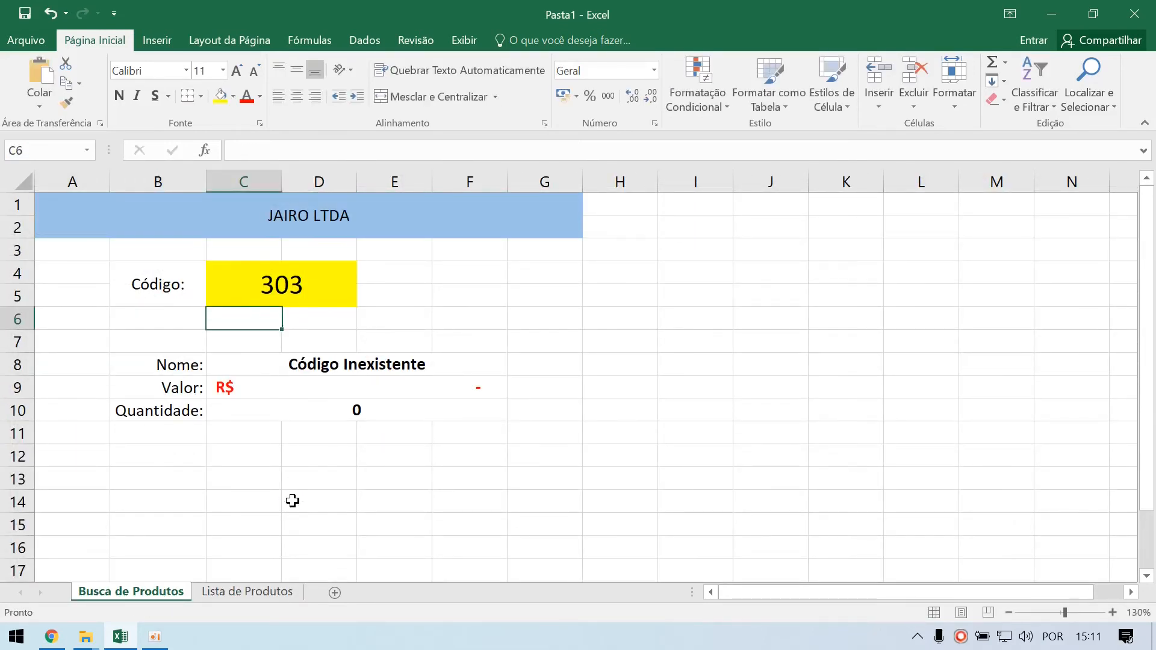
key("Up")
type("400")
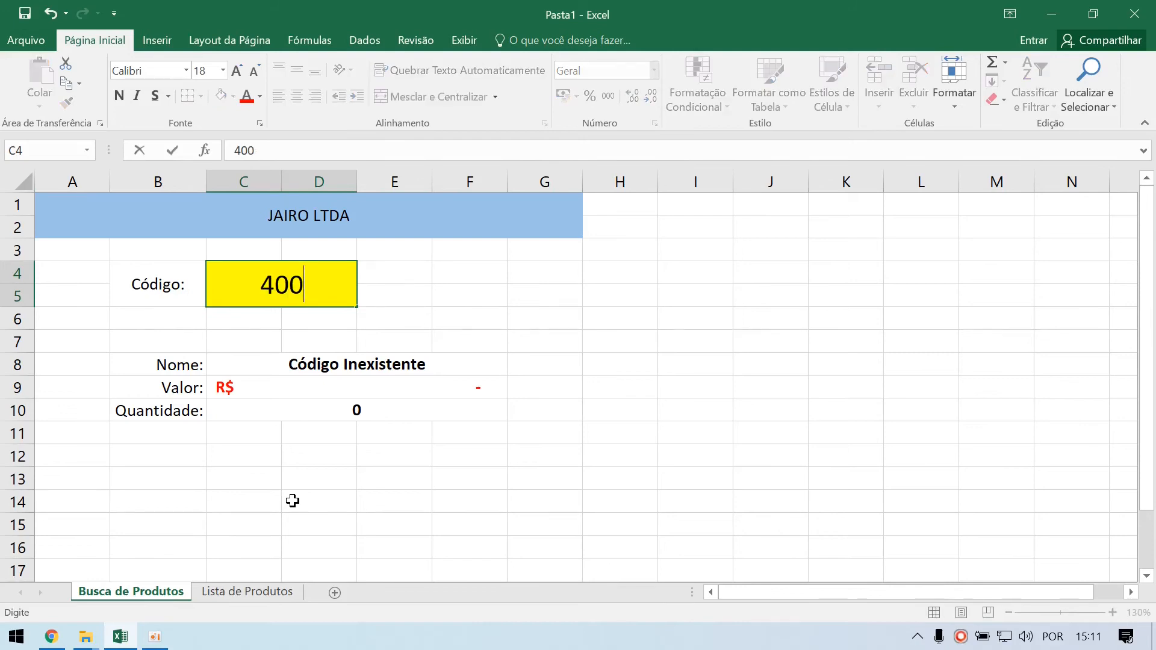
key("Return")
Step: Clear the "Código Inexistente" code in A10 of "Lista de Produtos" and check the lookups on "Busca de Produtos"
left_click(222, 589)
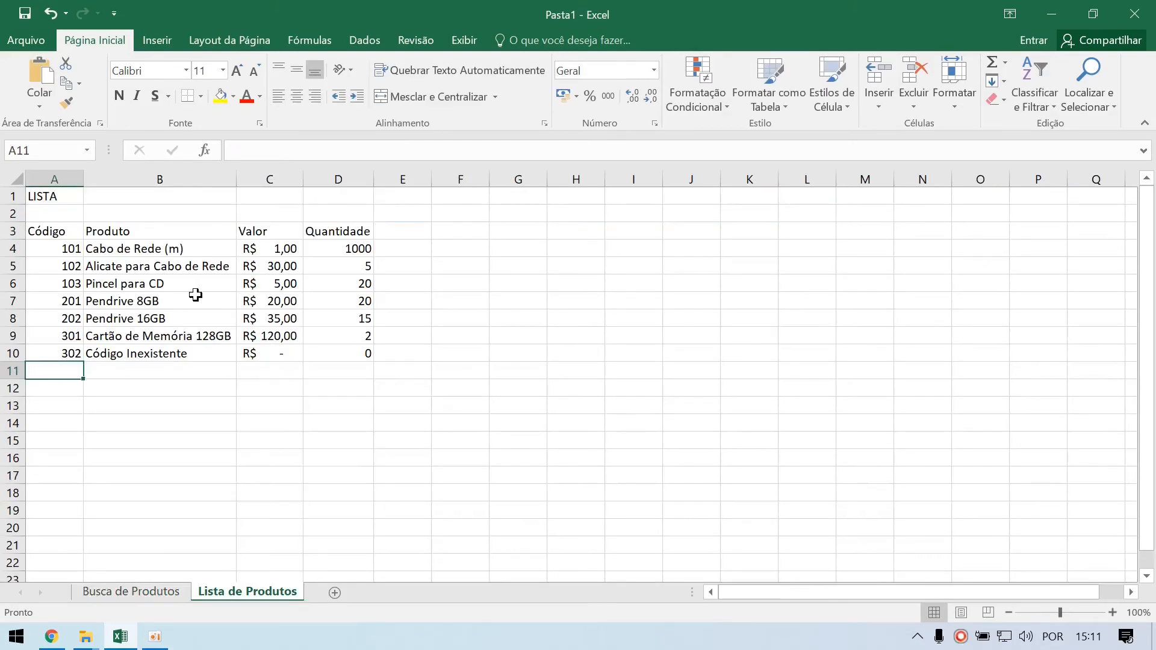
left_click_drag(56, 354, 338, 353)
left_click(60, 354)
key("Delete")
left_click(108, 589)
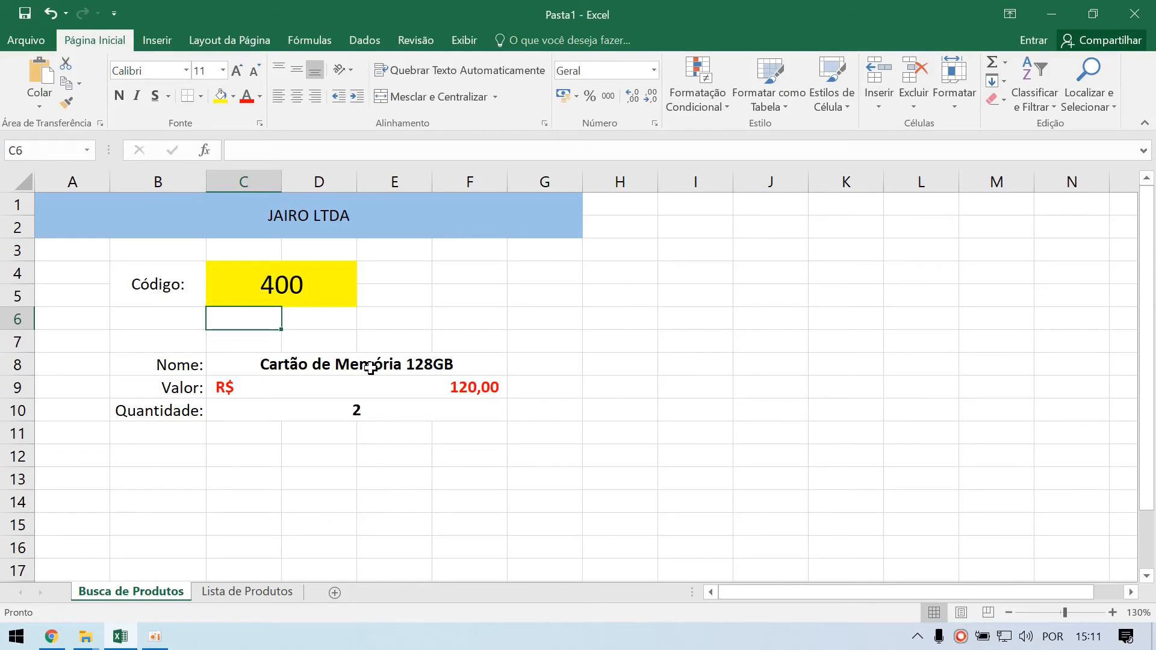
Step: Enter the code 302 in A10 of "Lista de Produtos" and return to "Busca de Produtos"
left_click(250, 594)
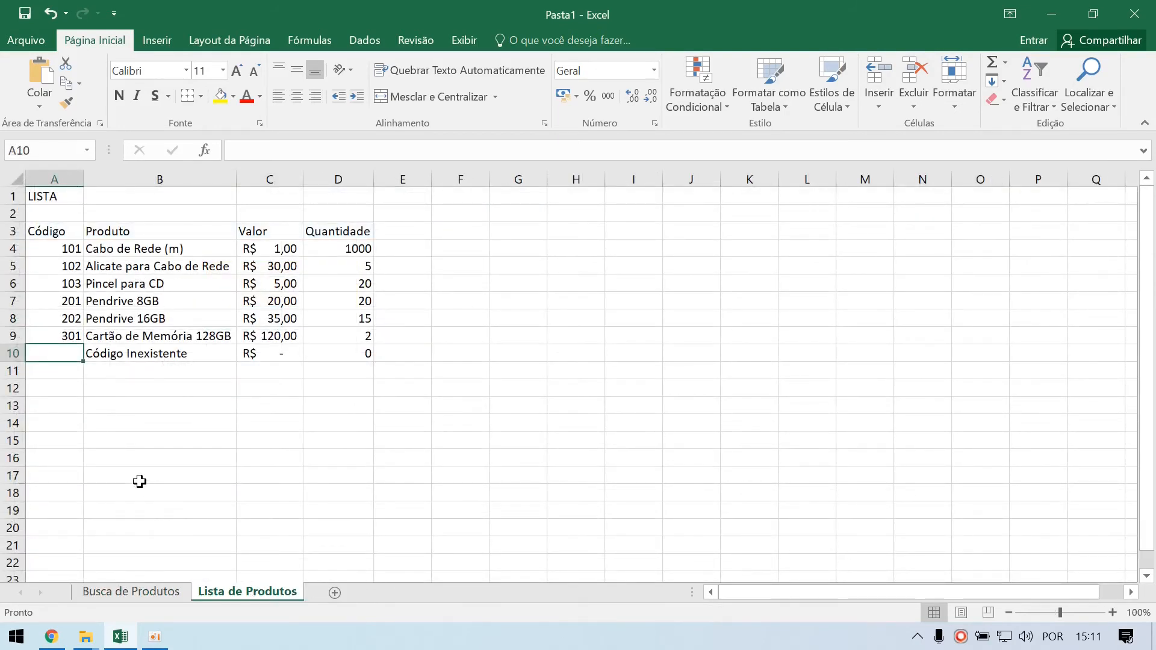
type("302")
key("Return")
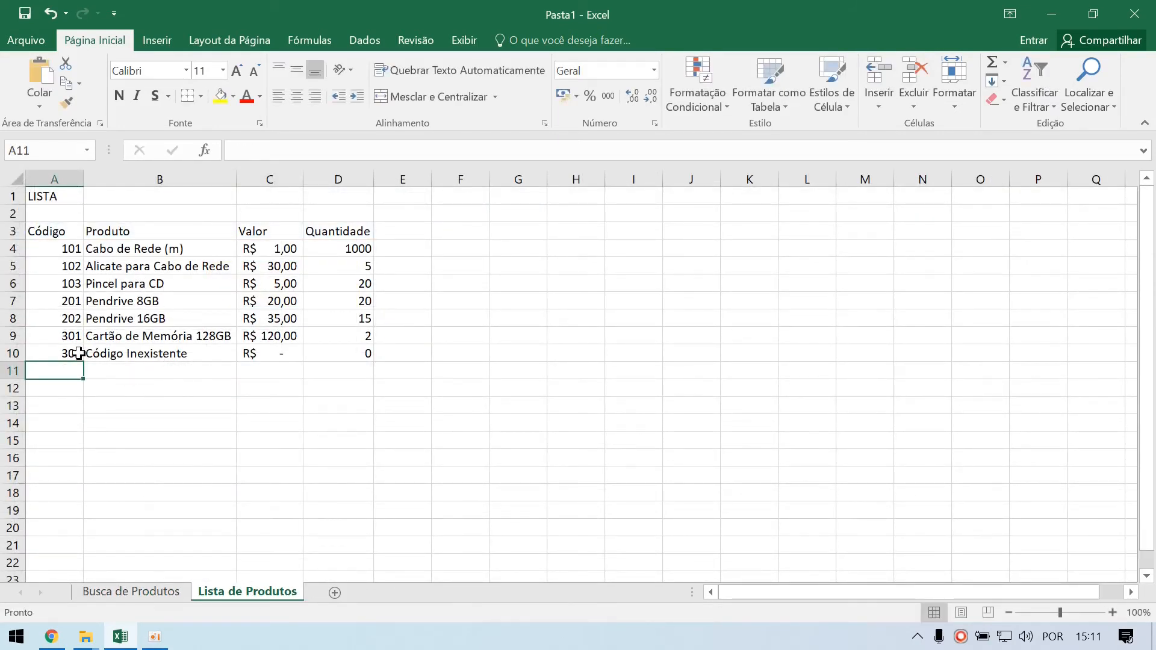
left_click(131, 591)
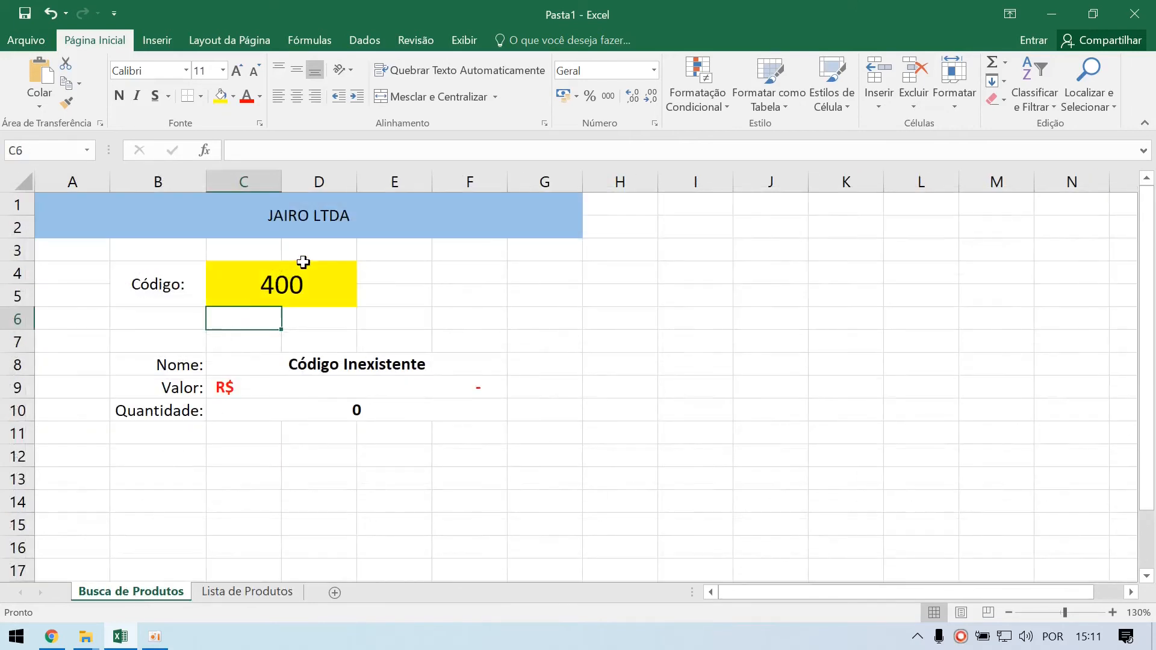
Step: Check the product list and test the lookups in C4 of "Busca de Produtos" with the code 5000
left_click(243, 592)
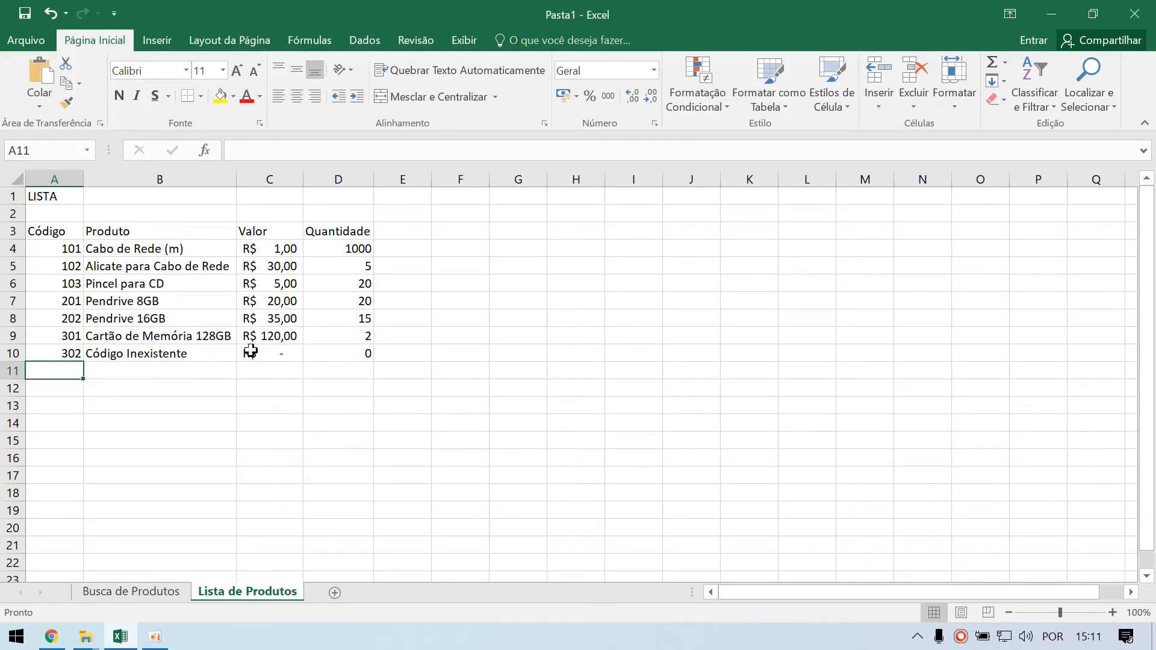
left_click(154, 596)
left_click(295, 288)
type("500")
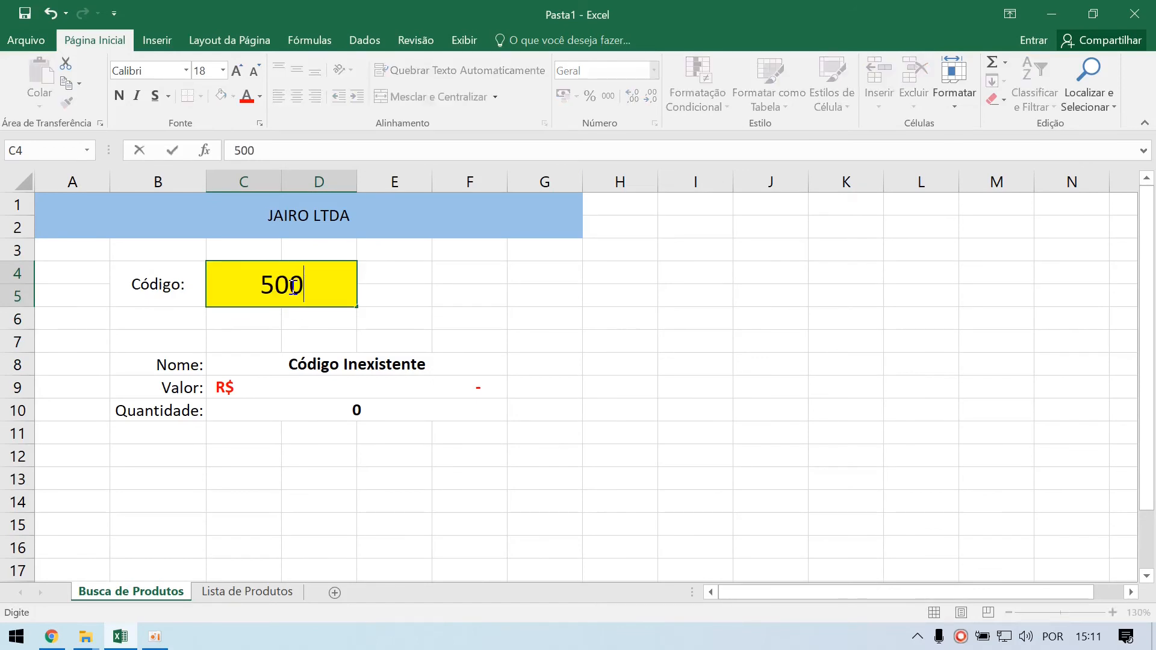
type("0")
key("Return")
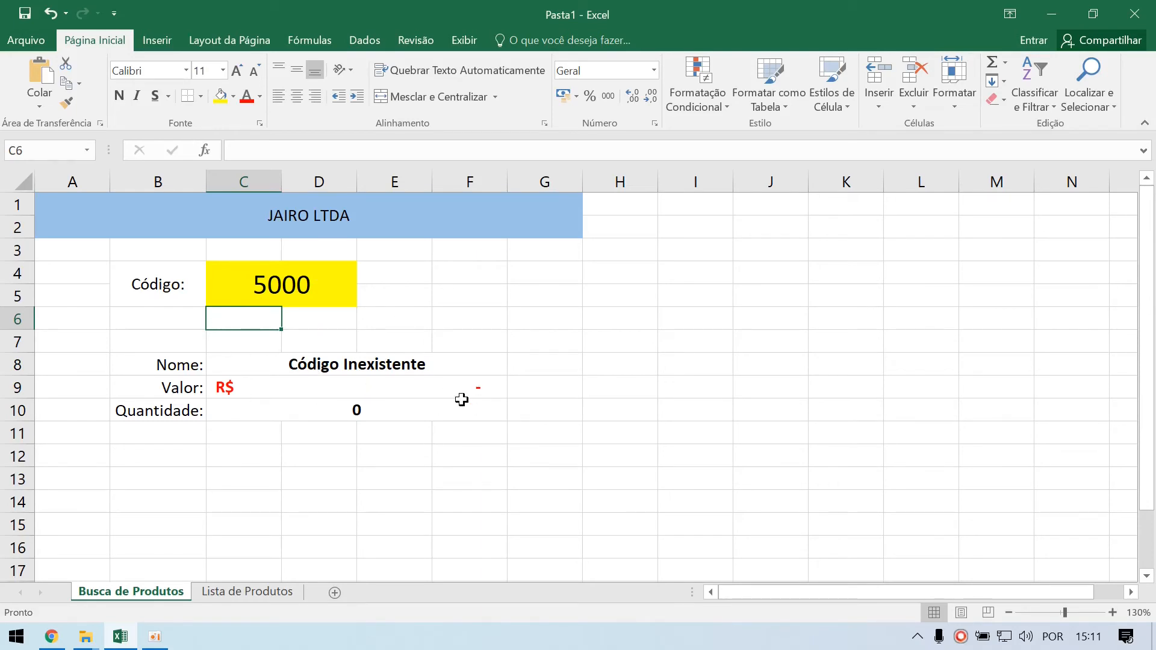
Step: Review the "Código Inexistente" row on "Lista de Produtos" and return to "Busca de Produtos"
left_click(298, 291)
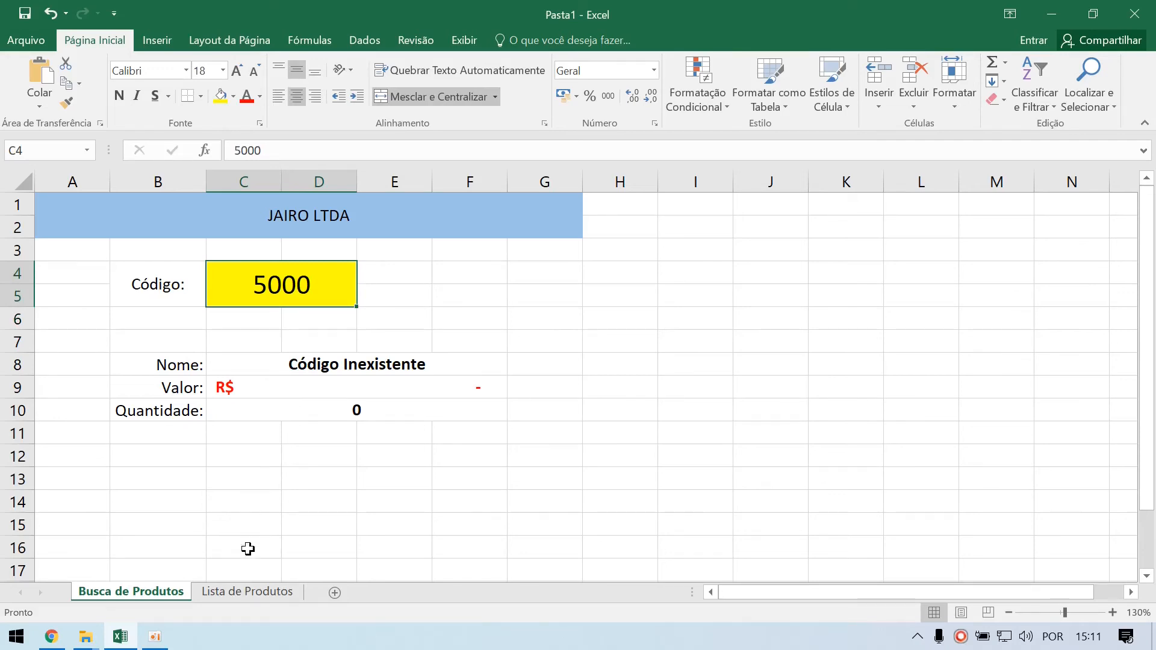
left_click(282, 592)
left_click(64, 355)
left_click_drag(65, 355, 363, 353)
left_click(90, 385)
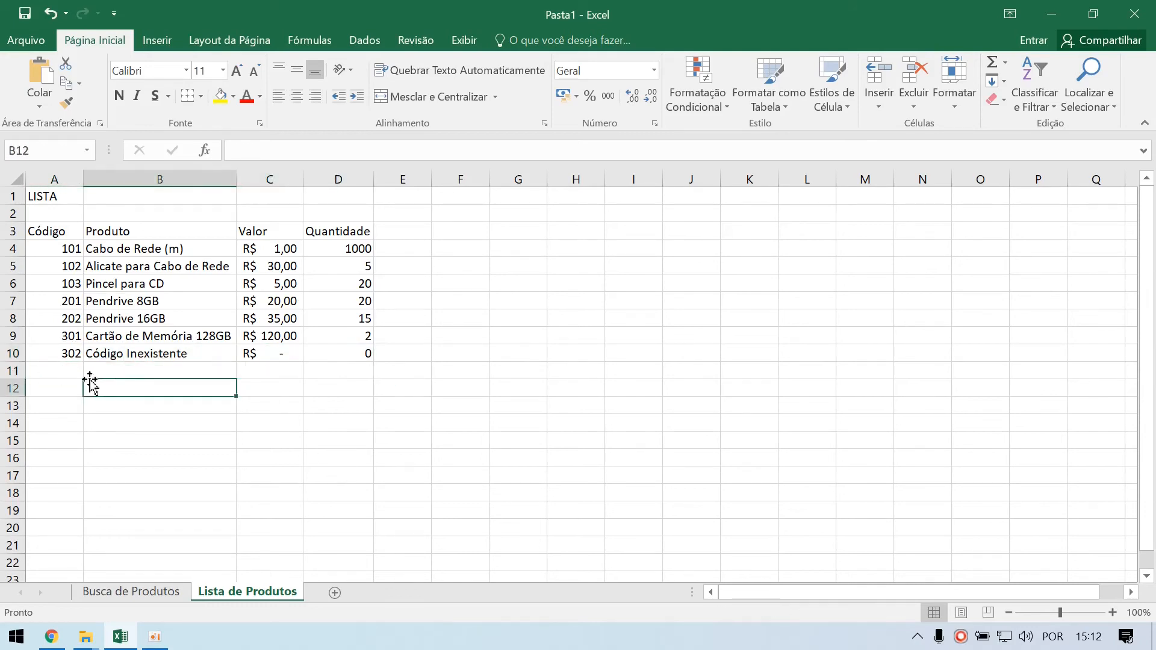
left_click(77, 369)
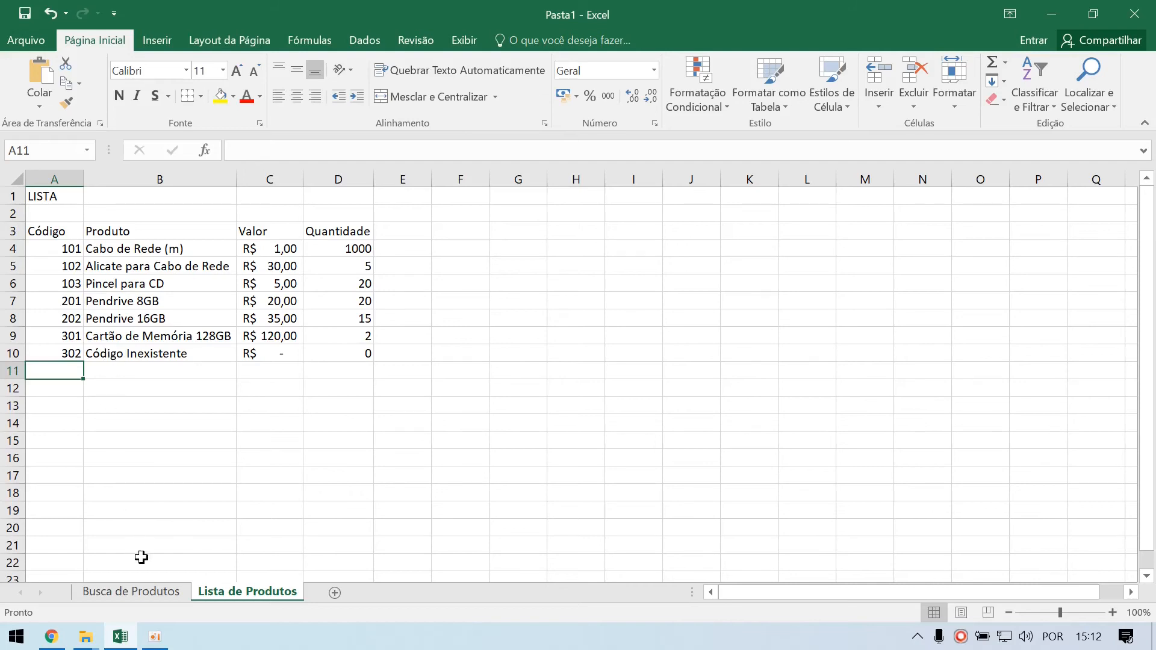
left_click(131, 593)
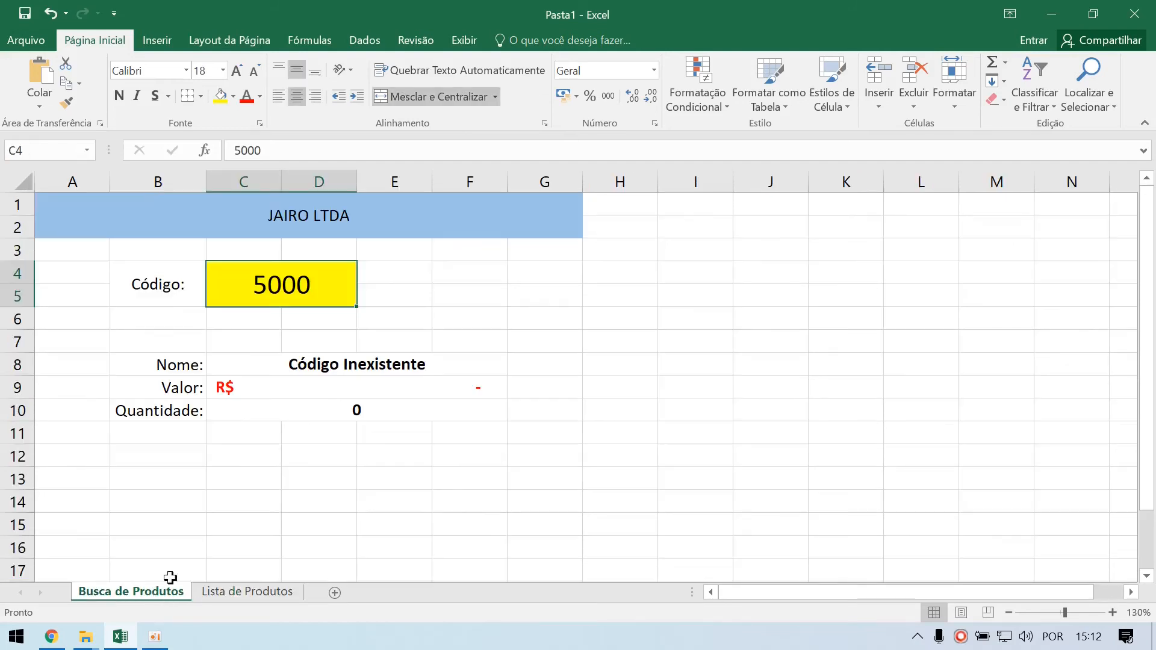
Step: Test the lookups with the code 301 in C4 and inspect the Nome, Valor and Quantidade result cells
left_click(291, 405)
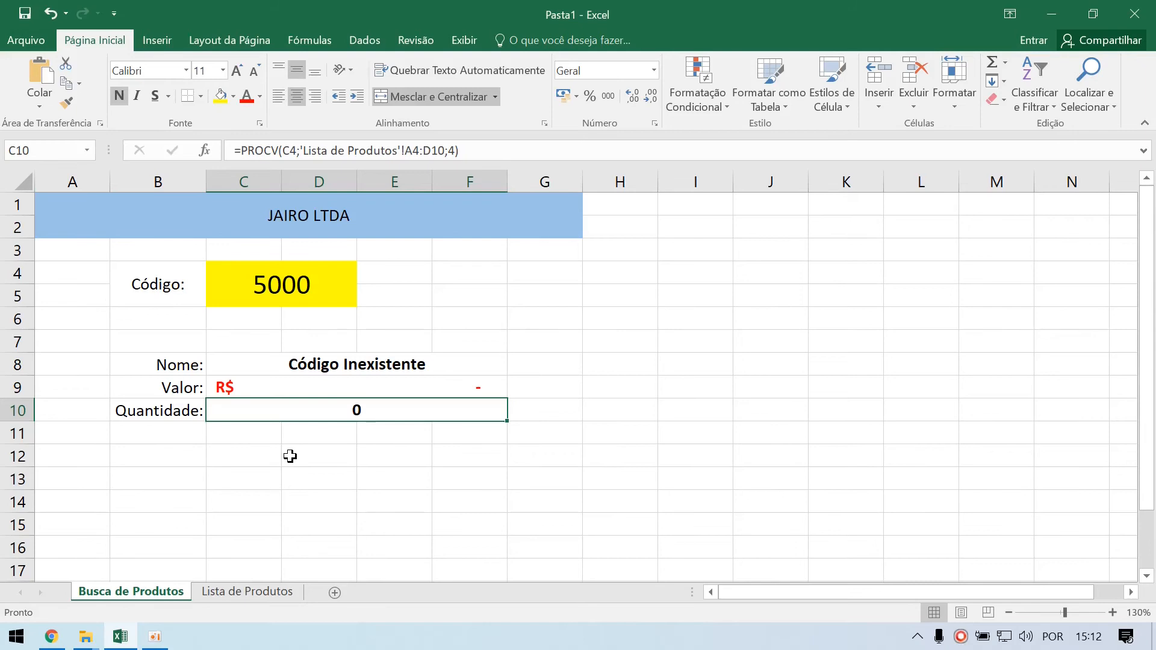
left_click(267, 306)
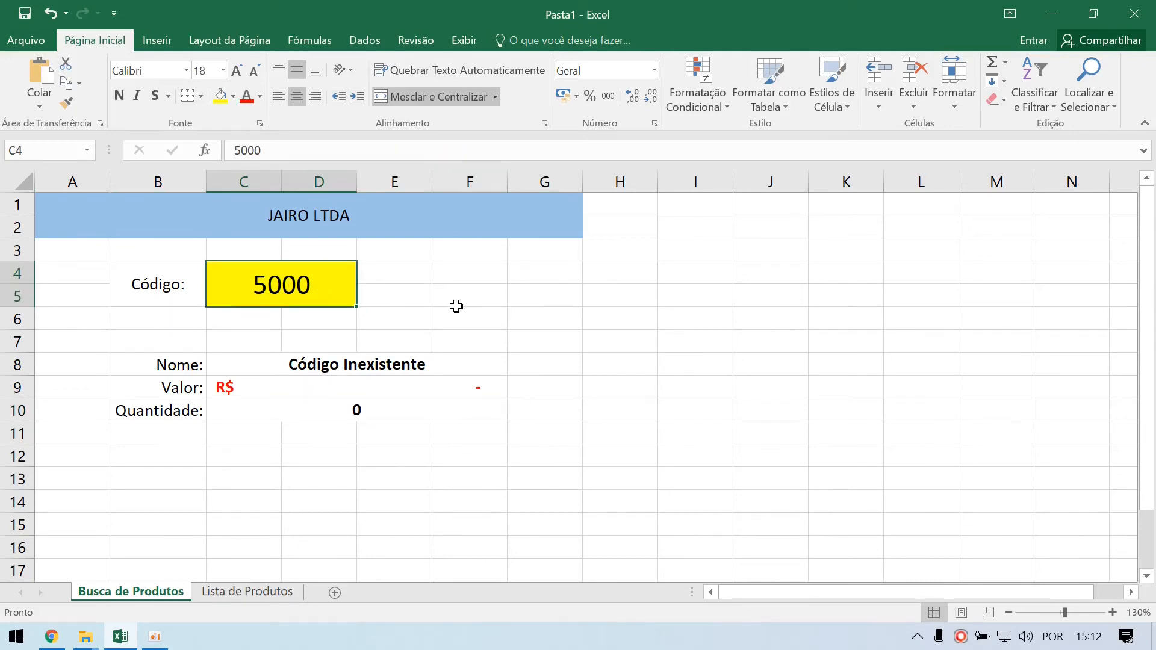
type("301")
key("Return")
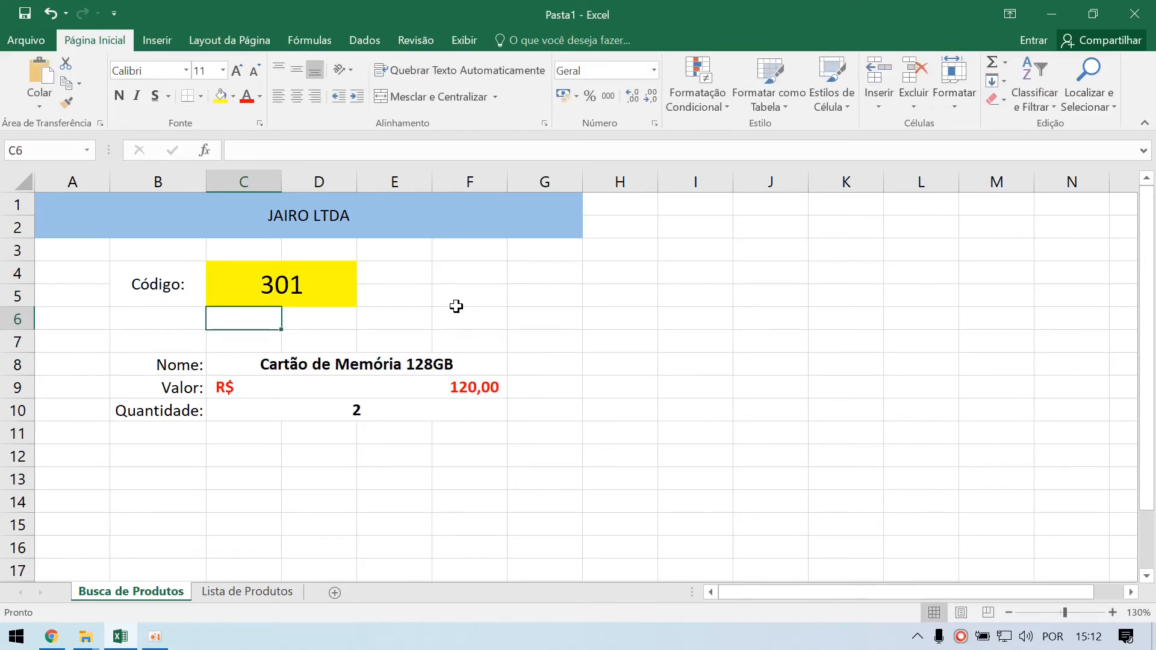
left_click(344, 365)
left_click(311, 385)
left_click(349, 407)
left_click(383, 337)
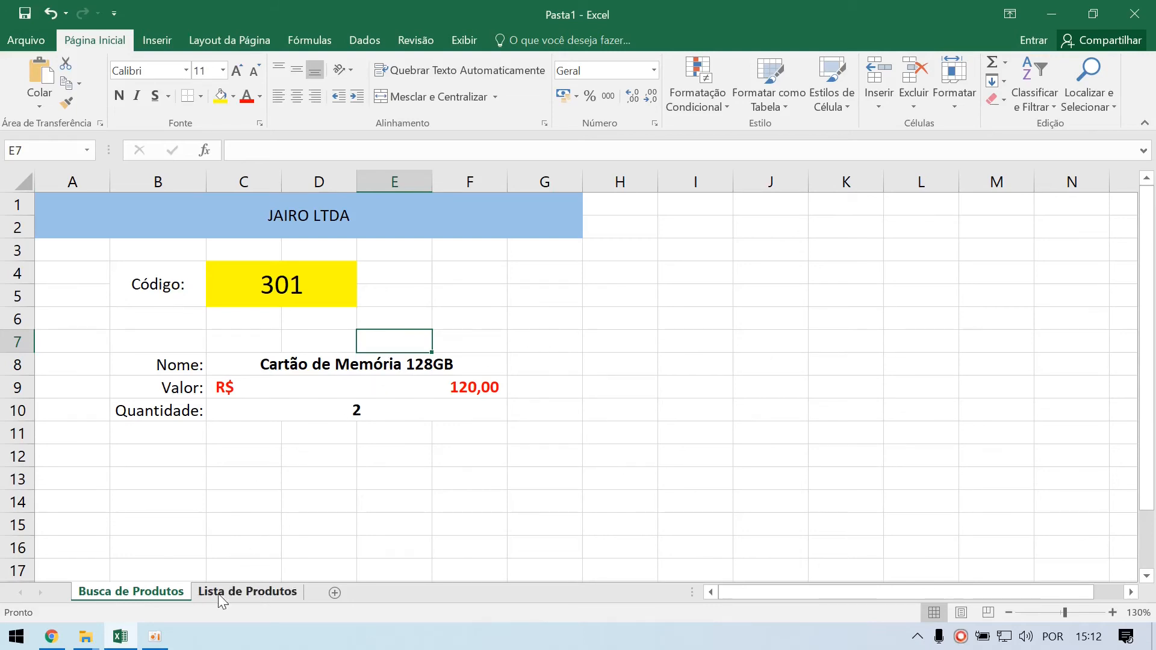
Step: Hide the "Lista de Produtos" sheet and check the sheet options of "Busca de Produtos"
left_click(243, 592)
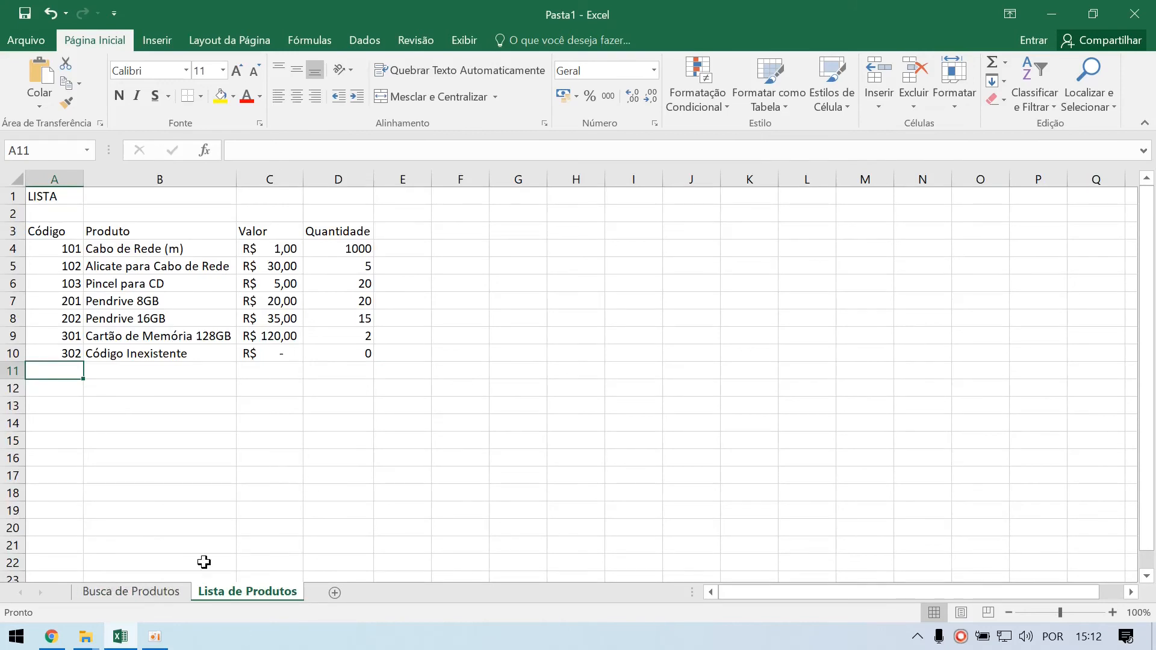
right_click(229, 592)
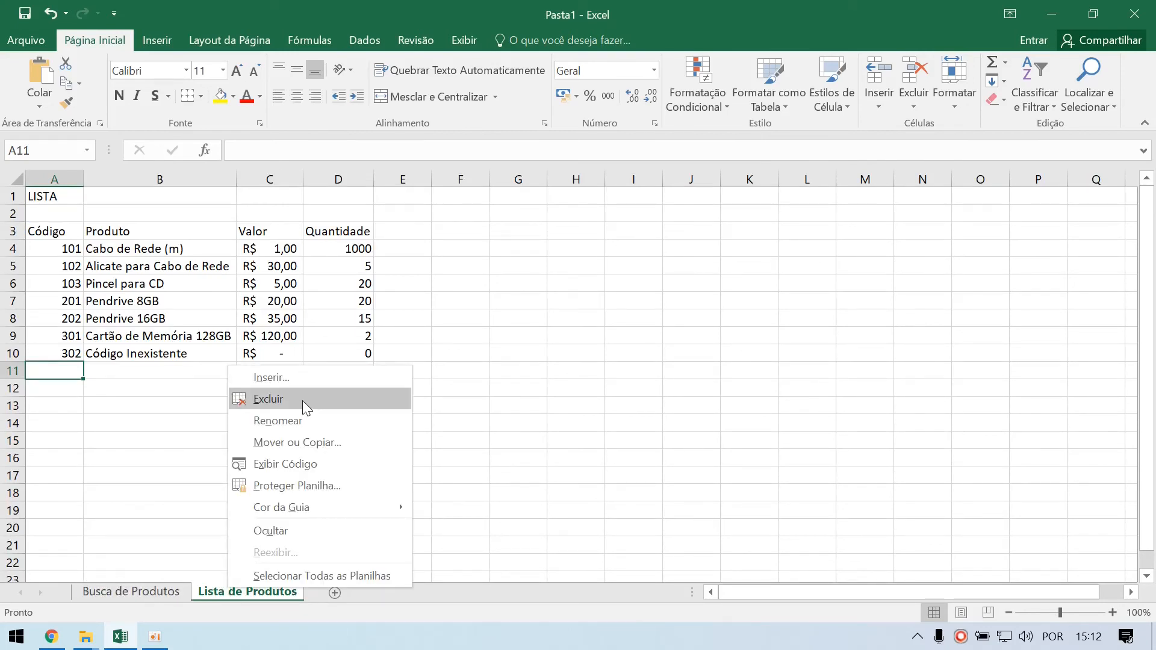
left_click(280, 533)
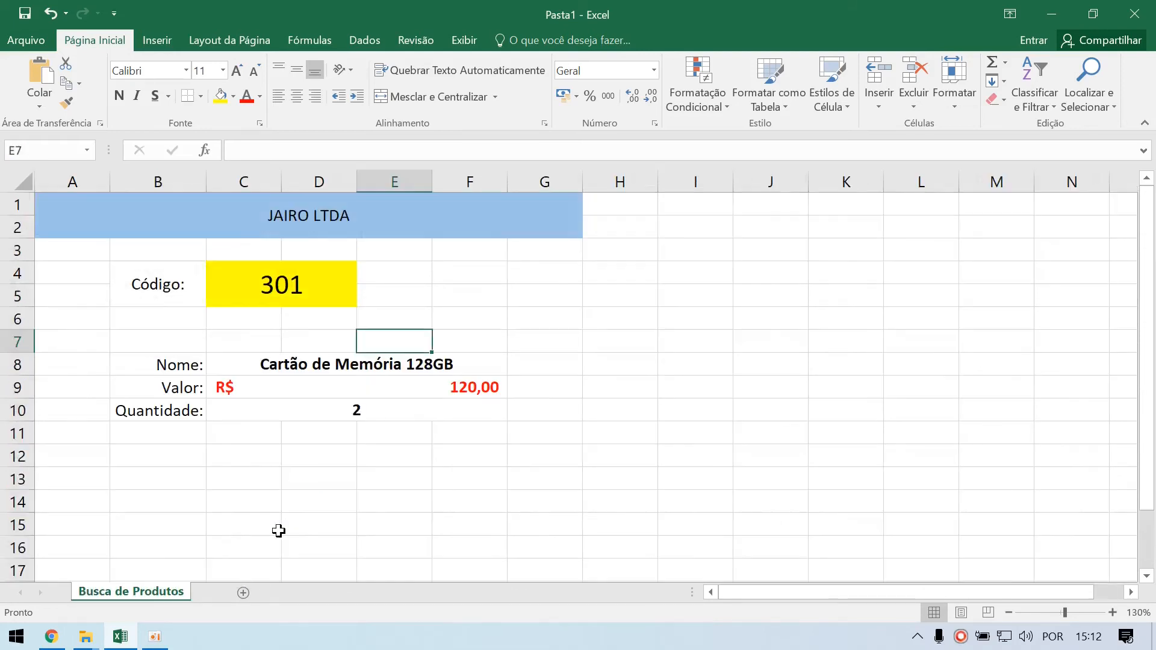
left_click(211, 545)
left_click(145, 478)
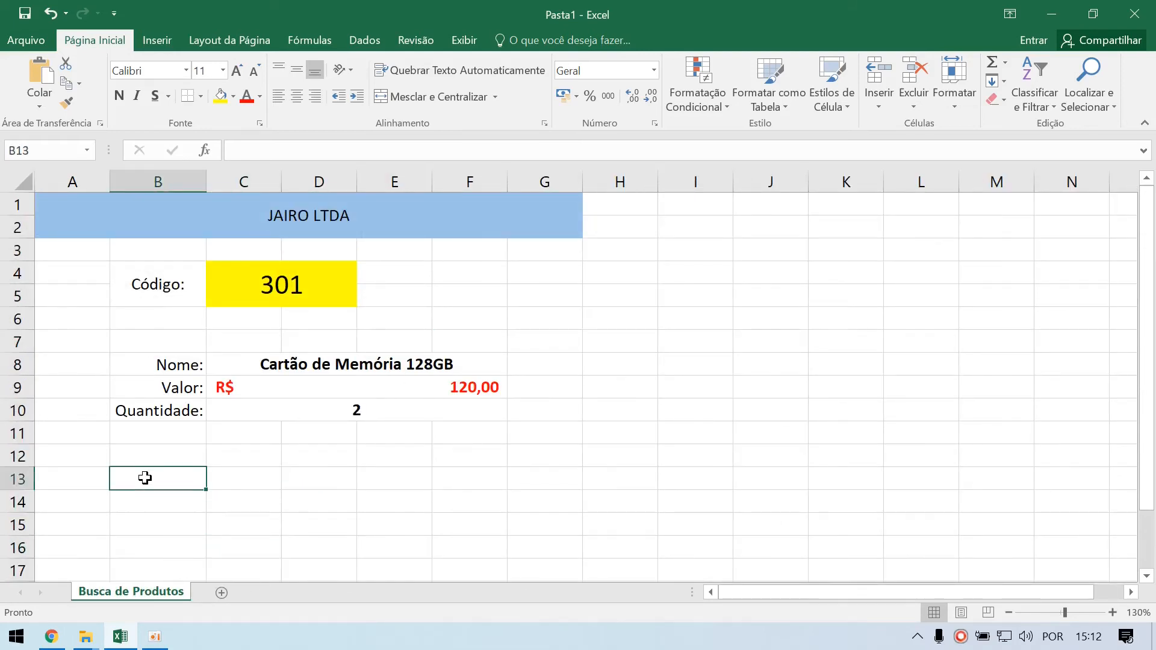
right_click(164, 591)
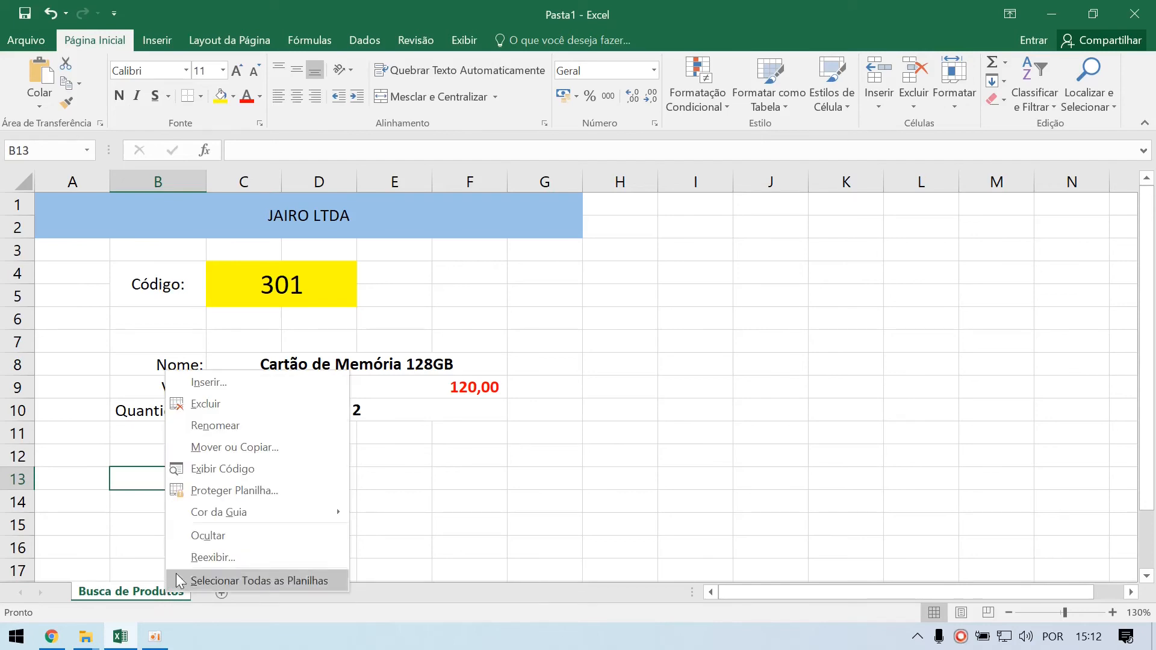
left_click(135, 581)
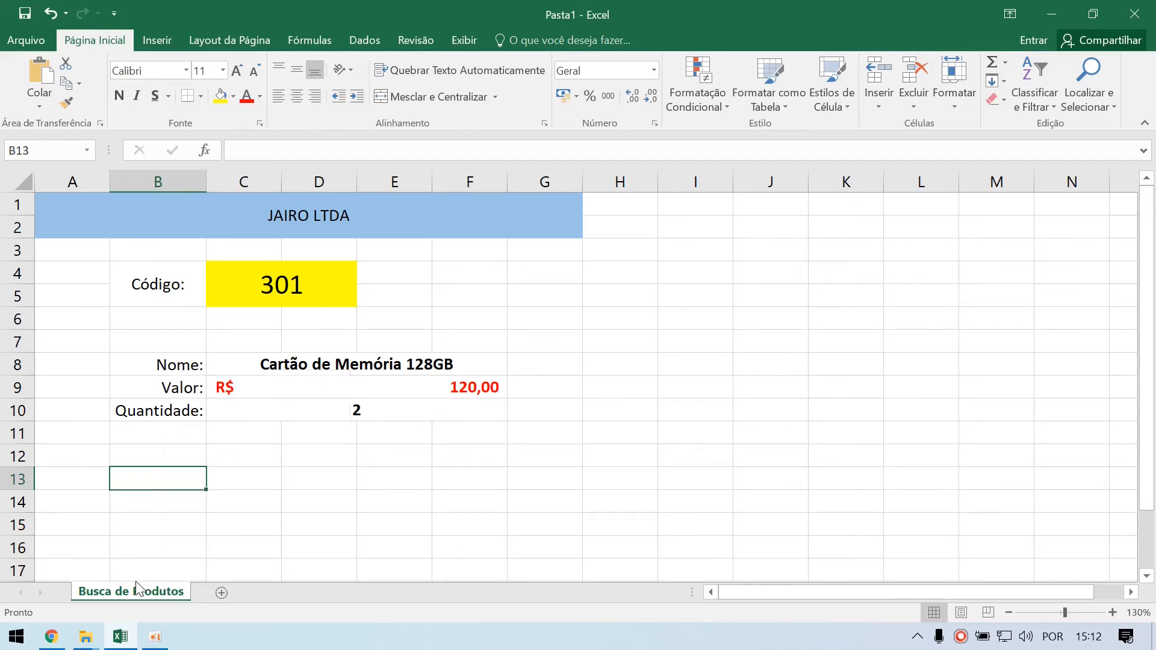
Step: Test the lookups with the list sheet hidden by entering the codes 101 and 102 in C4, and inspect the Quantidade result
left_click(310, 284)
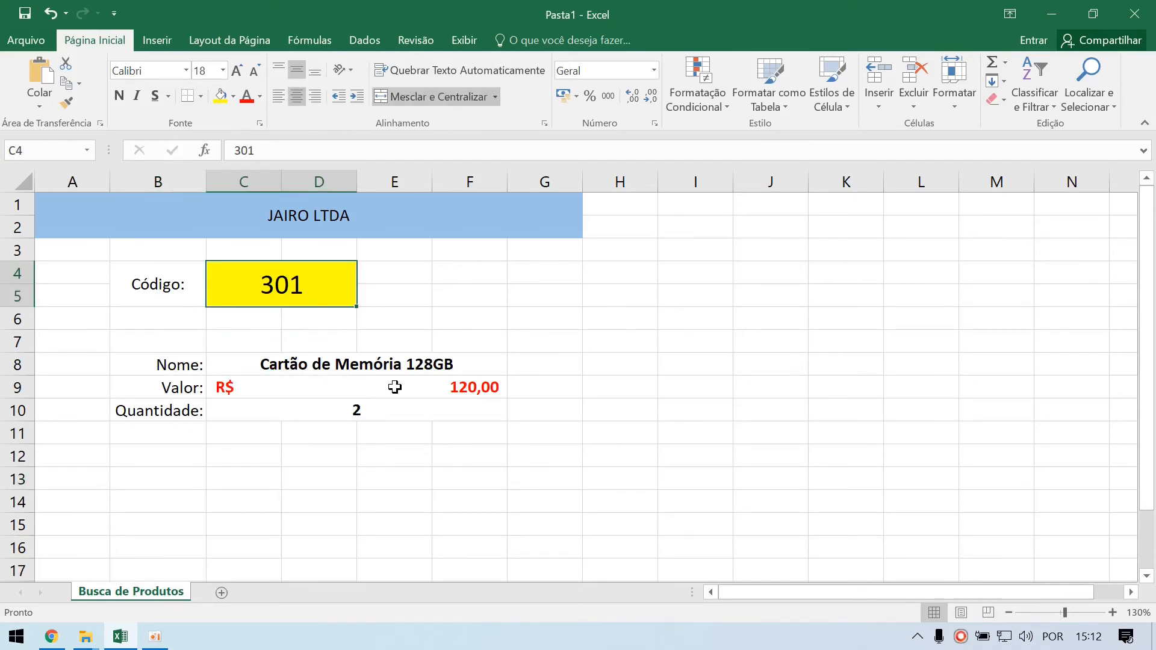
type("101")
key("Return")
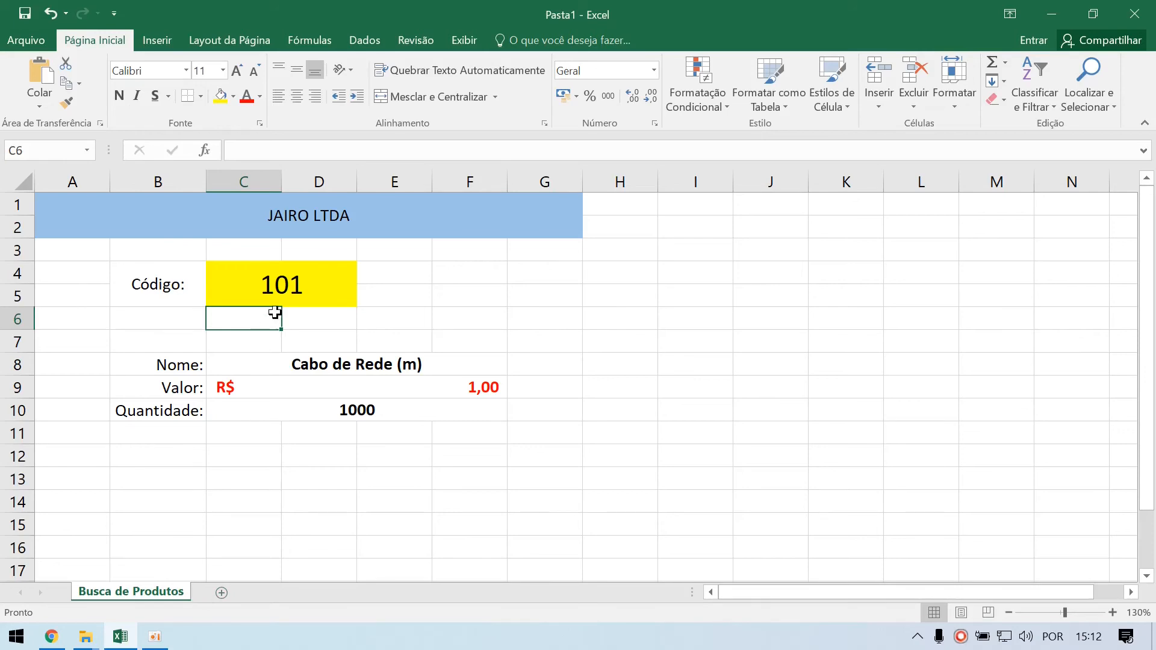
left_click(281, 284)
key("Return")
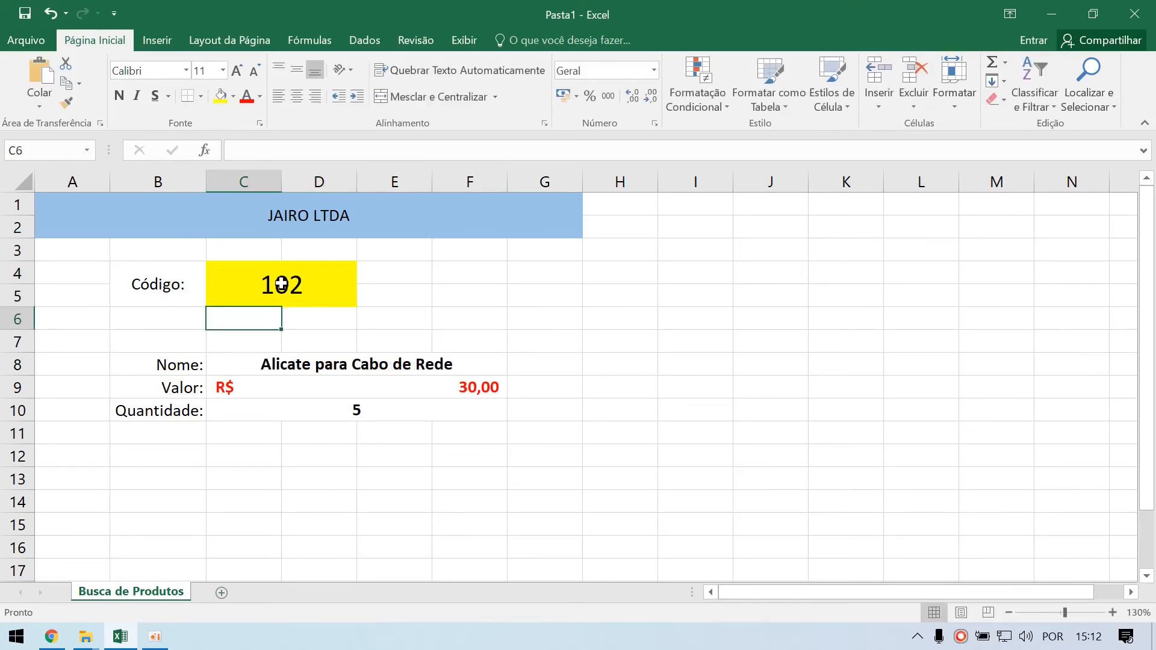
left_click(326, 285)
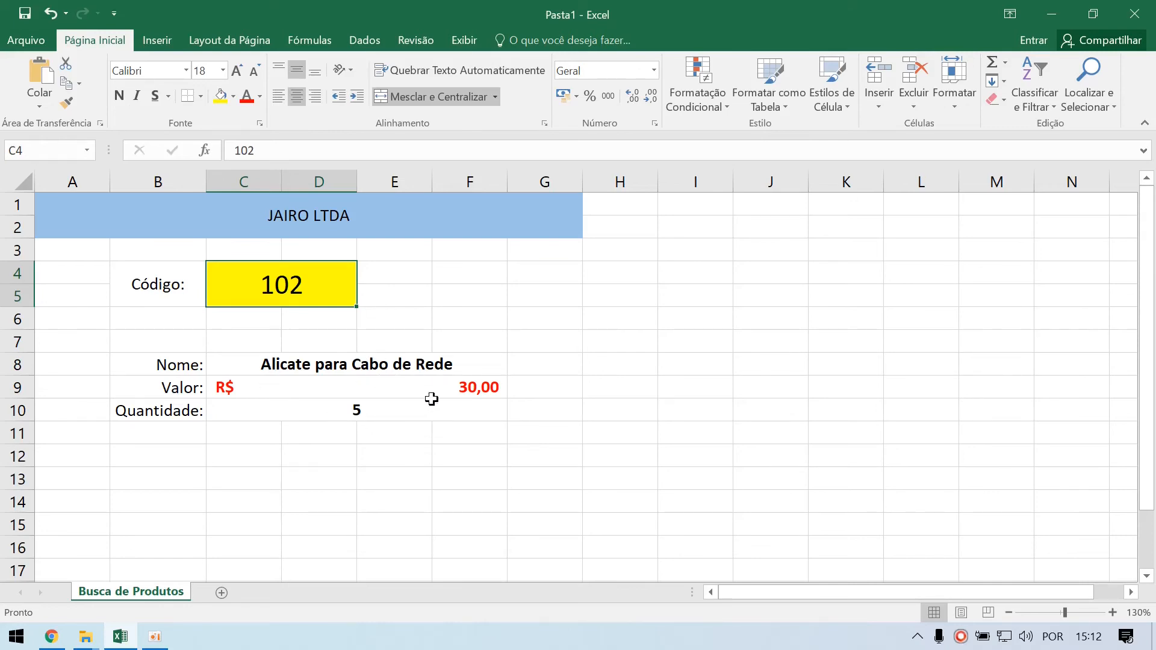
left_click(351, 412)
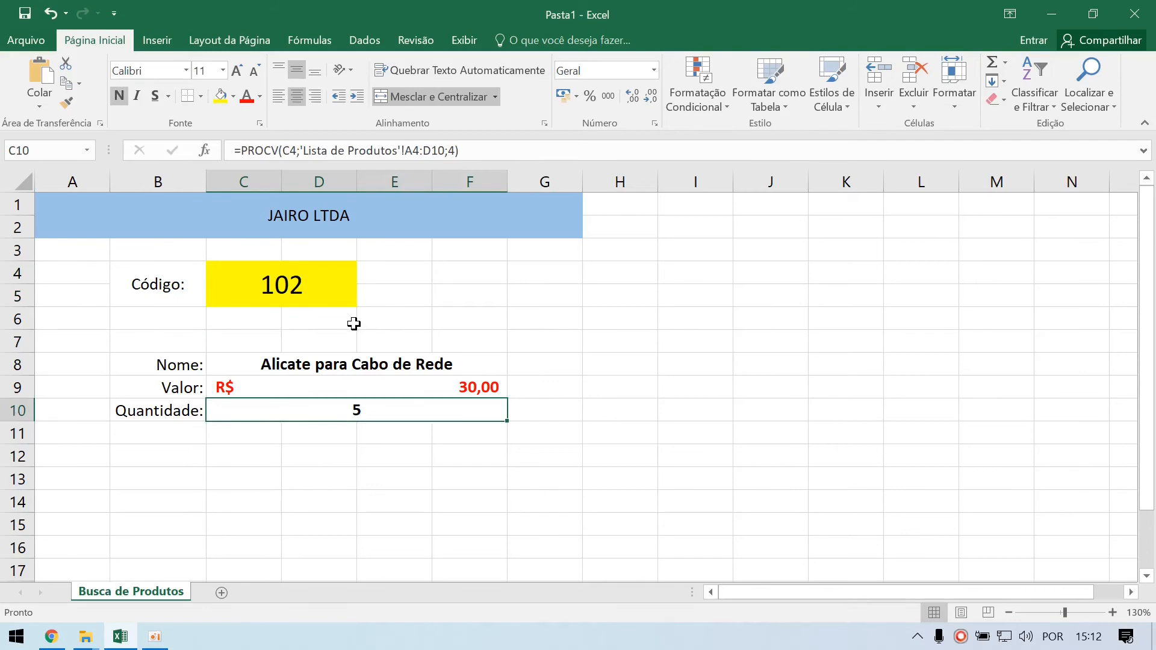
left_click(354, 323)
left_click(342, 285)
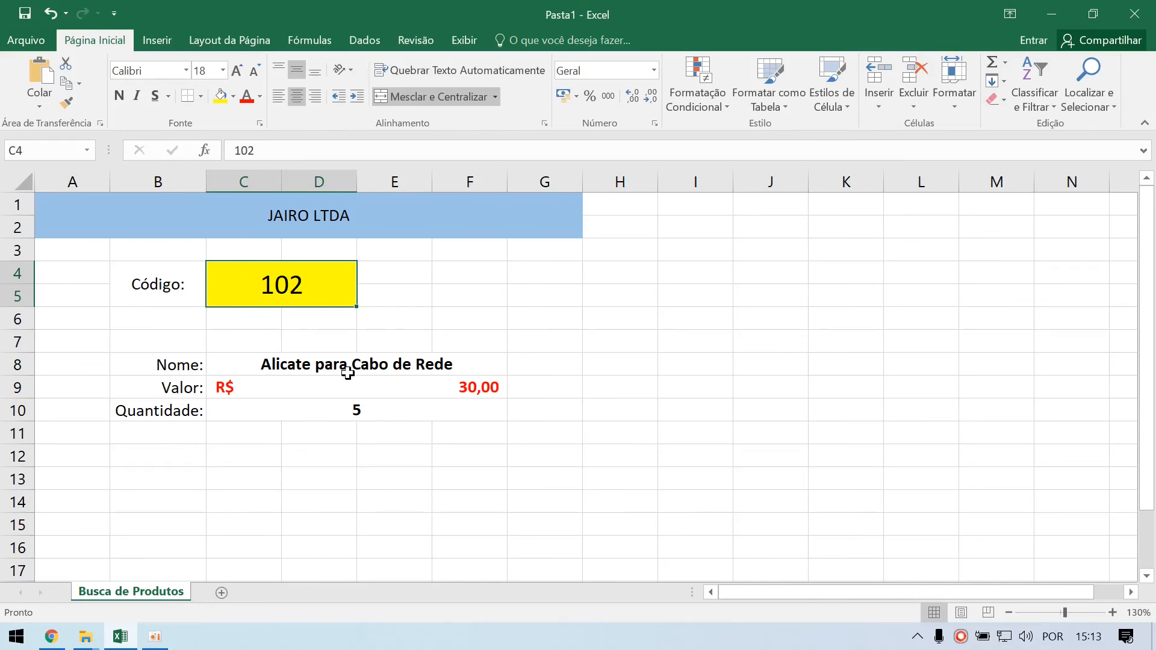
Step: Add a new worksheet and enter the product name "Açúcar" in B4
left_click(222, 593)
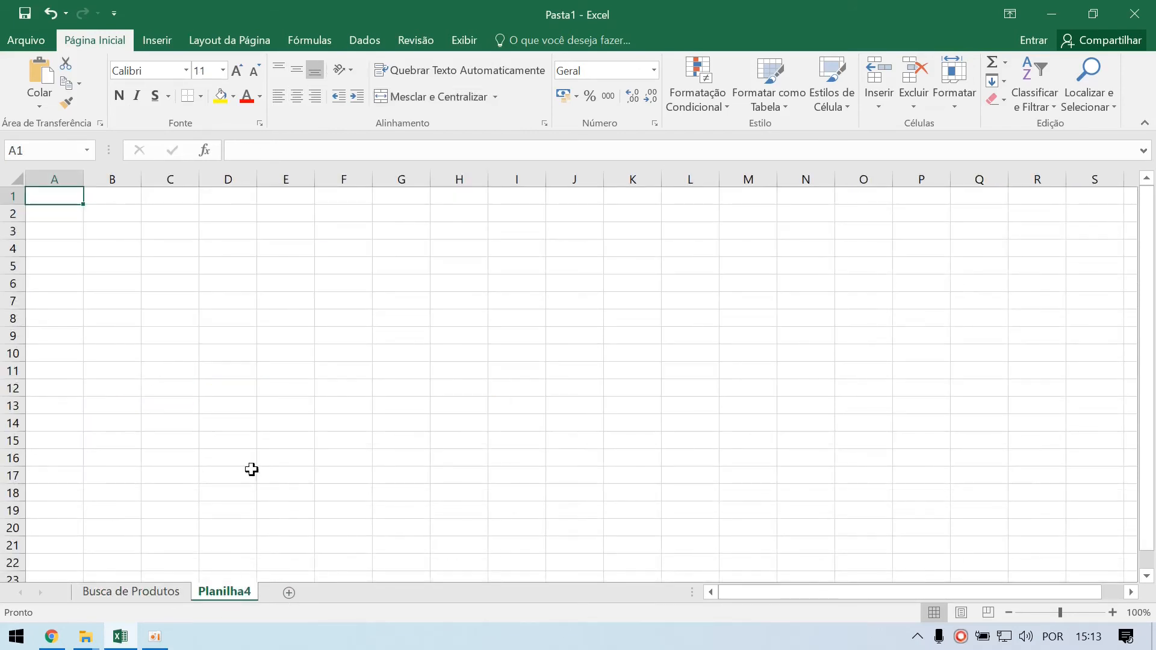
left_click(118, 230)
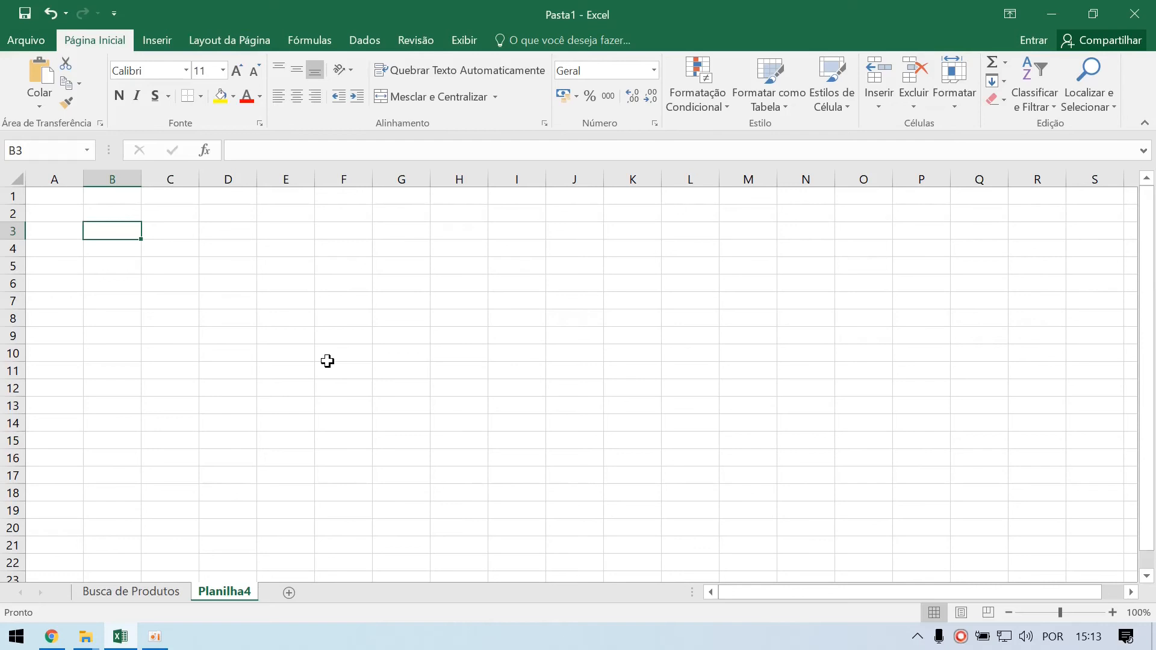
key("Down")
key("Left")
key("Up")
key("Right")
key("Right")
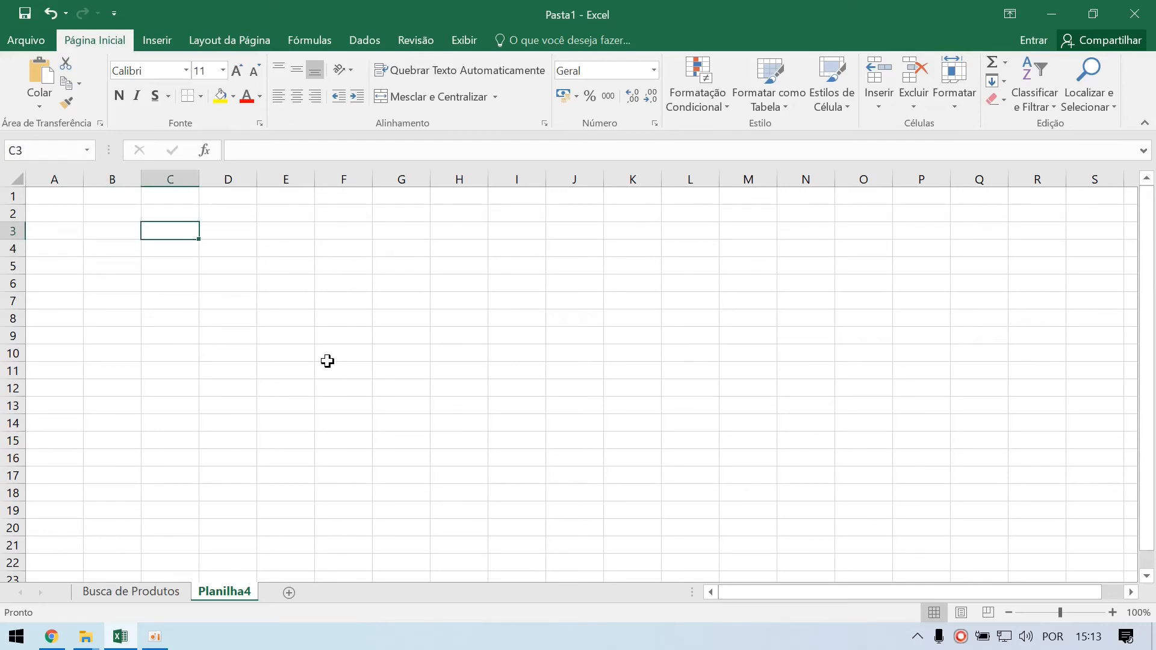
key("Down")
key("Left")
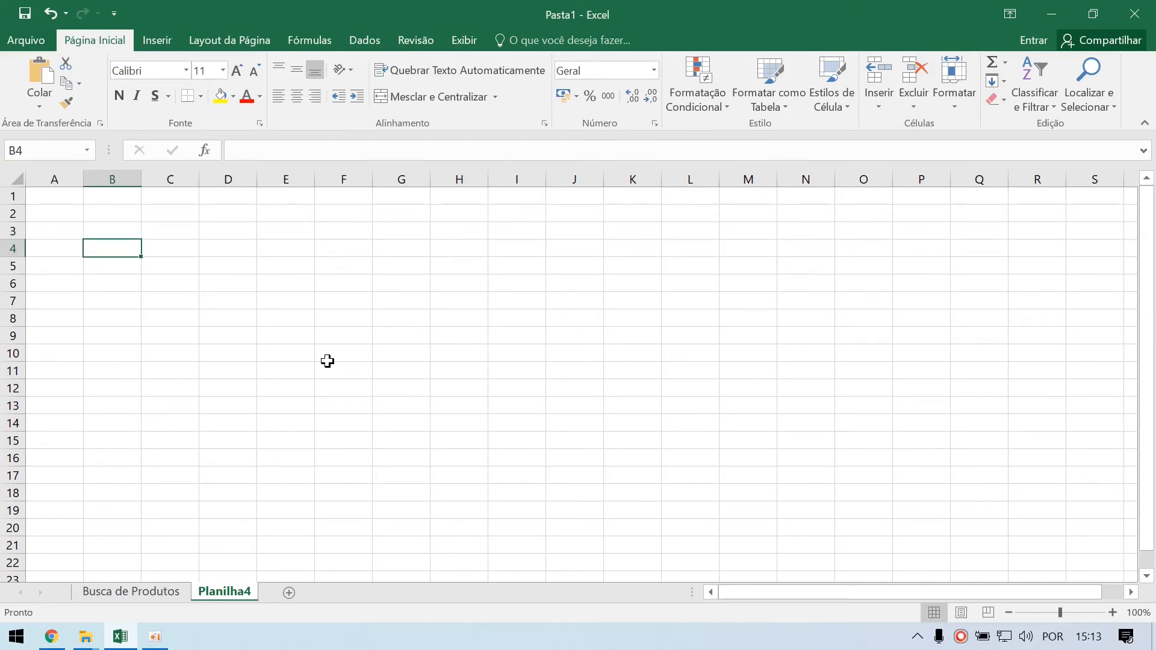
type("Açúcar")
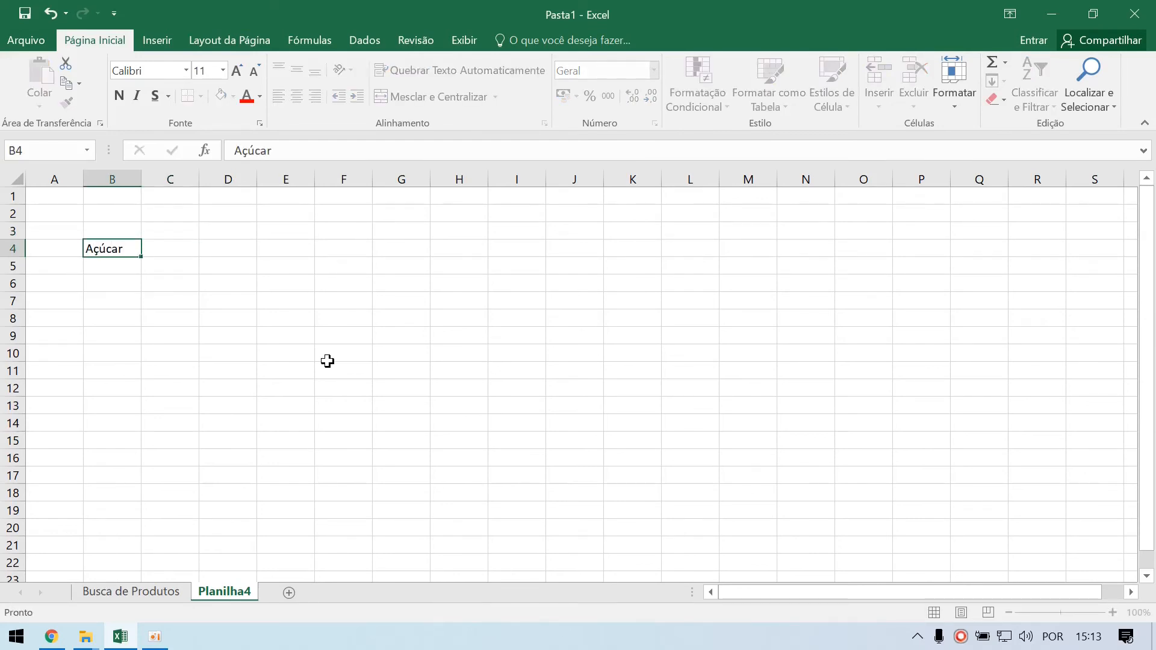
Step: Enter the month headers "Janeiro", "Fevereiro" and "Março" in C3:E3
key("Right")
key("Up")
type("Jan")
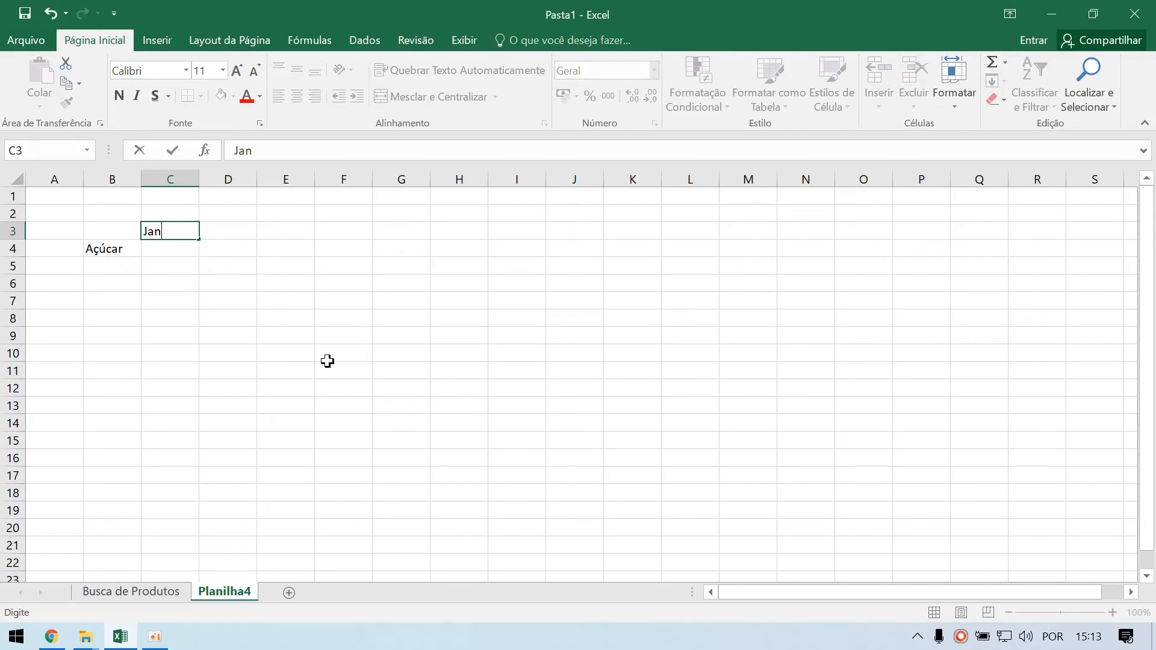
key("Right")
type("Fe")
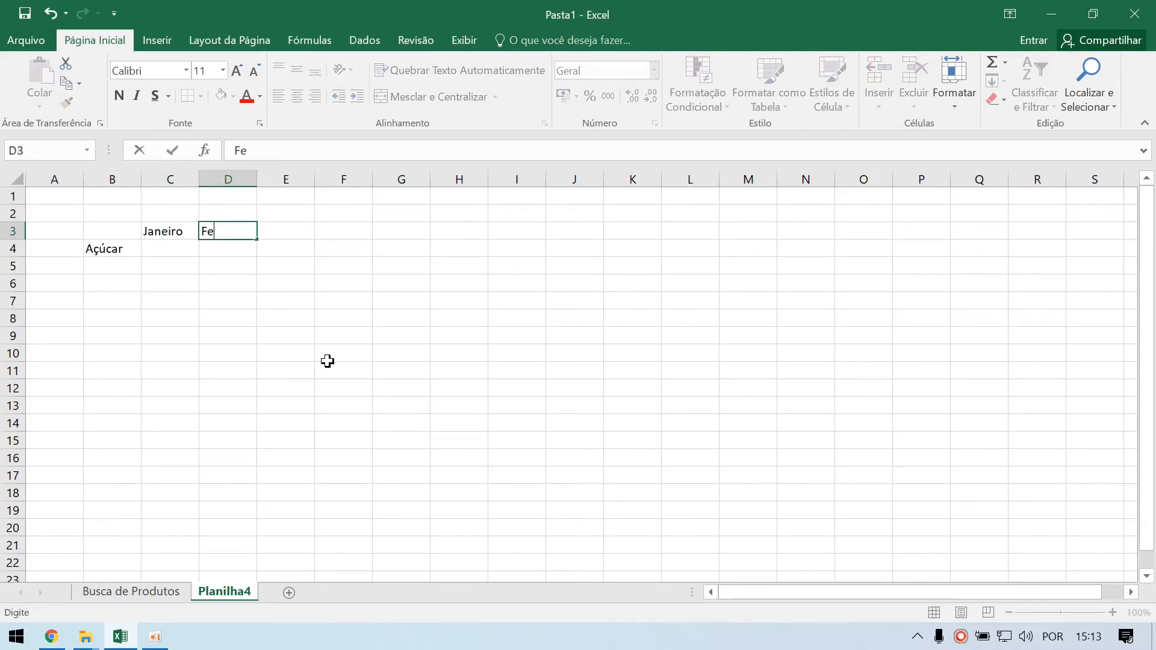
type("vereur")
key("Return")
key("Up")
key("Right")
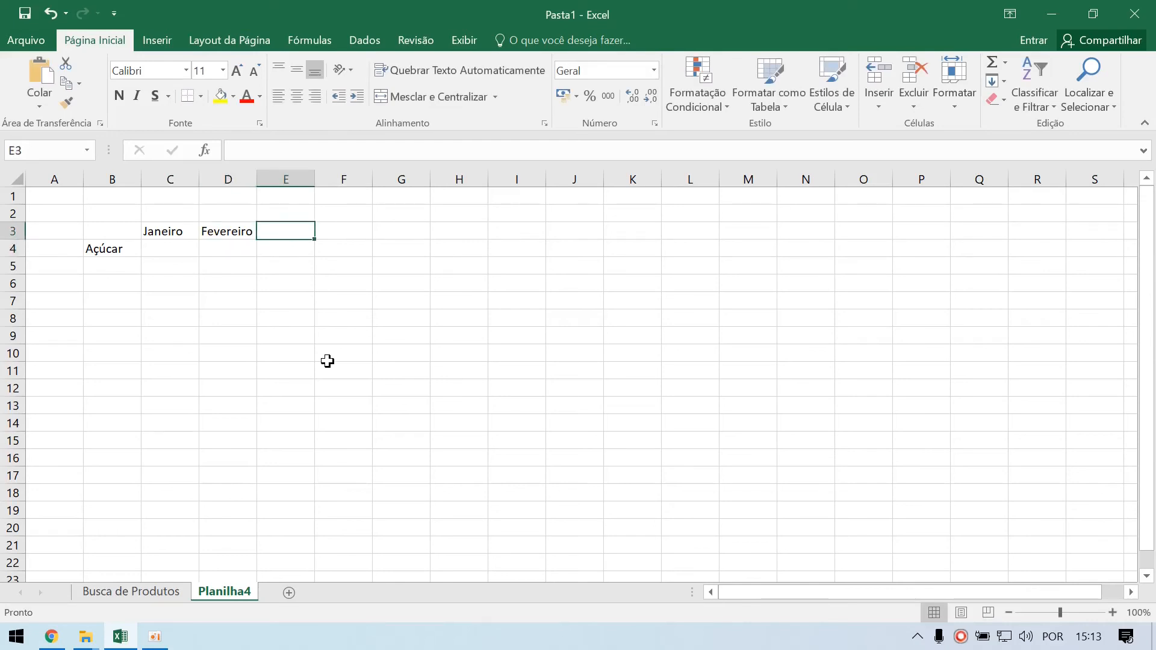
type("Março")
key("Return")
Step: Fill the Açúcar row with the values 10, 11 and 10,5 in C4:E4
key("Left")
key("Left")
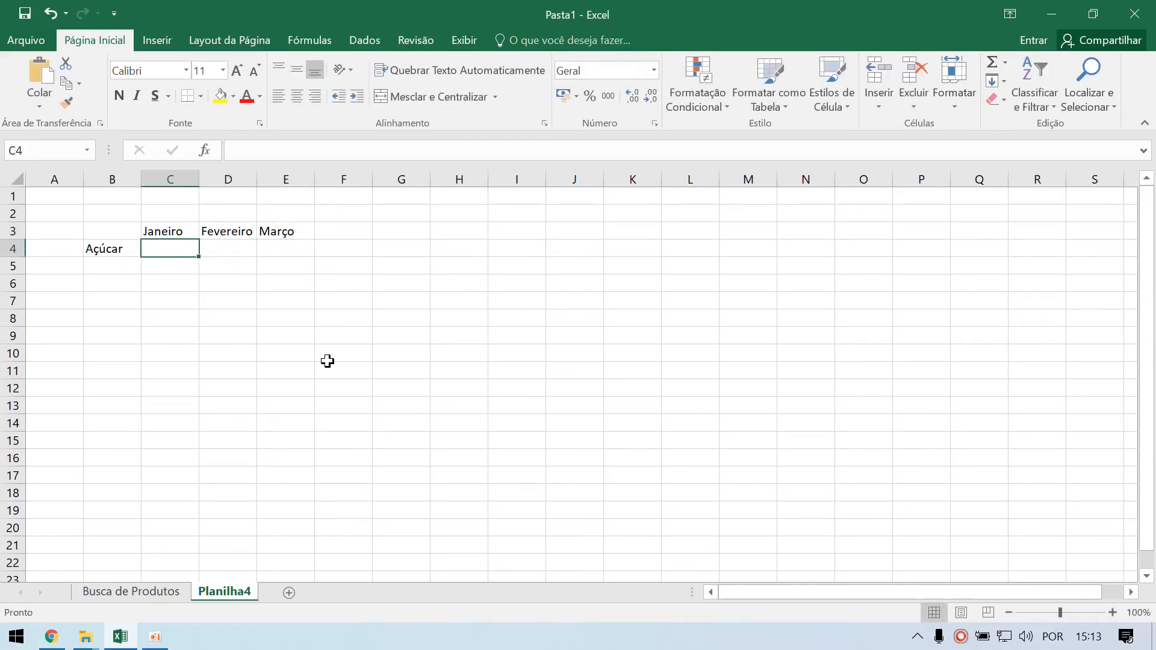
type("10")
key("Return")
key("Up")
key("Right")
type("11")
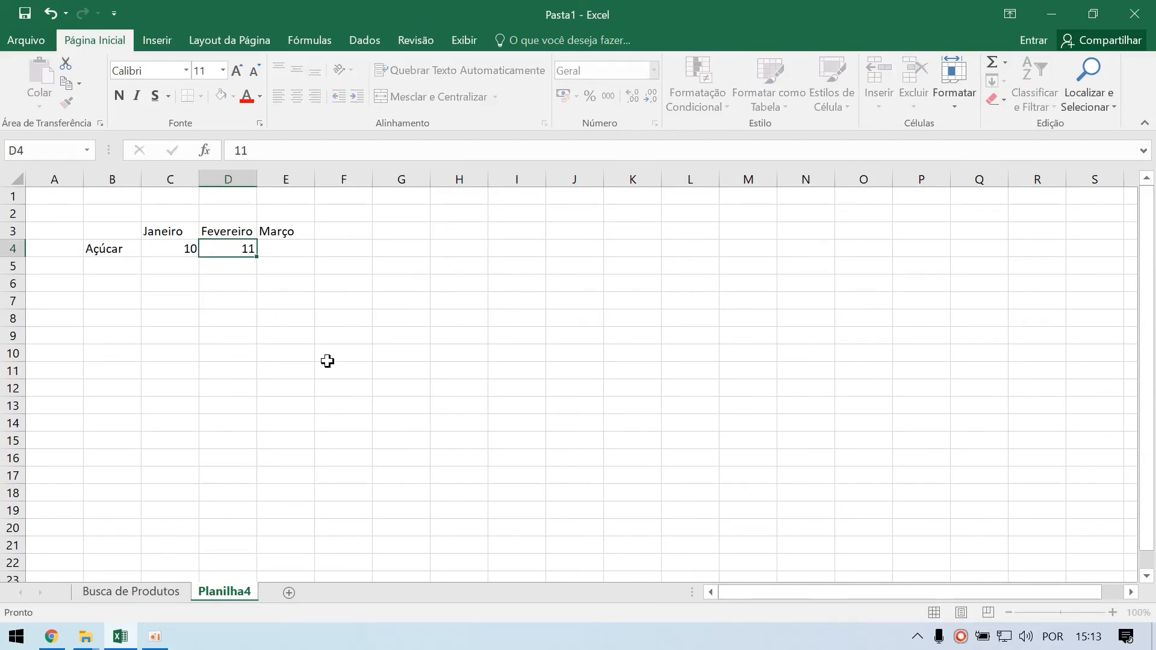
key("Right")
type("10,5")
key("Return")
Step: Apply the R$ accounting number format to the range C4:E9
left_click(172, 245)
left_click_drag(172, 245, 286, 334)
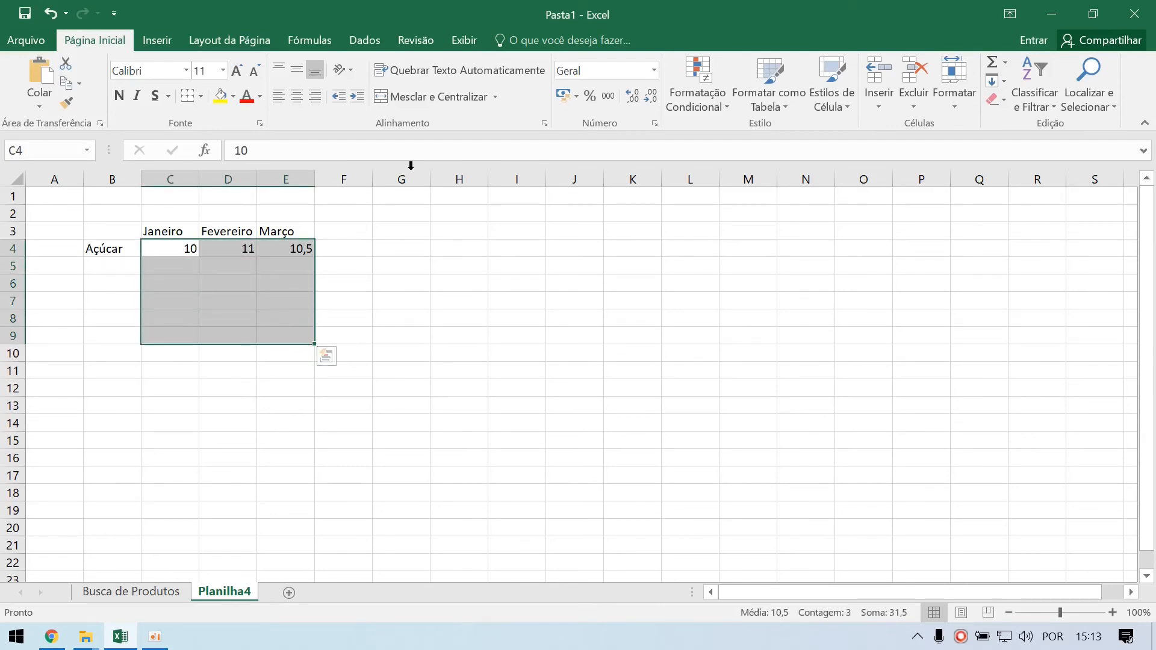
left_click(563, 96)
left_click(397, 298)
Step: Add an "Arroz" row in B5 with the values 15, 20 and 40 for Janeiro, Fevereiro and Março
left_click(124, 264)
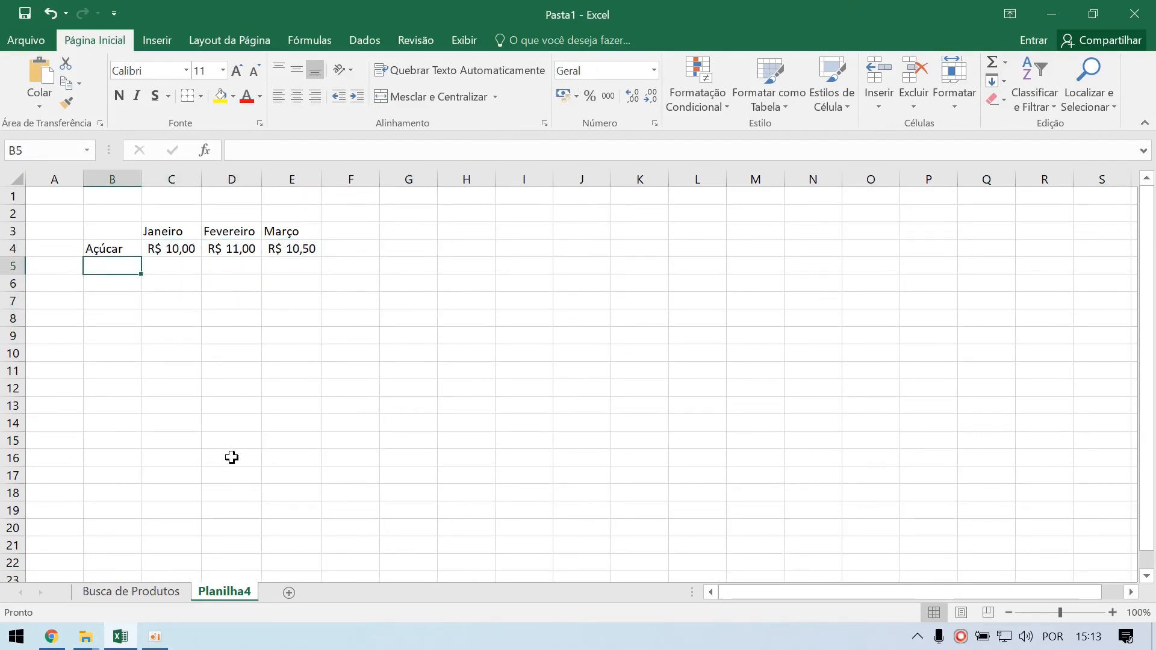
type("Arroz")
key("Return")
key("Up")
key("Right")
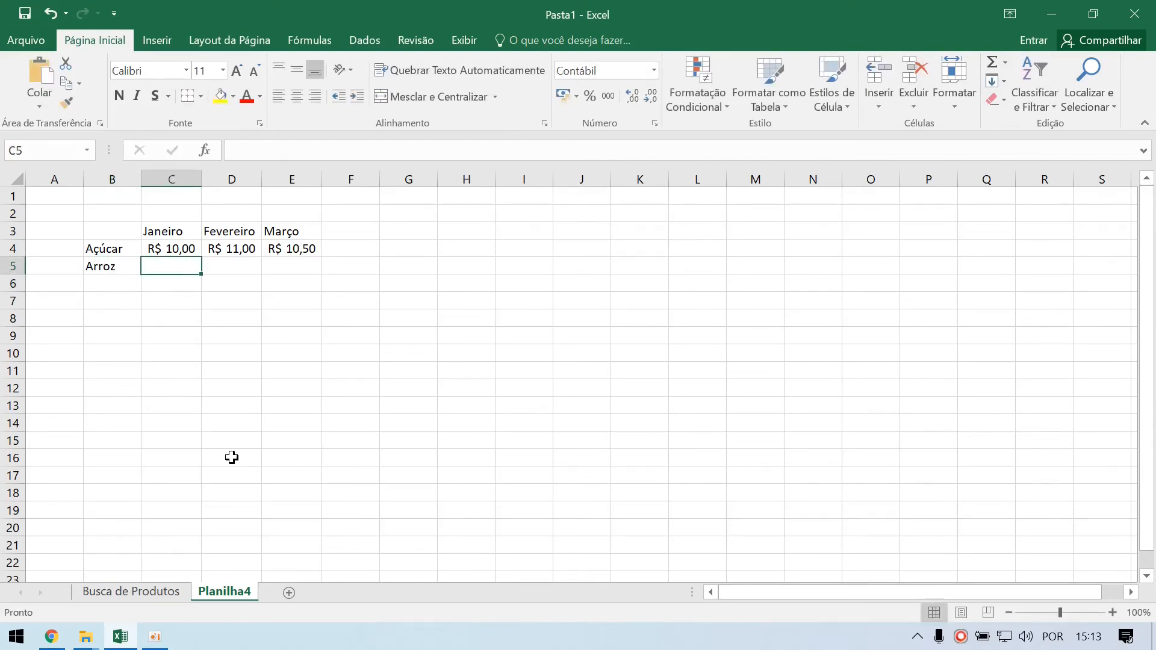
type("15")
key("Return")
key("Up")
key("Right")
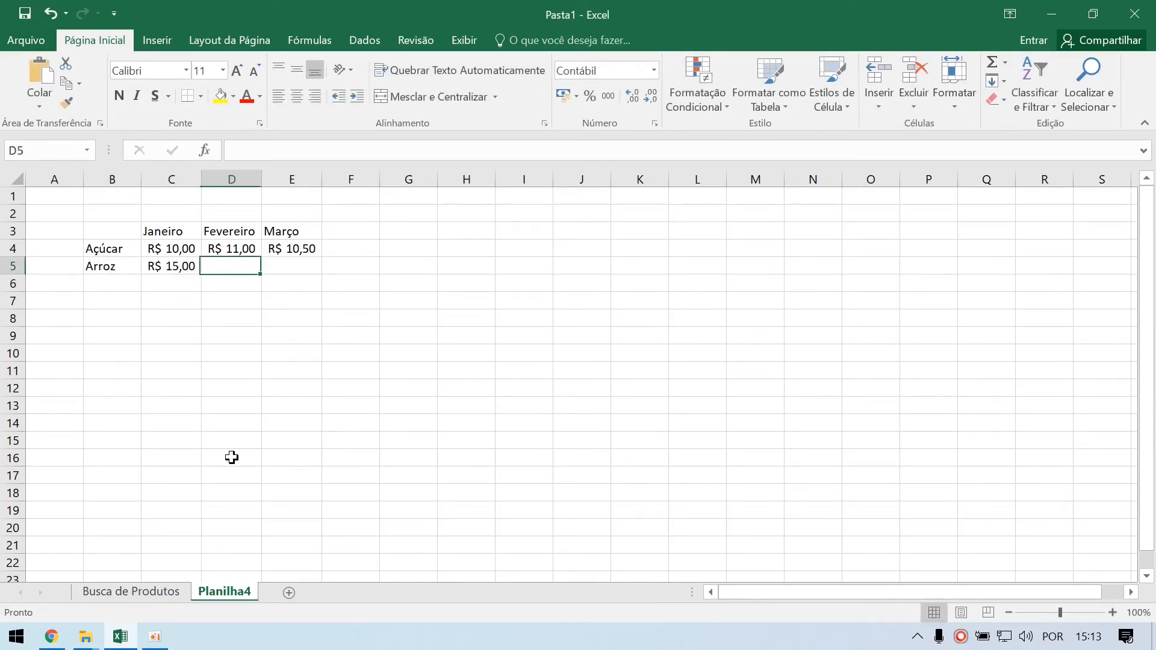
type("20")
key("Return")
key("Up")
key("Right")
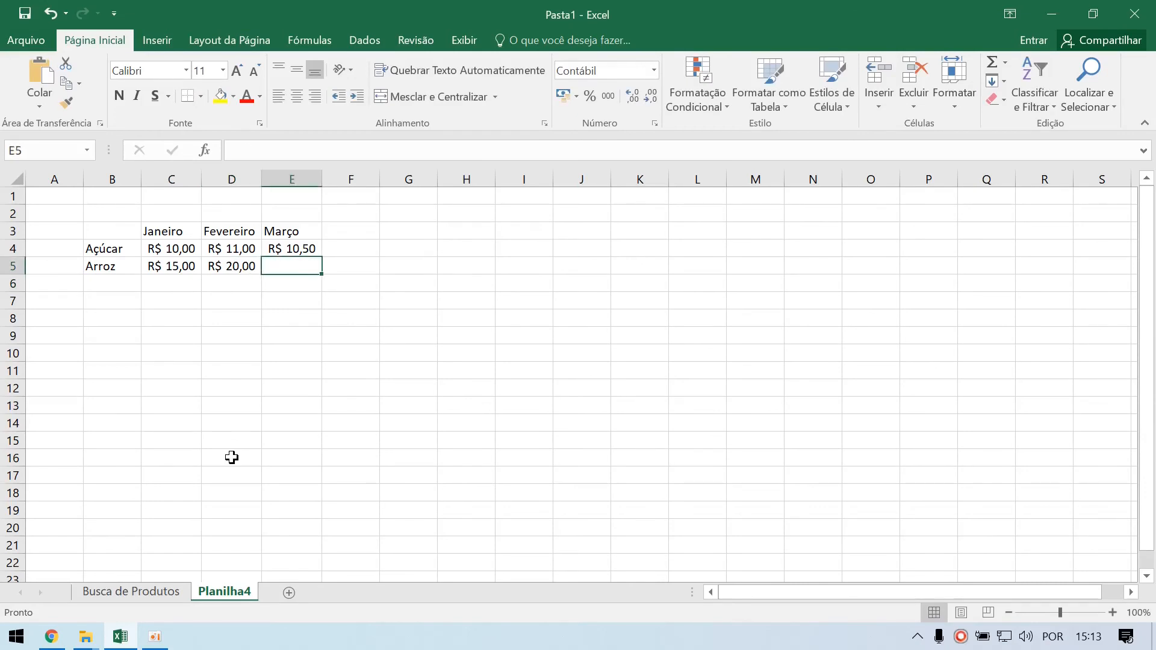
type("40")
key("Return")
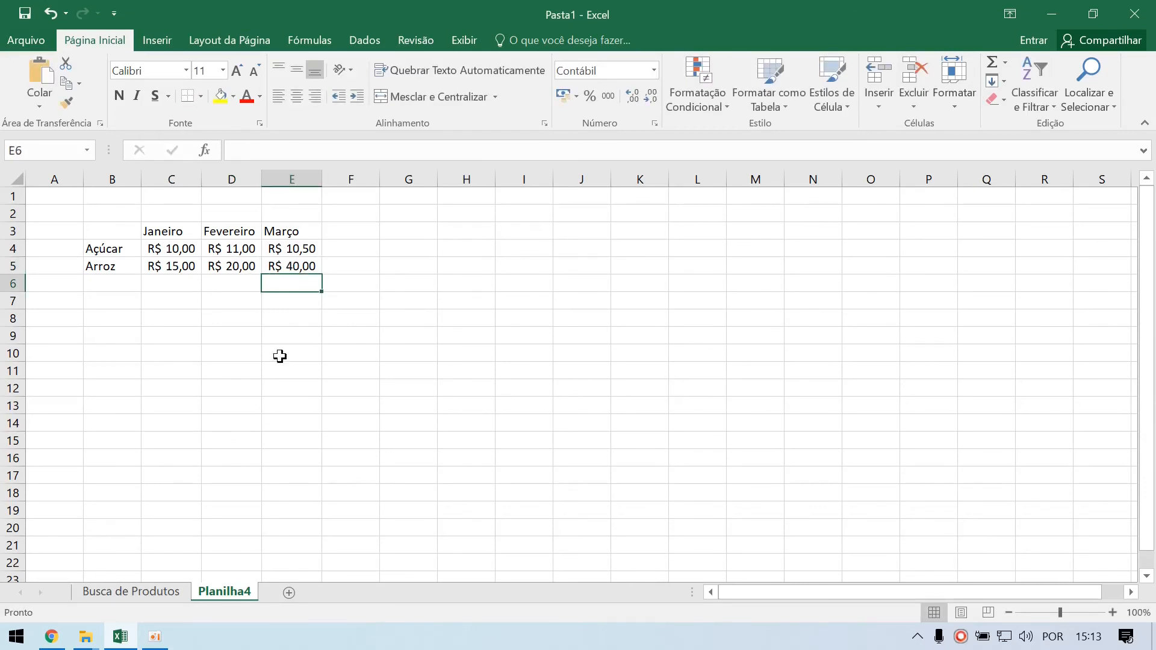
Step: Select the price table B3:E5 and open the recommended charts for it
left_click_drag(111, 229, 275, 268)
left_click(171, 311)
left_click_drag(114, 232, 307, 266)
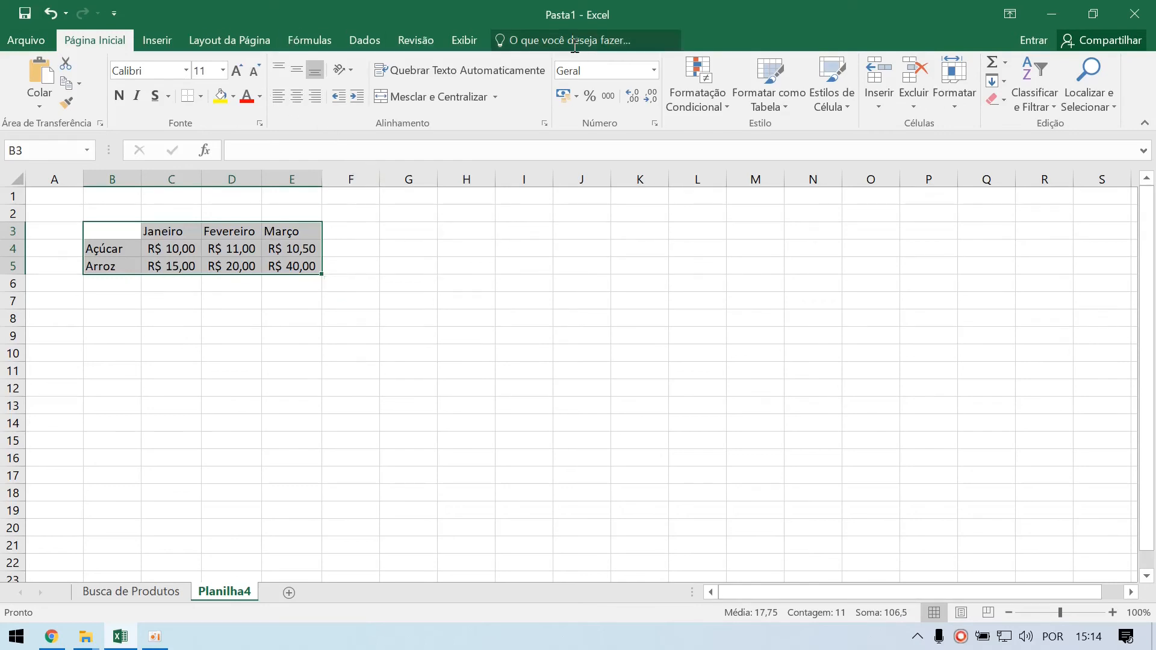
left_click(146, 39)
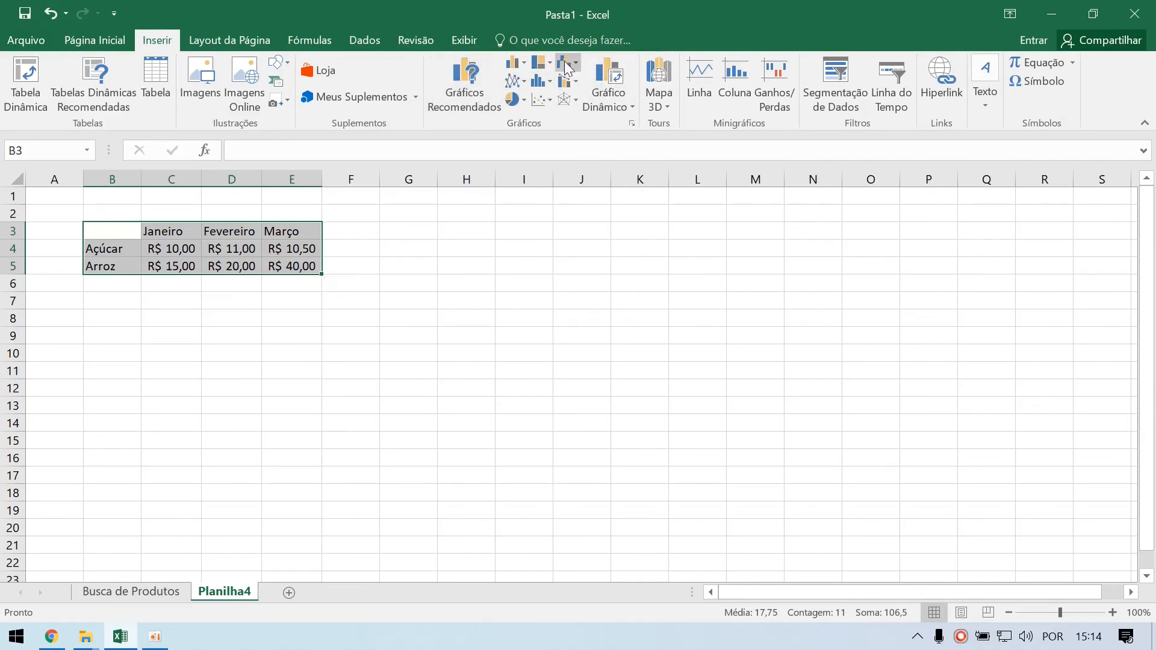
left_click(524, 64)
left_click(525, 64)
left_click(468, 92)
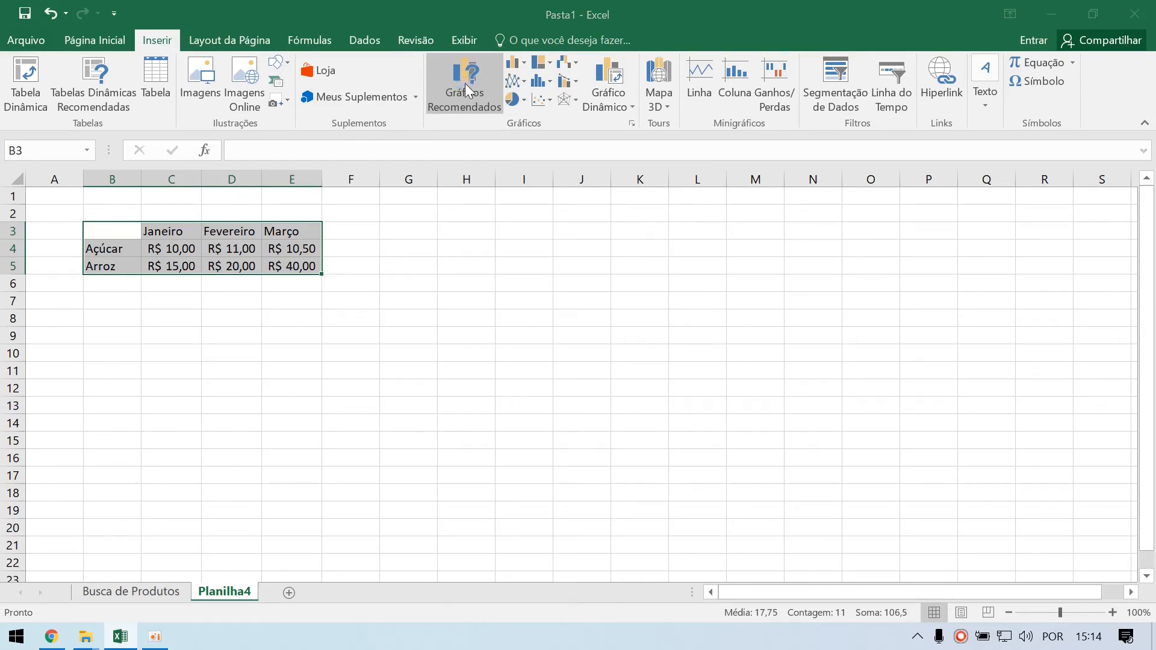
Step: Compare the recommended chart previews, from clustered column and line to stacked column, stacked area and 100% stacked column
left_click(404, 267)
left_click(403, 322)
left_click(403, 233)
left_click(399, 160)
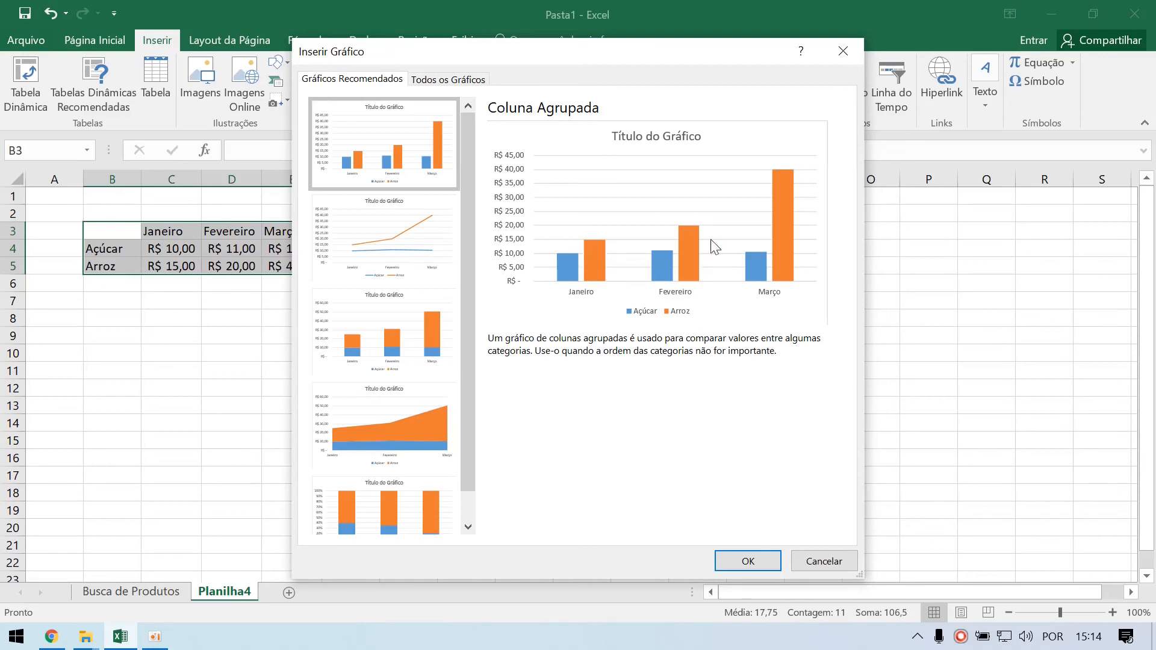
left_click(389, 230)
left_click(392, 174)
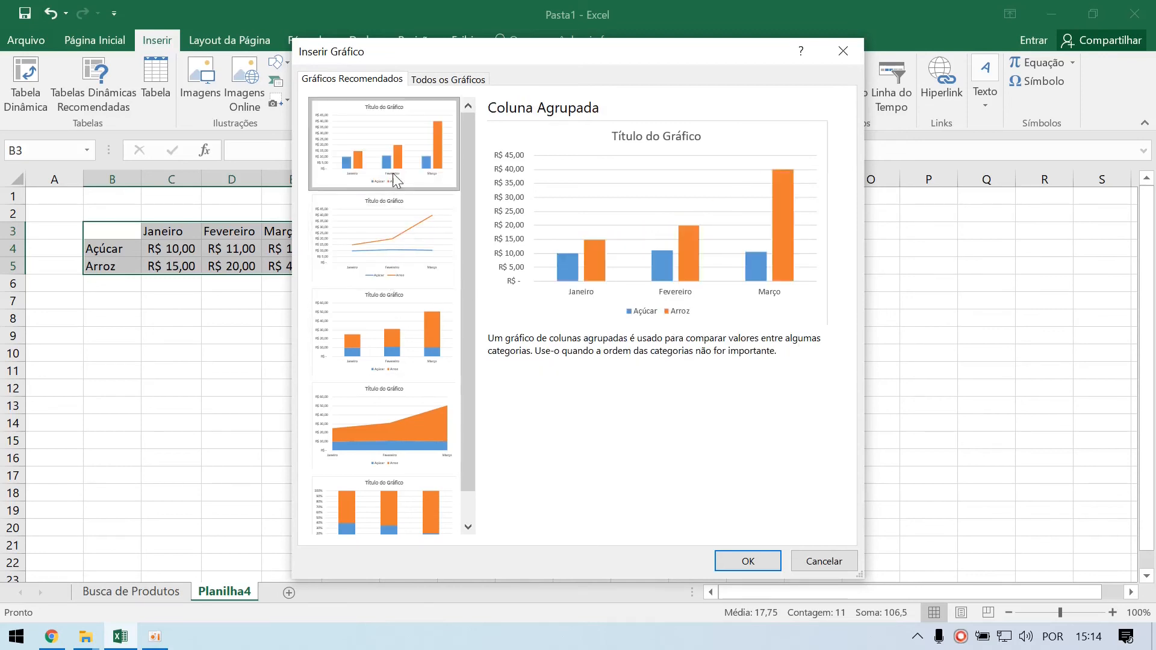
left_click(413, 277)
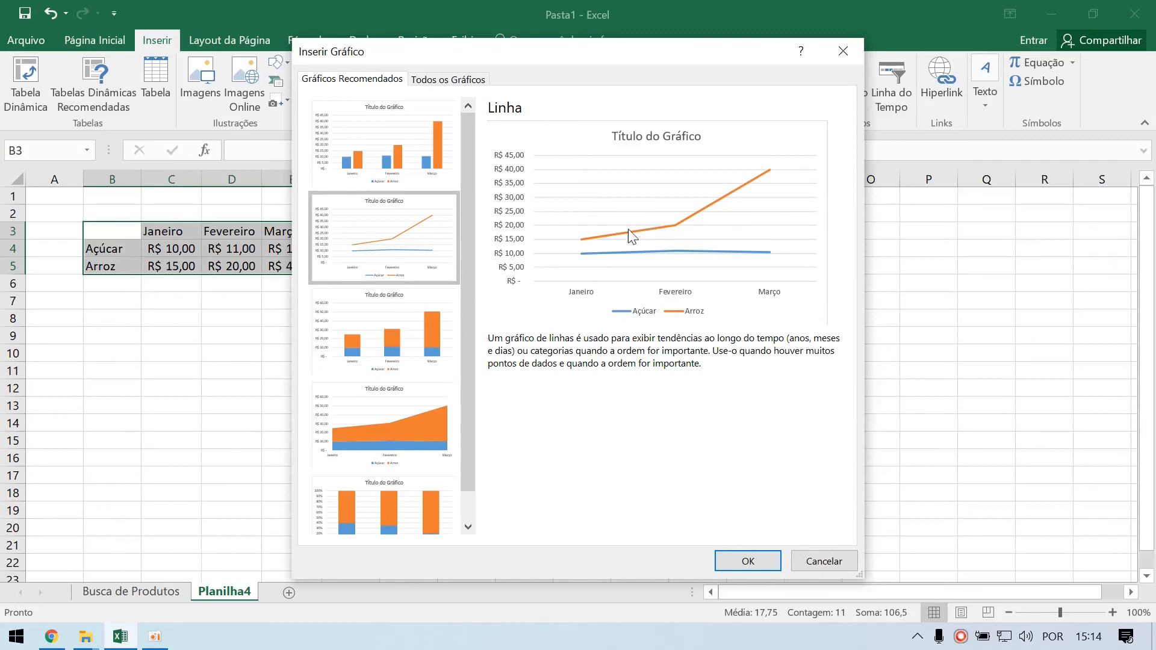
left_click(415, 344)
left_click(408, 439)
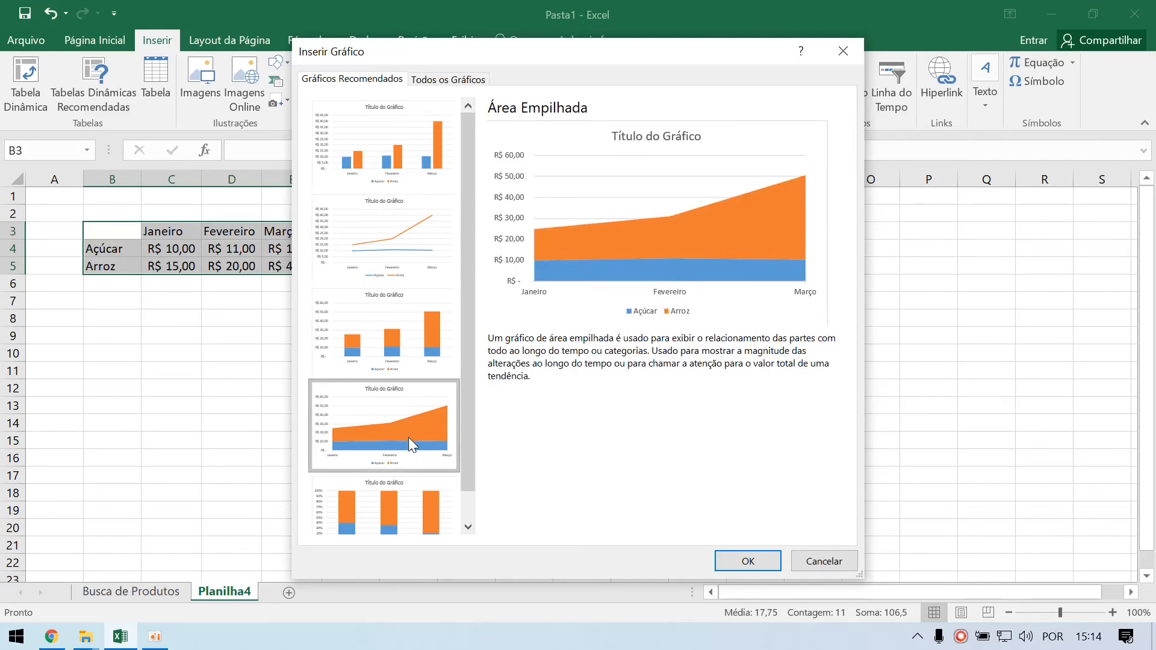
scroll(406, 434, "down", 1)
left_click(397, 497)
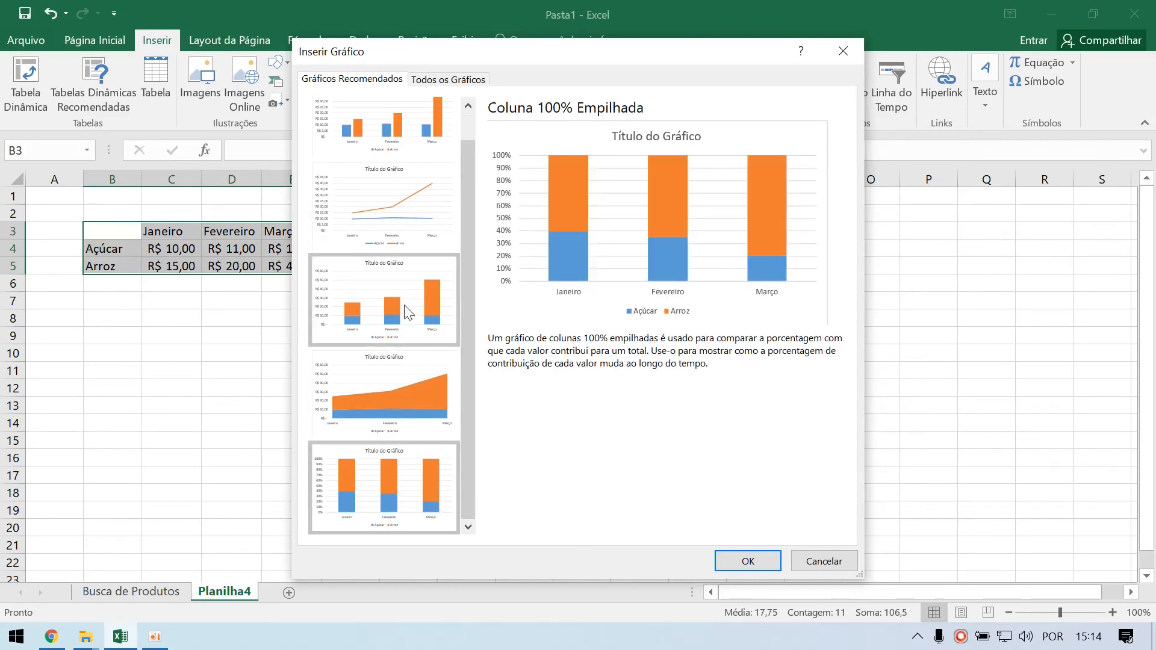
scroll(408, 312, "up", 1)
Step: Show all chart types and examine the Pizza variants, including Pizza 3D, Barra de Pizza and Rosca
left_click(448, 79)
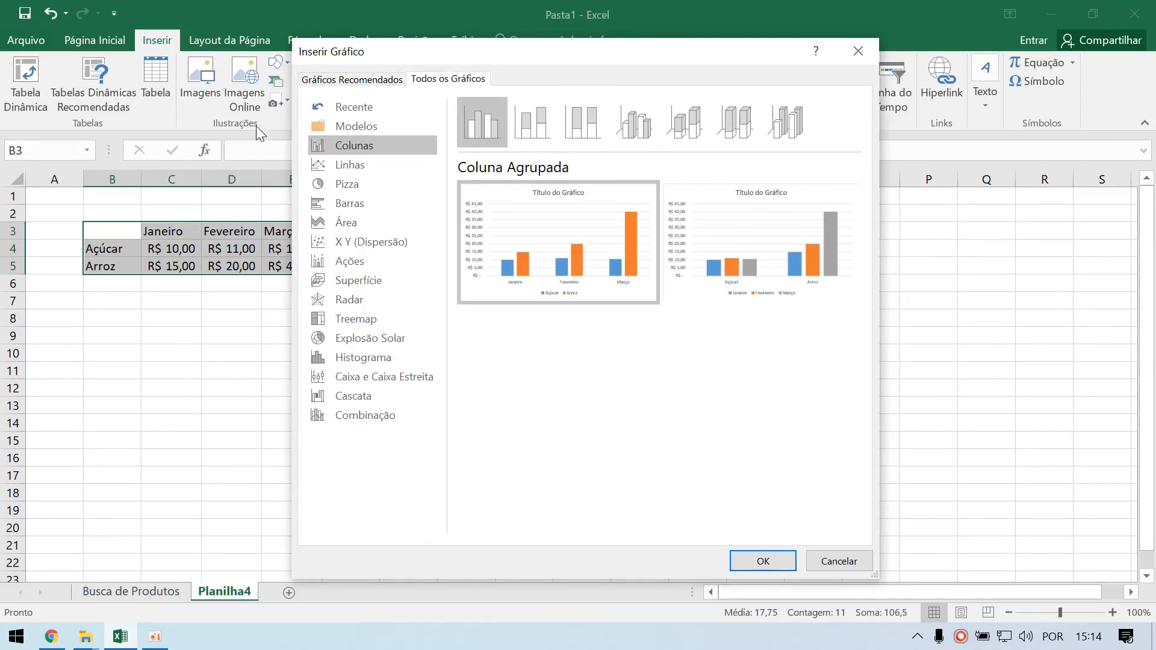
left_click(366, 177)
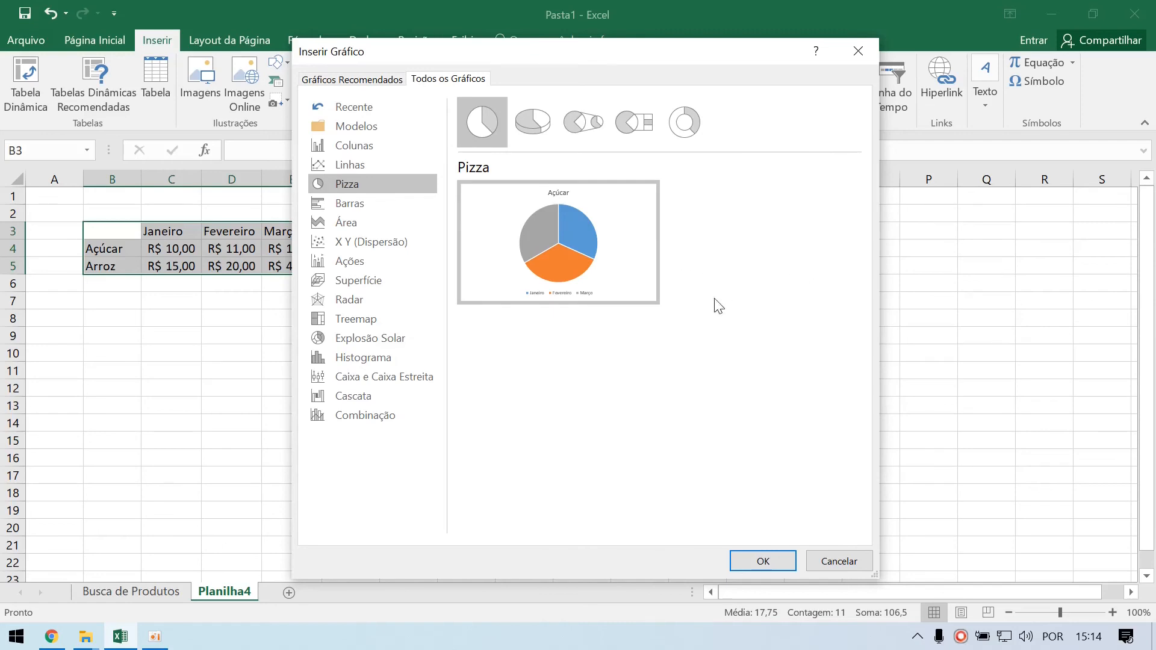
left_click(547, 120)
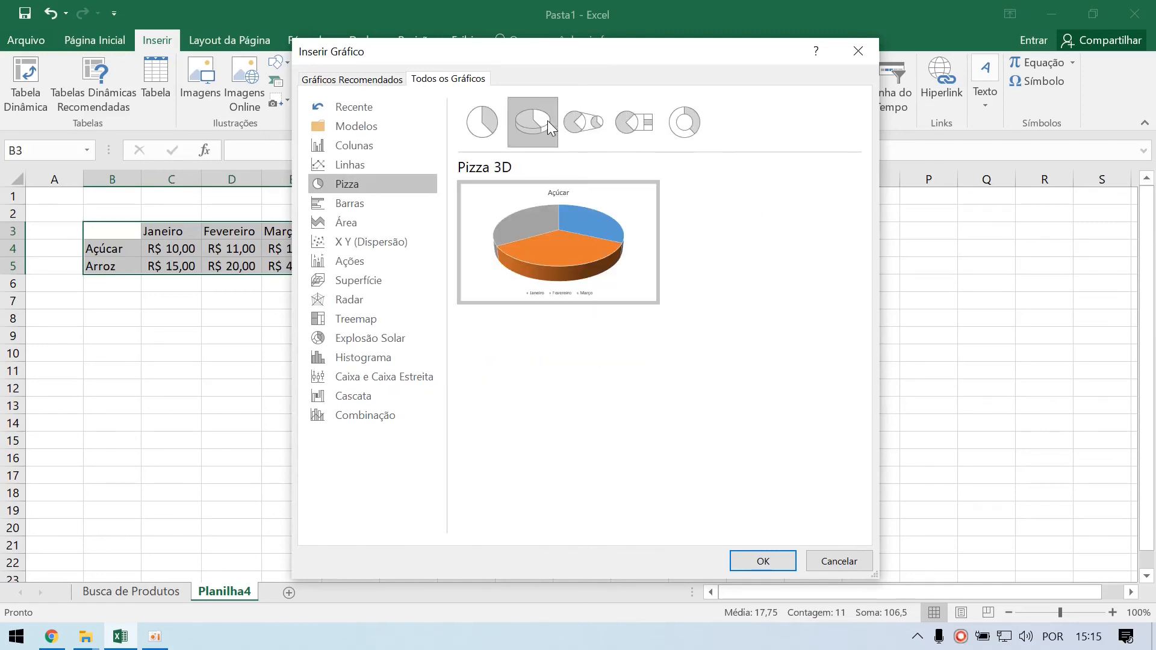
left_click(597, 120)
left_click(649, 123)
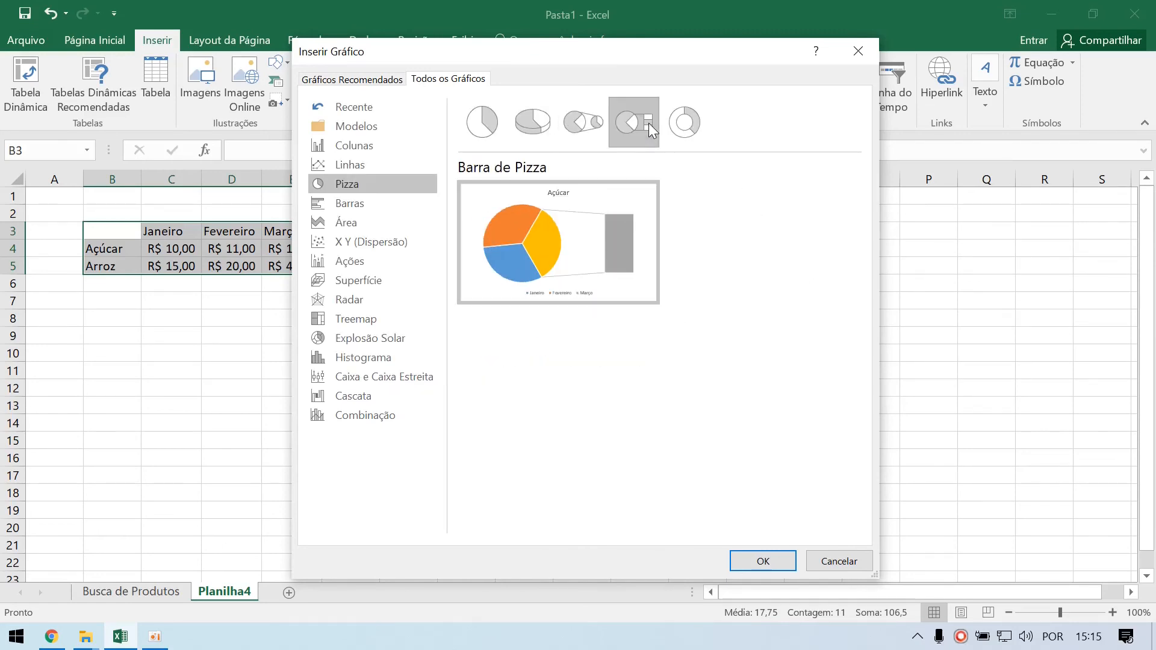
left_click(693, 125)
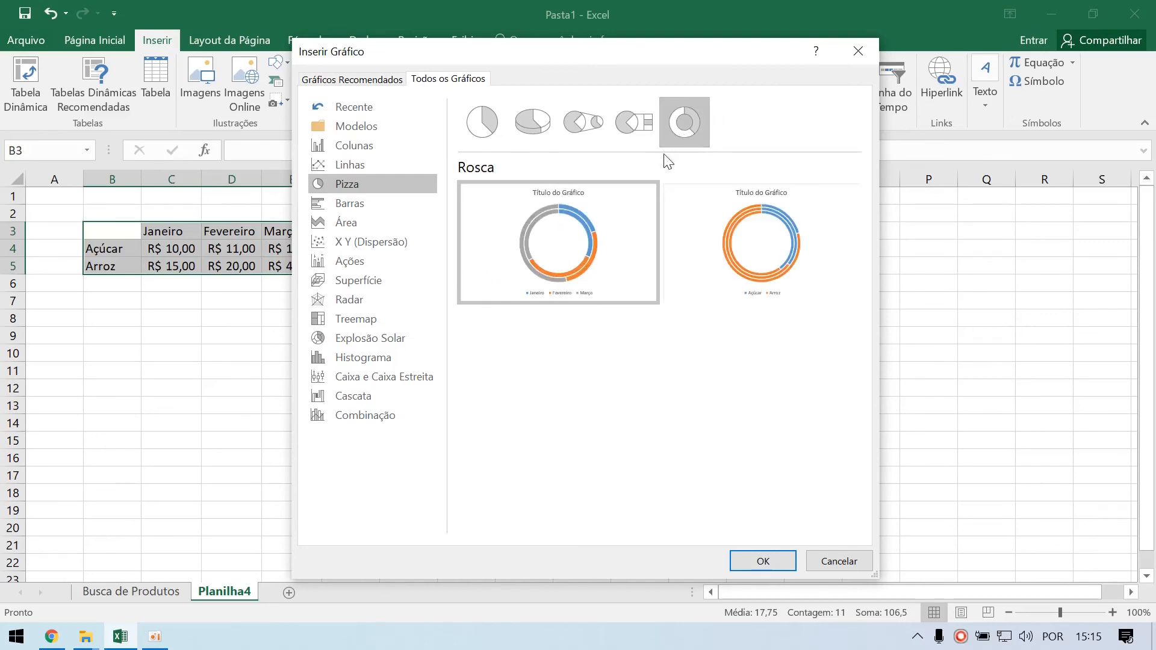
mouse_move(626, 196)
mouse_move(769, 226)
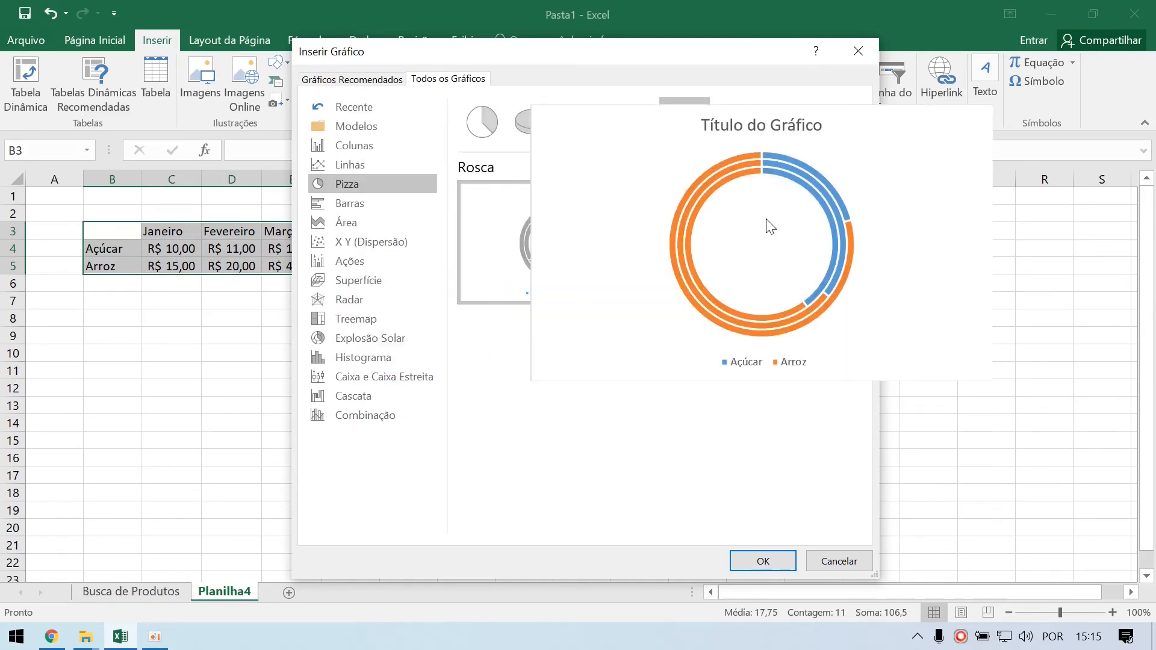
mouse_move(546, 231)
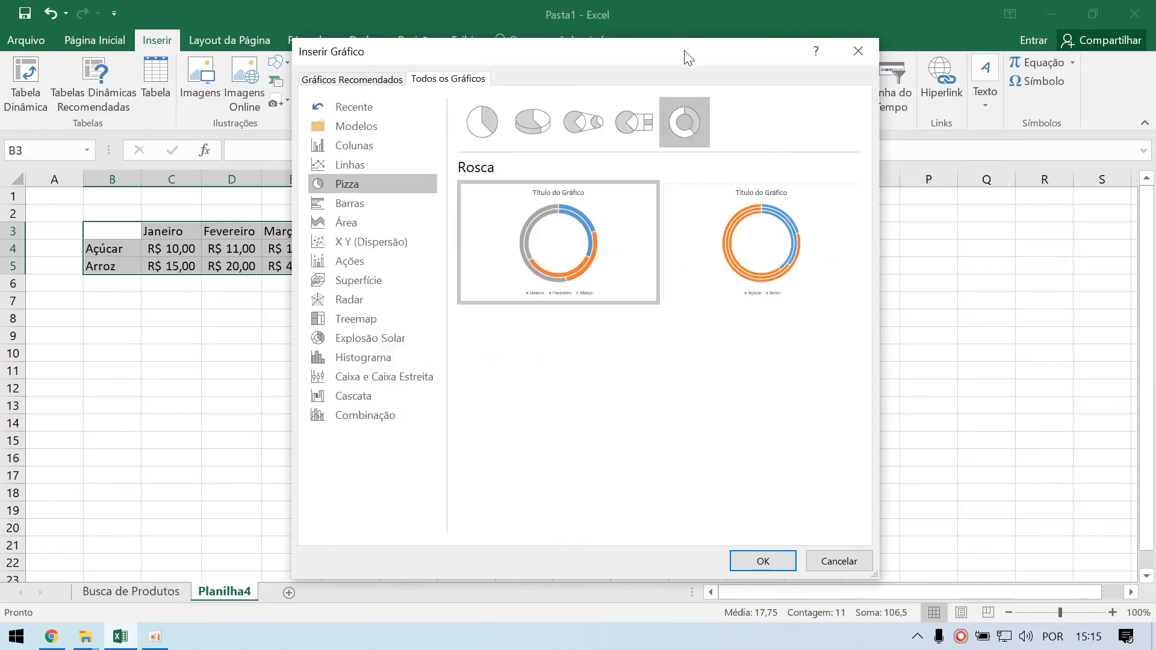
left_click(632, 128)
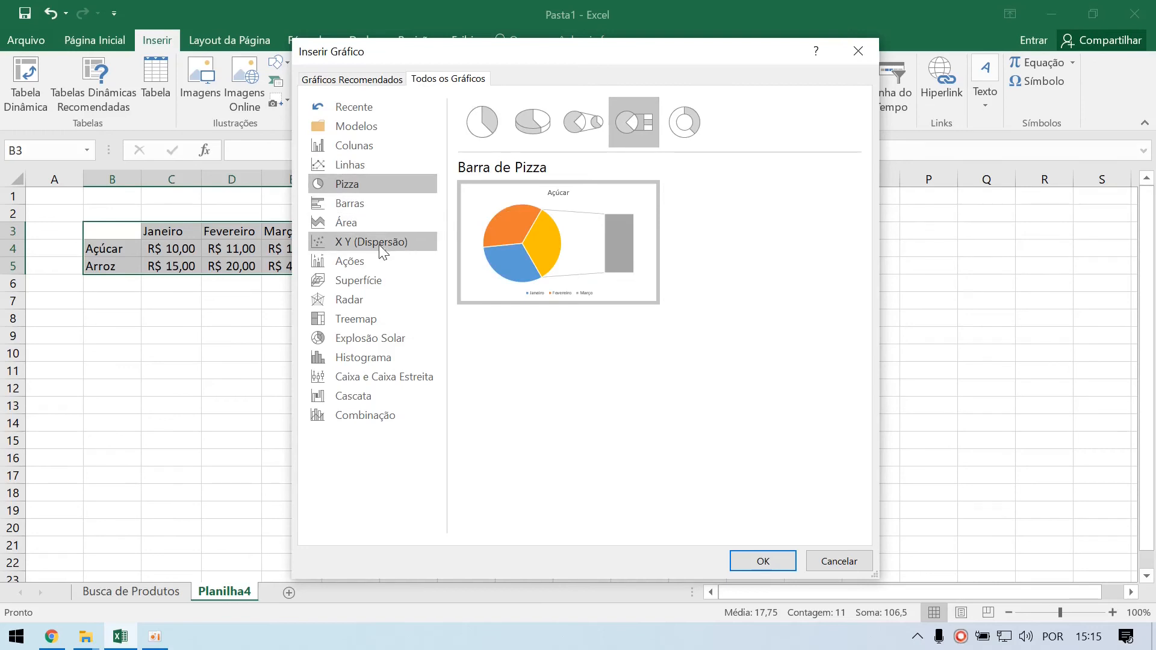
Step: Compare the Barras, Área, Superfície and Radar chart types, viewing the enlarged Barras and Radar previews of the price data
left_click(366, 205)
mouse_move(803, 277)
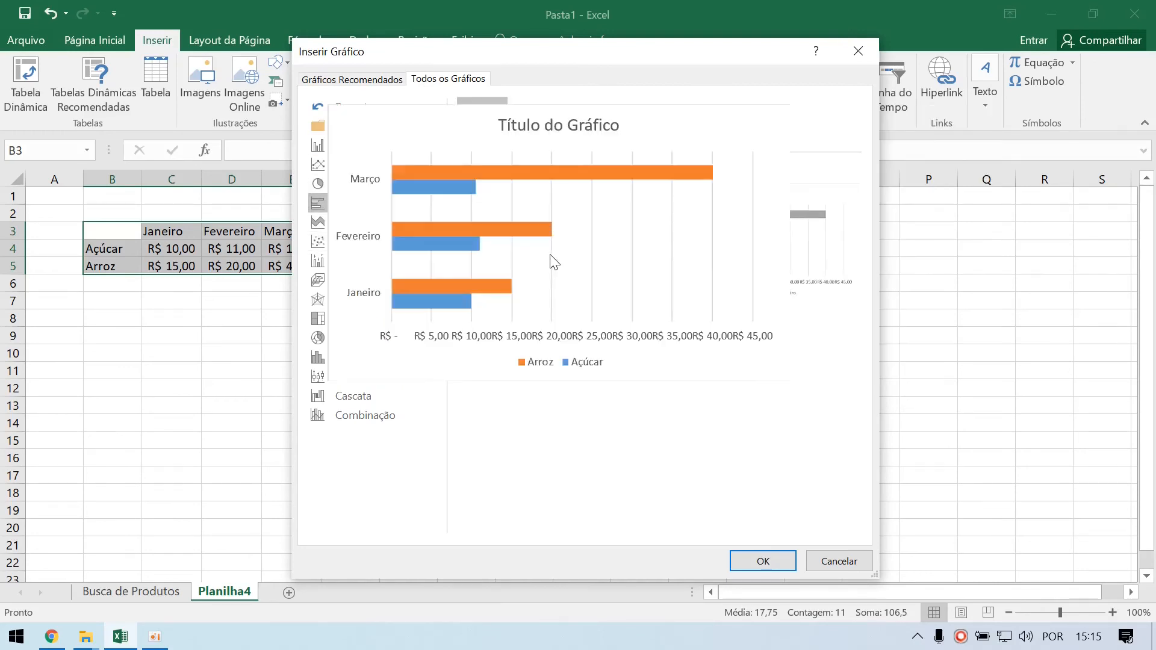
left_click(363, 224)
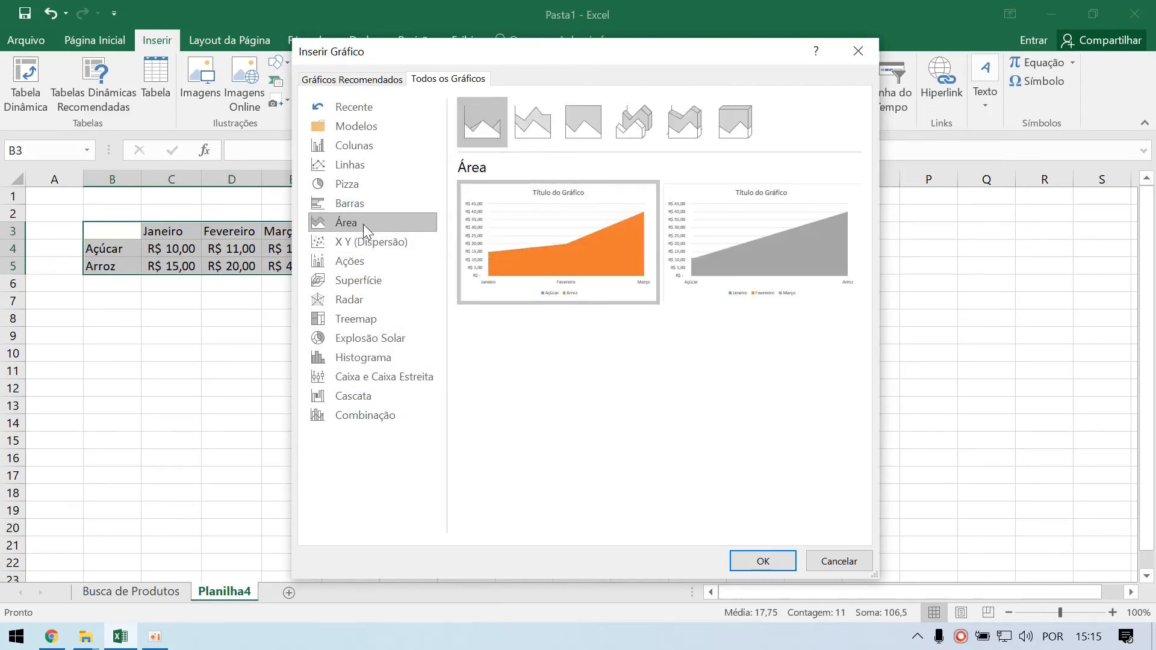
left_click(366, 301)
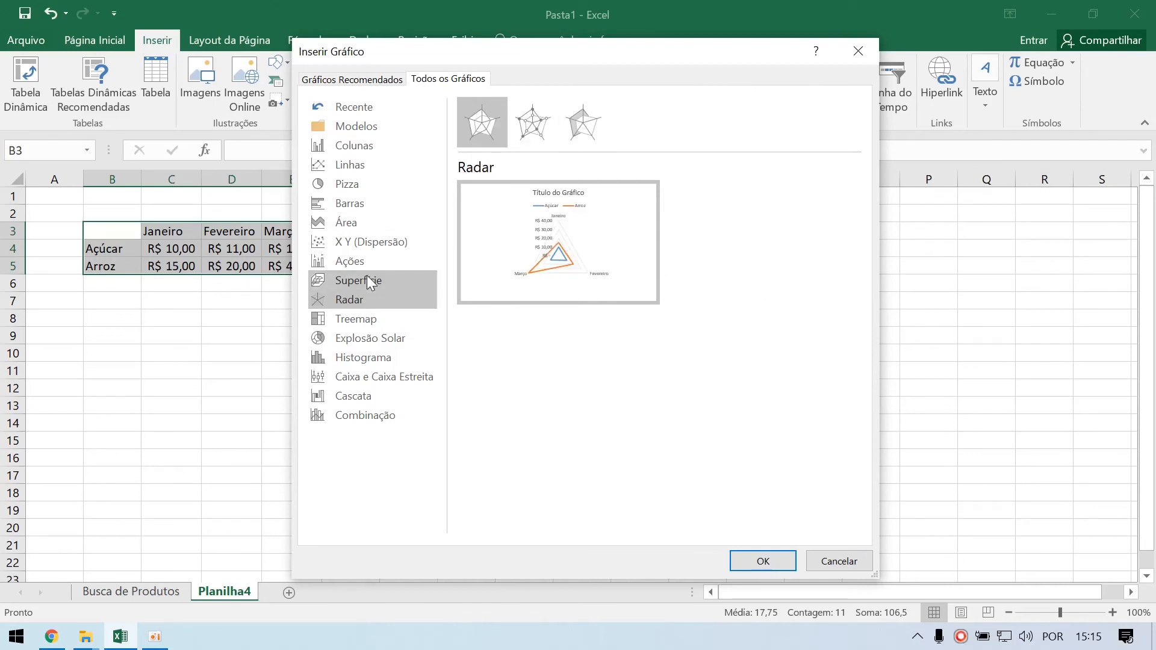
left_click(368, 282)
left_click(368, 300)
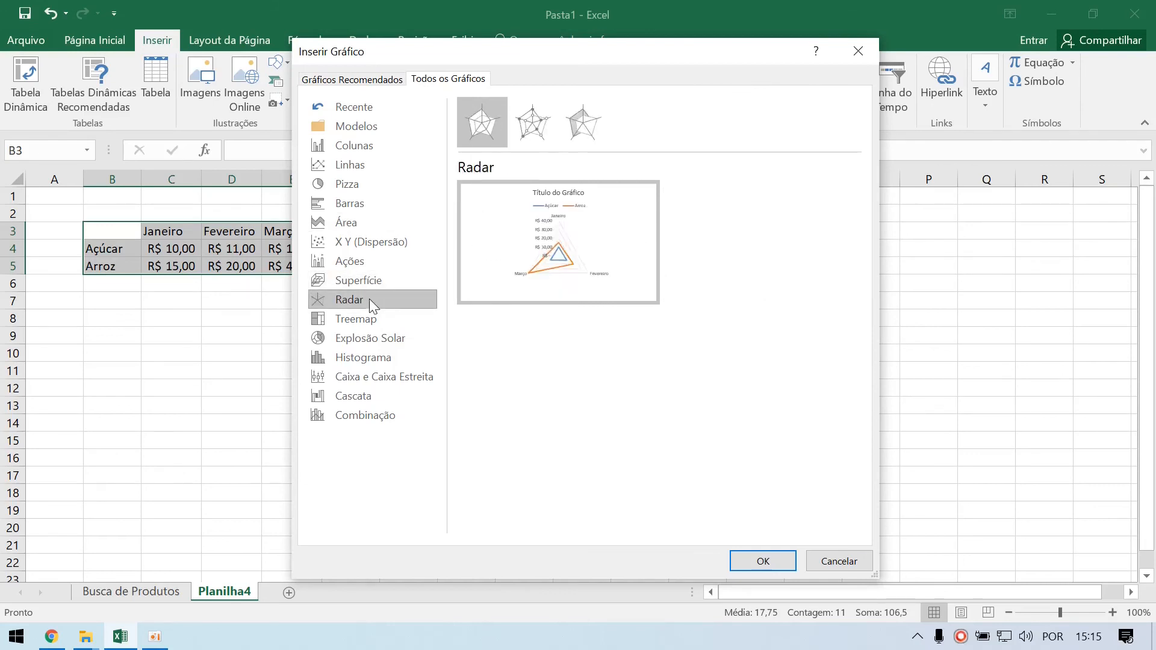
mouse_move(551, 238)
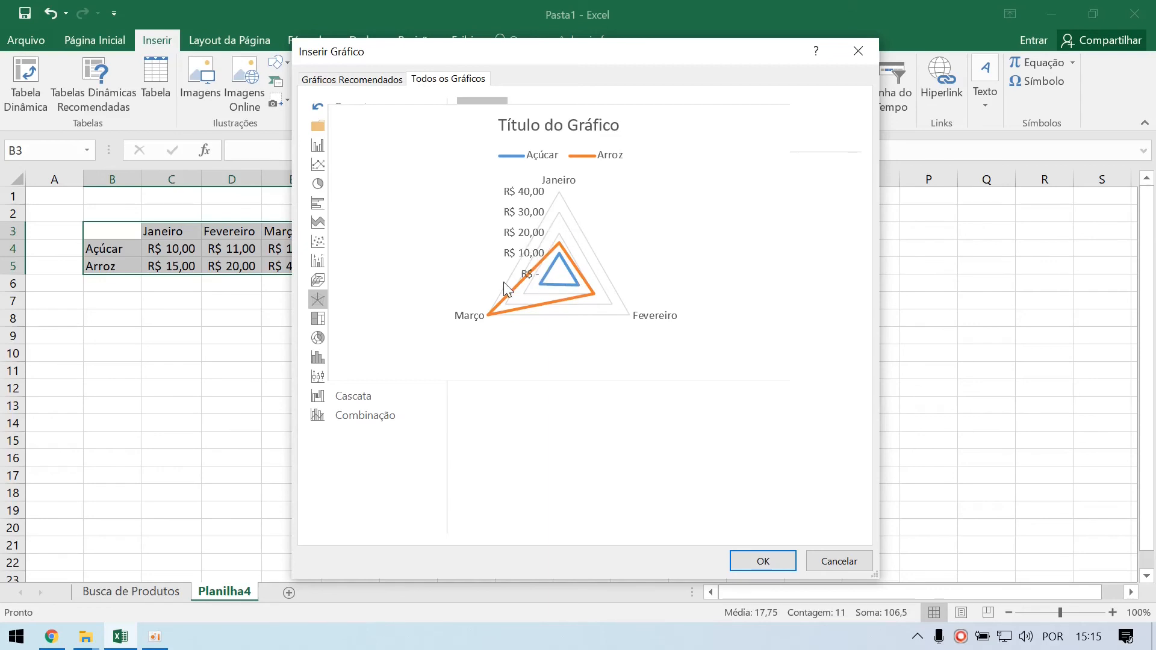
mouse_move(625, 236)
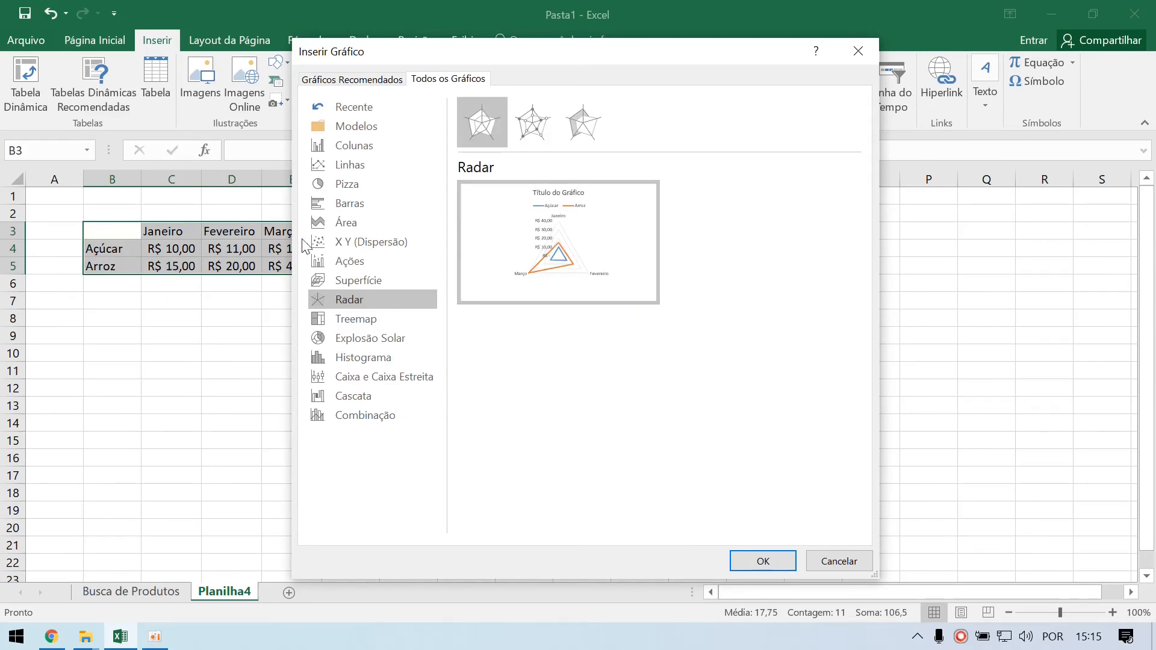
mouse_move(635, 293)
Step: Compare the 3D column variants and insert a Coluna 3D Agrupada chart grouped by month from the price table
left_click(369, 152)
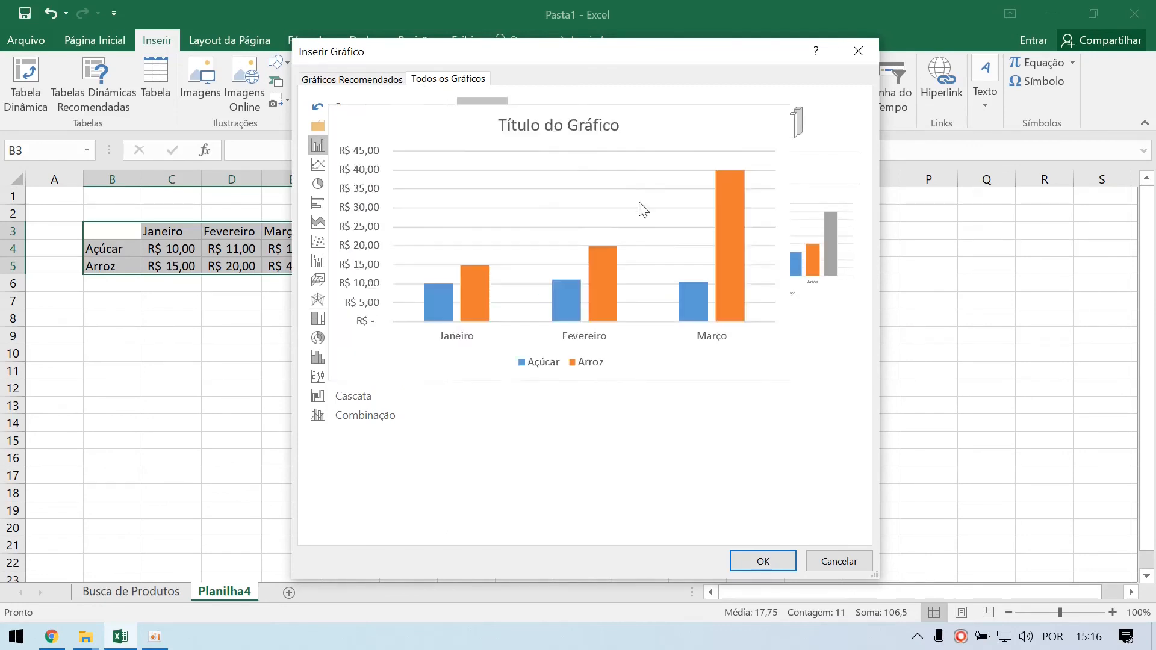
left_click(677, 125)
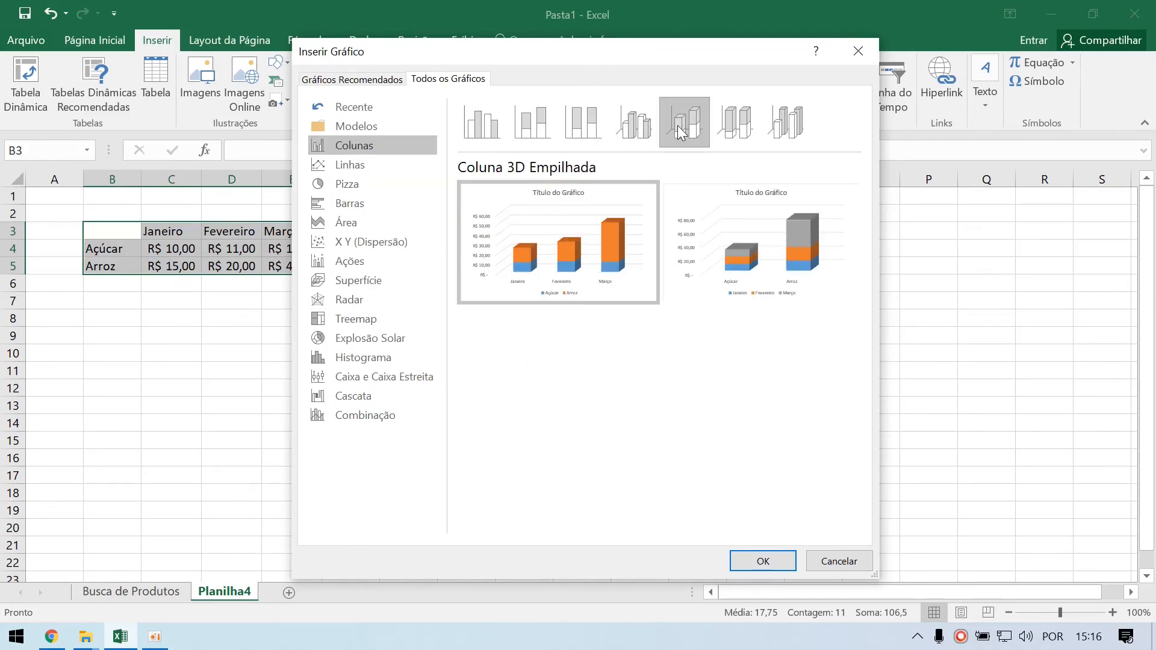
left_click(745, 128)
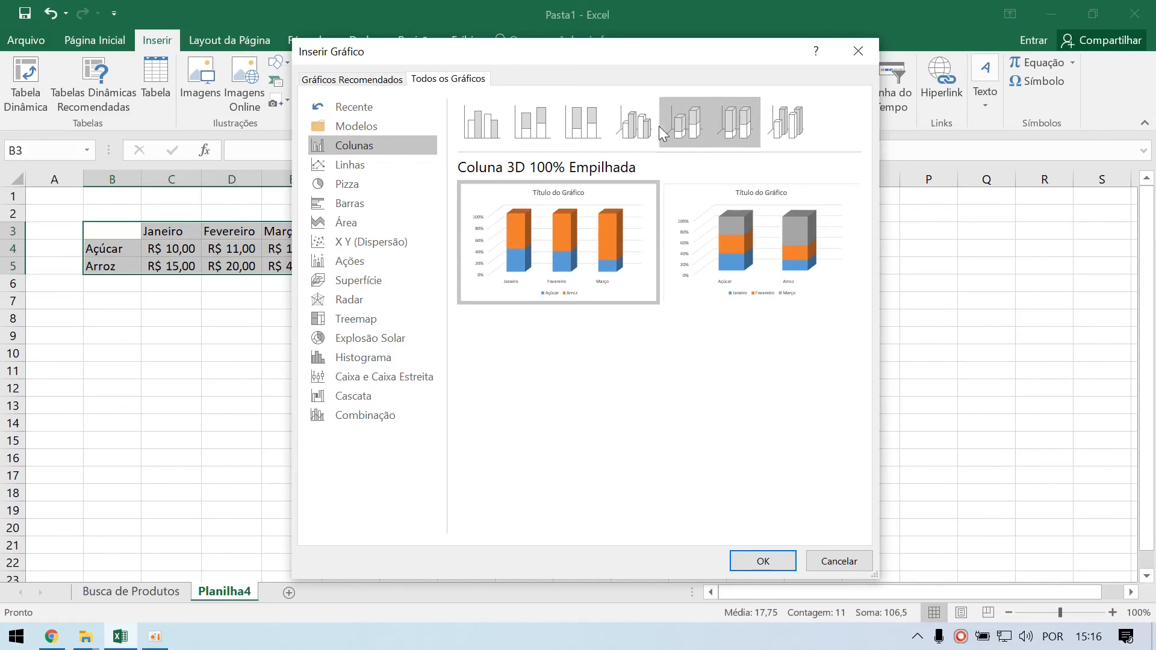
left_click(631, 128)
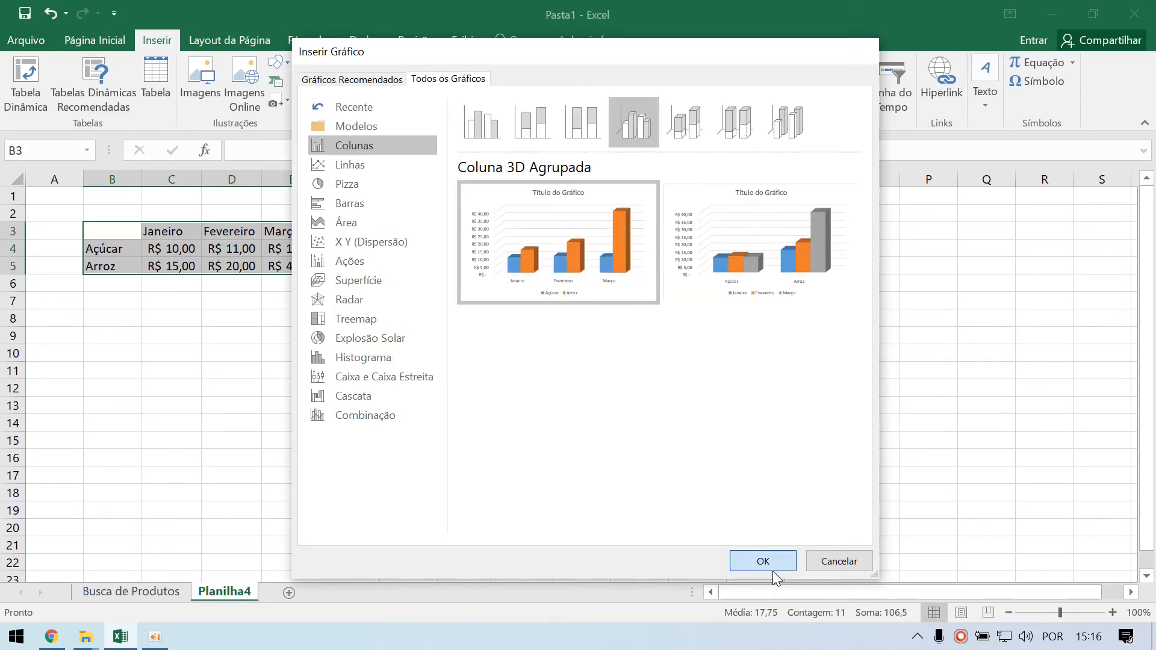
left_click(762, 561)
left_click(644, 439)
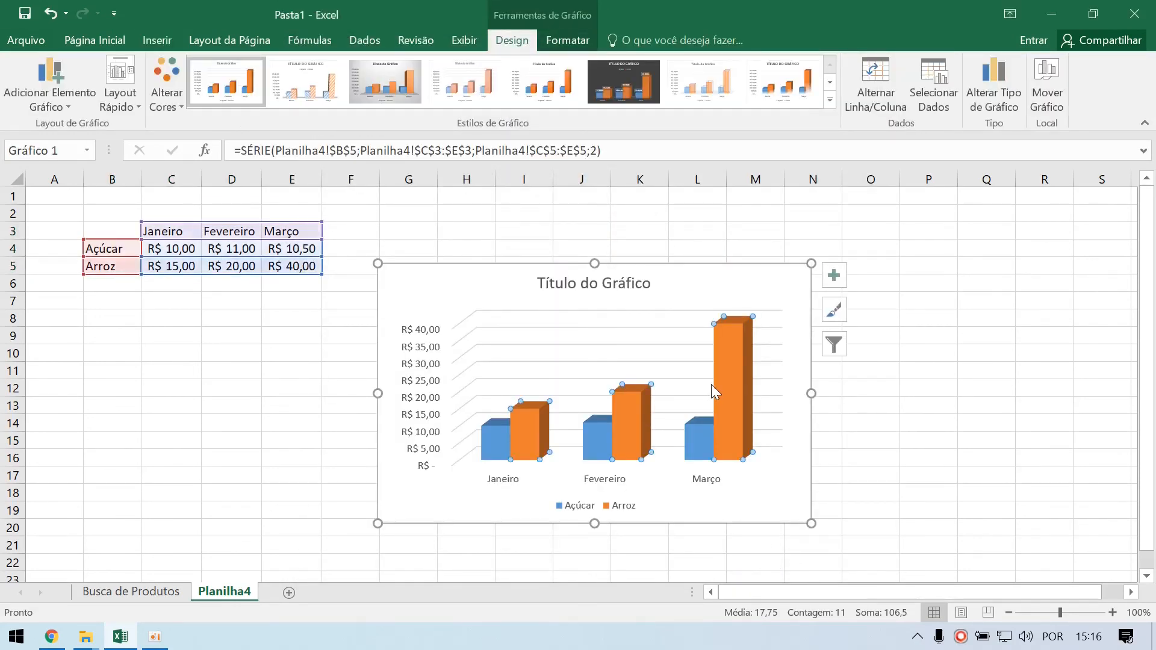
left_click(915, 421)
left_click(801, 316)
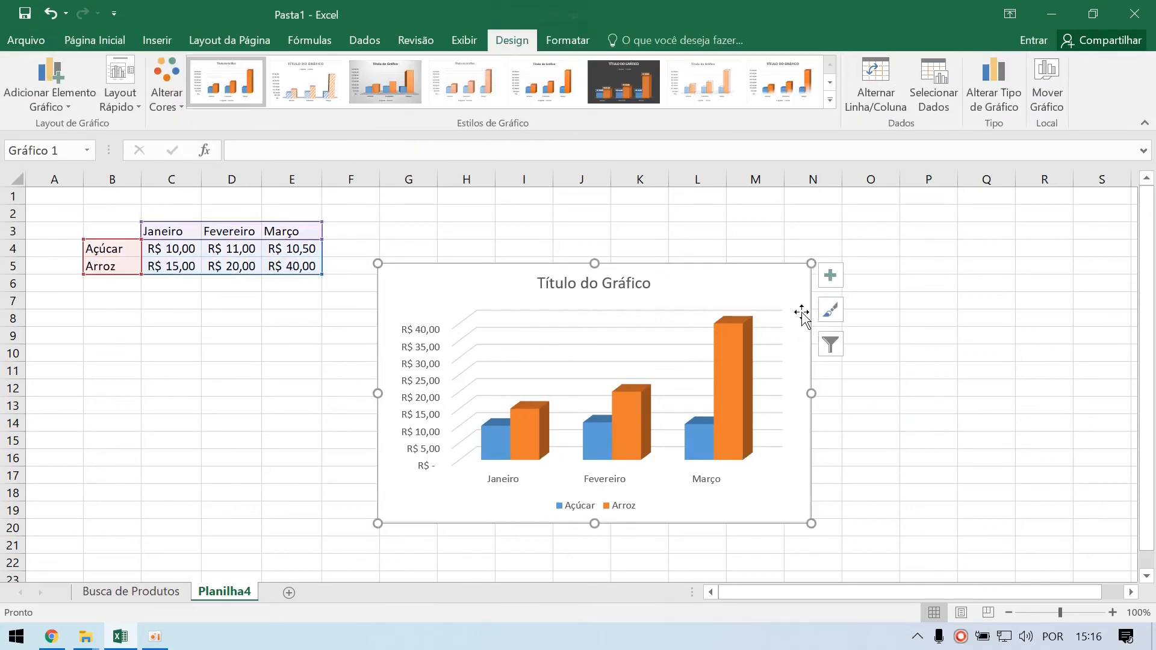
left_click(988, 401)
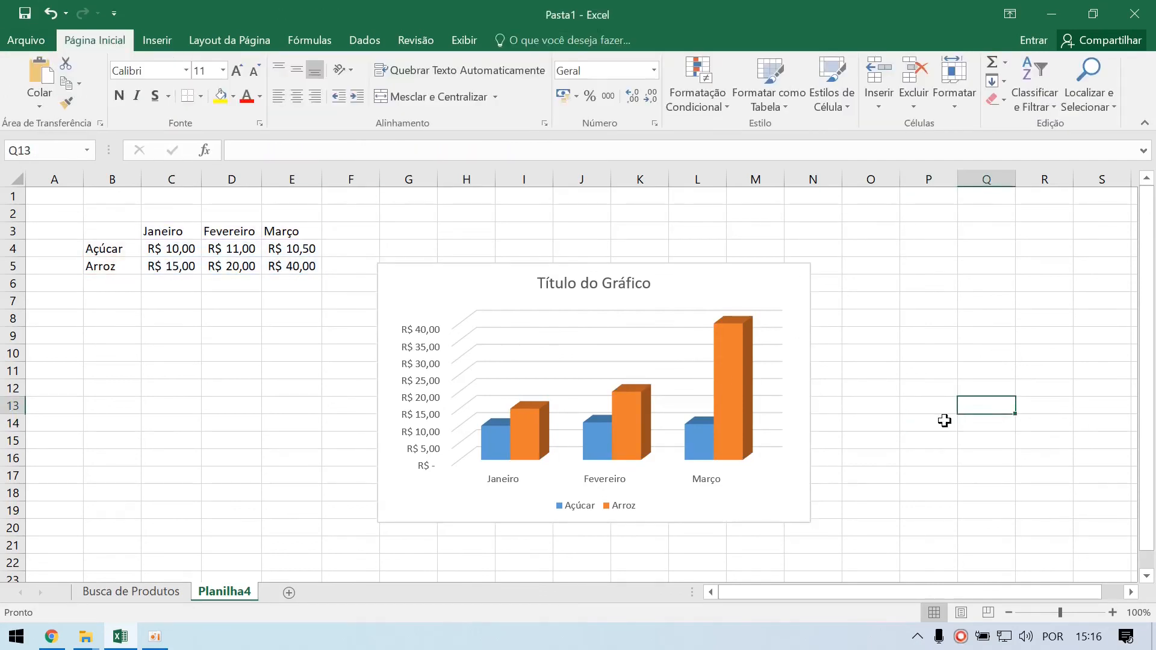
Step: Apply the last available chart style, with a bold title and gradient, shadowed columns, to the 3D column chart
left_click(771, 282)
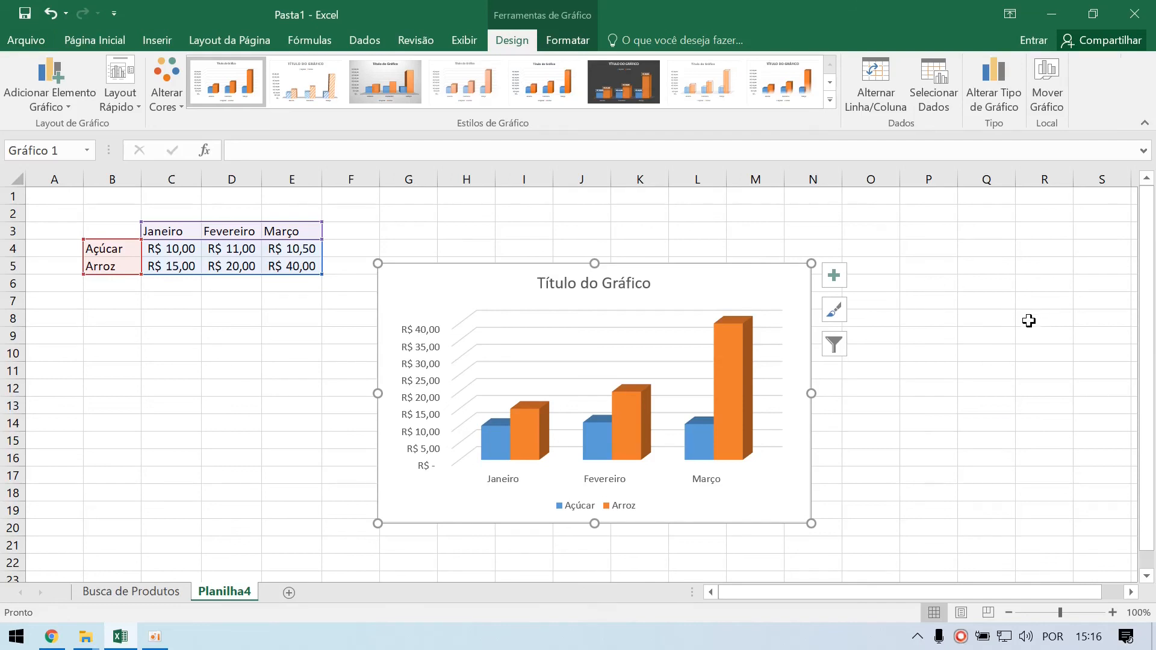
left_click(831, 101)
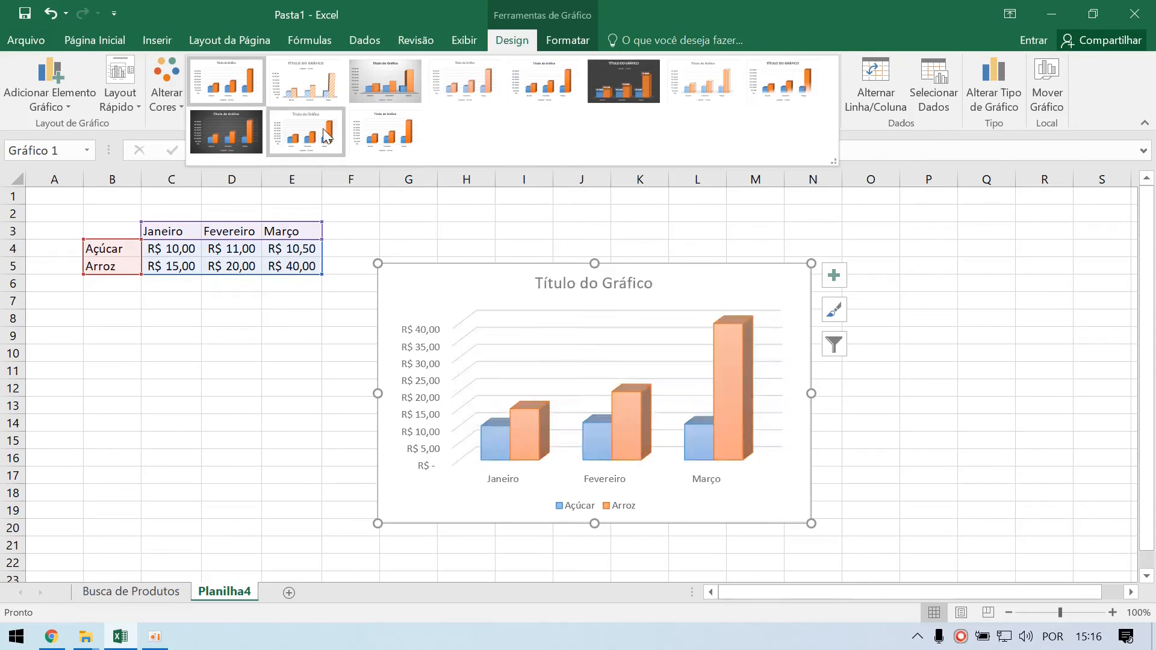
left_click(394, 141)
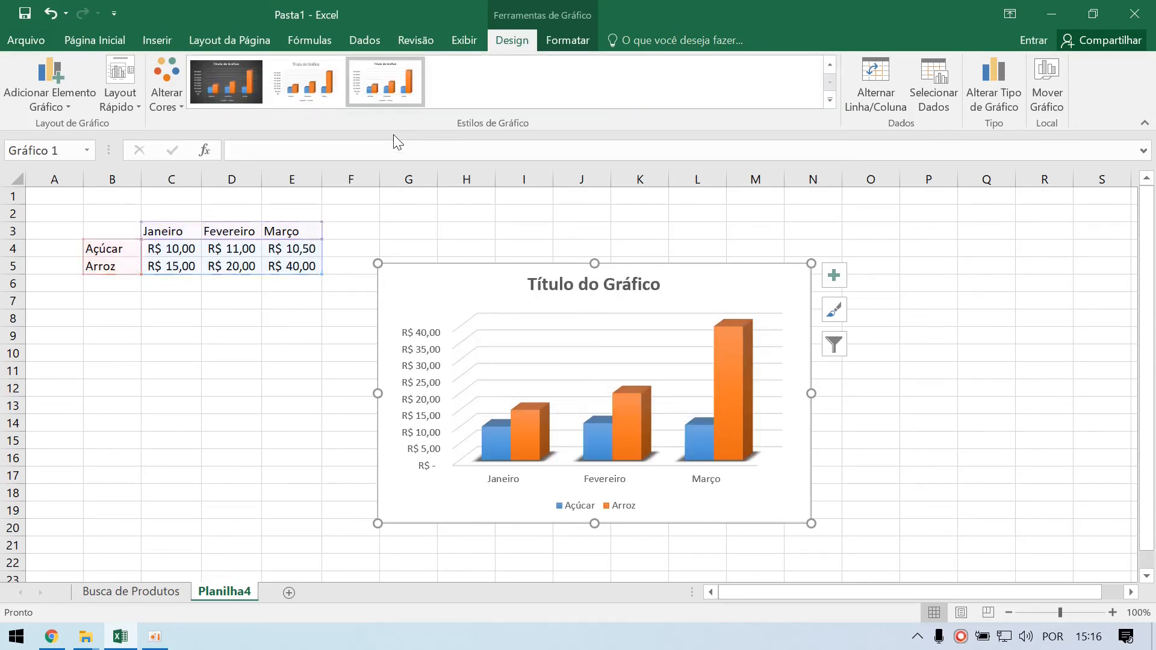
left_click(908, 416)
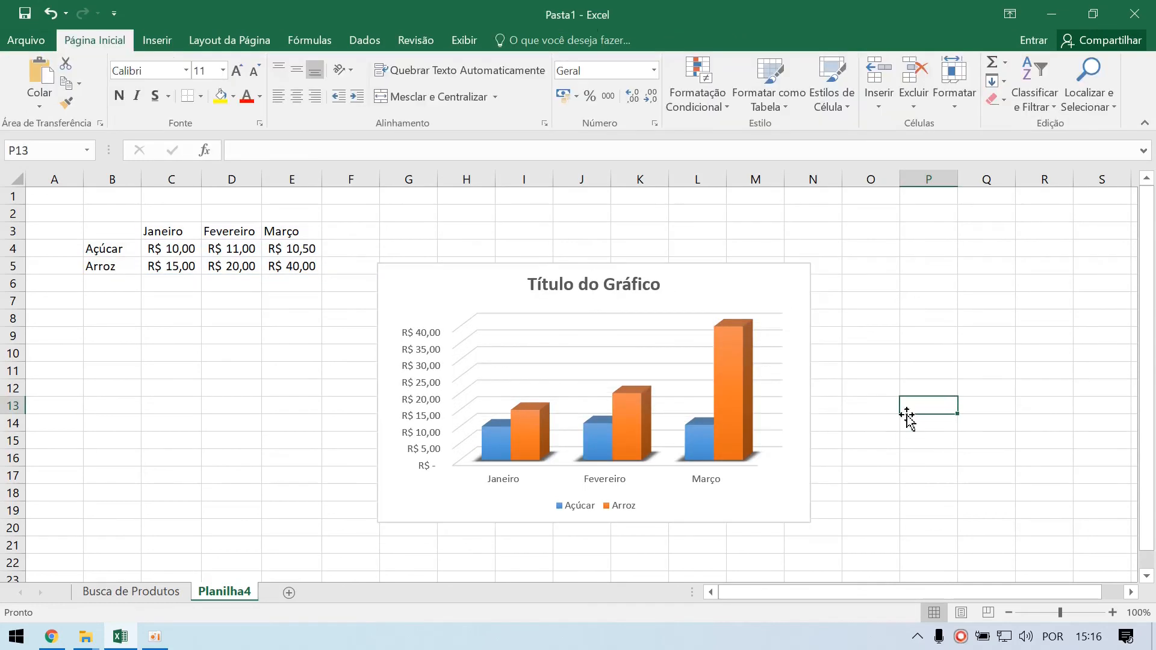
Step: Delete the title of the 3D column chart
left_click(715, 385)
left_click(583, 281)
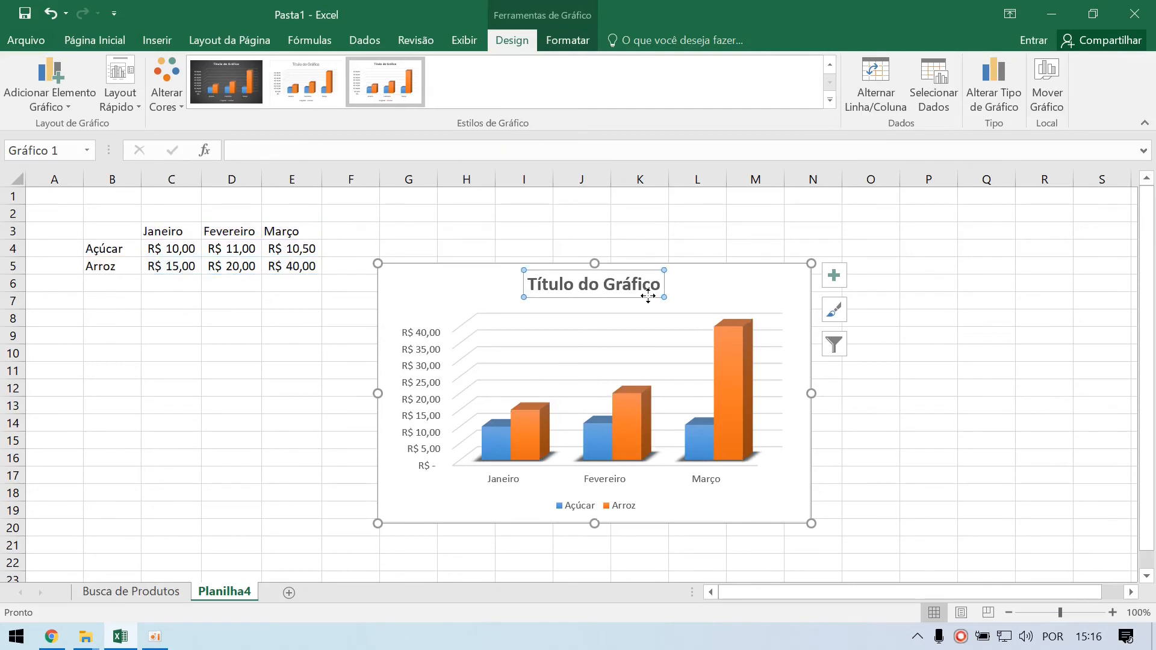
key("Delete")
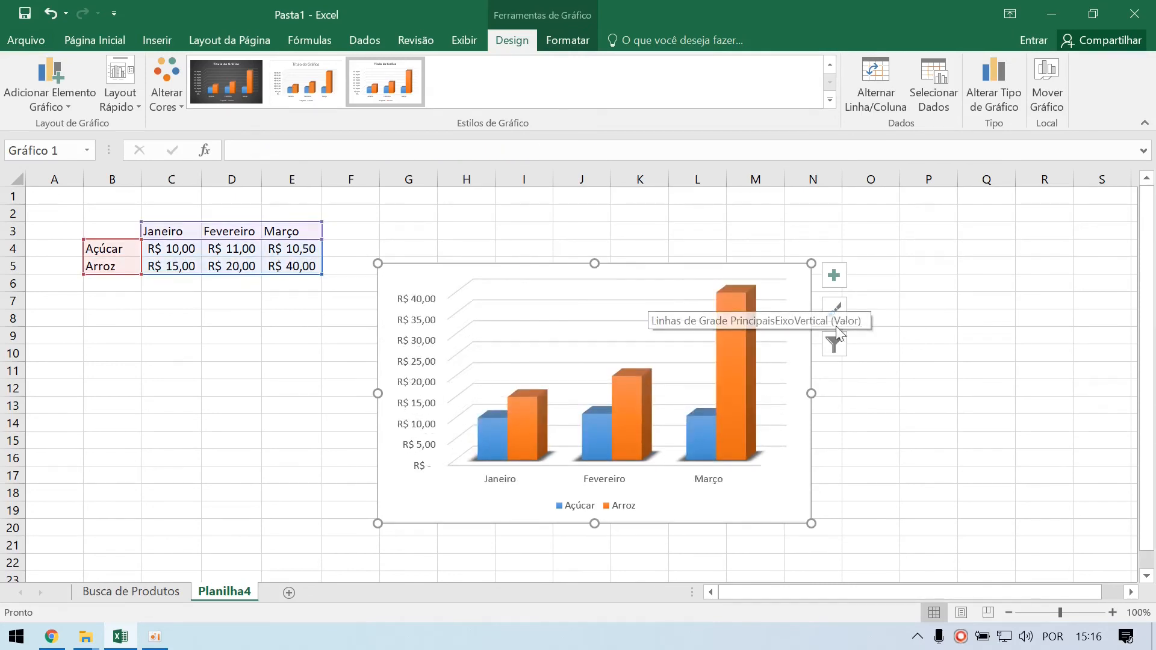
left_click(901, 352)
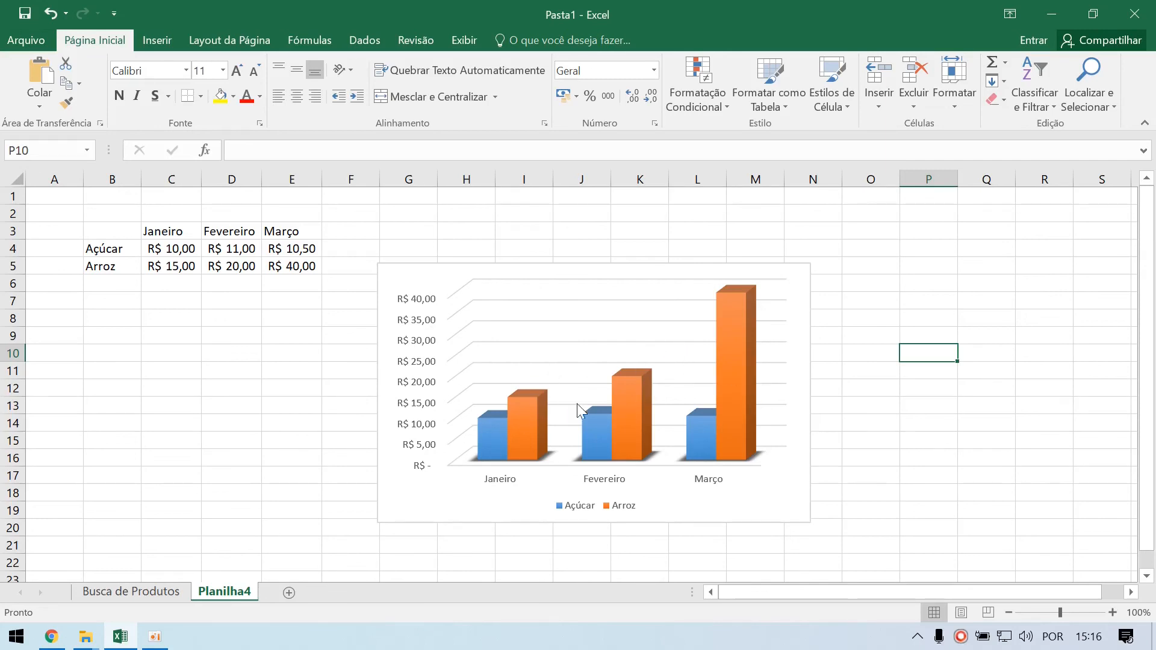
Step: Preview the quick layouts and the colour palettes available for the 3D column chart
left_click(534, 319)
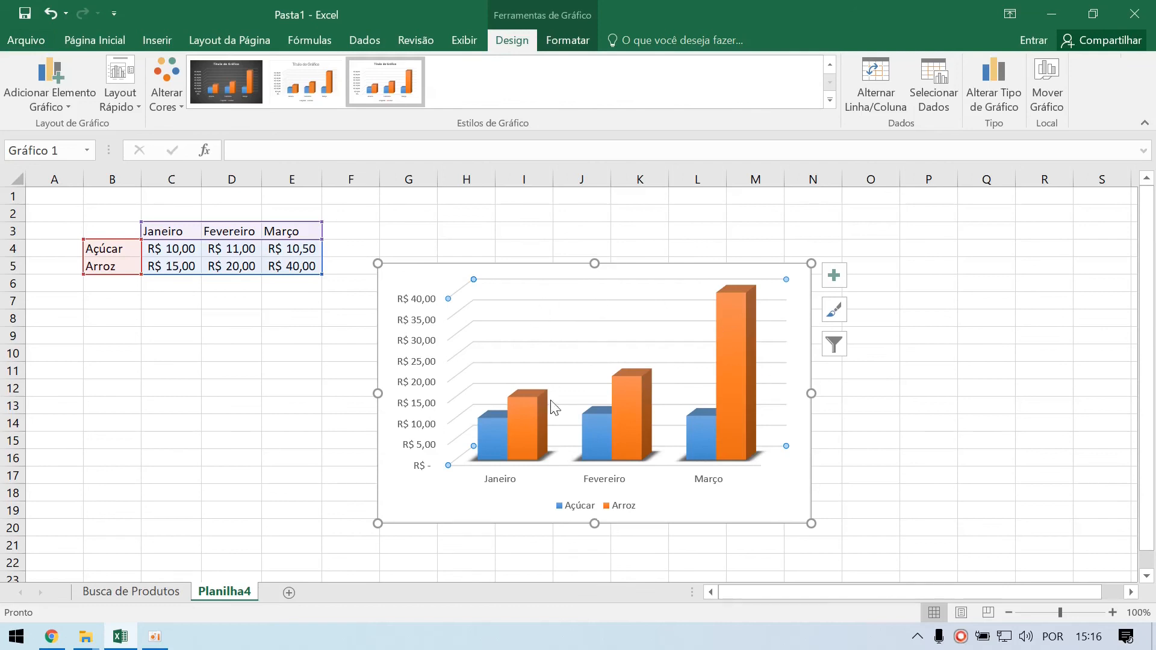
left_click(126, 105)
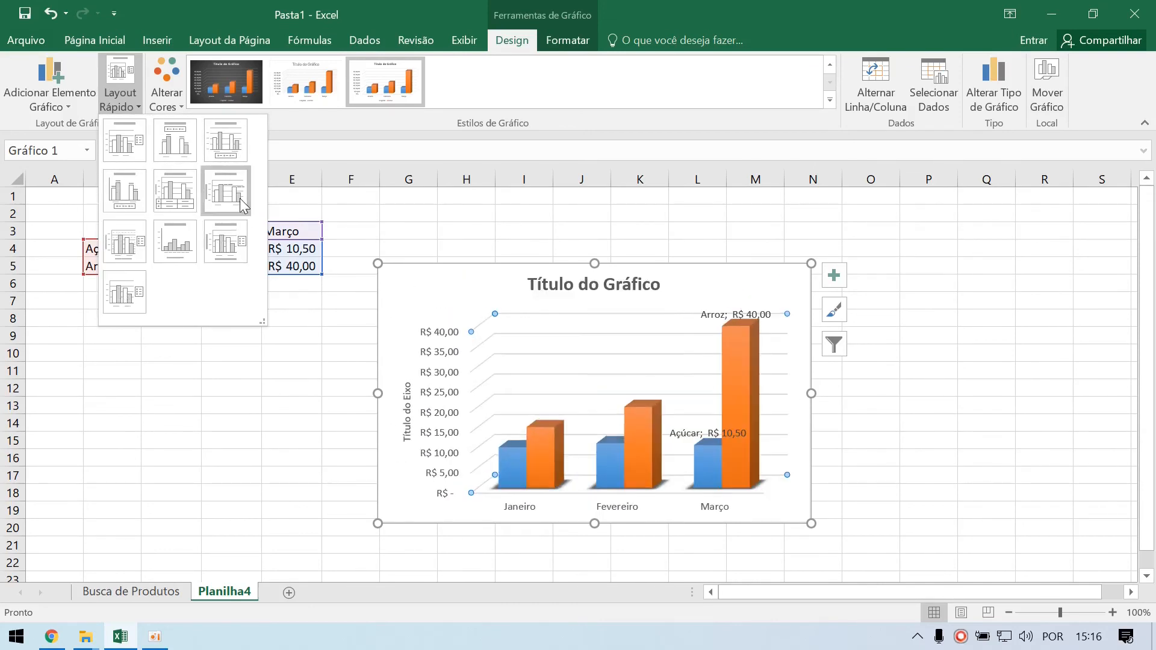
left_click(173, 100)
left_click(174, 98)
left_click(175, 98)
left_click(175, 98)
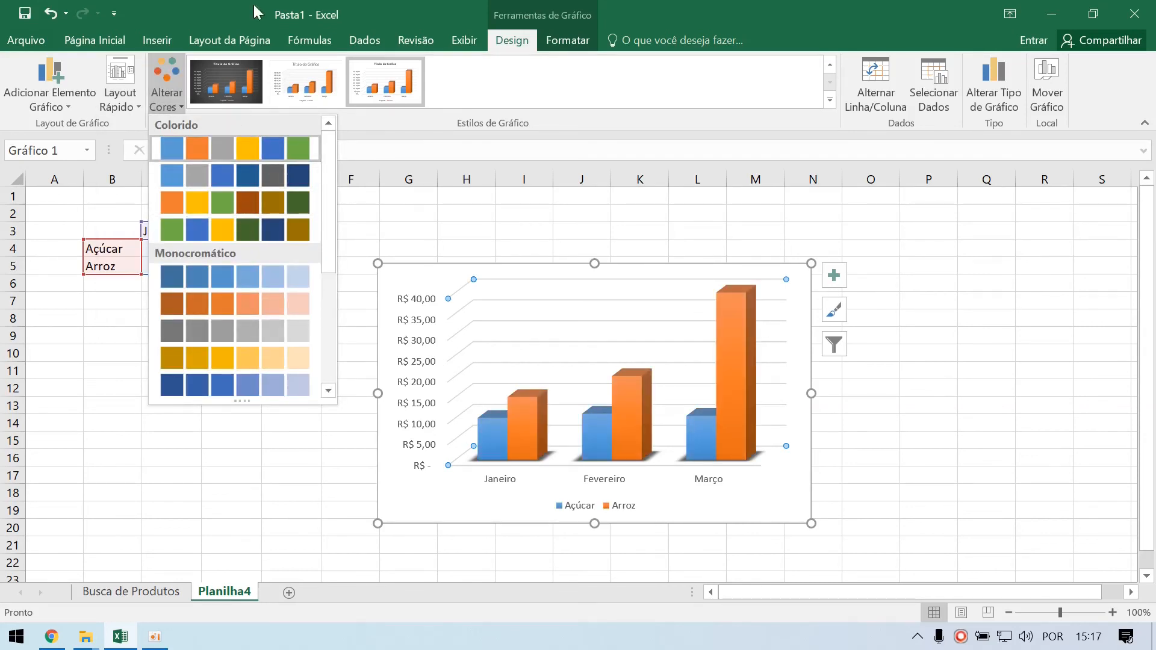
left_click(178, 86)
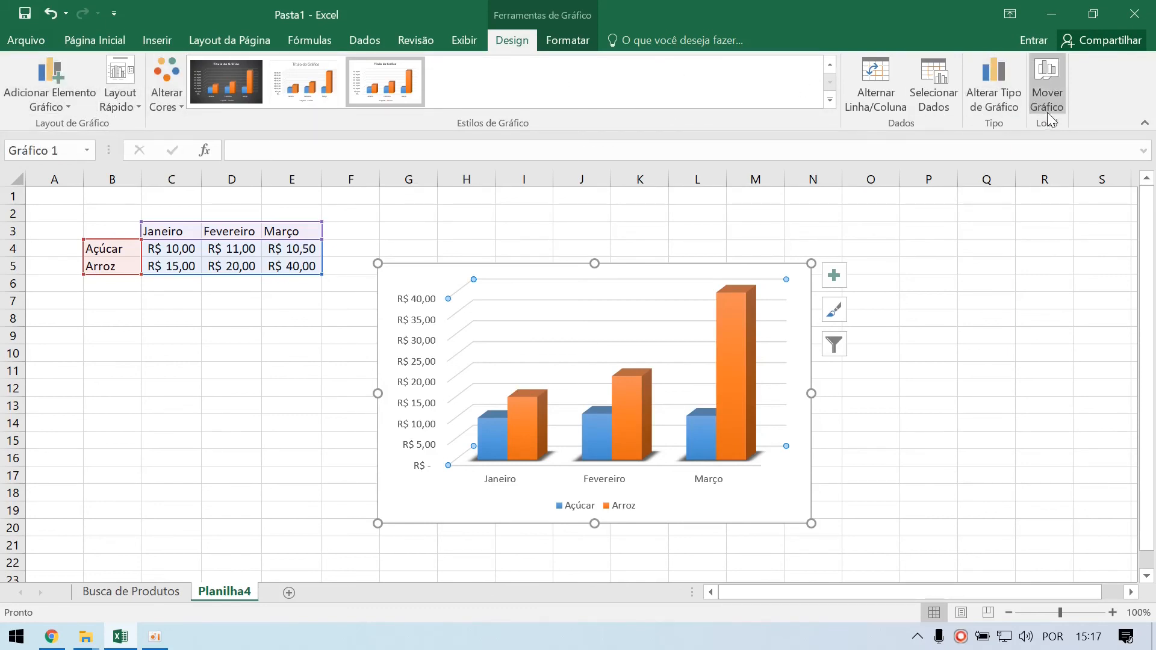
Step: Change the chart type to Linha, grouped by month, and apply the style with round markers and horizontal gridlines
left_click(1005, 82)
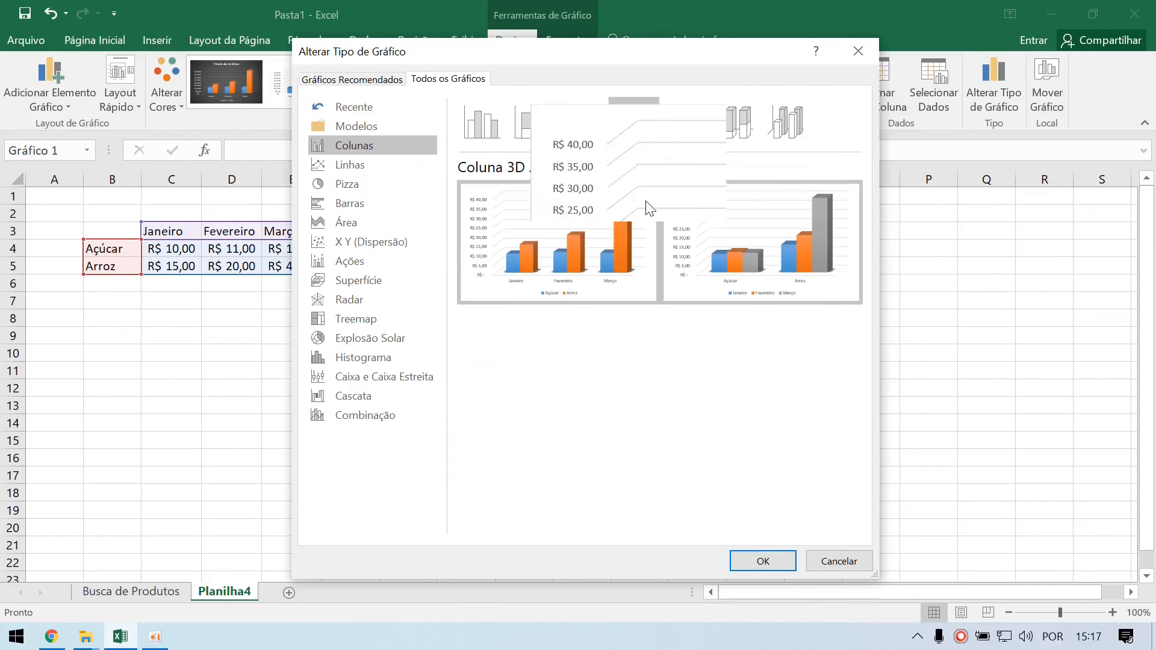
left_click(365, 163)
mouse_move(622, 247)
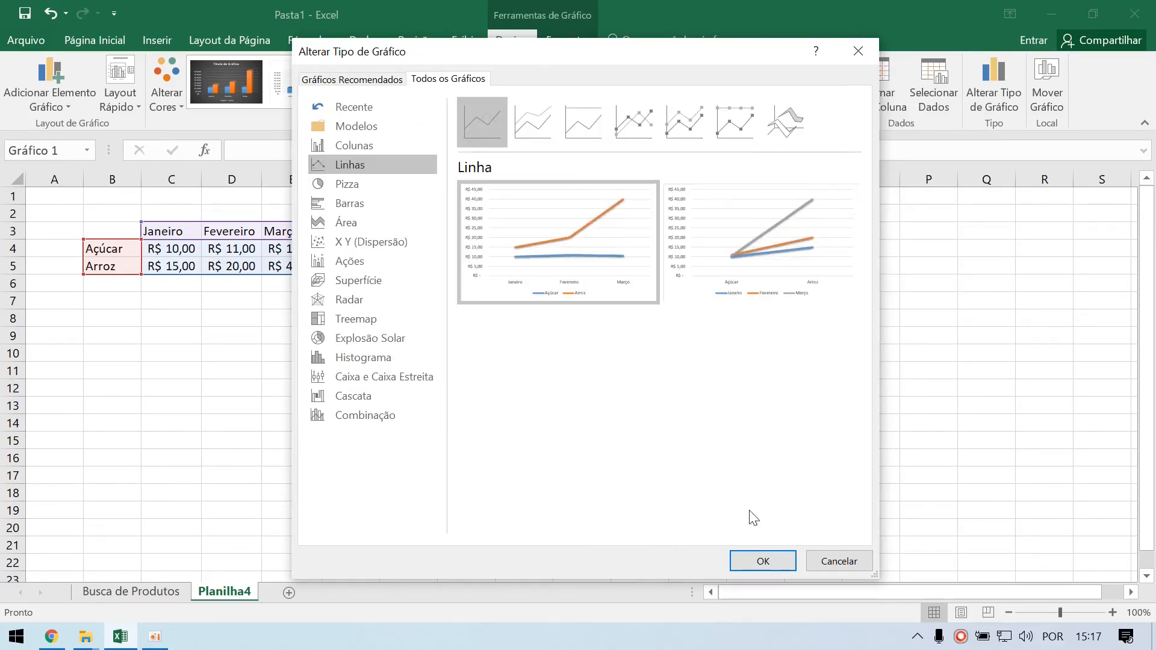
left_click(762, 560)
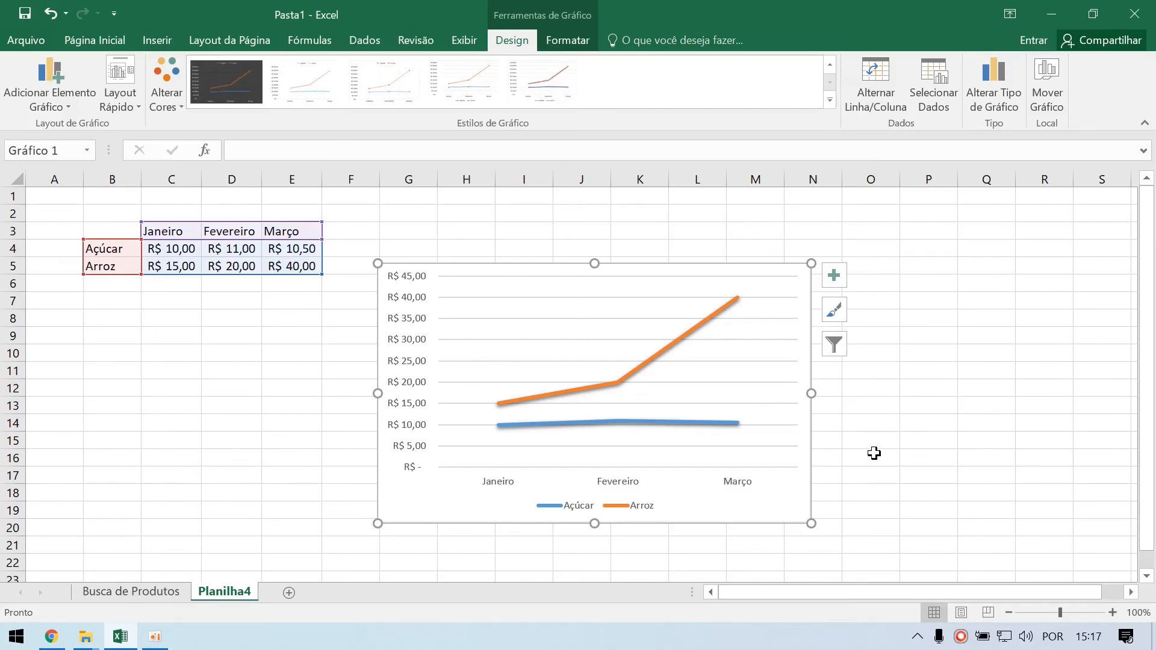
left_click(462, 89)
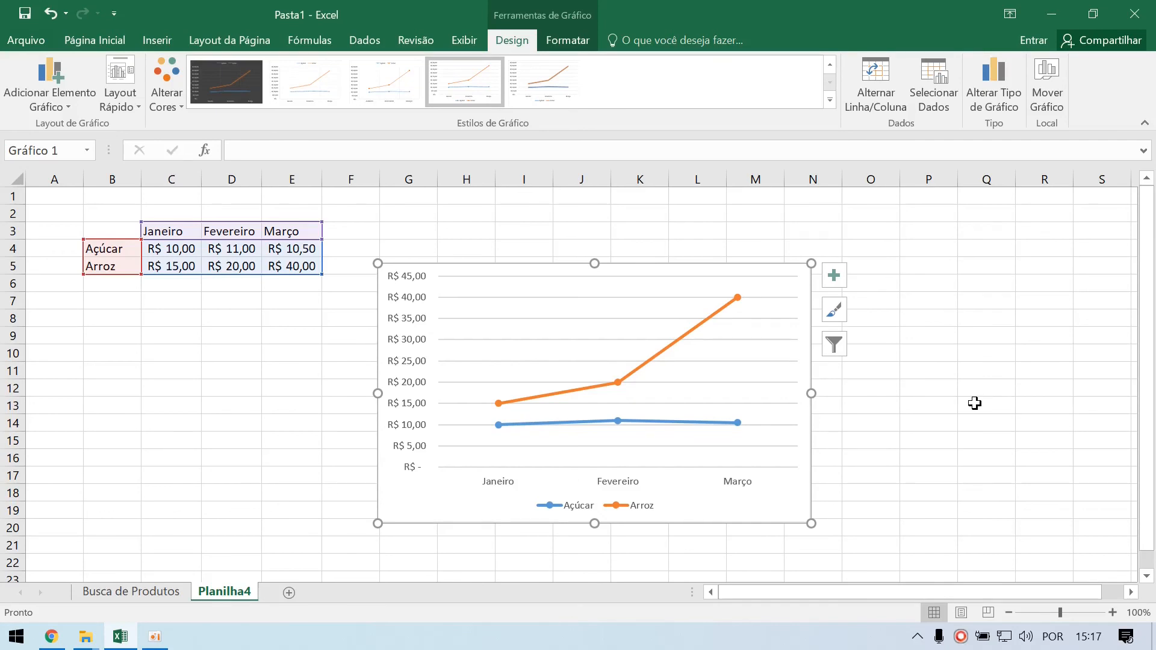
Step: Examine the line chart's series and category filters and preview the alternative chart styles, including Estilo 11
mouse_move(748, 303)
left_click(834, 346)
left_click(834, 346)
left_click(834, 347)
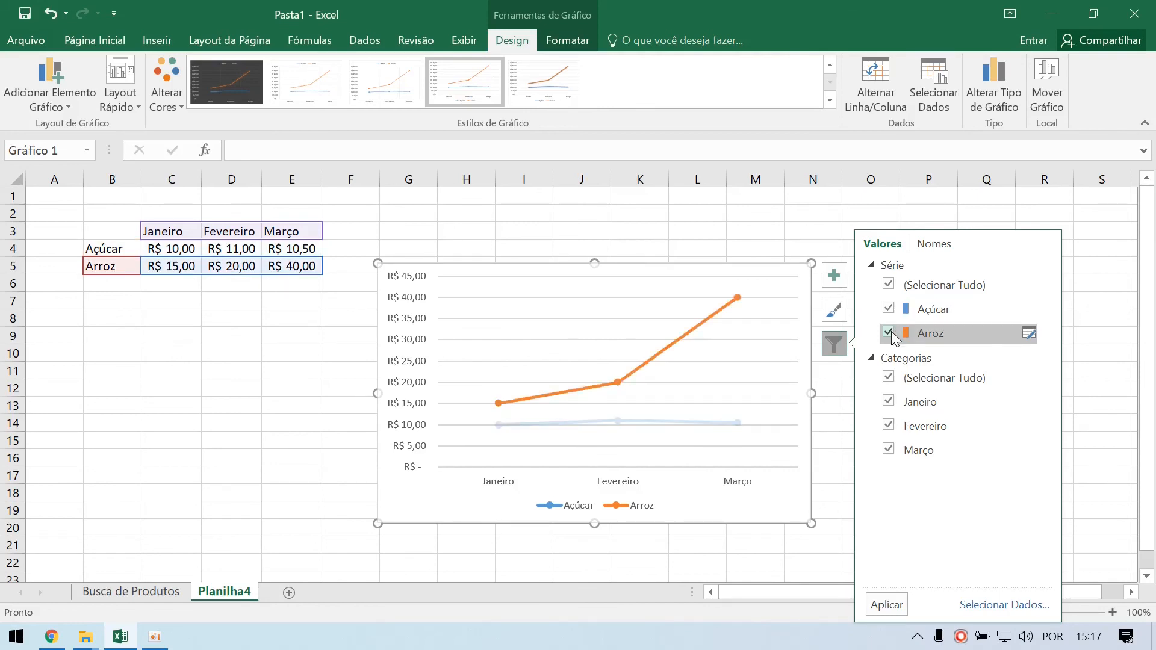
left_click(833, 342)
left_click(835, 310)
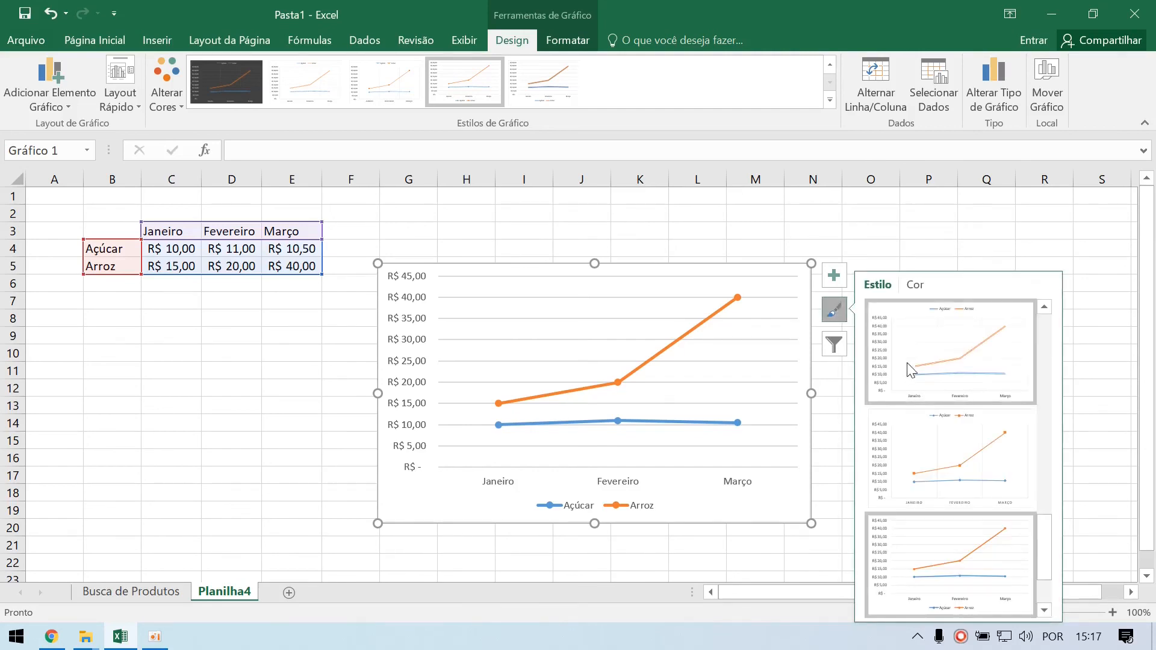
scroll(939, 385, "down", 1)
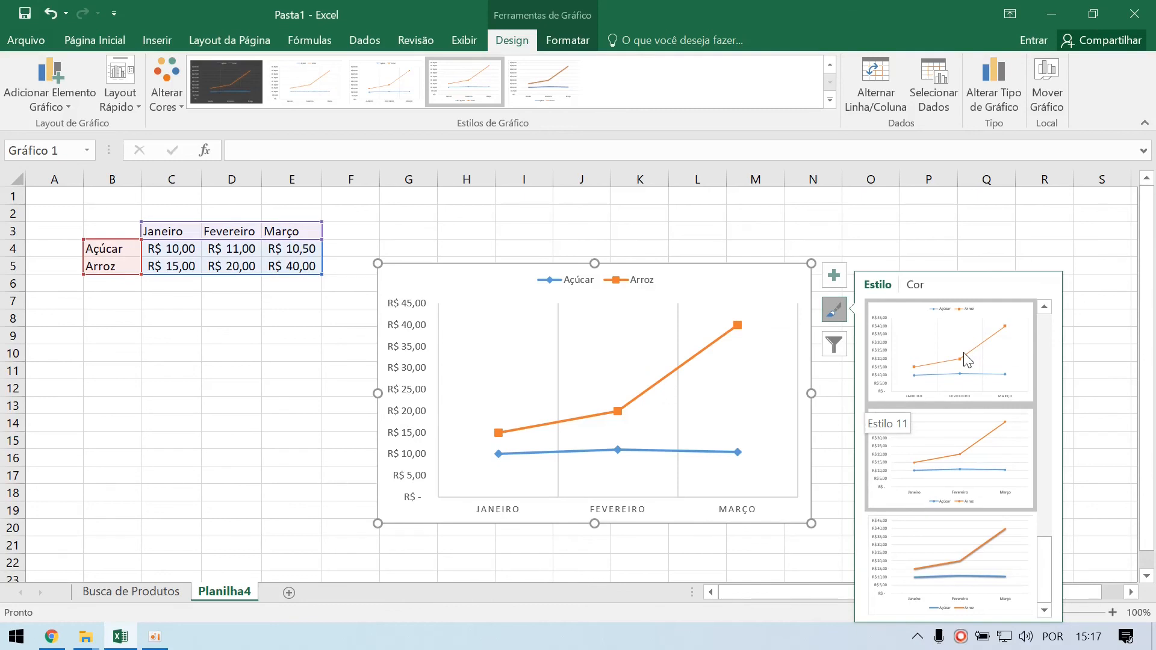
left_click(834, 311)
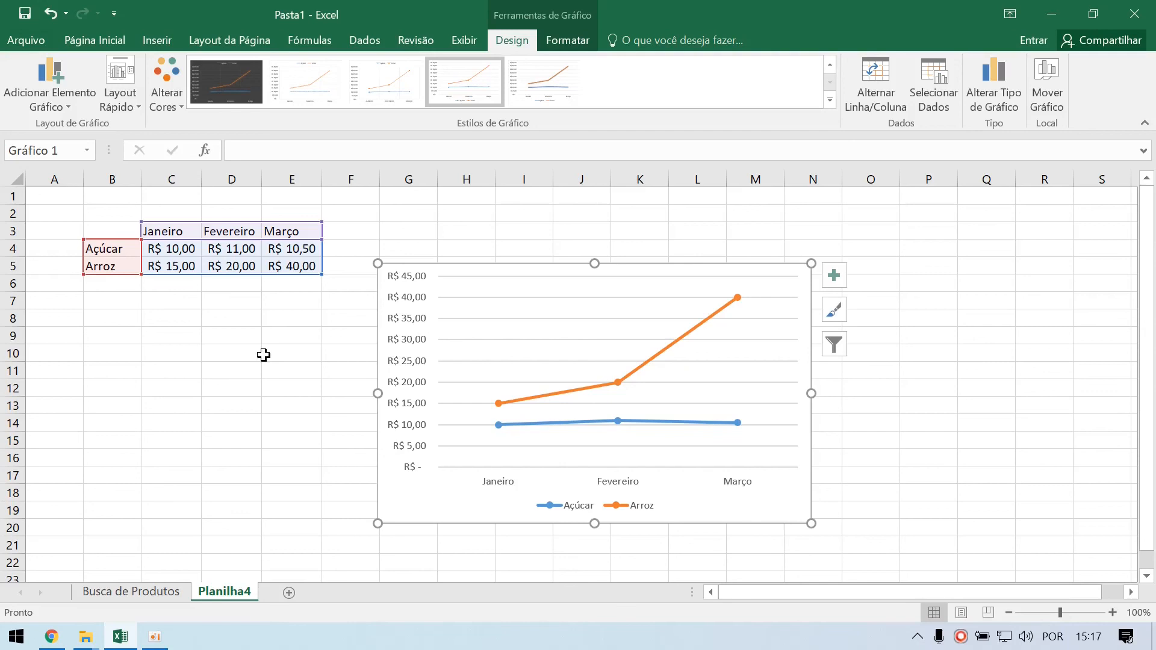
left_click(285, 319)
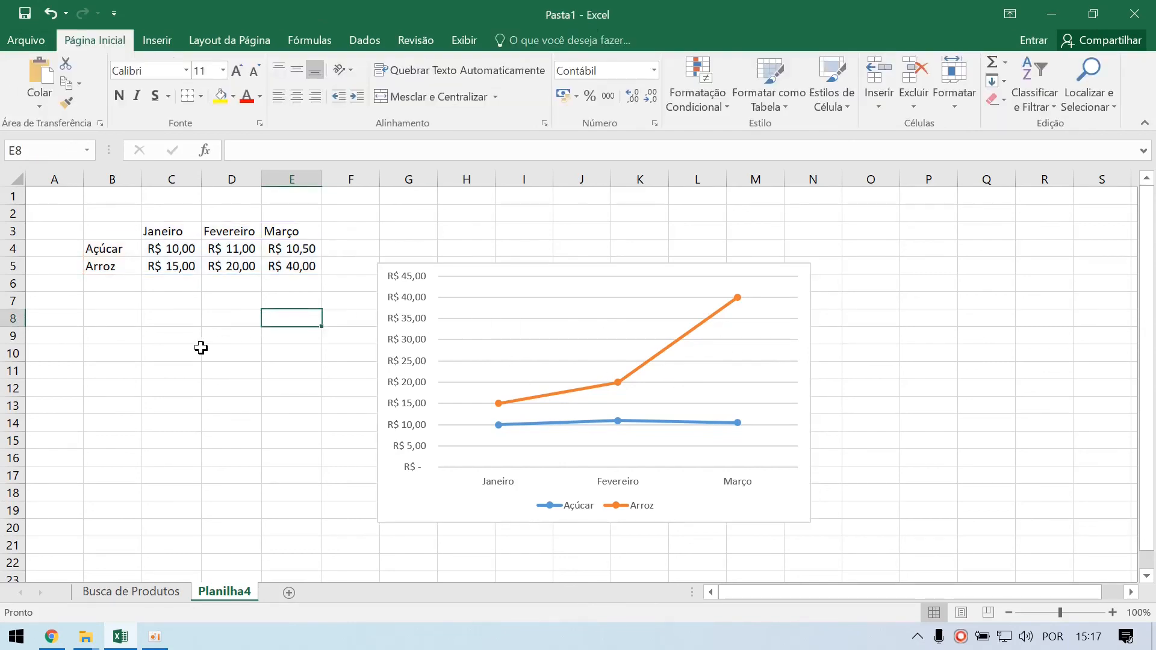
left_click(127, 352)
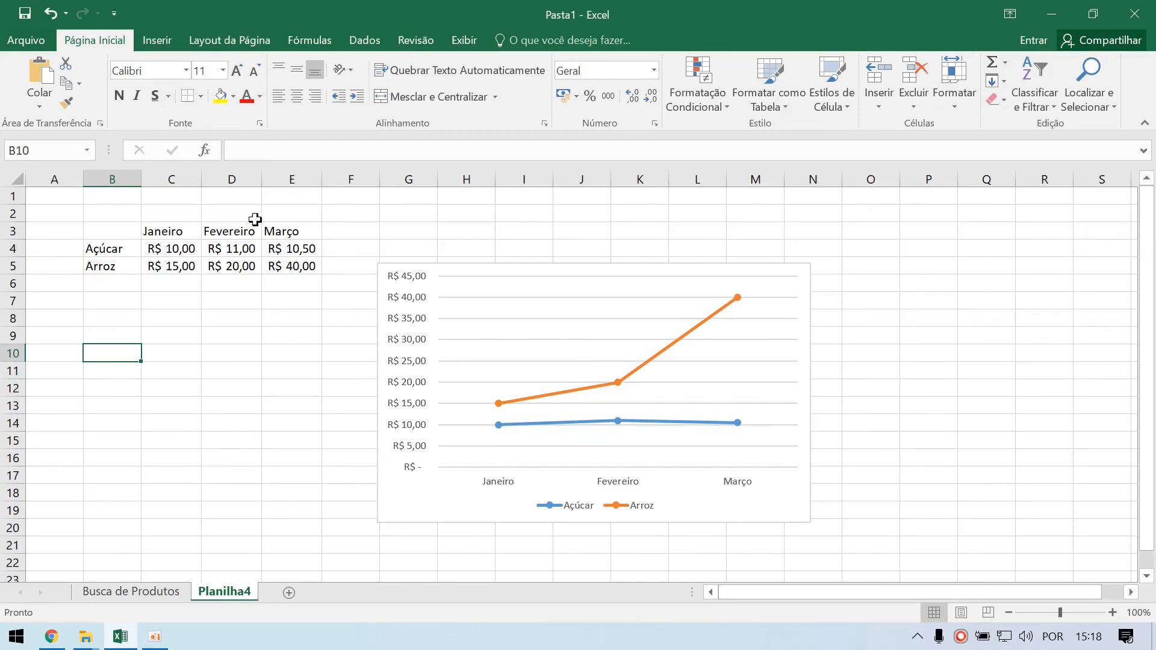
left_click(626, 340)
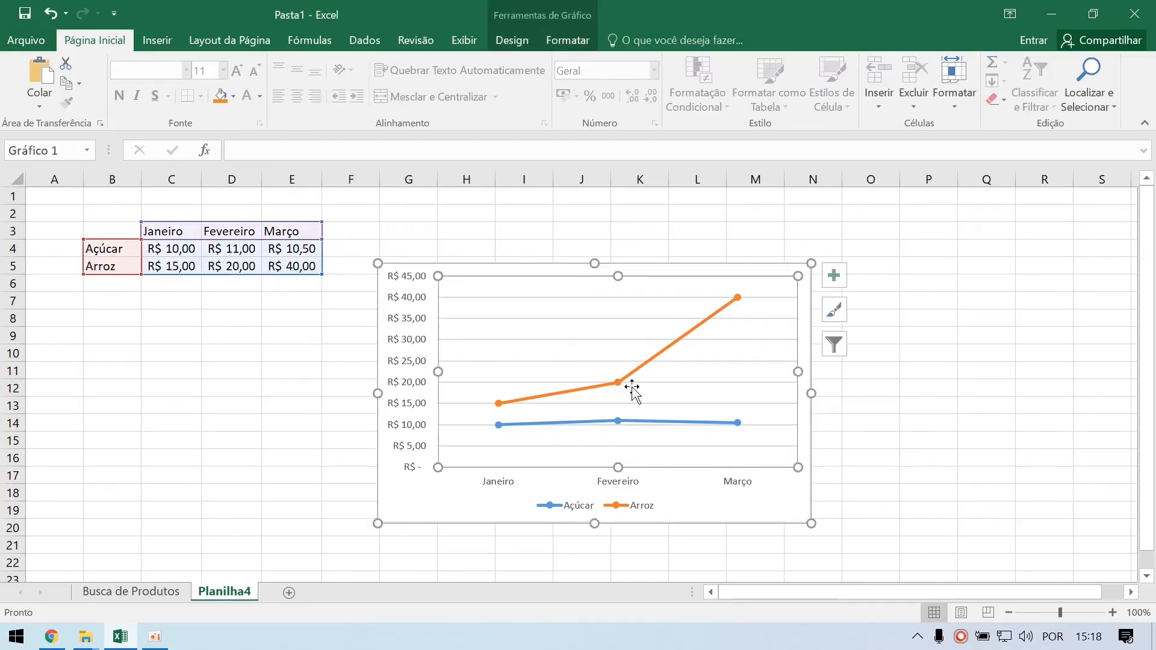
Step: Set the maximum limit of the line chart's vertical price axis to 100
left_click(412, 353)
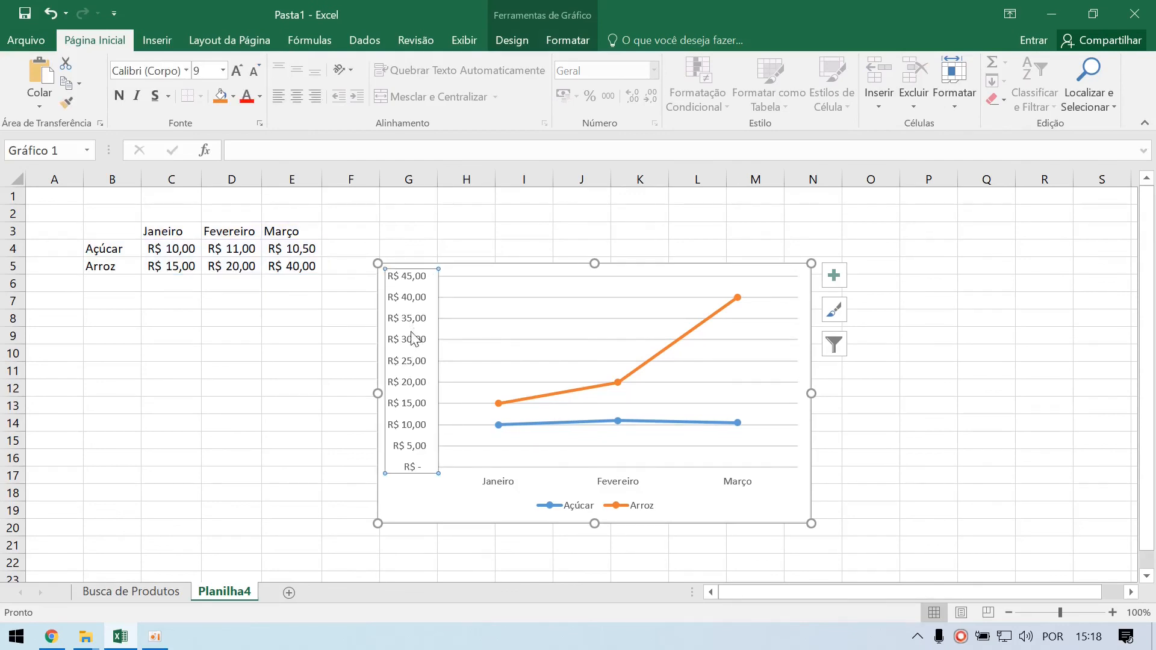
left_click(833, 348)
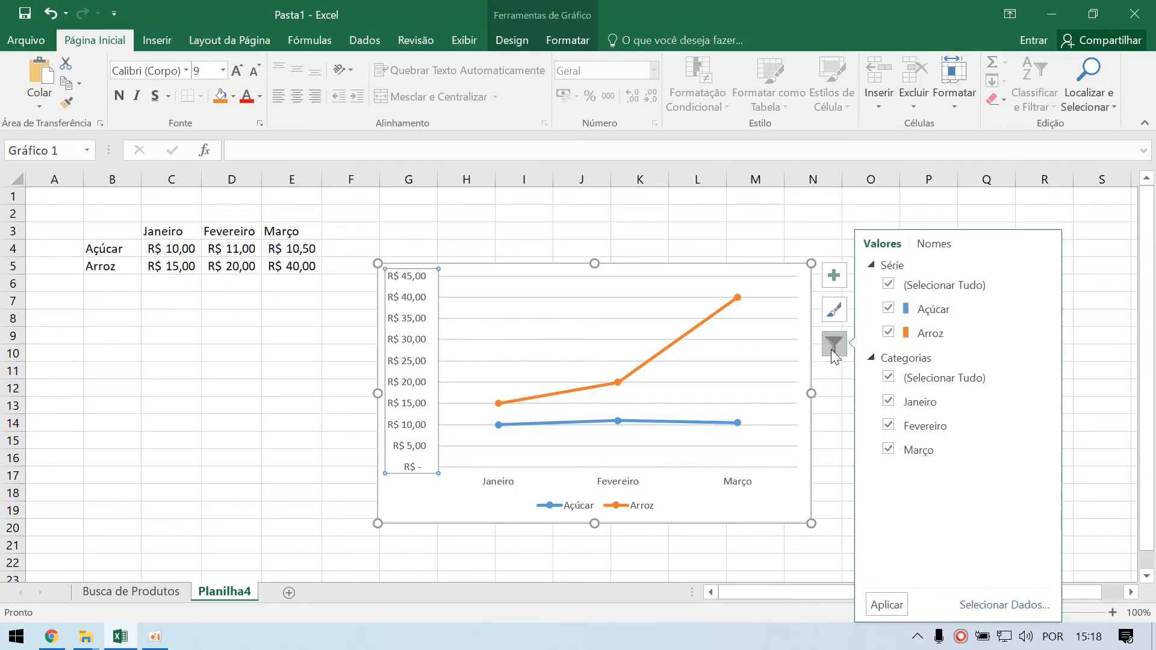
left_click(833, 346)
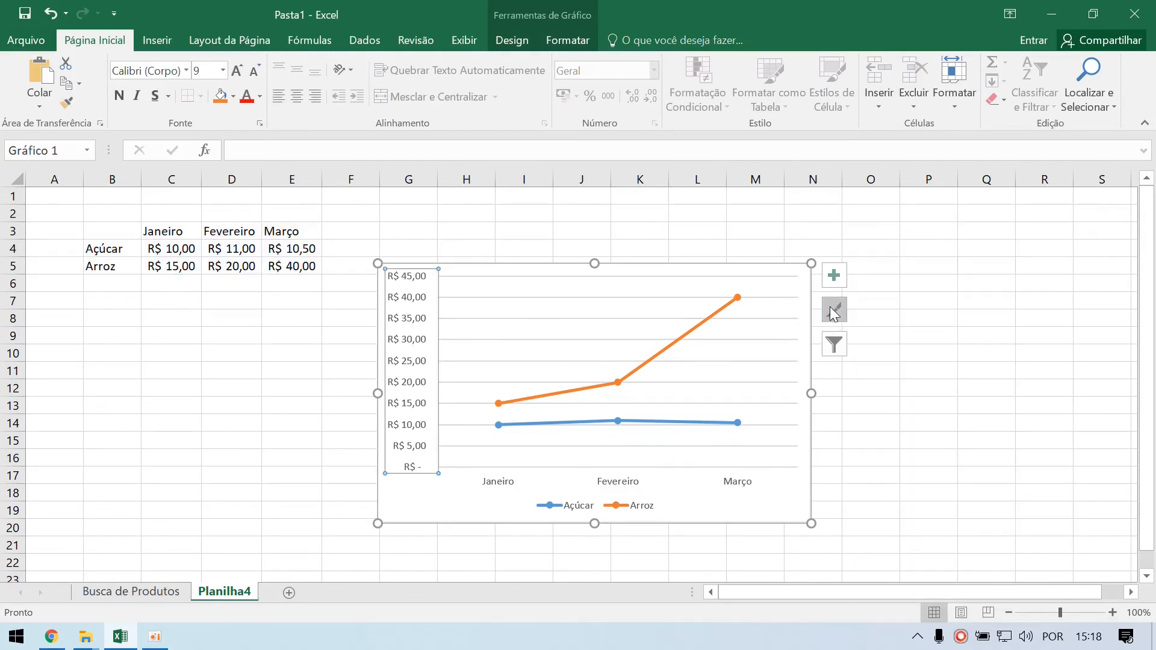
double_click(407, 319)
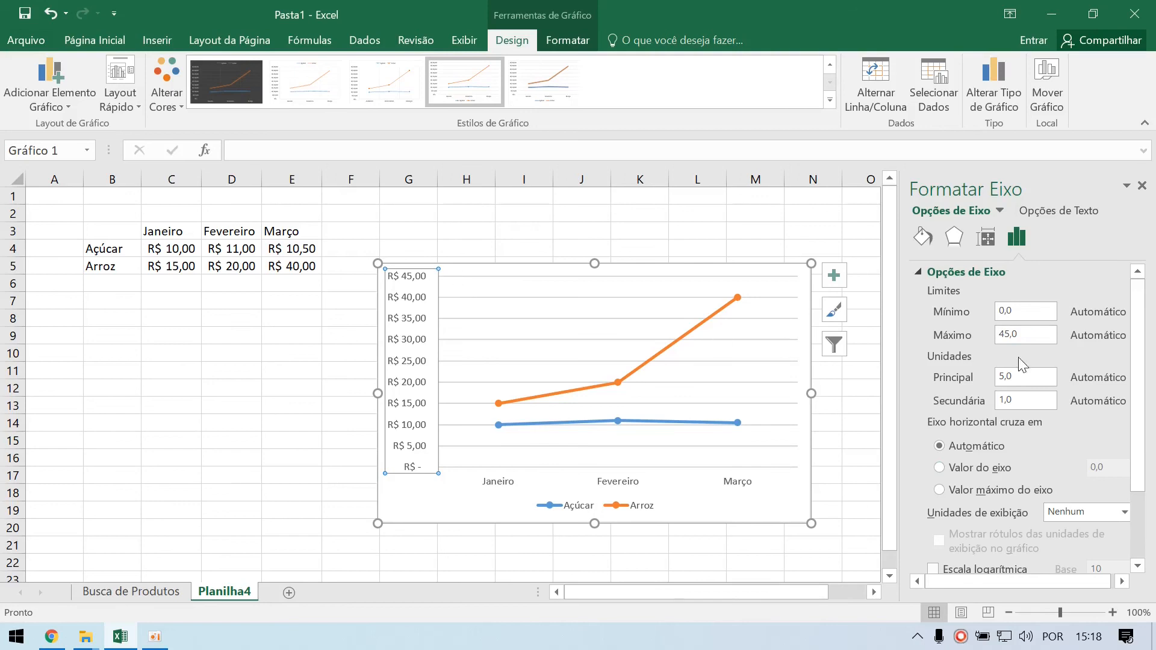
type("100")
key("Return")
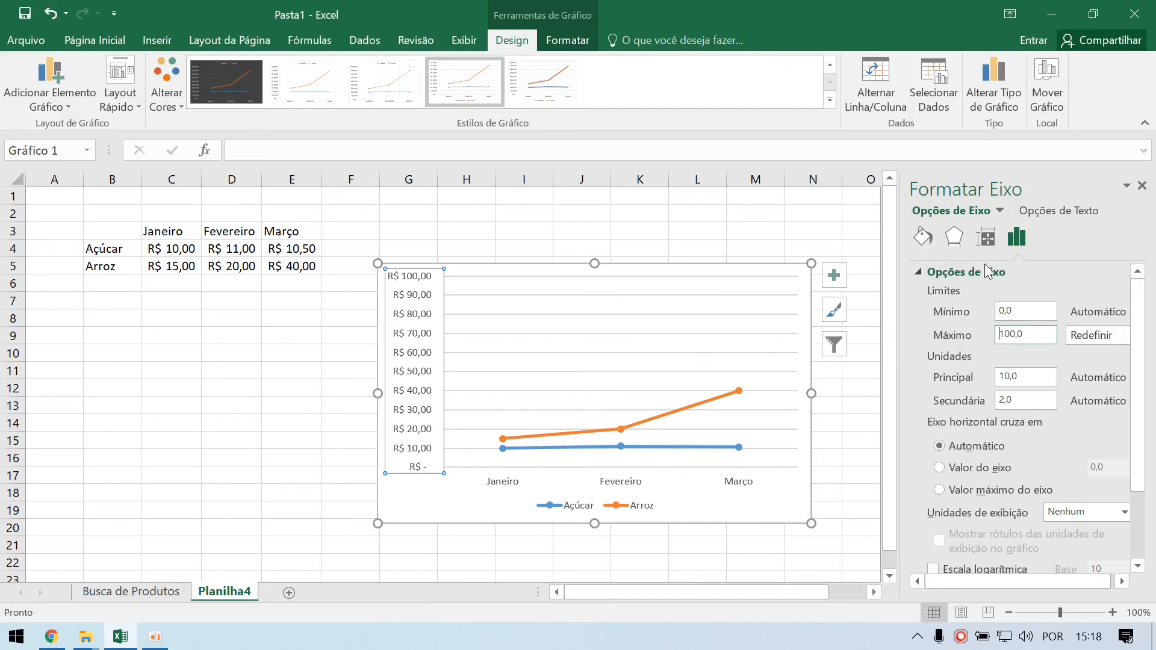
Step: Try a dark grey fill on the vertical axis labels and settle on a solid white fill
left_click(923, 238)
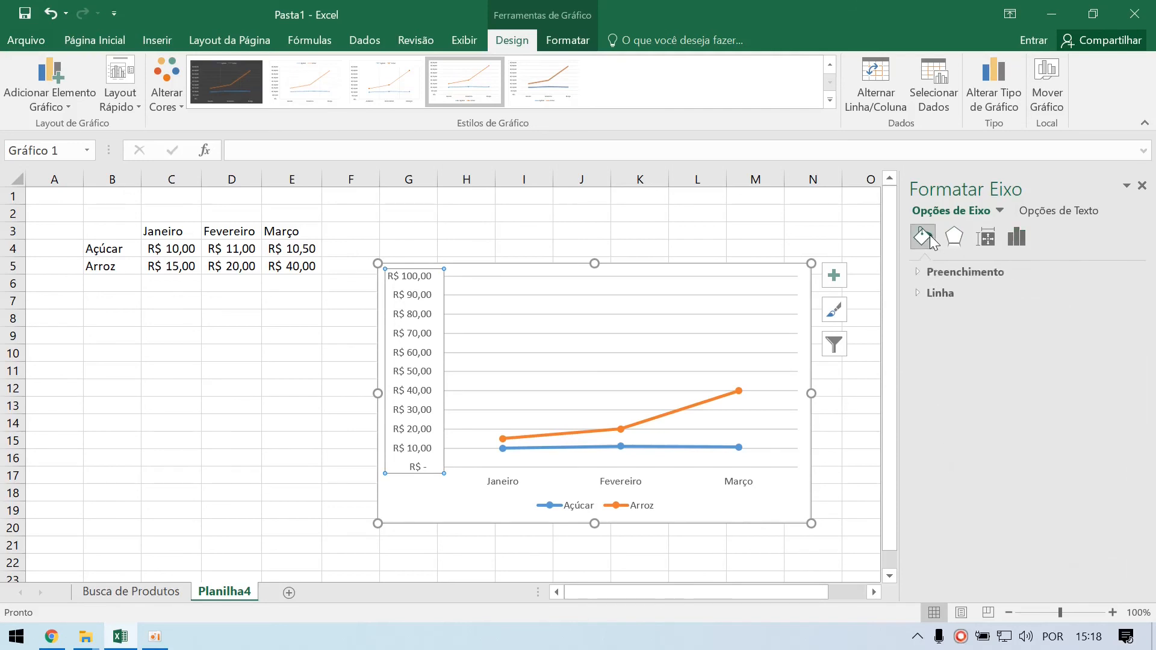
left_click(959, 272)
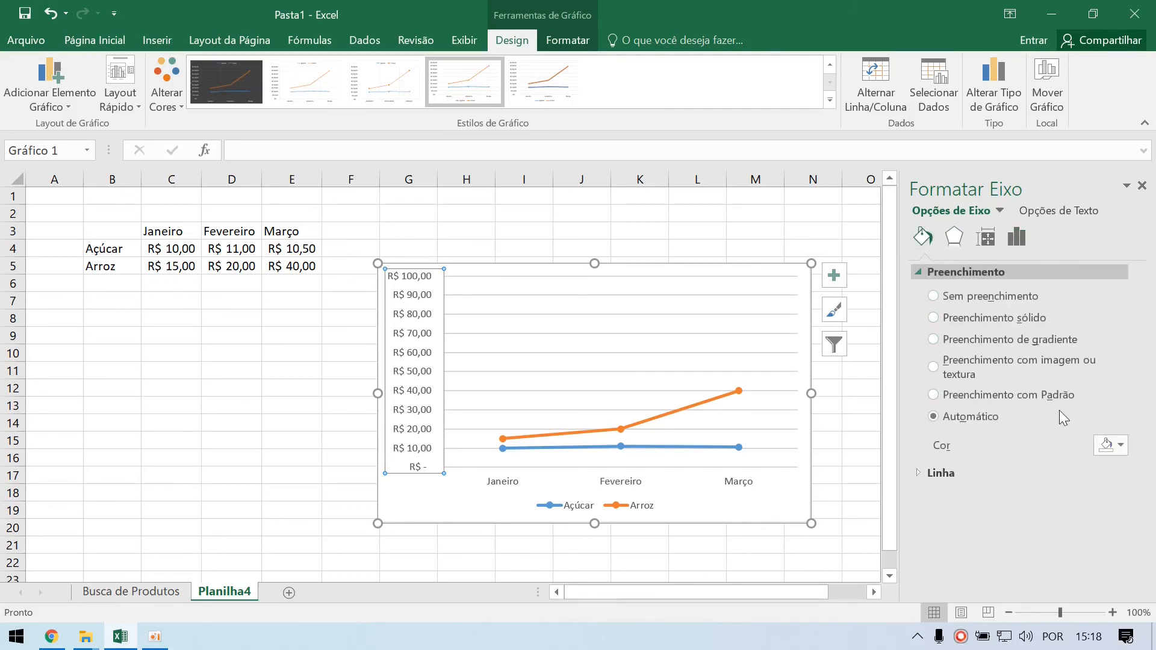
left_click(1119, 446)
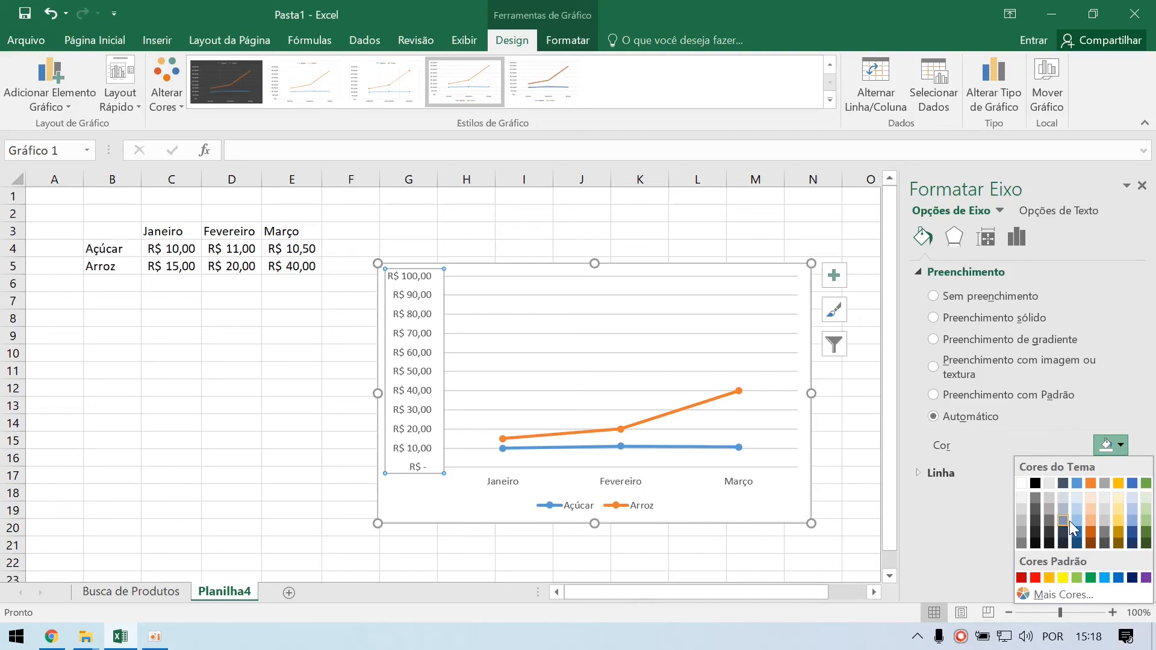
left_click(1038, 515)
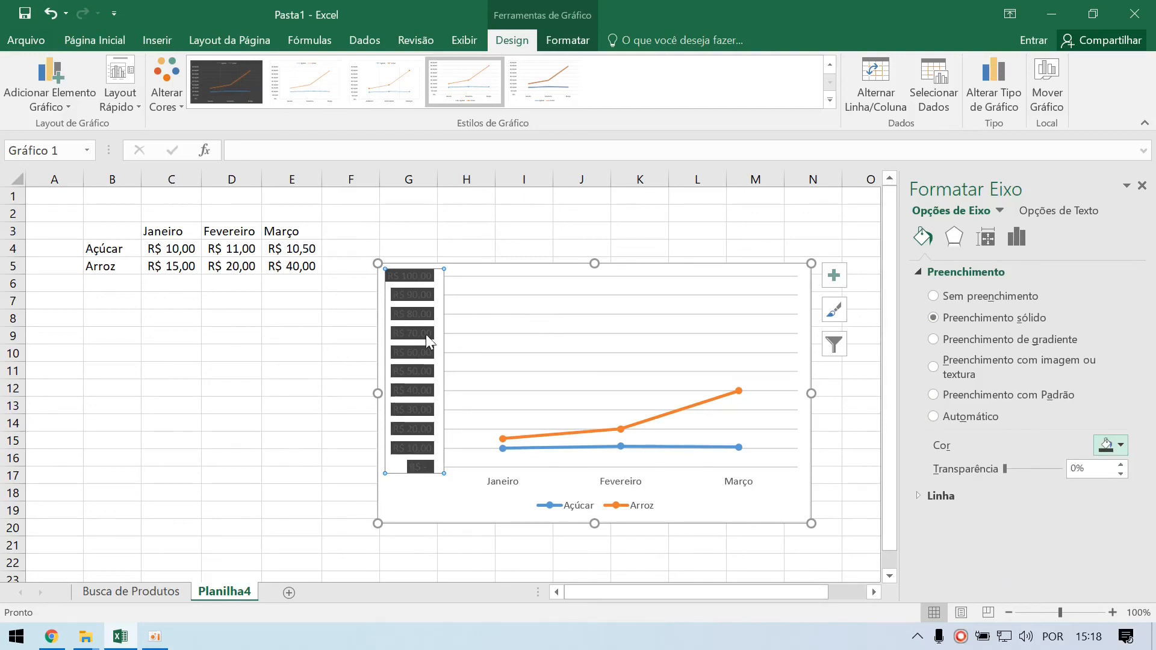
left_click(1106, 445)
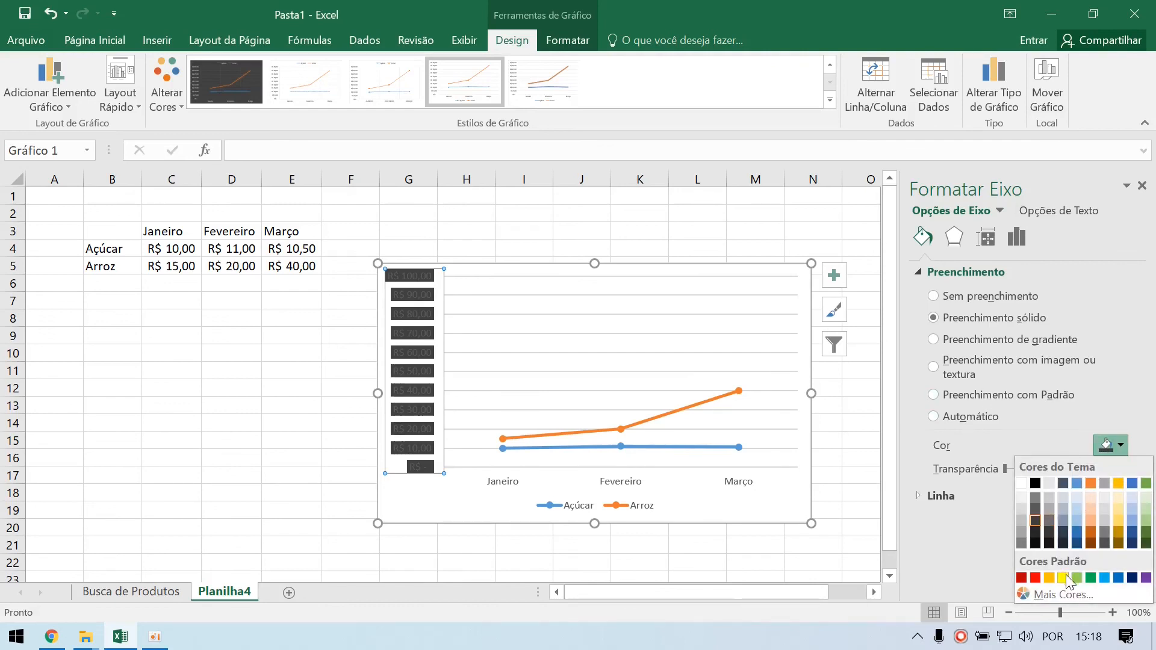
left_click(1022, 483)
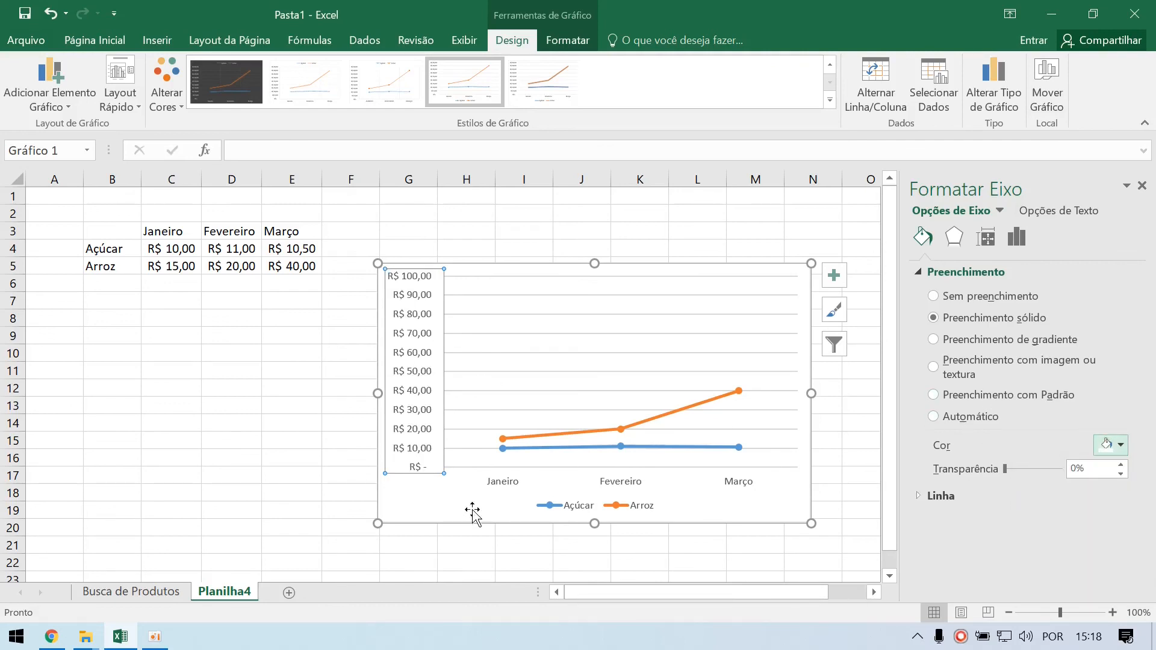
Step: Try solid grey, light grey and white fills on the chart's plot area and restore the automatic fill
left_click(577, 322)
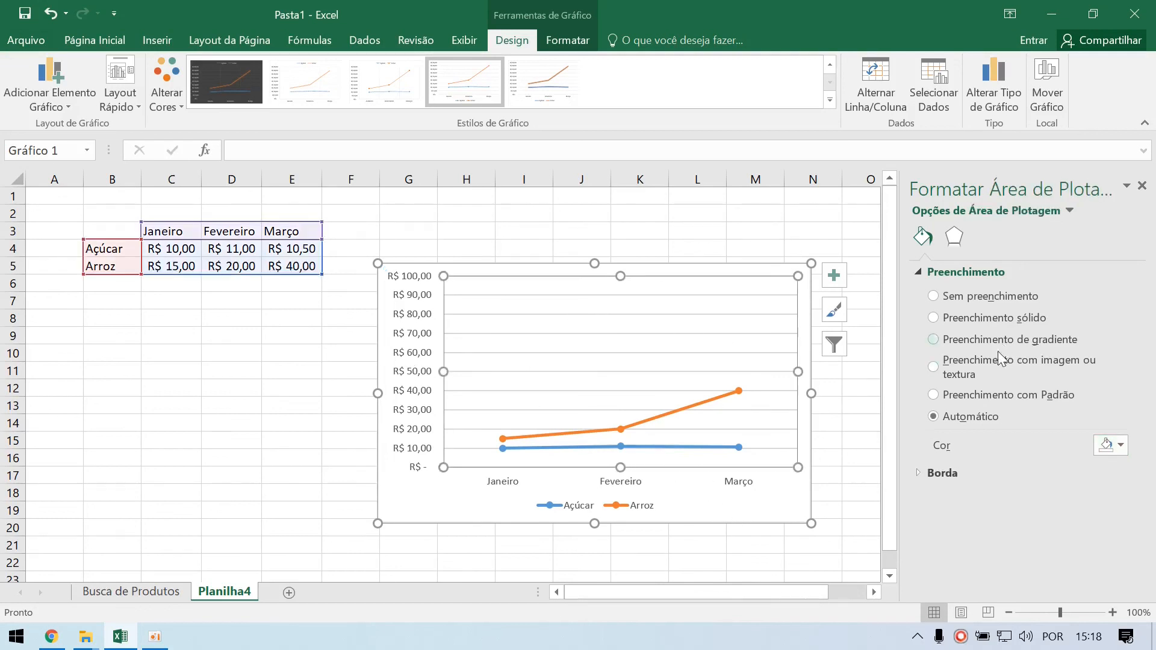
left_click(1111, 448)
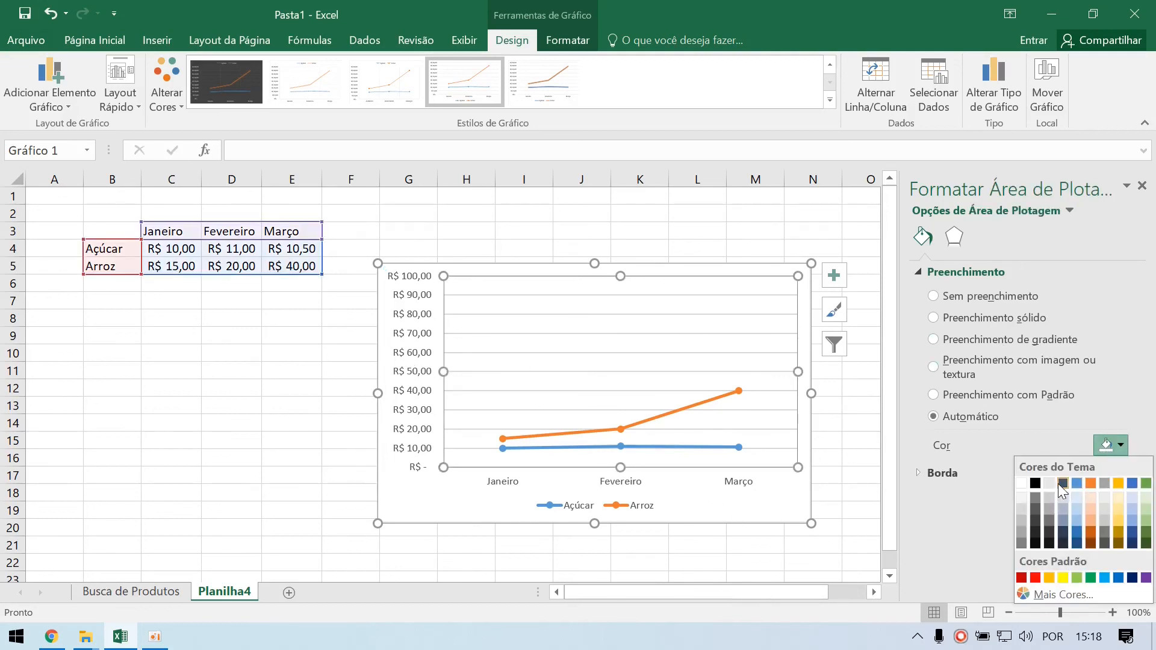
left_click(1050, 507)
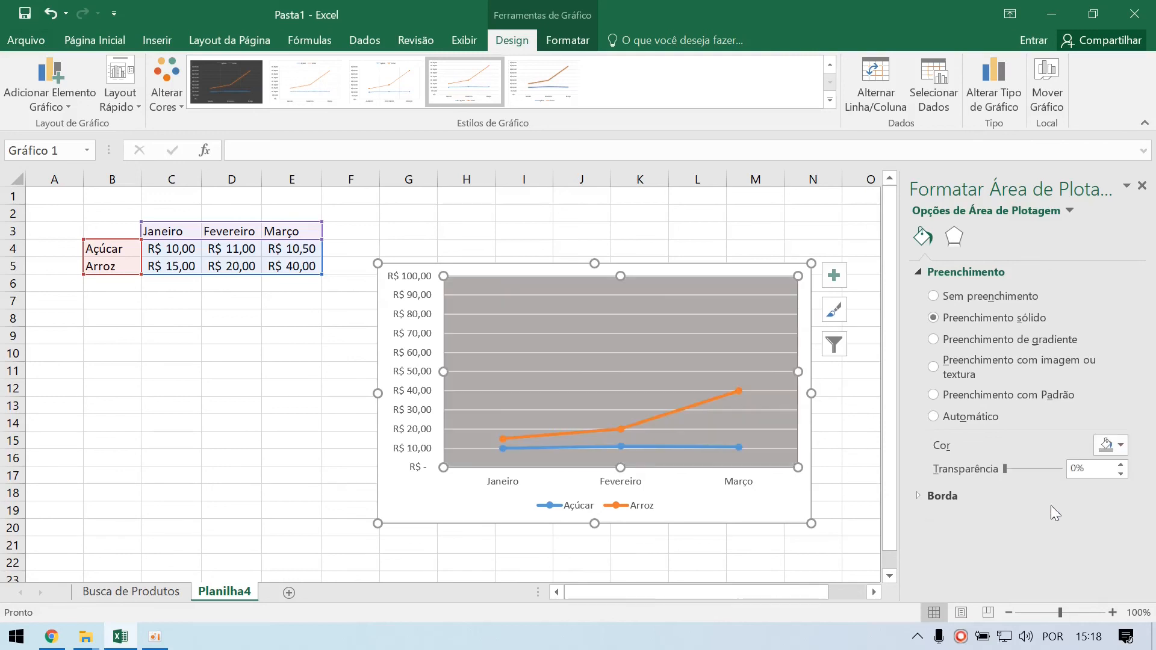
left_click(1106, 445)
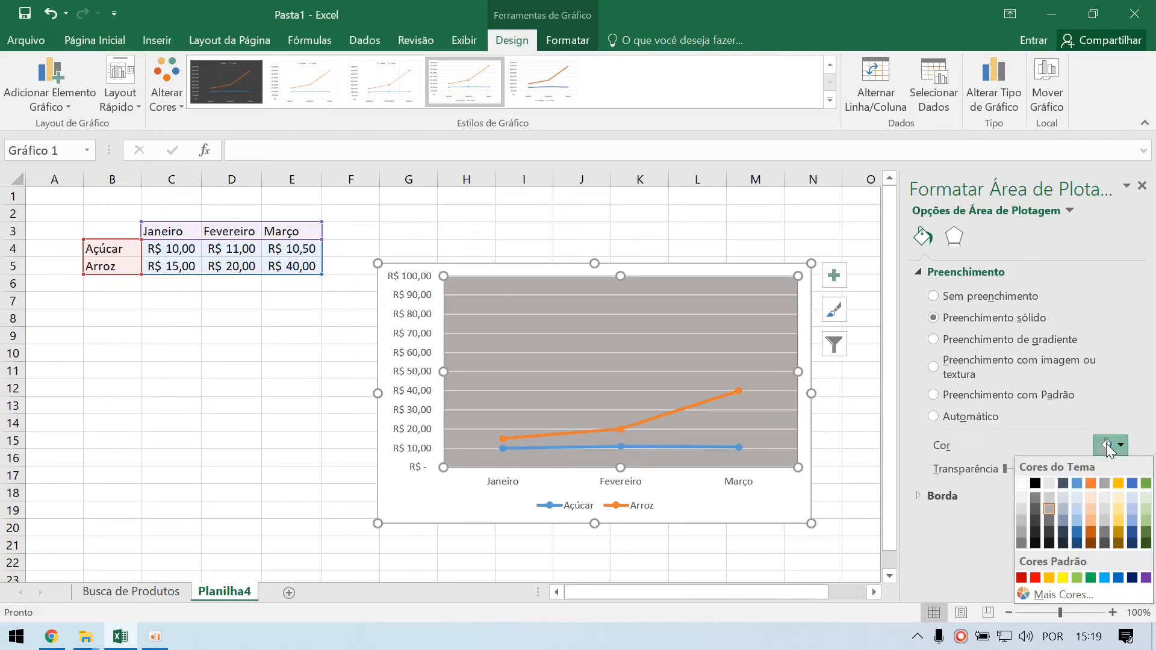
left_click(1100, 508)
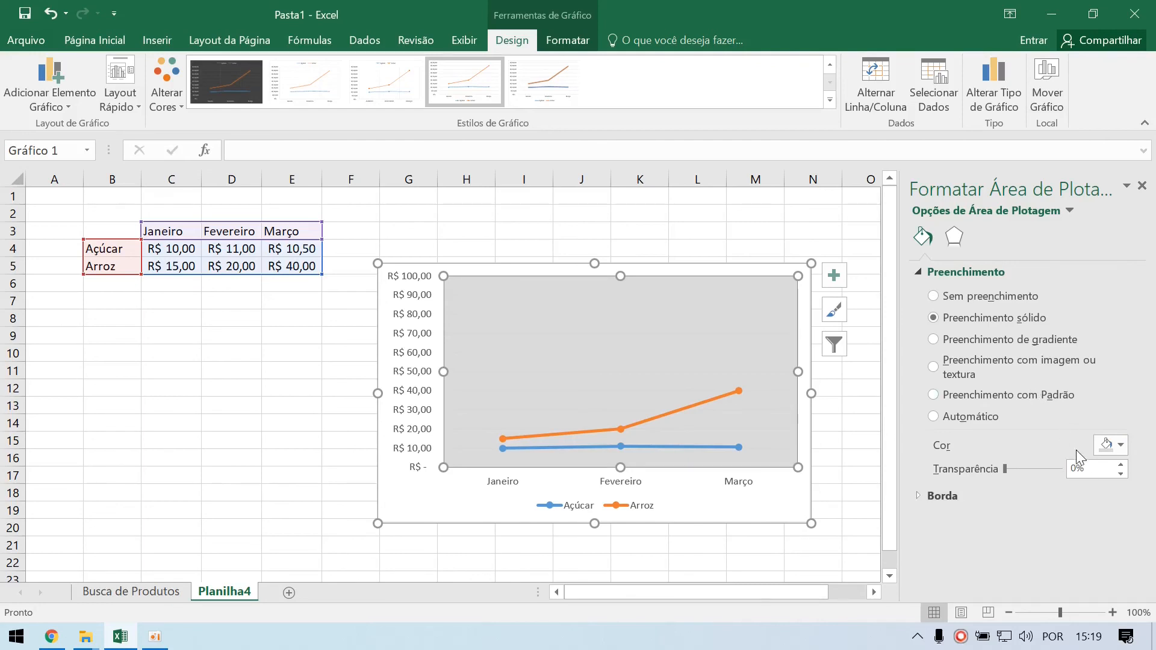
left_click(1108, 450)
left_click(1025, 484)
left_click(947, 421)
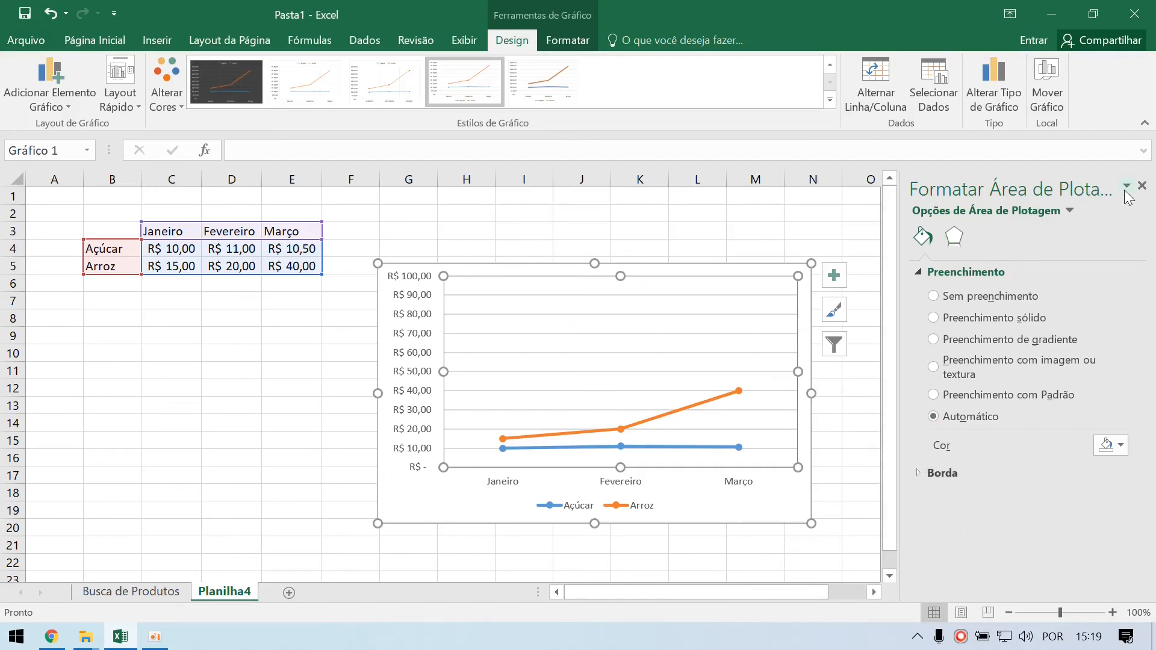
Step: Close the plot area formatting options and leave the line chart deselected
left_click(1142, 186)
left_click(832, 385)
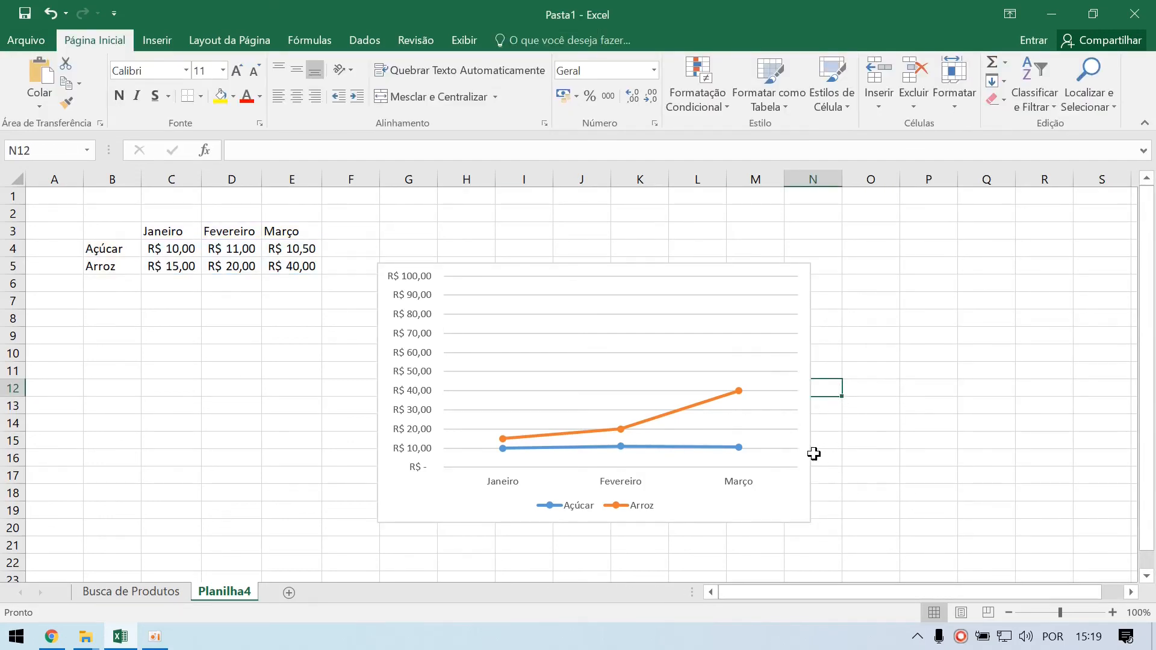
left_click(552, 504)
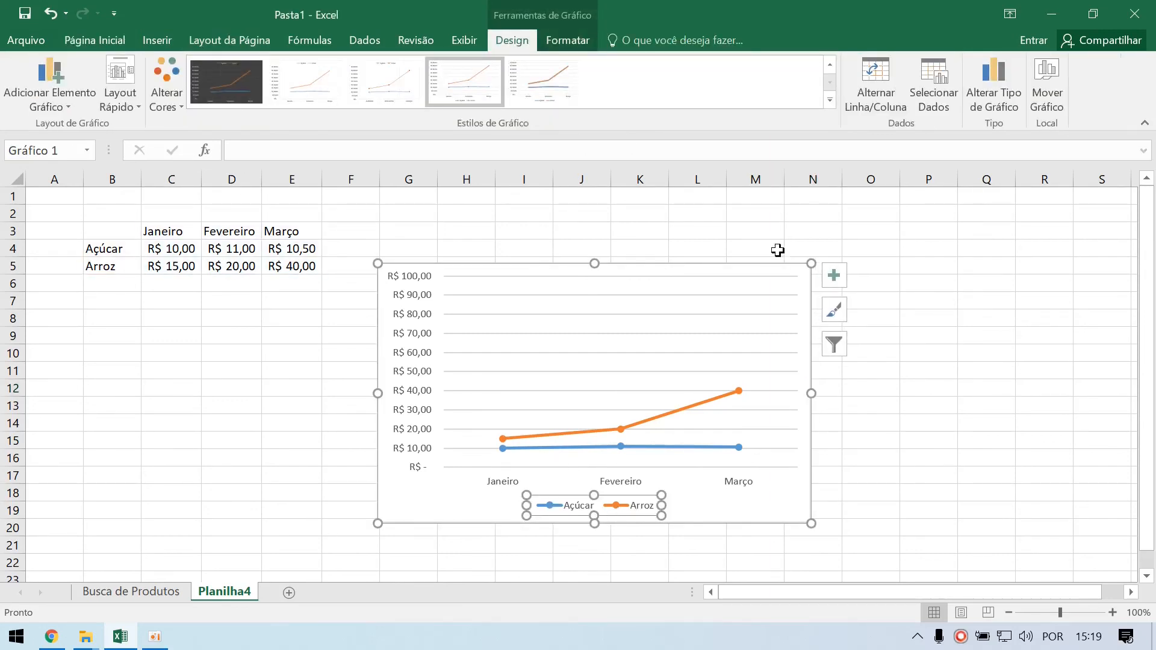
left_click(240, 336)
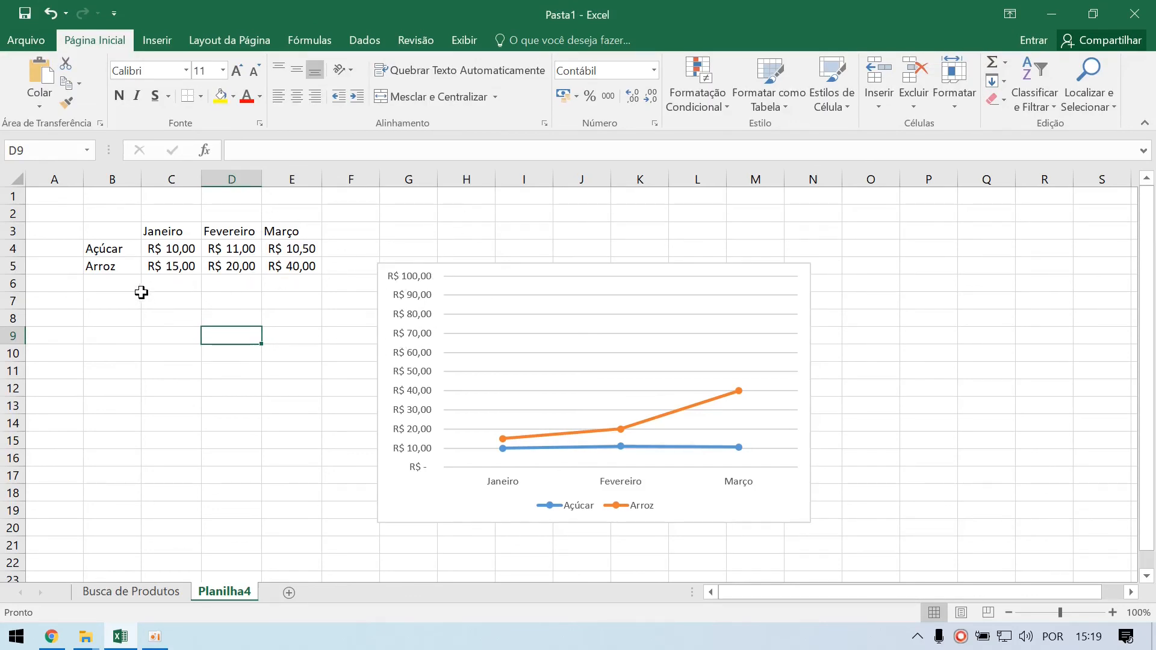
left_click(795, 275)
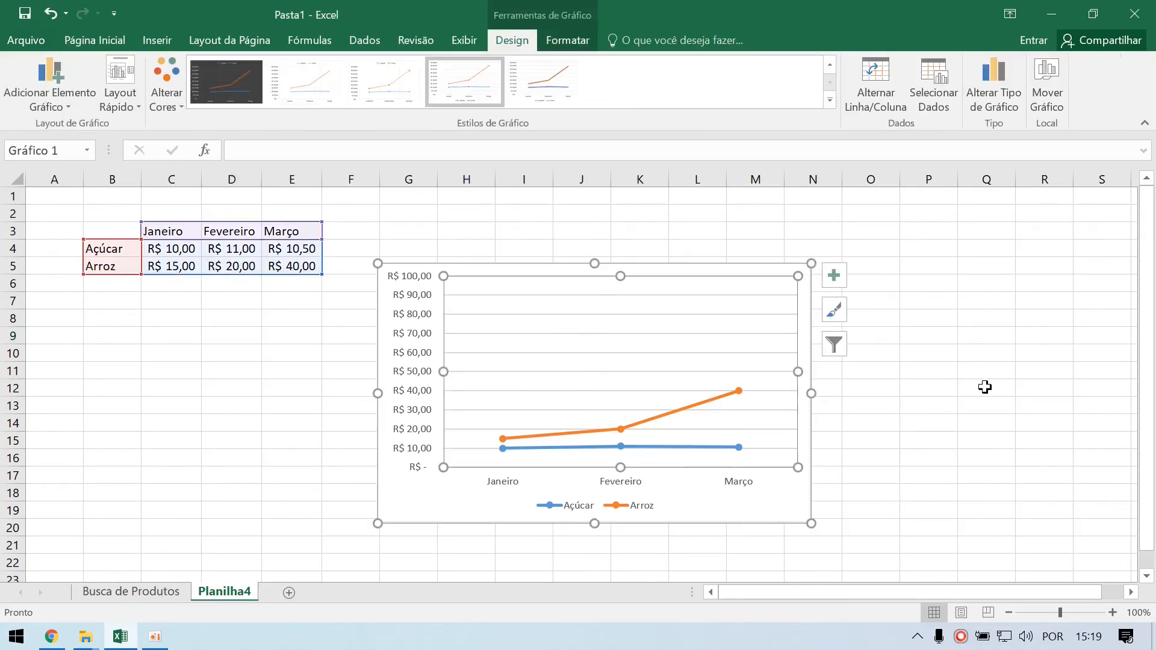
left_click(975, 390)
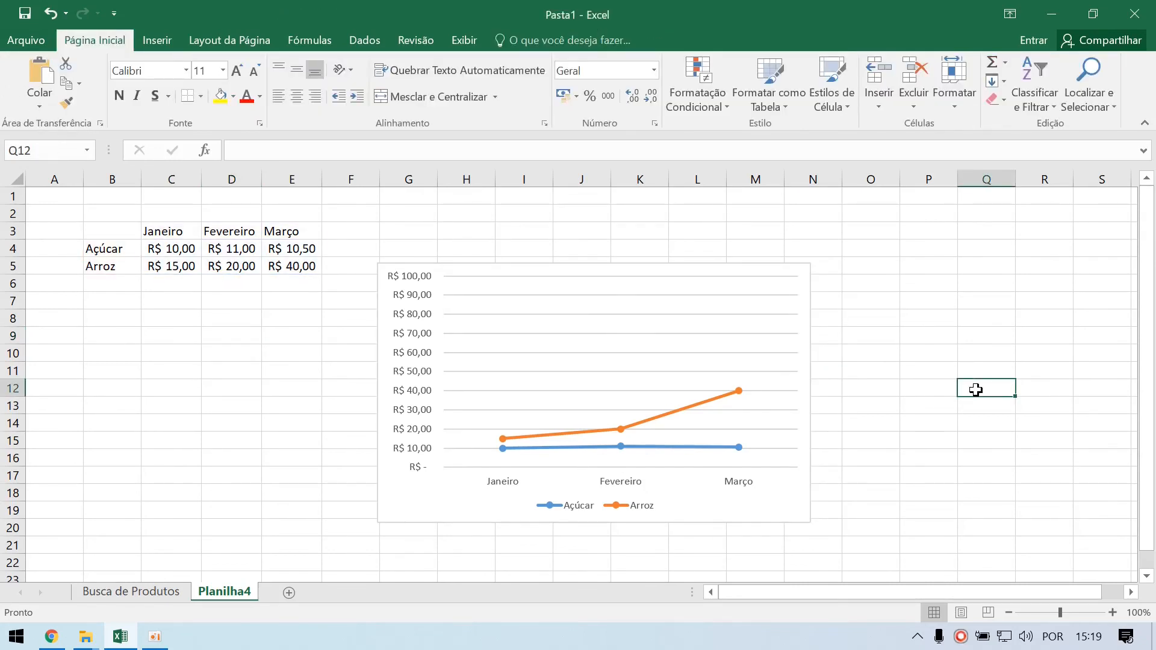